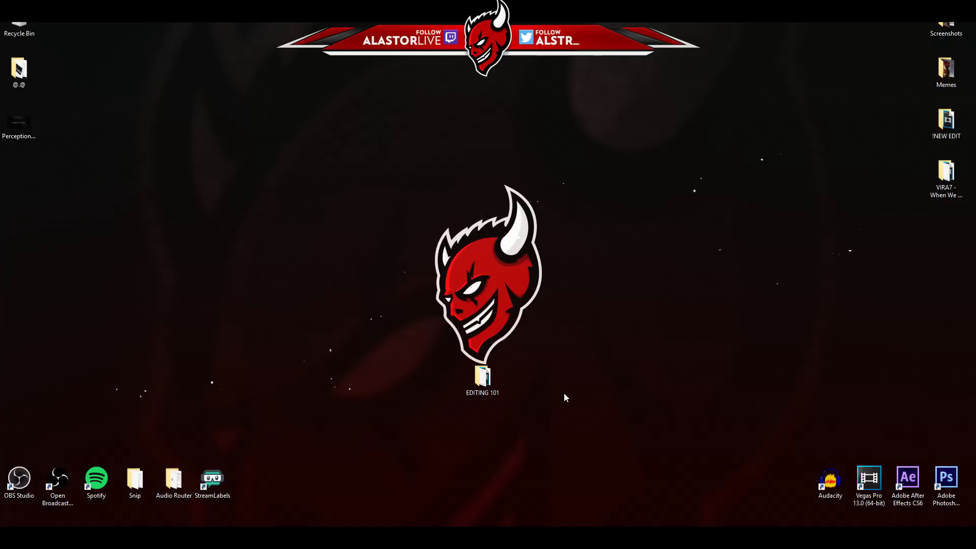
Open the EDITING 101 folder on the desktop and load its Vegas Pro project file, EDITING 1O1.veg.
double_click(497, 379)
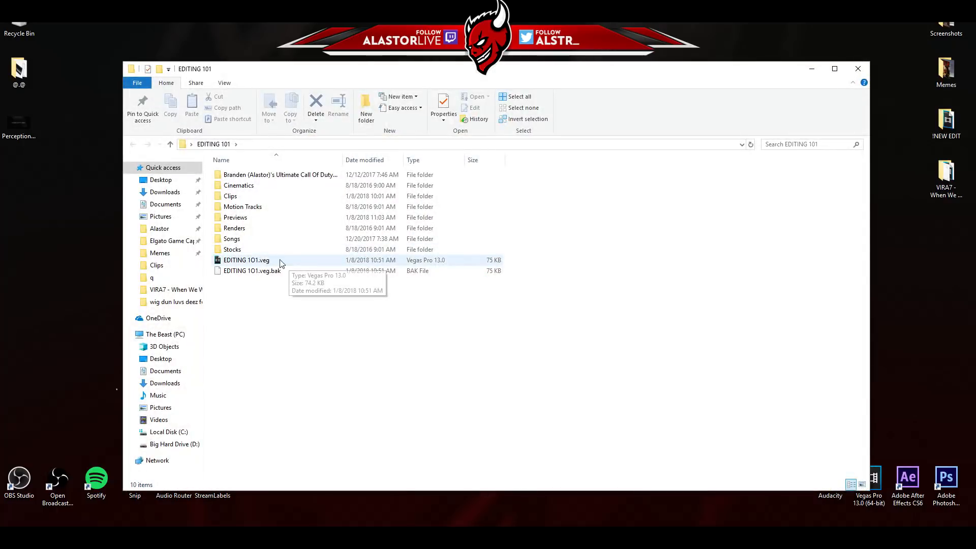
click(270, 261)
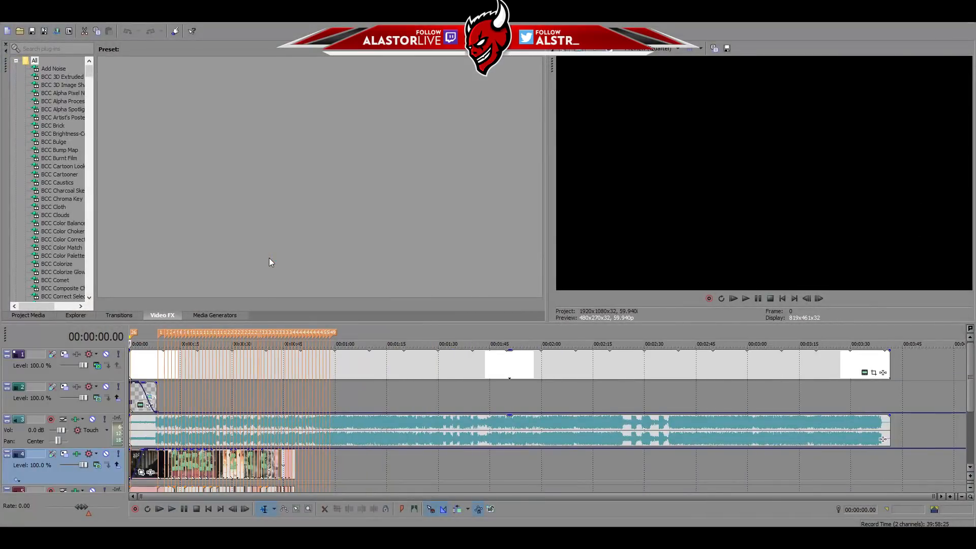
Examine the song, gameplay clips and clip audio on the timeline up to the end of the last clip.
click(280, 394)
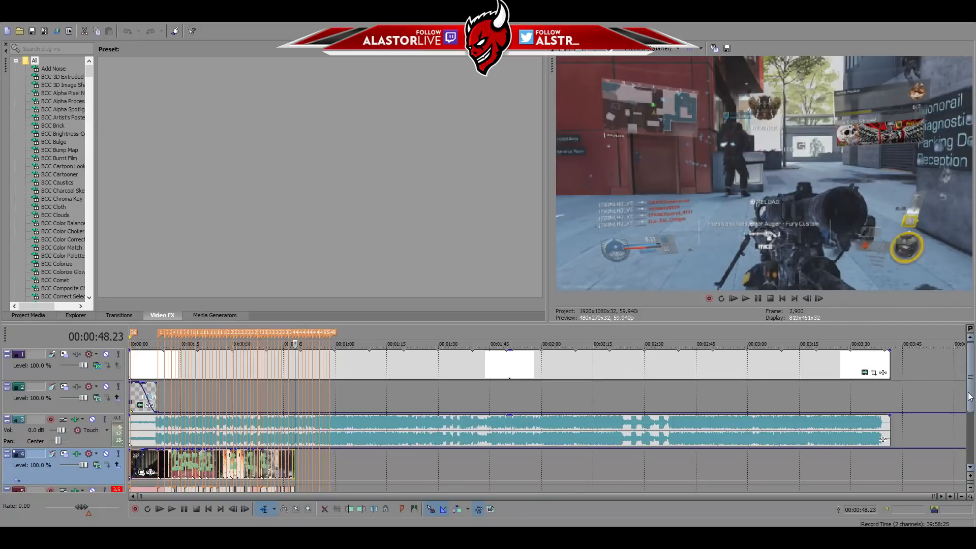
drag(969, 393, 954, 433)
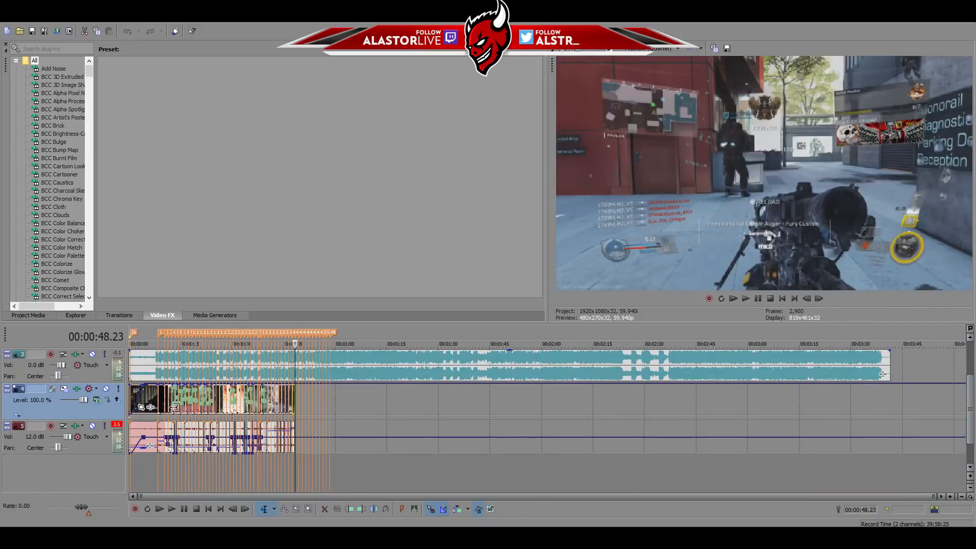
scroll(174, 407, up, 8)
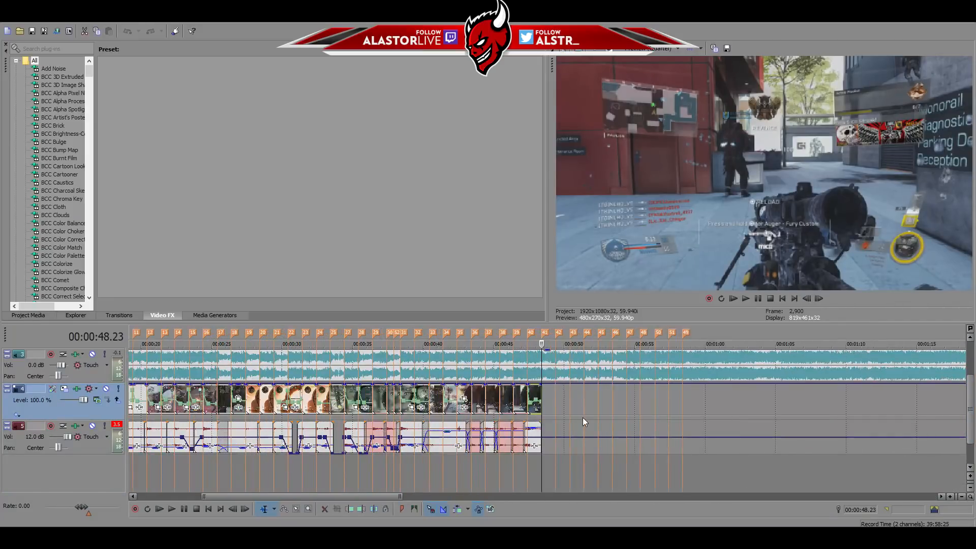
drag(355, 496, 284, 493)
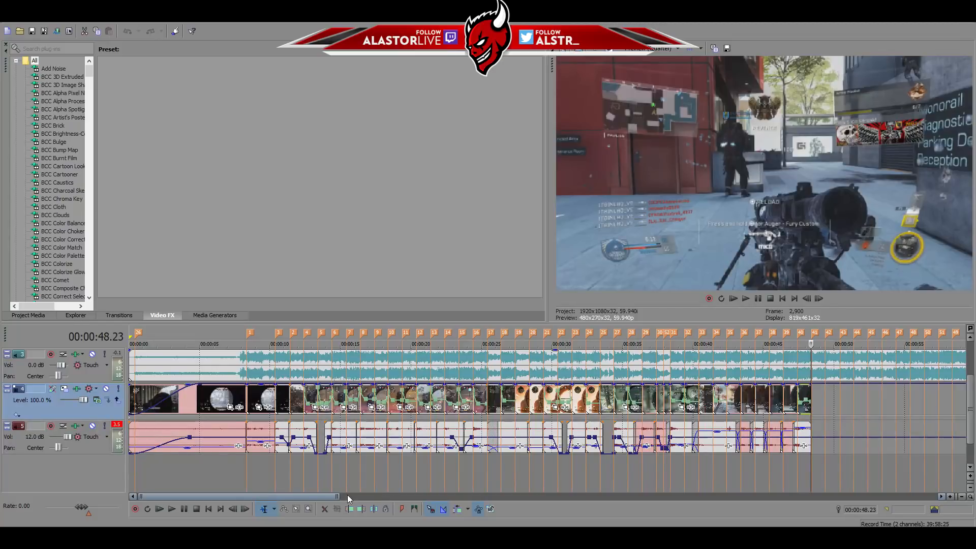
drag(338, 496, 315, 487)
scroll(361, 435, down, 1)
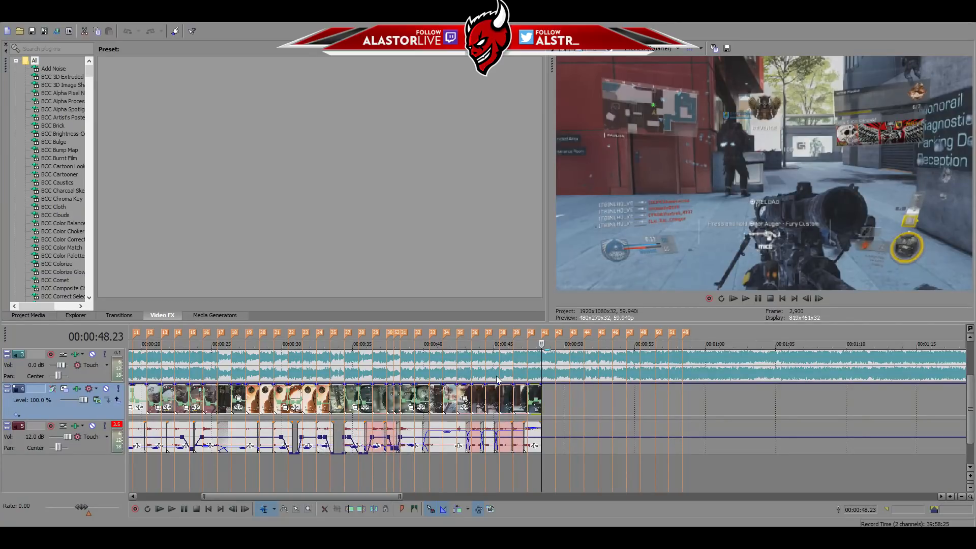
scroll(524, 378, down, 3)
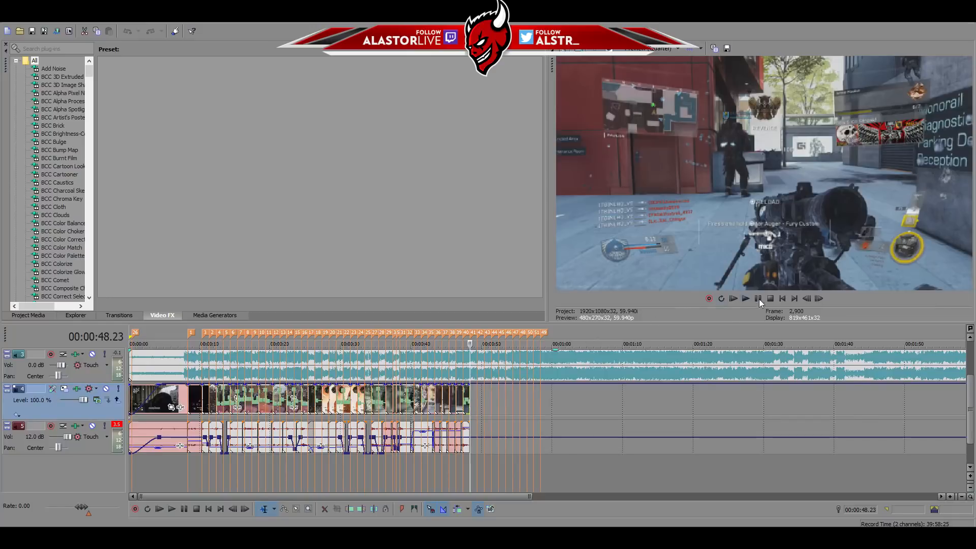
Return to the start of the project, inspect the quiet opening of the song and play the intro briefly.
click(782, 299)
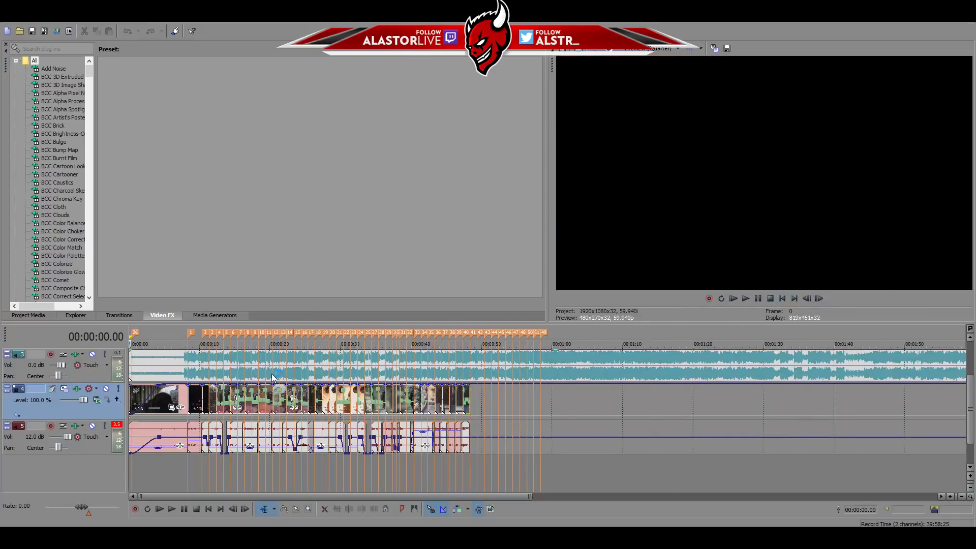
scroll(273, 376, up, 6)
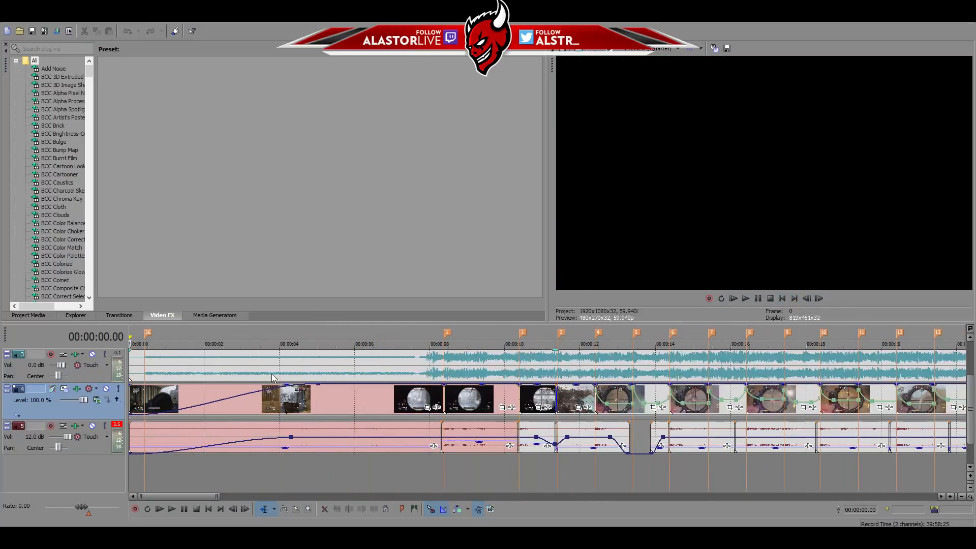
scroll(220, 367, up, 6)
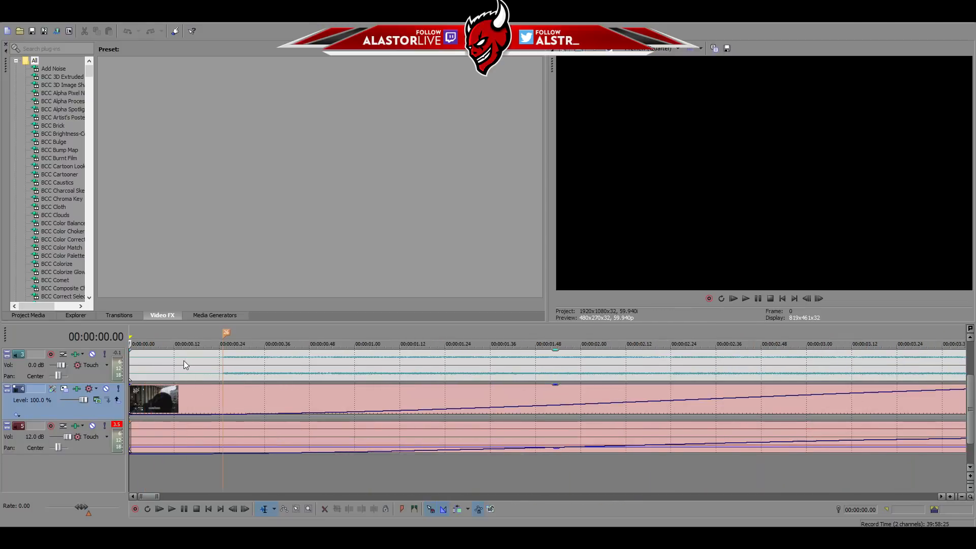
scroll(233, 368, up, 2)
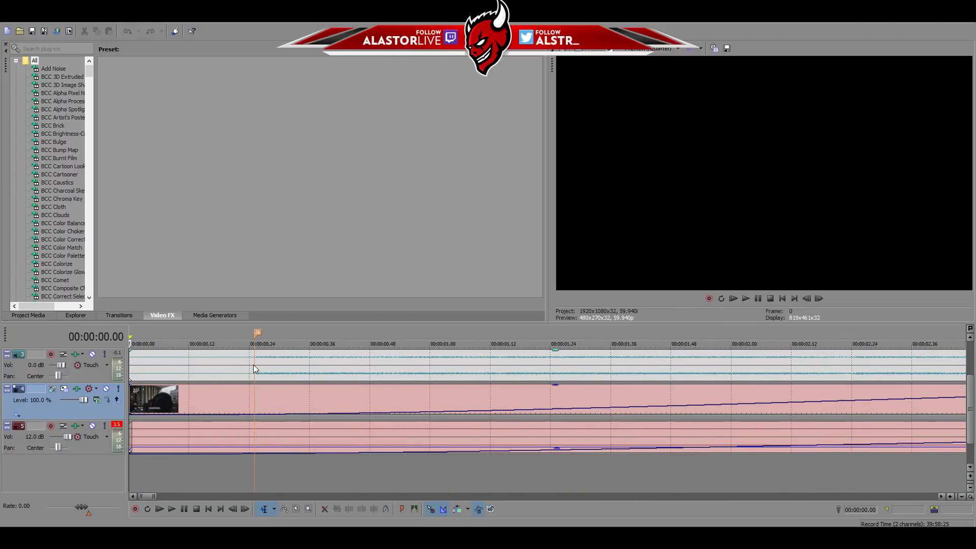
scroll(253, 364, down, 5)
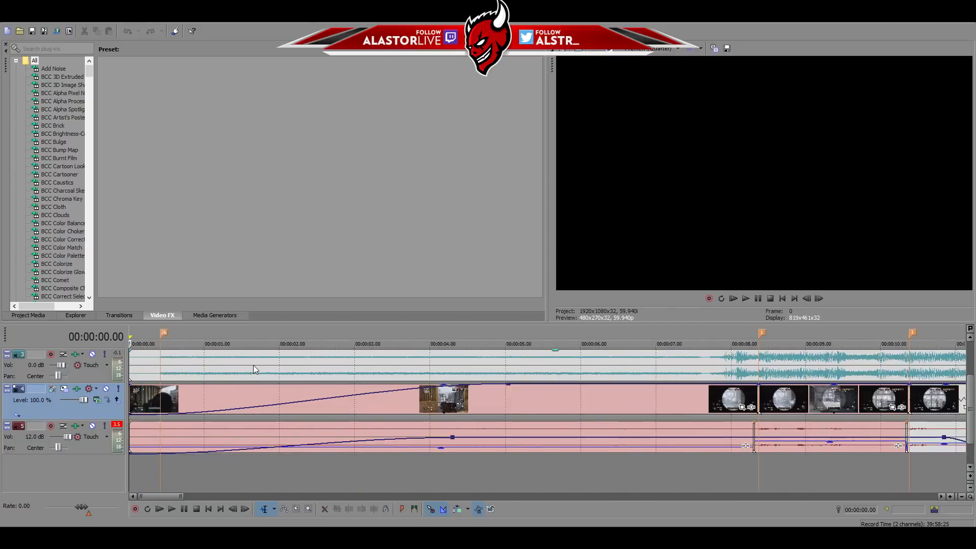
key(space)
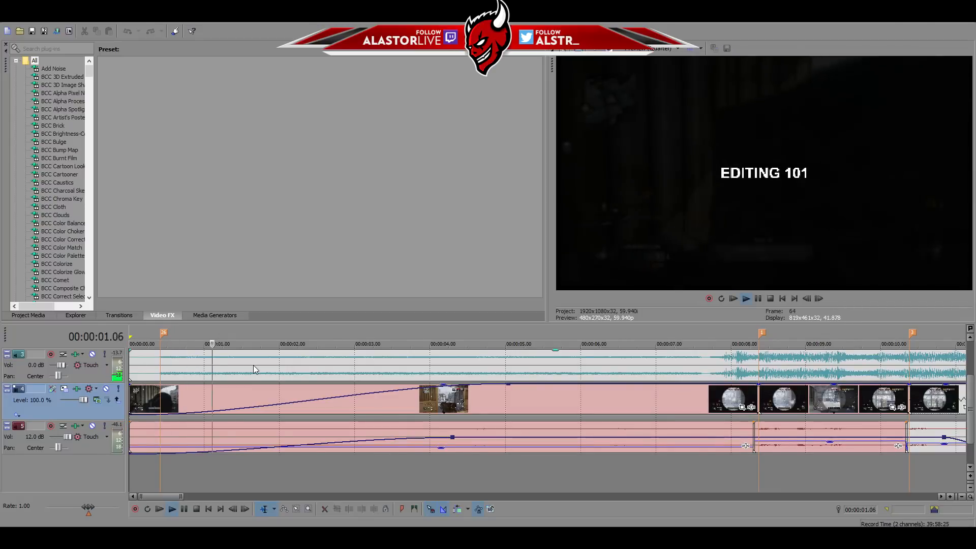
key(space)
Insert a volume envelope on the song's audio track.
scroll(253, 367, down, 10)
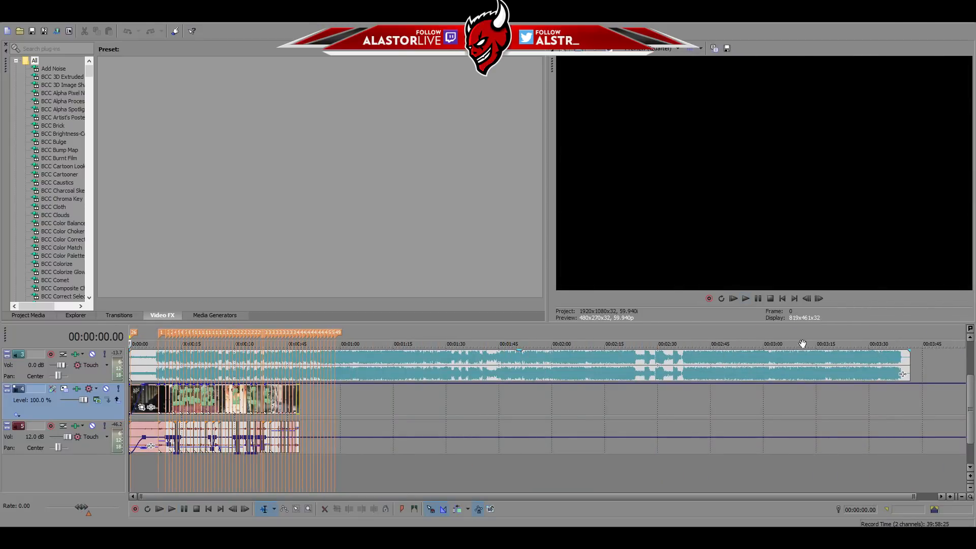
click(937, 360)
click(918, 351)
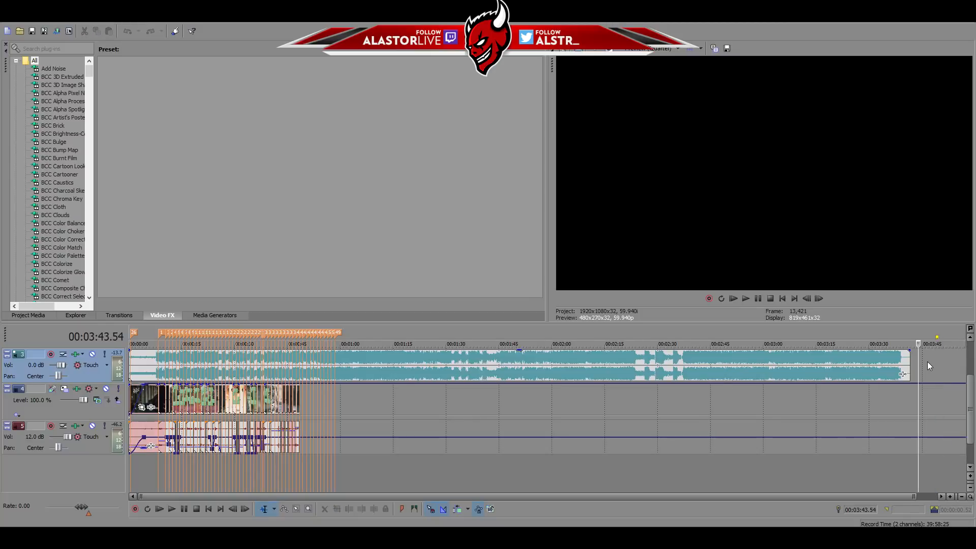
right_click(927, 362)
mouse_move(913, 299)
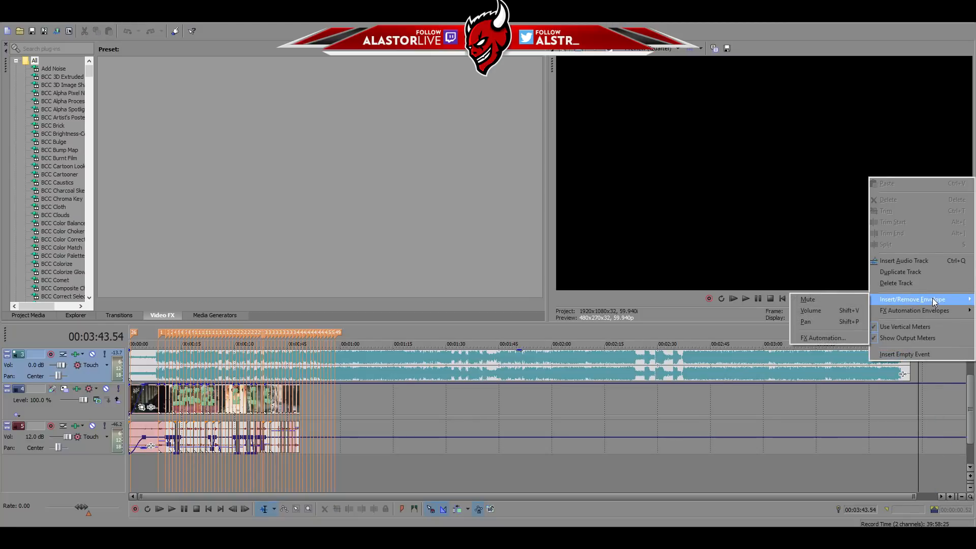
click(807, 311)
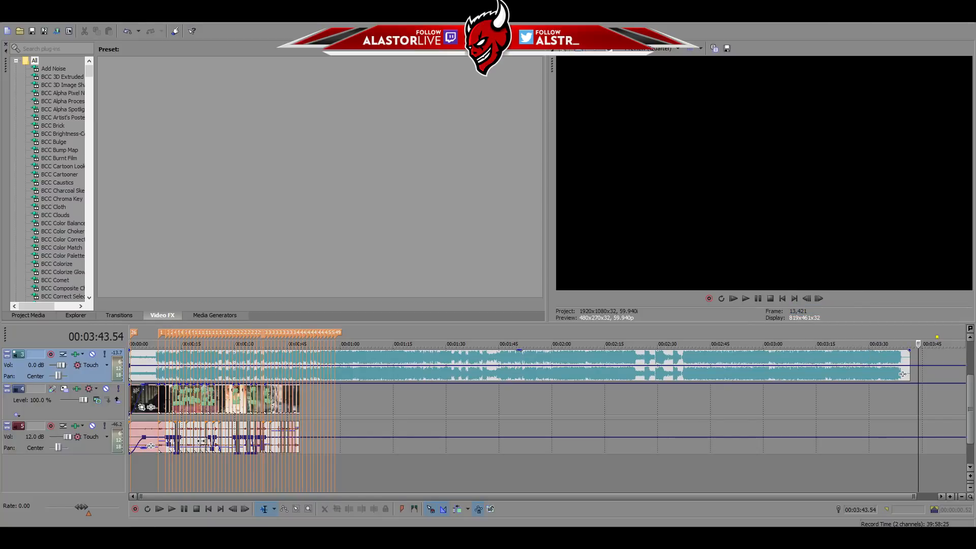
Fade in the song by adding a volume envelope point at about 00:00:00.21 and lowering the starting point to the bottom.
scroll(176, 390, up, 5)
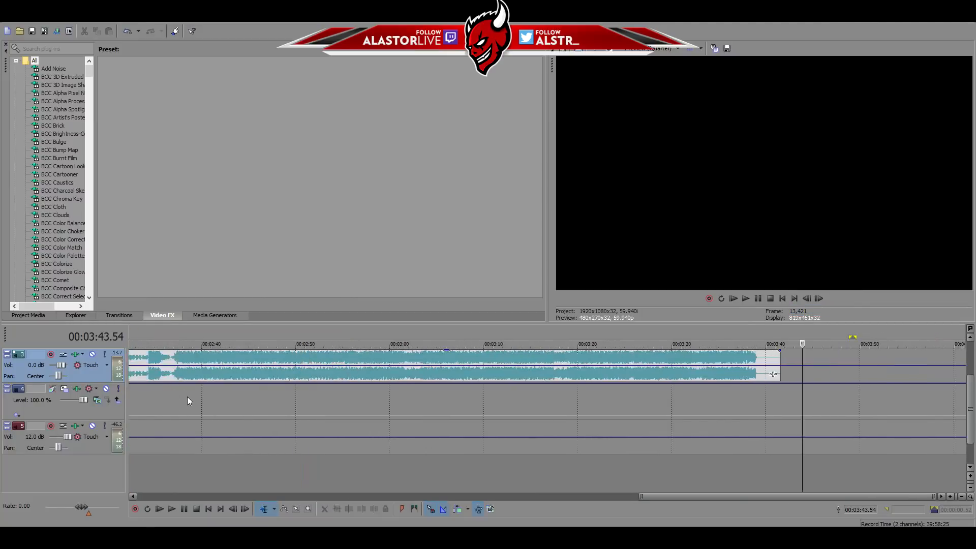
drag(798, 496, 118, 510)
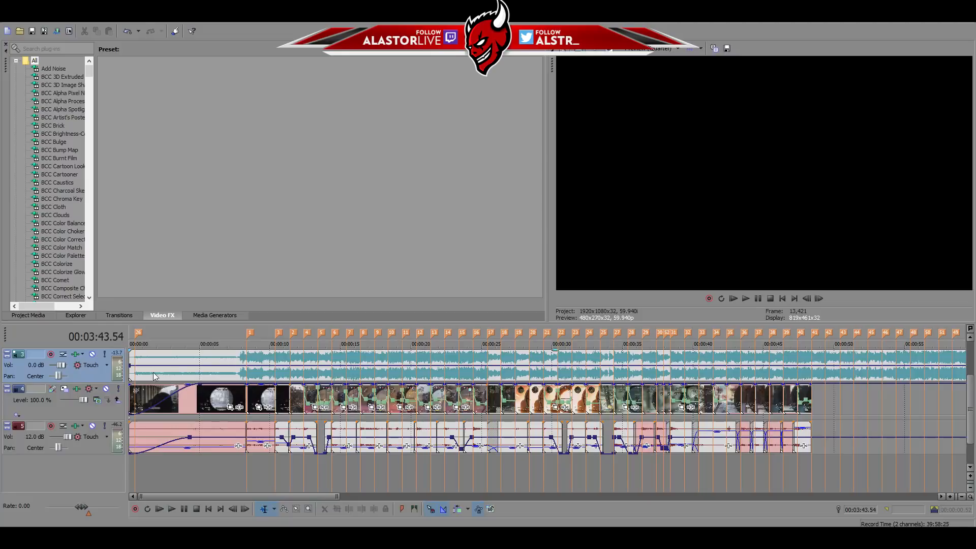
scroll(159, 376, up, 1)
click(783, 299)
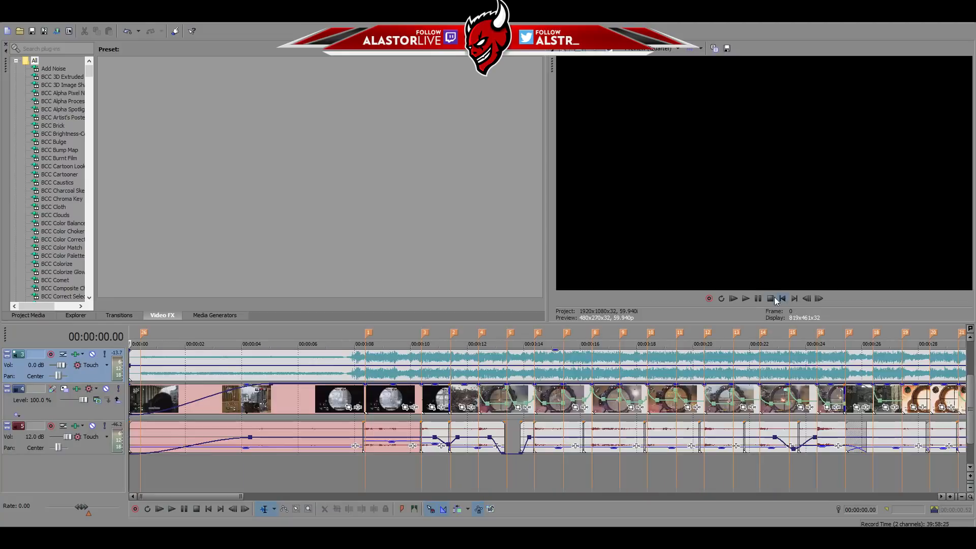
drag(242, 495, 214, 494)
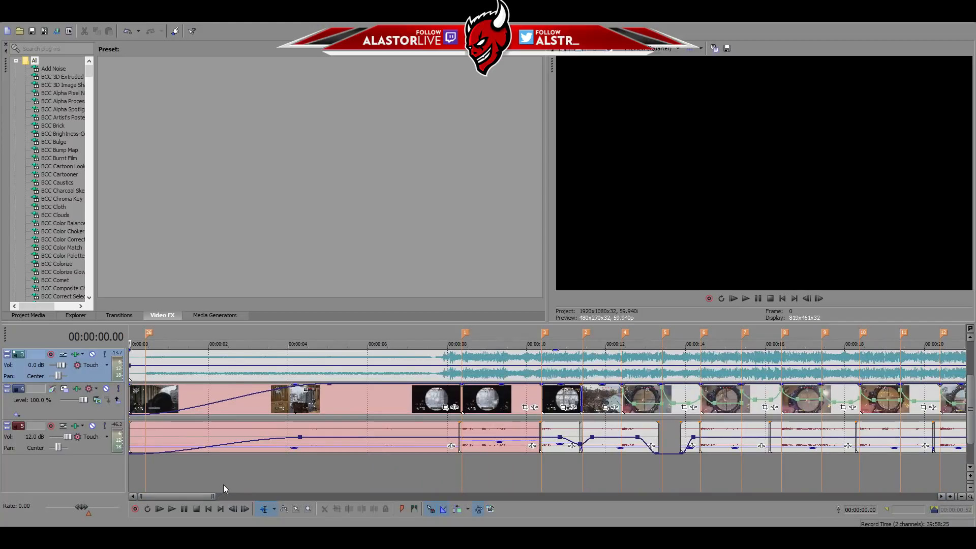
double_click(142, 366)
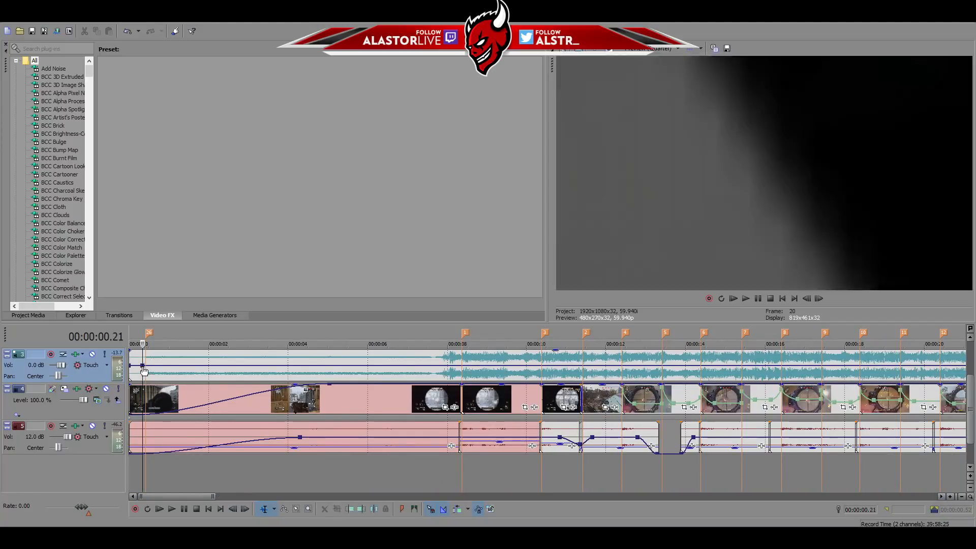
drag(131, 367, 131, 383)
Check the song's fade-in against the EDITING 101 title frame by frame, finishing at 00:00:00.25 near the first marker.
scroll(164, 376, up, 6)
click(806, 299)
click(806, 299)
click(819, 299)
click(819, 299)
click(819, 299)
click(810, 299)
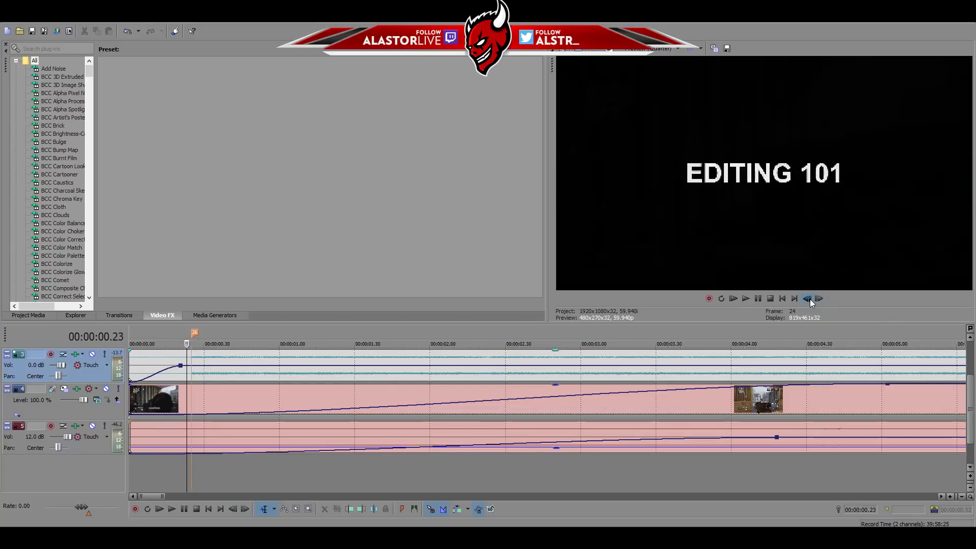
click(819, 299)
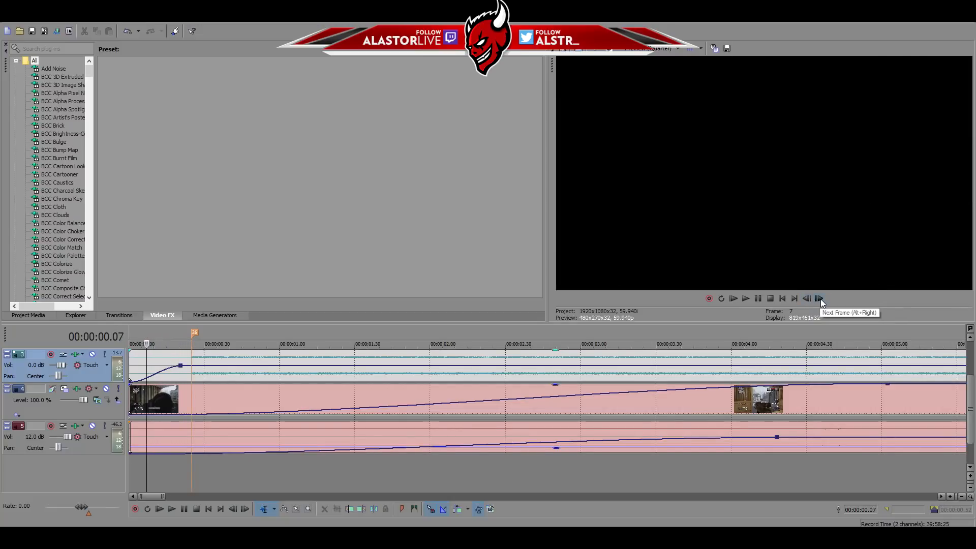
click(810, 299)
click(818, 301)
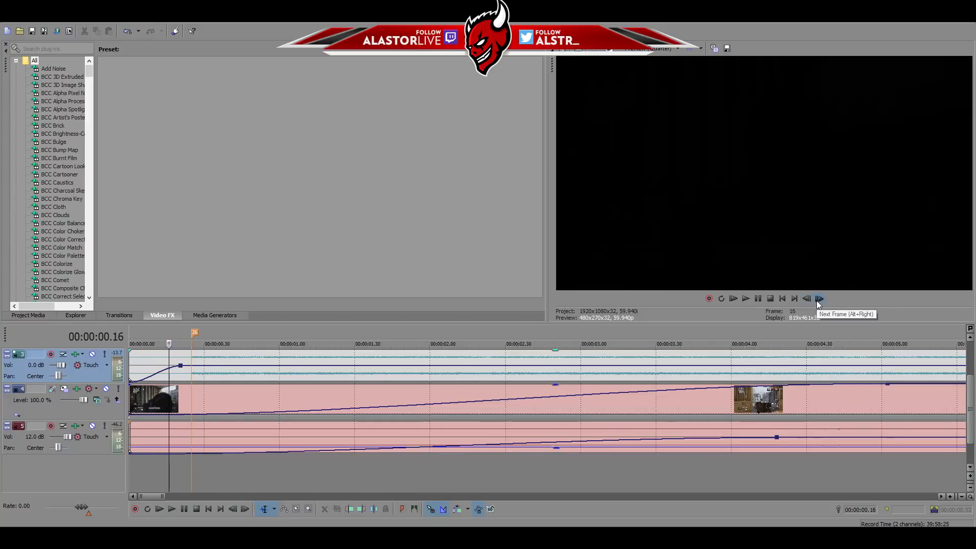
click(817, 301)
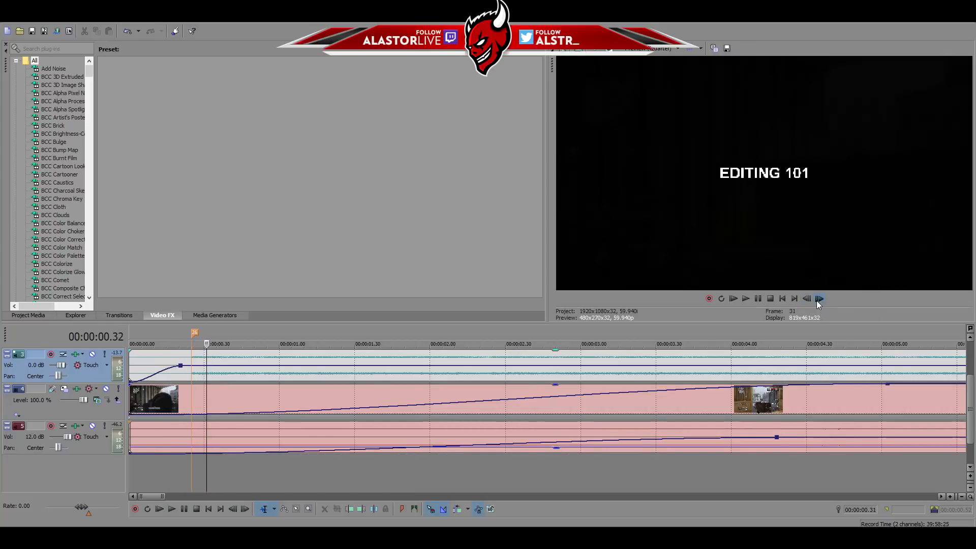
click(192, 362)
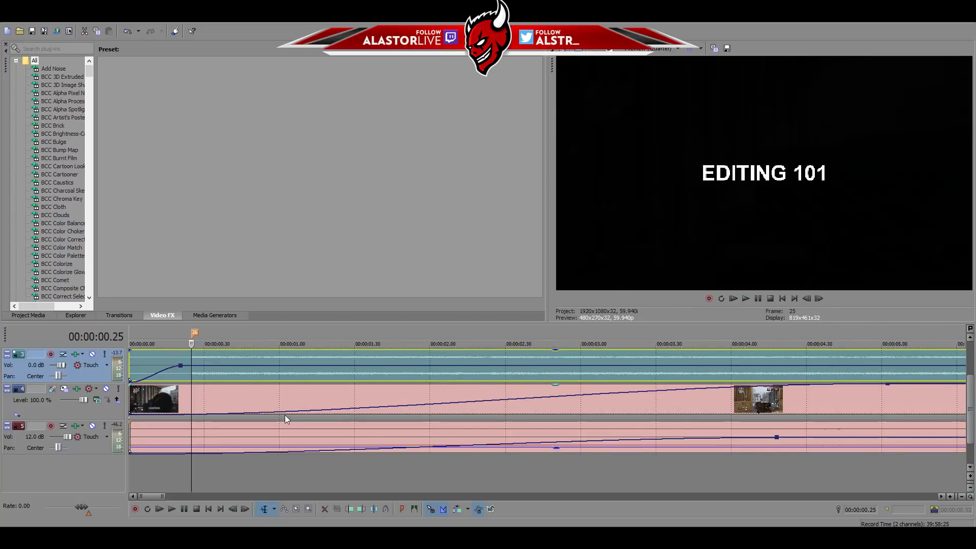
Review the final gameplay clip frame by frame, starting from 00:00:47.24.
scroll(284, 415, down, 8)
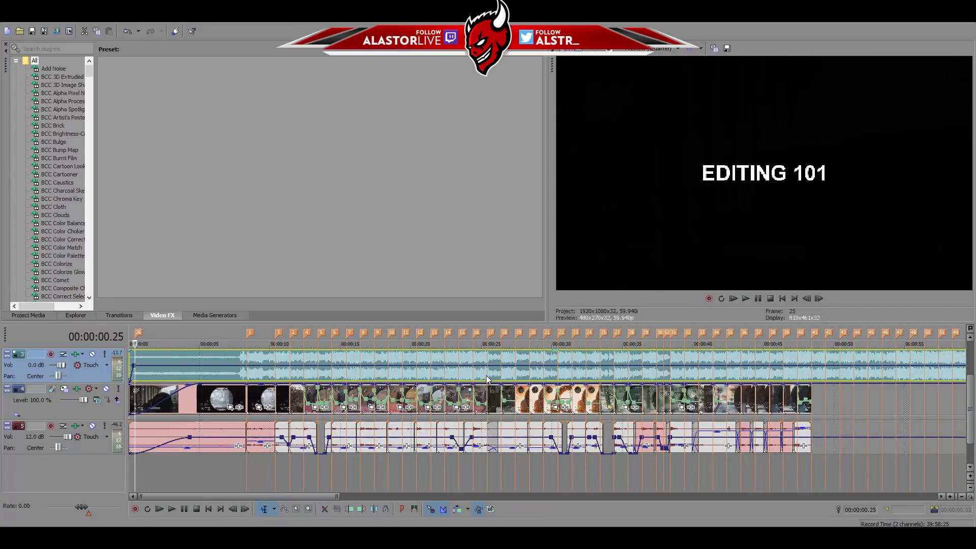
scroll(486, 375, down, 4)
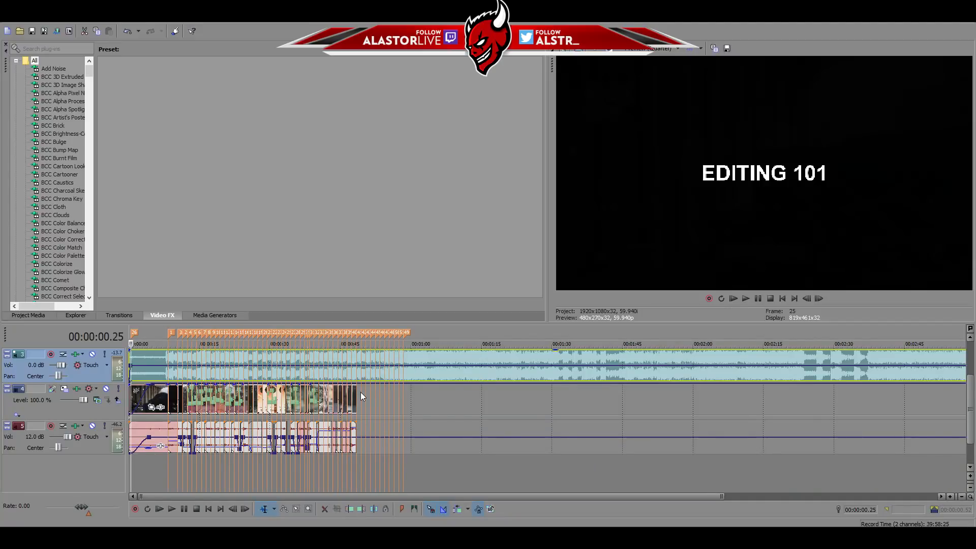
click(353, 468)
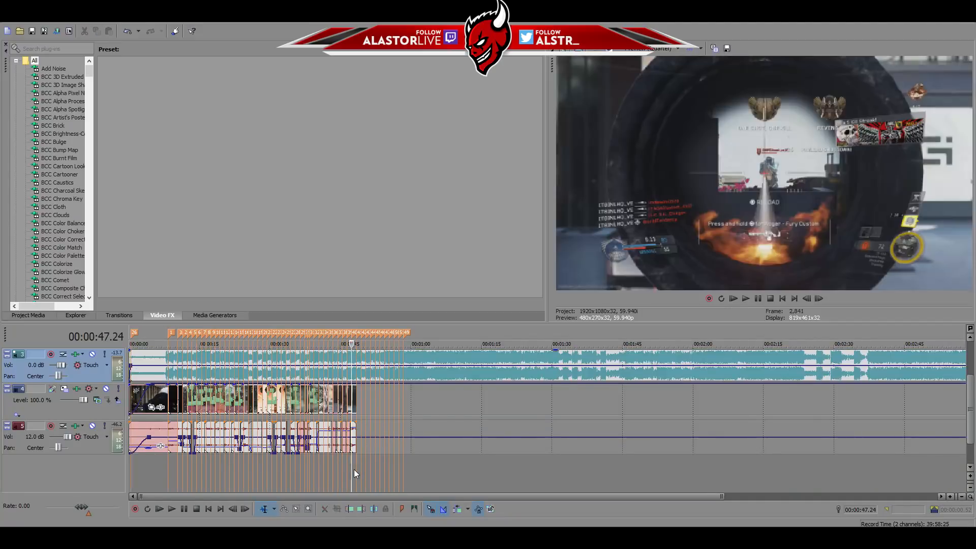
scroll(354, 469, up, 4)
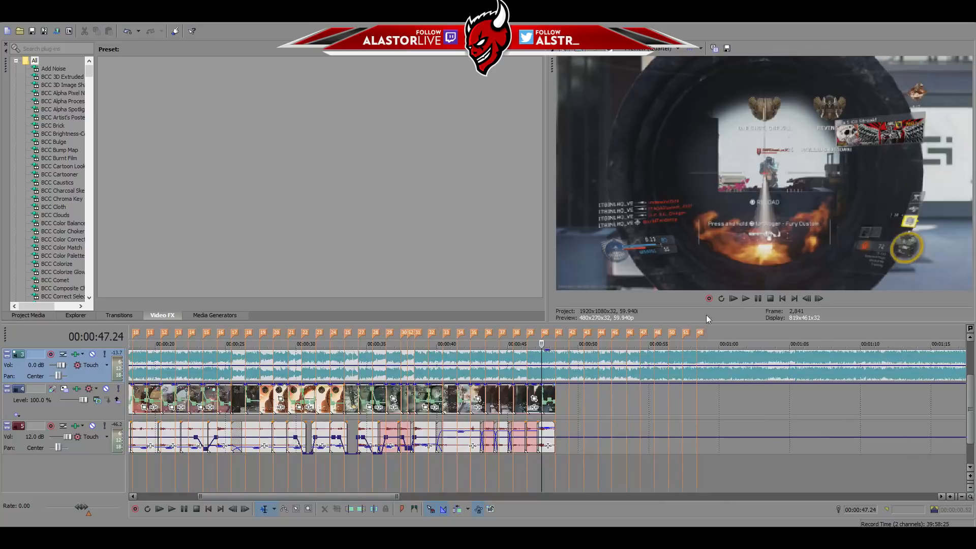
click(817, 300)
click(819, 300)
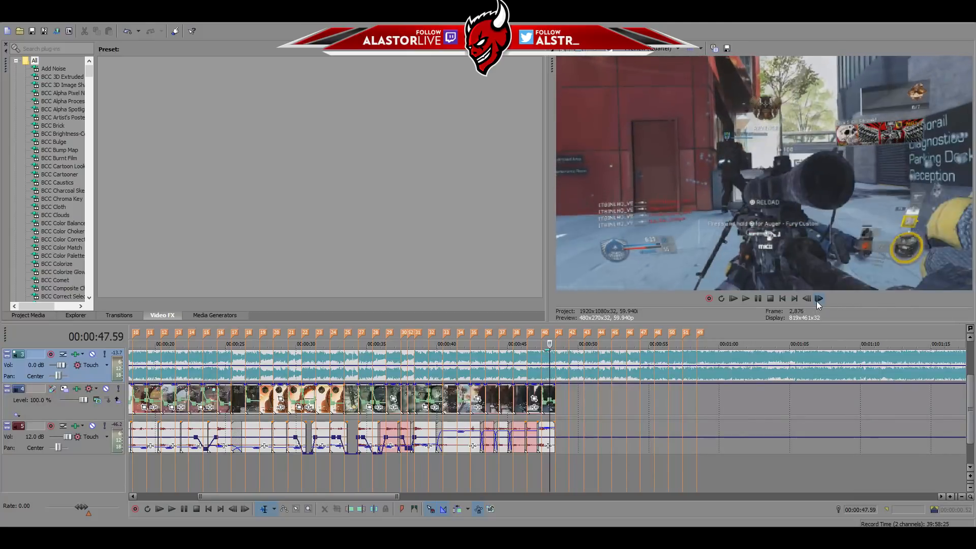
Place the playhead beyond the clips at the last timeline marker, 00:00:58.23, and inspect that area closely.
scroll(611, 400, down, 5)
click(335, 395)
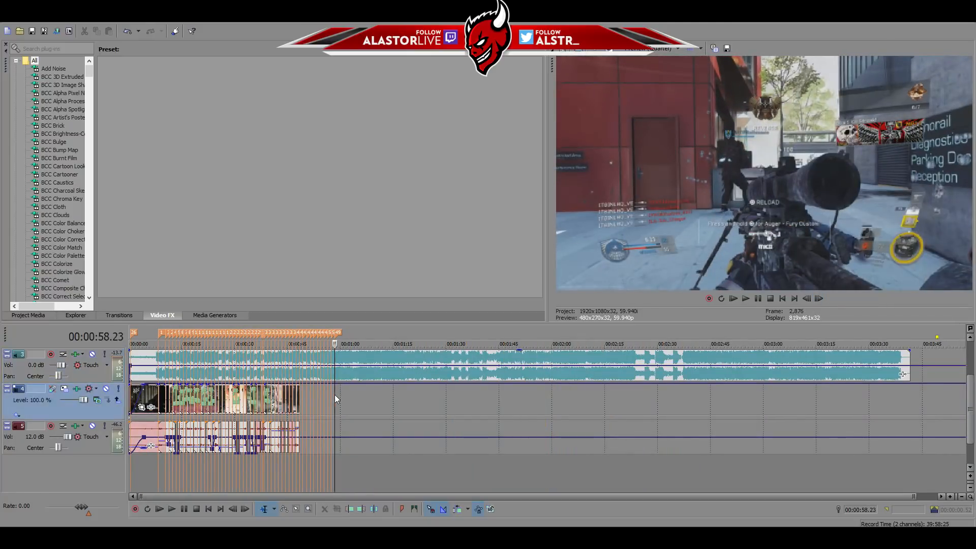
scroll(549, 416, up, 6)
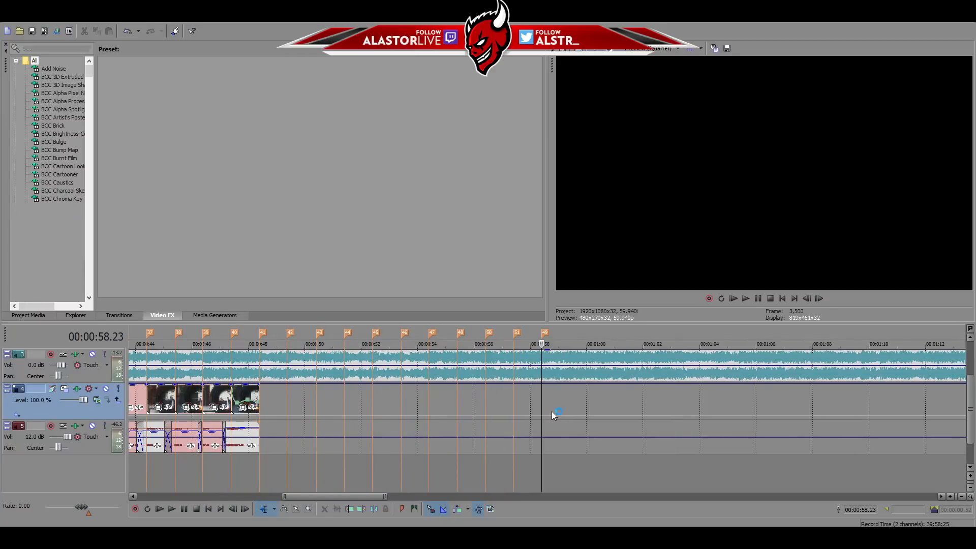
Play the montage's ending from 00:00:47.12 and listen to the song past the final clip.
scroll(498, 403, down, 4)
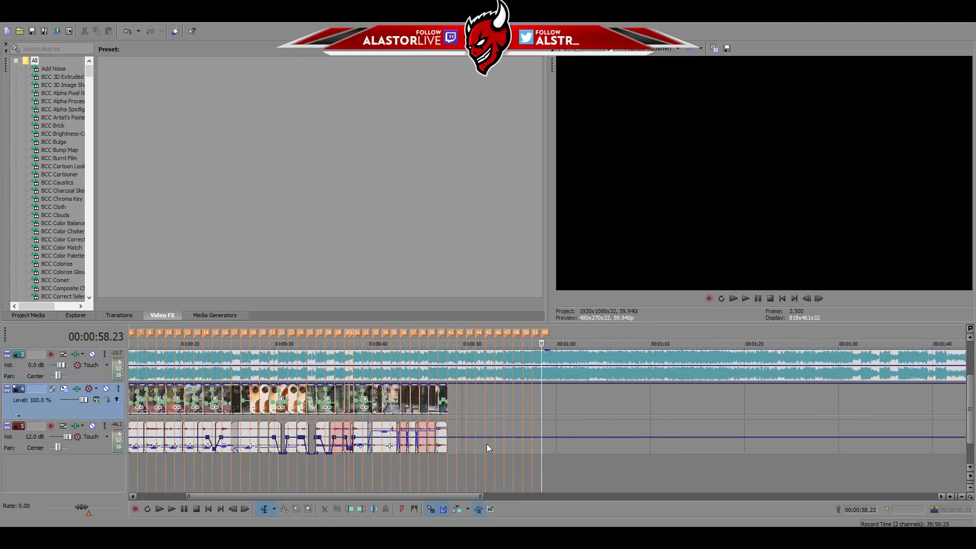
click(435, 475)
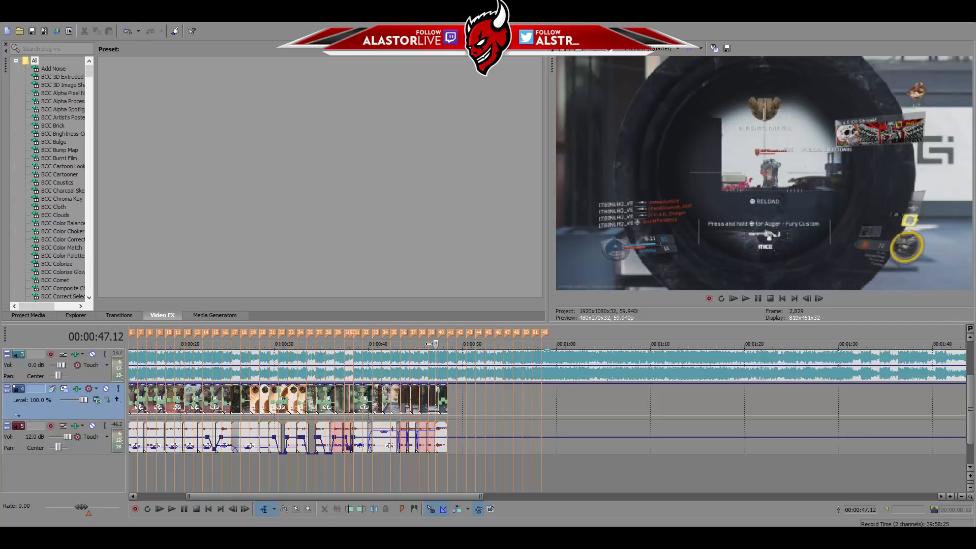
key(space)
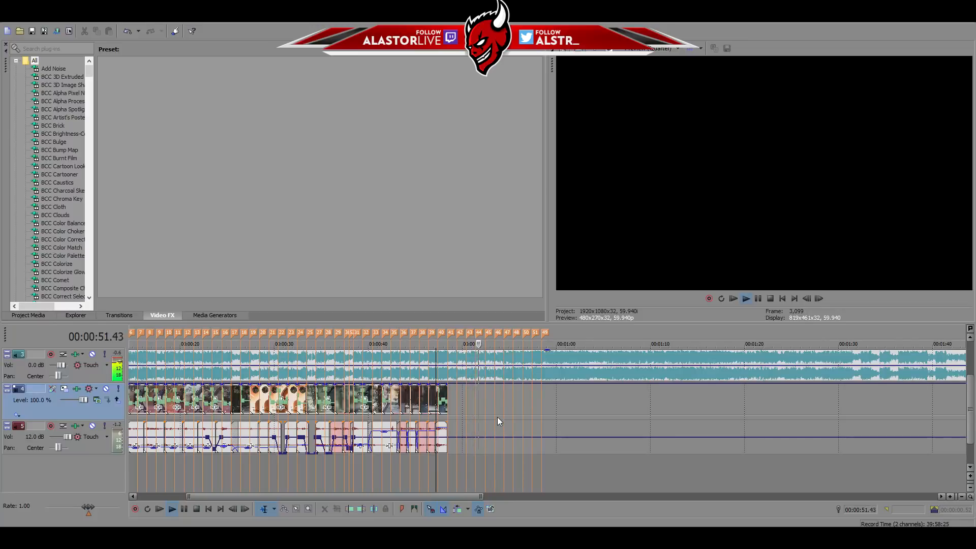
key(space)
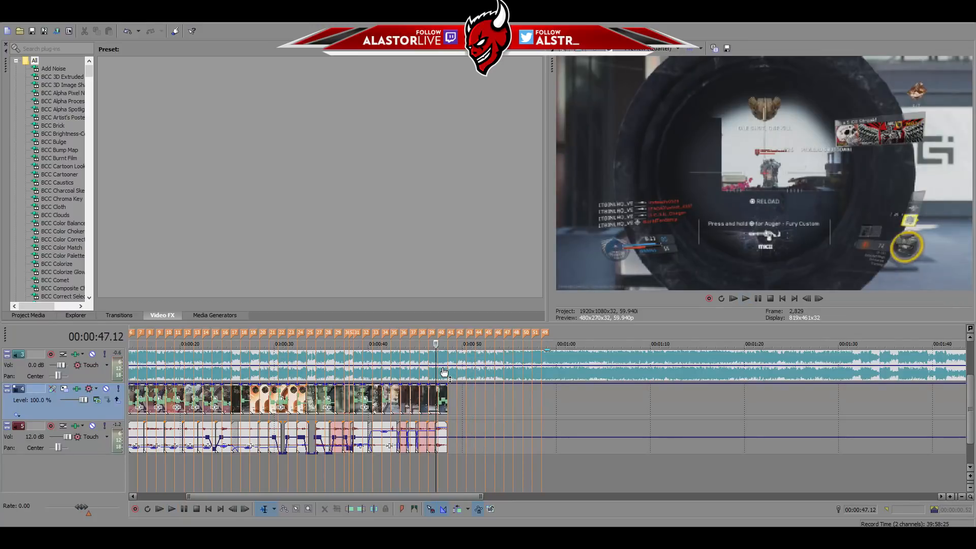
Play the closing gameplay clips from 00:00:40.25 through the end of the footage.
scroll(445, 376, up, 2)
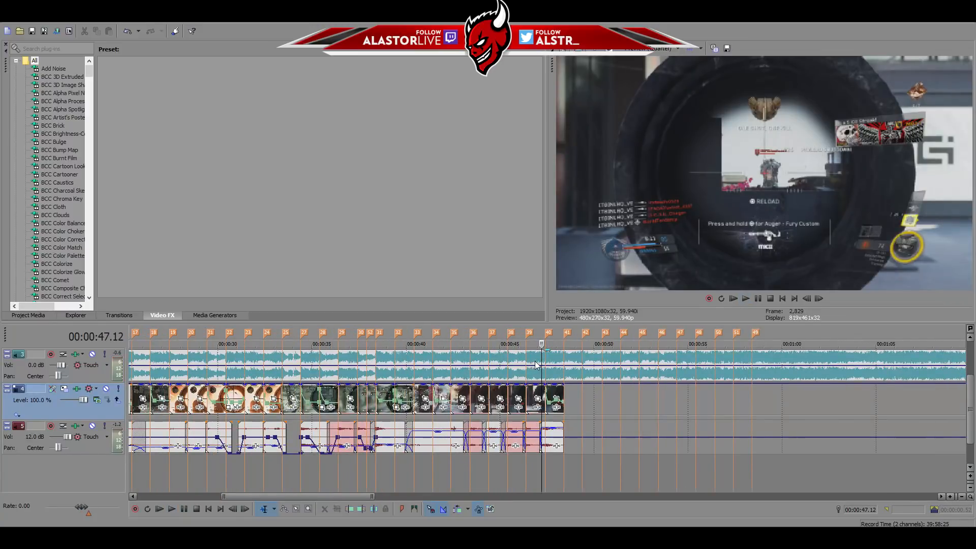
click(544, 479)
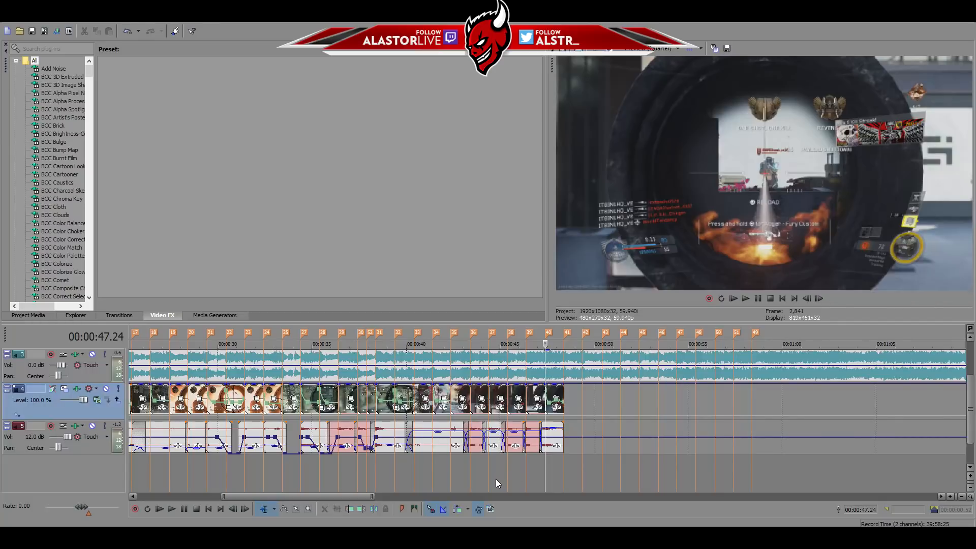
click(475, 481)
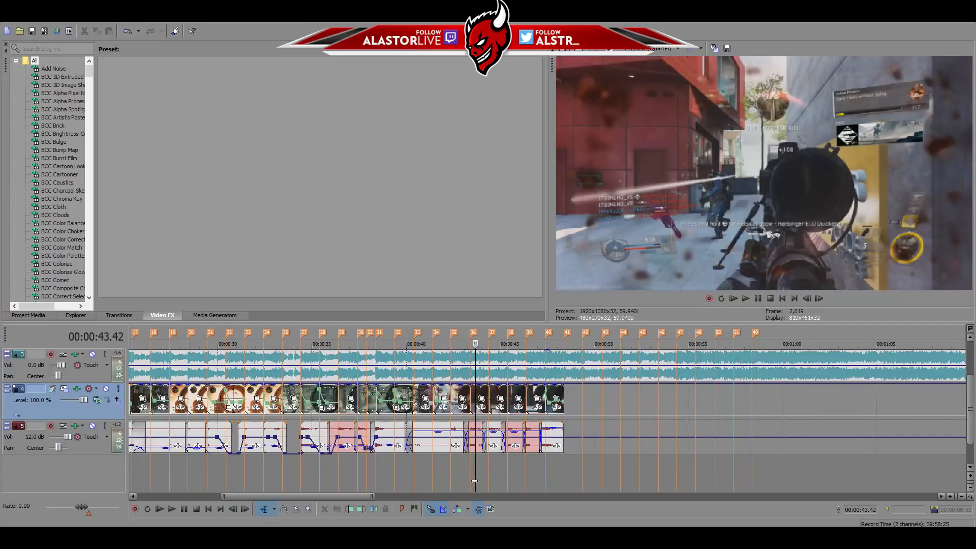
click(415, 482)
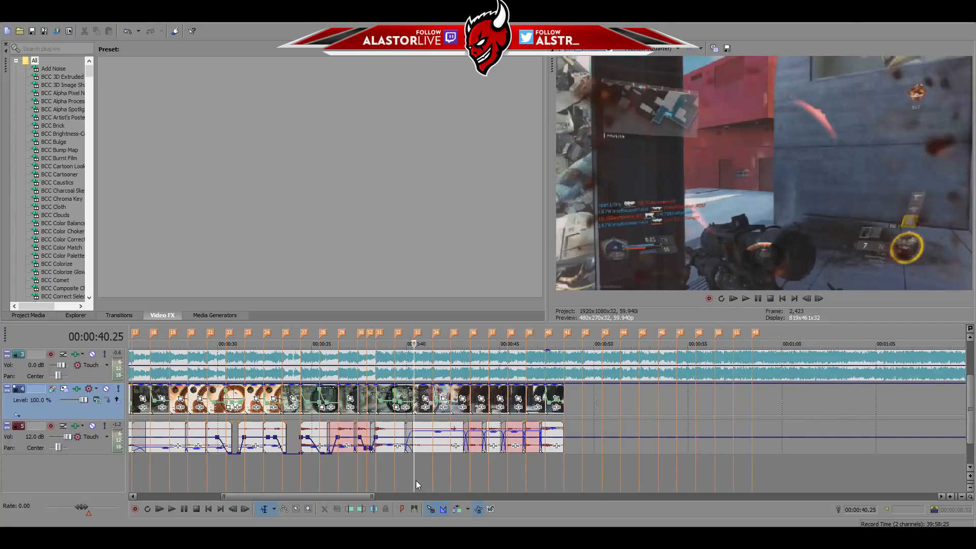
key(space)
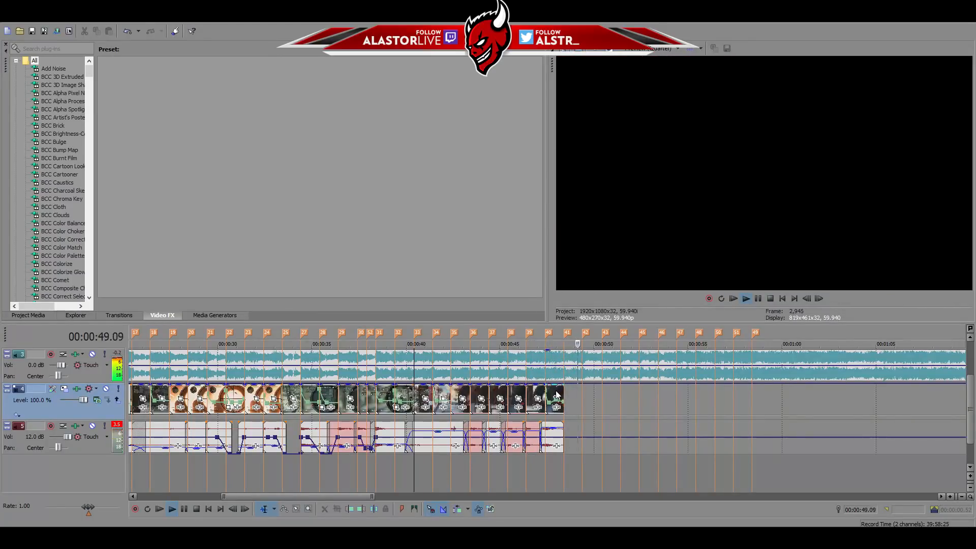
key(space)
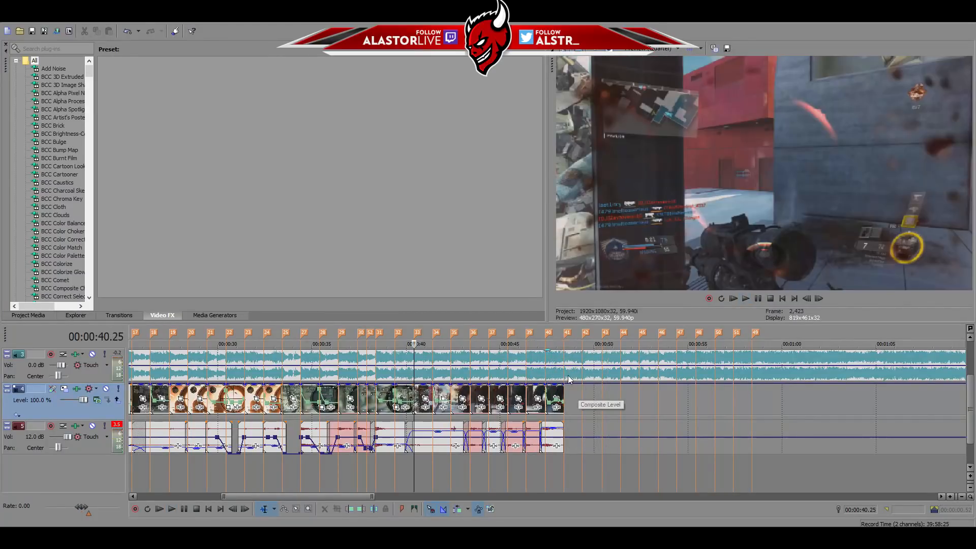
Add a volume envelope point to the song at 00:00:47.05, just before the final gameplay clip.
click(540, 371)
scroll(554, 389, up, 2)
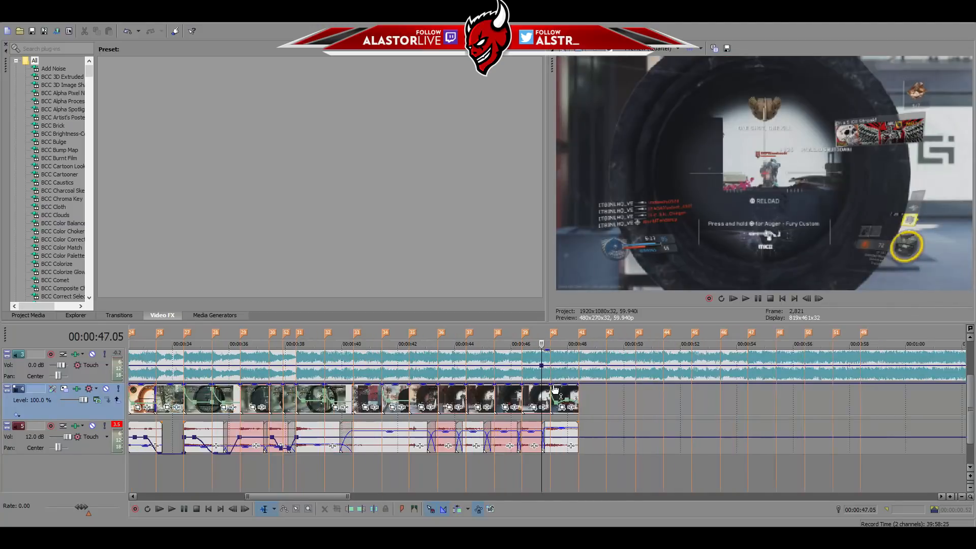
scroll(556, 392, up, 1)
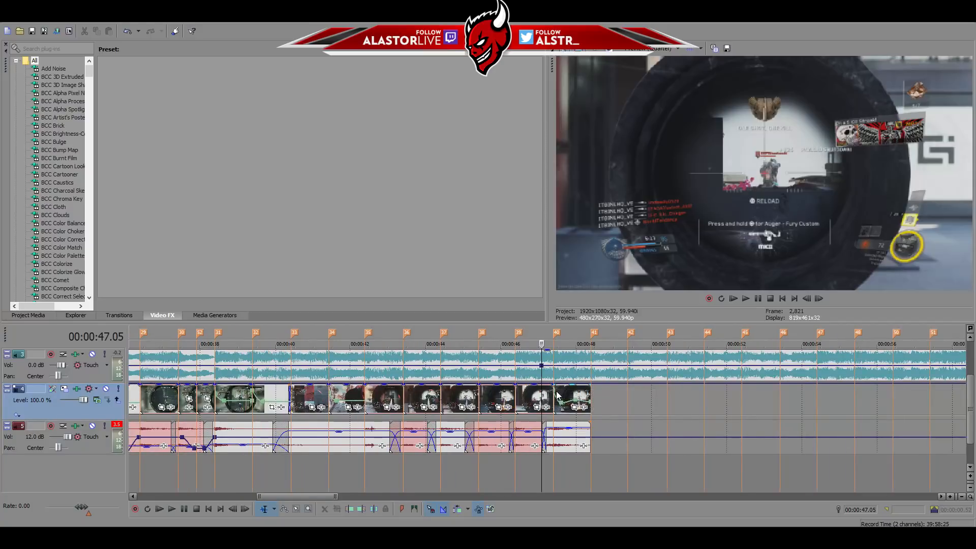
scroll(557, 395, down, 3)
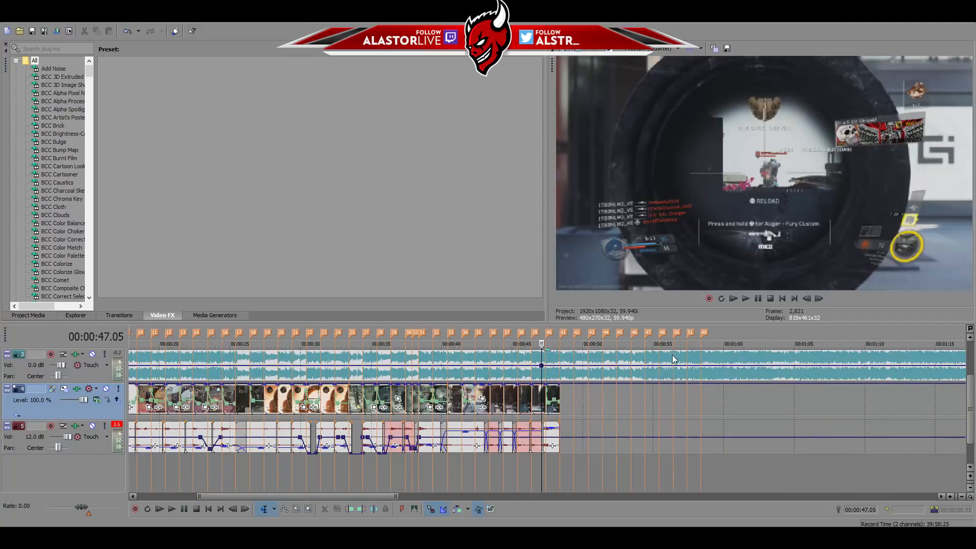
Split the song at 00:00:55.00 and delete everything after the cut.
click(654, 358)
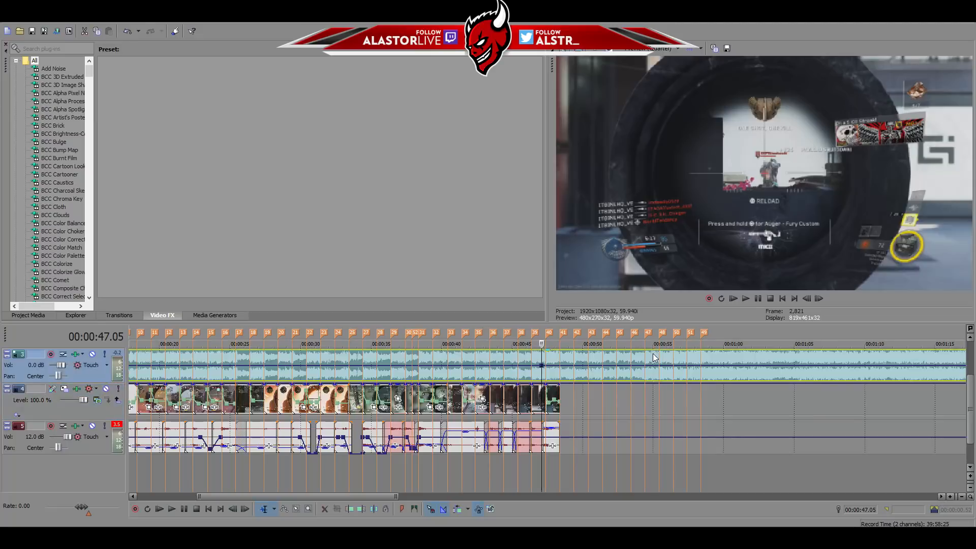
scroll(654, 358, up, 3)
scroll(648, 367, up, 5)
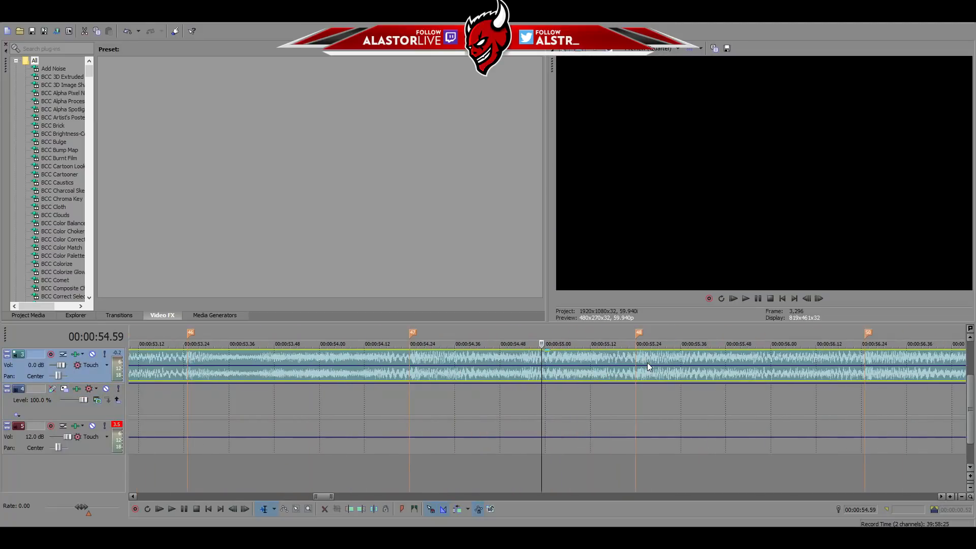
scroll(648, 362, up, 2)
click(816, 300)
click(813, 299)
click(808, 299)
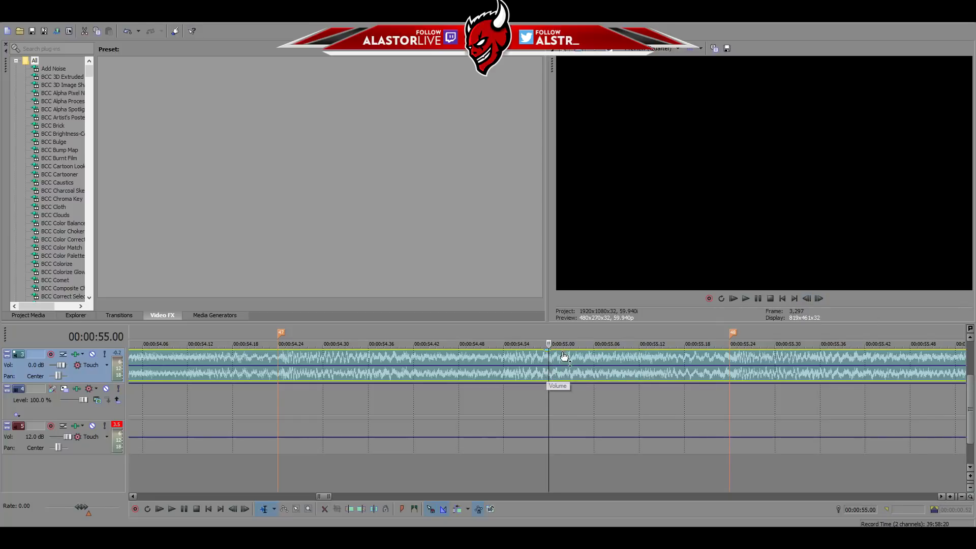
key(s)
key(Delete)
scroll(546, 408, down, 4)
scroll(547, 407, down, 3)
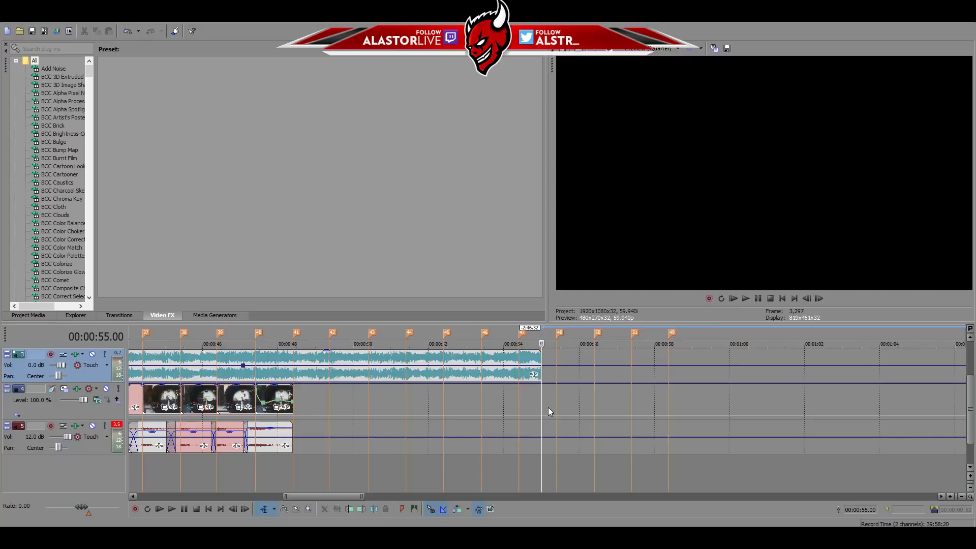
Inspect the trimmed end of the song and its volume point at 00:00:47.05.
scroll(551, 378, up, 5)
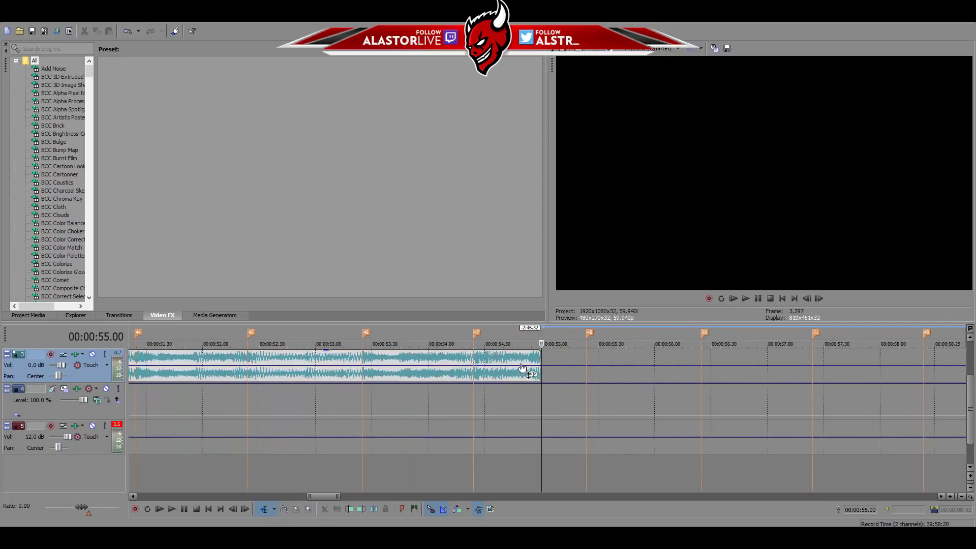
scroll(519, 367, down, 5)
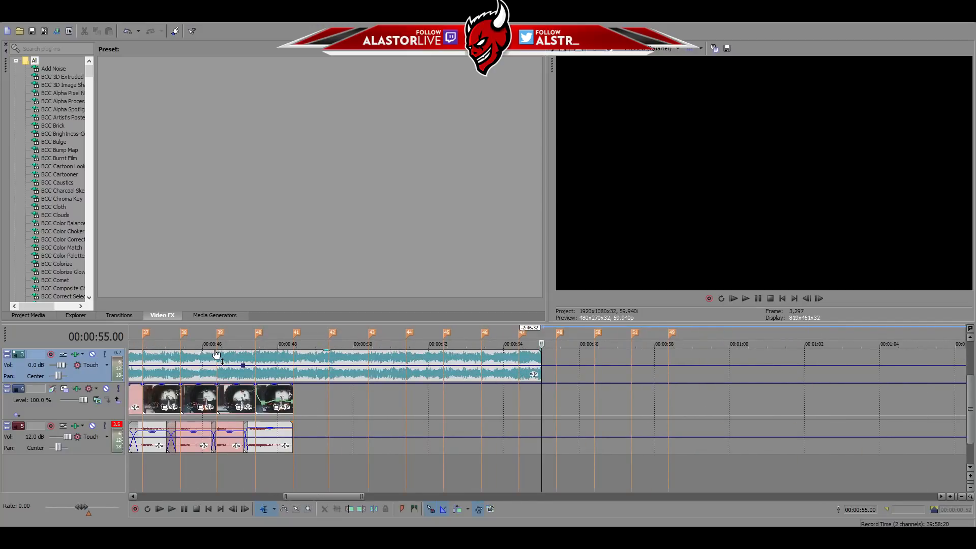
click(242, 369)
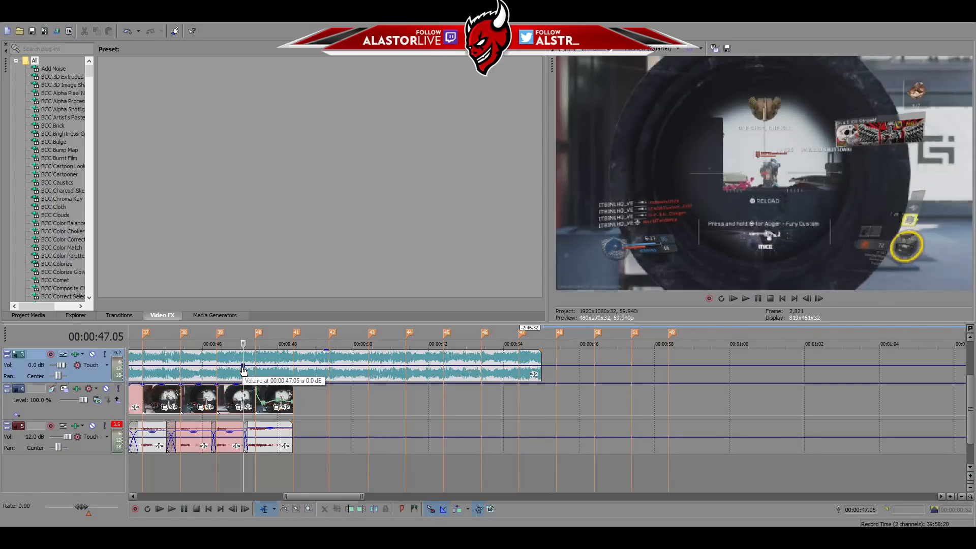
Try raising the song's fade-in volume point at 00:00:00.21 to 6.0 dB, and undo the change.
scroll(244, 371, down, 8)
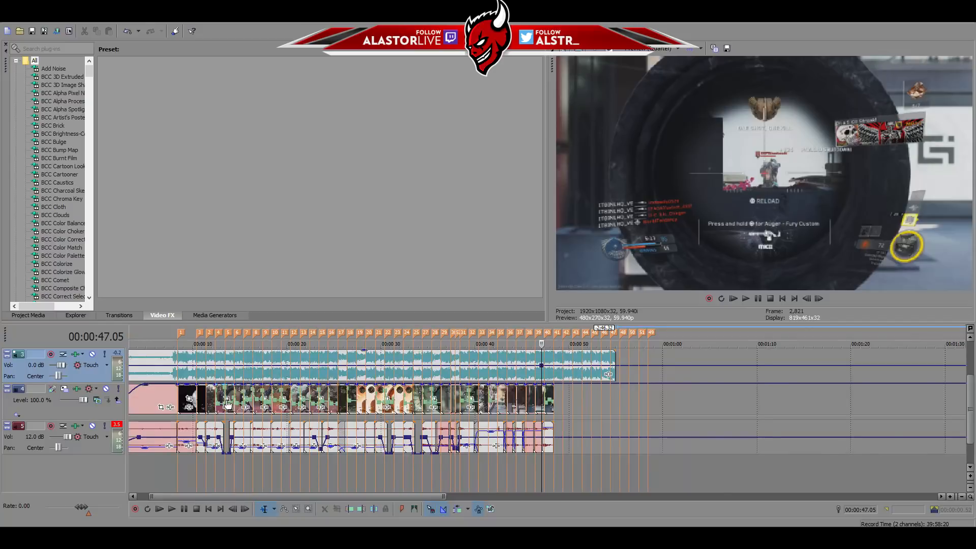
click(782, 298)
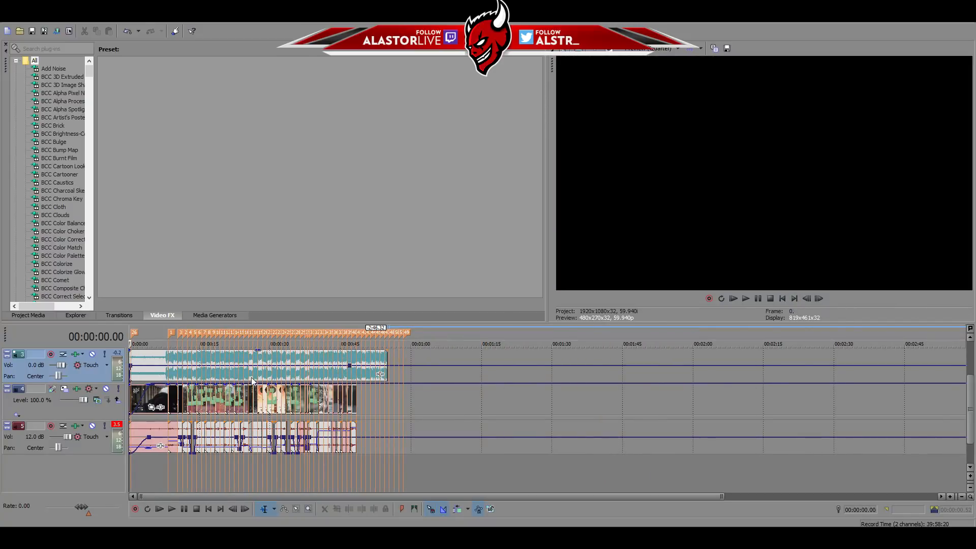
scroll(199, 376, up, 6)
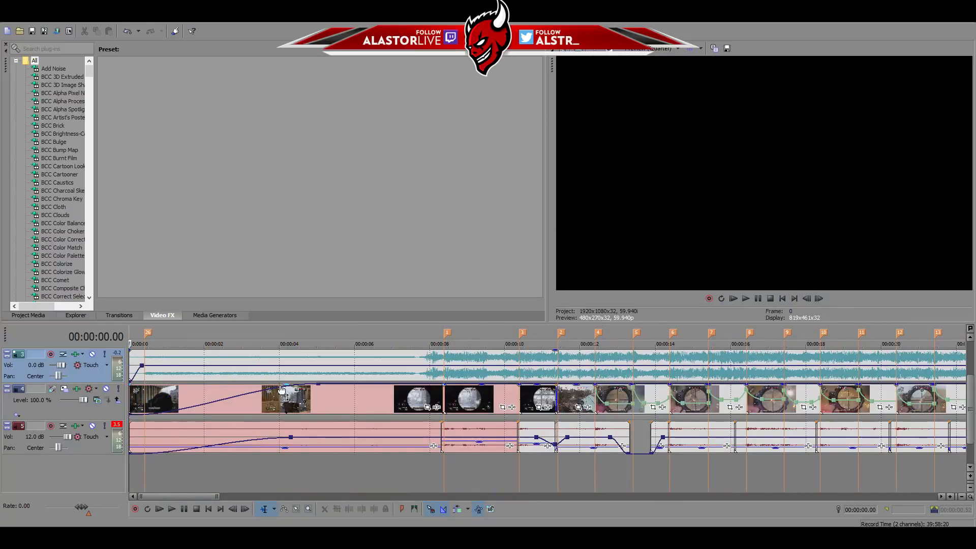
drag(171, 366, 211, 324)
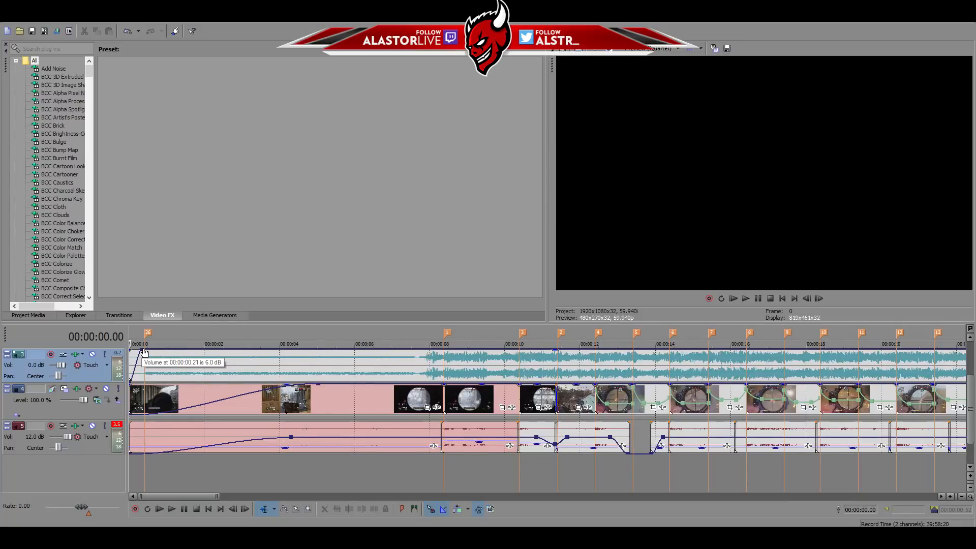
key(ctrl+z)
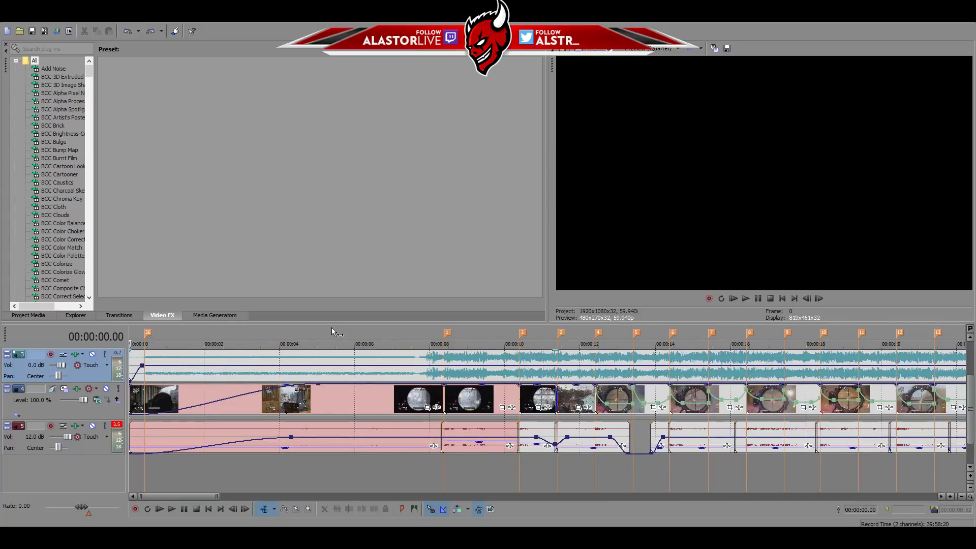
Check the song's starting volume point at 00:00:00.00 and the envelope across the whole montage.
scroll(332, 329, down, 1)
scroll(332, 333, down, 2)
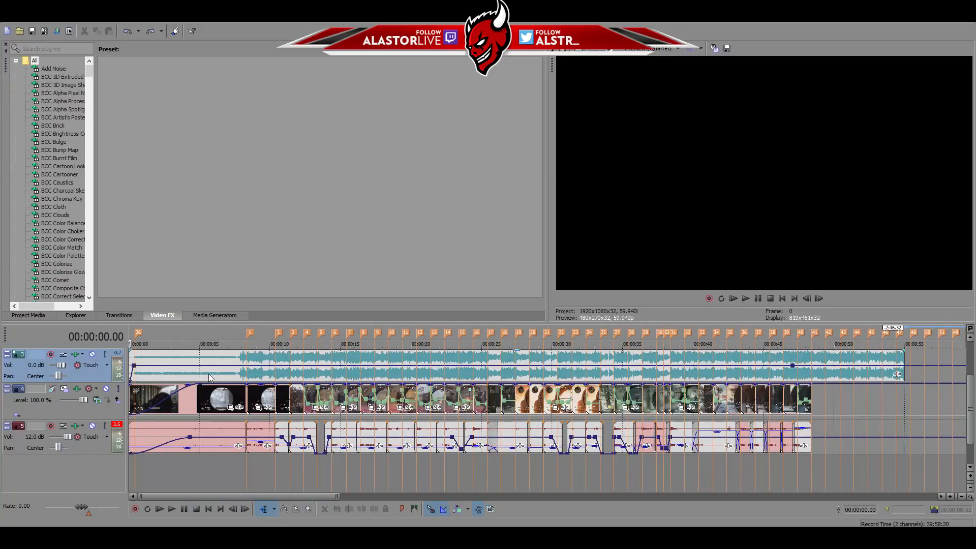
scroll(208, 377, up, 3)
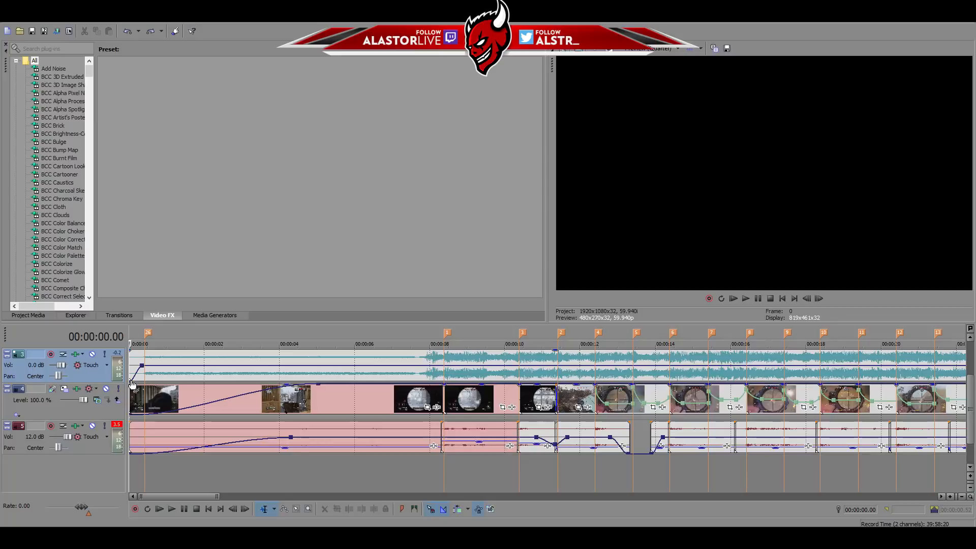
mouse_move(132, 385)
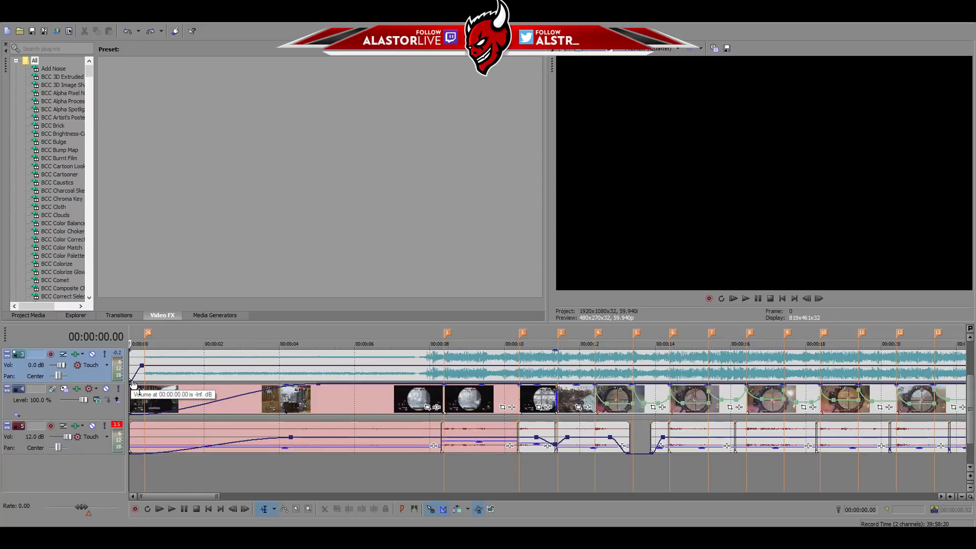
scroll(132, 385, down, 5)
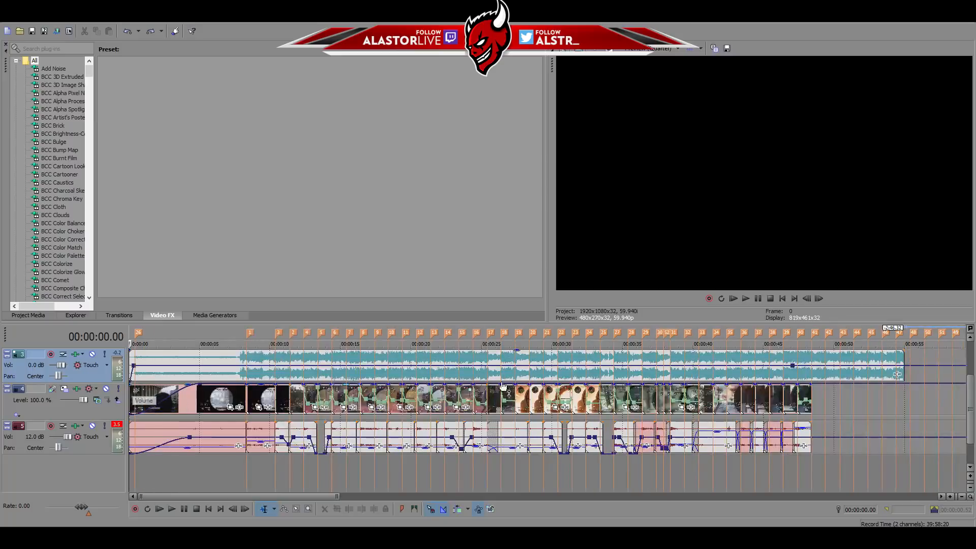
Fade out the song from 00:00:47.05 by adding a volume point near its end and moving it to the bottom at 00:00:55.00.
click(792, 358)
scroll(775, 373, up, 5)
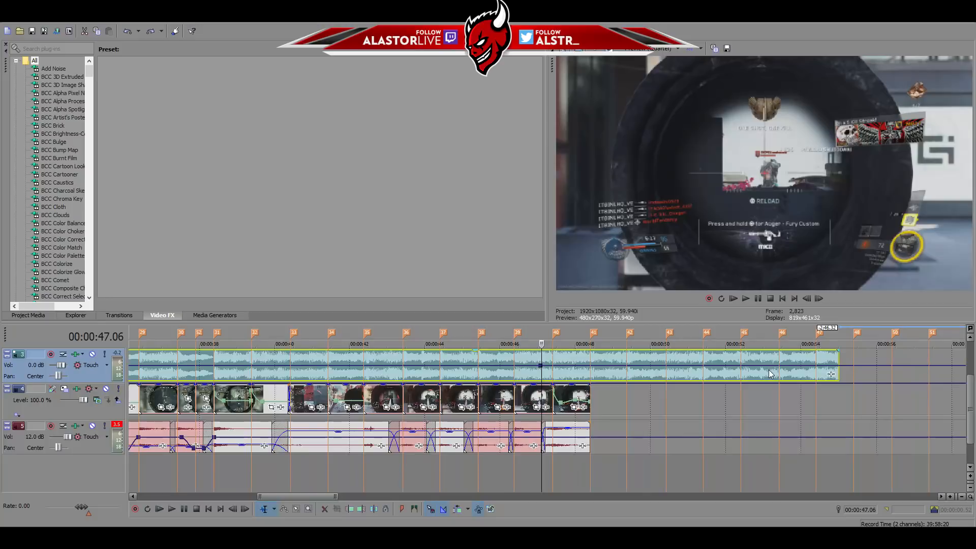
click(541, 366)
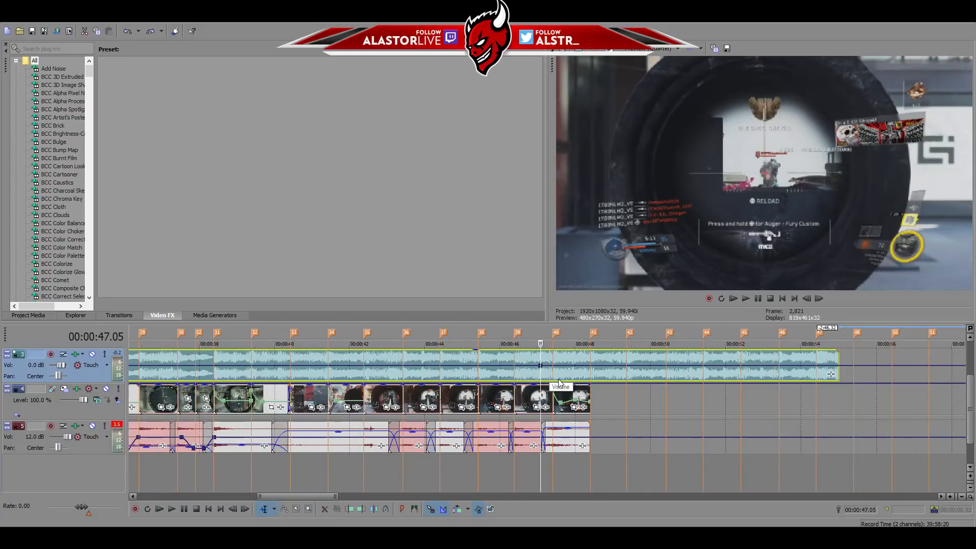
click(796, 371)
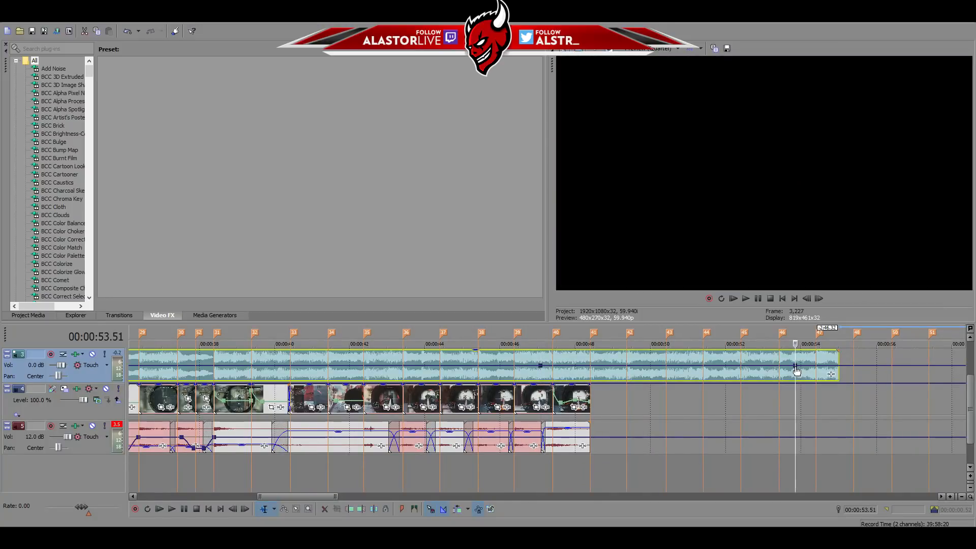
click(838, 358)
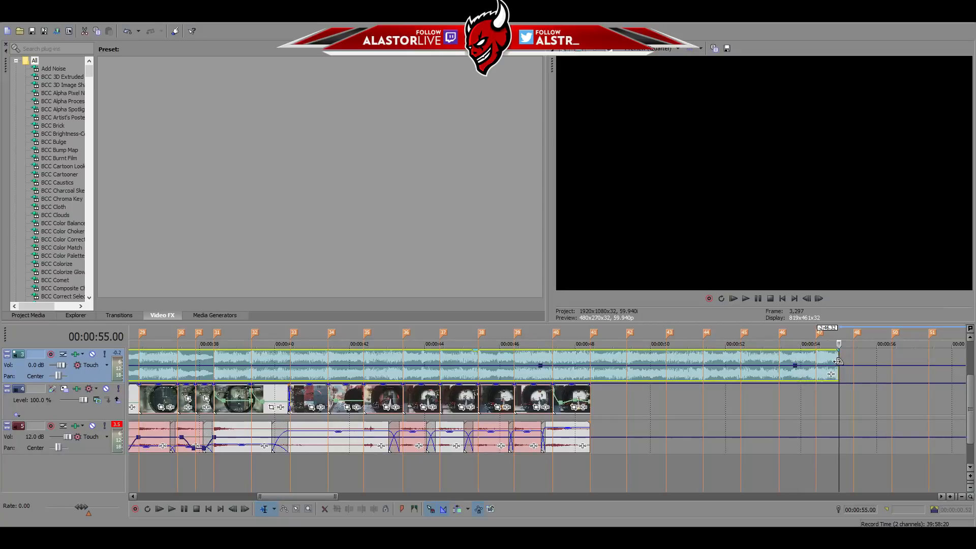
scroll(726, 408, up, 3)
drag(407, 370, 538, 407)
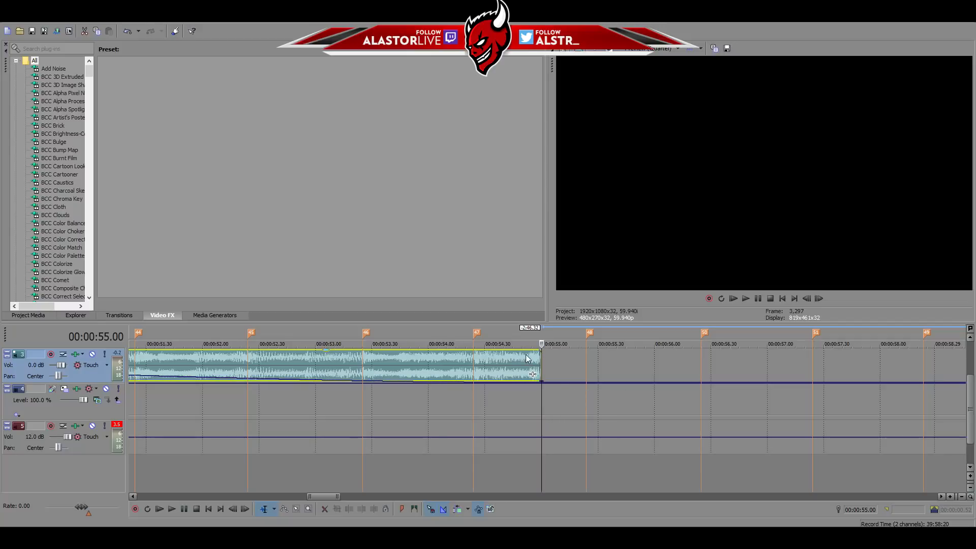
scroll(534, 360, down, 8)
scroll(487, 398, up, 1)
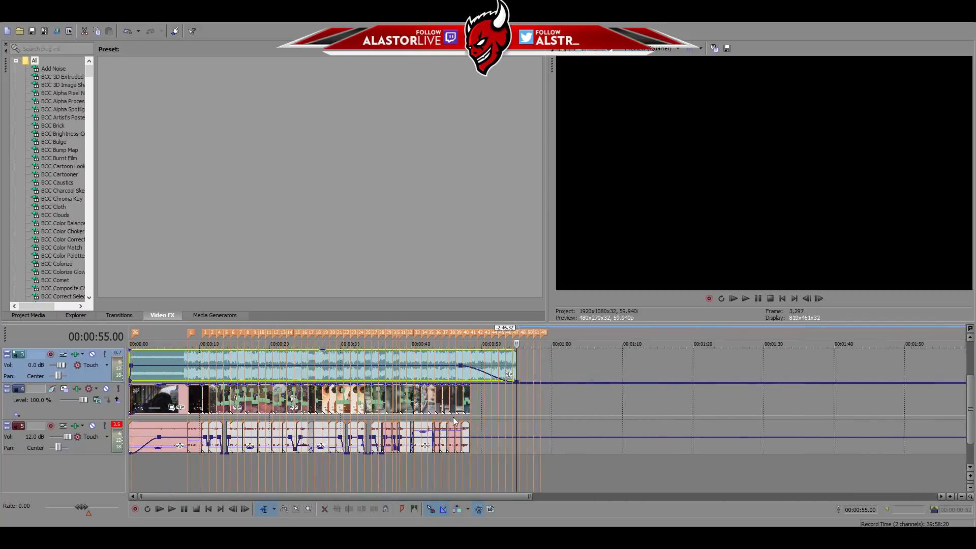
Save the project and play back the song's fade-out from 00:00:45.25.
click(450, 473)
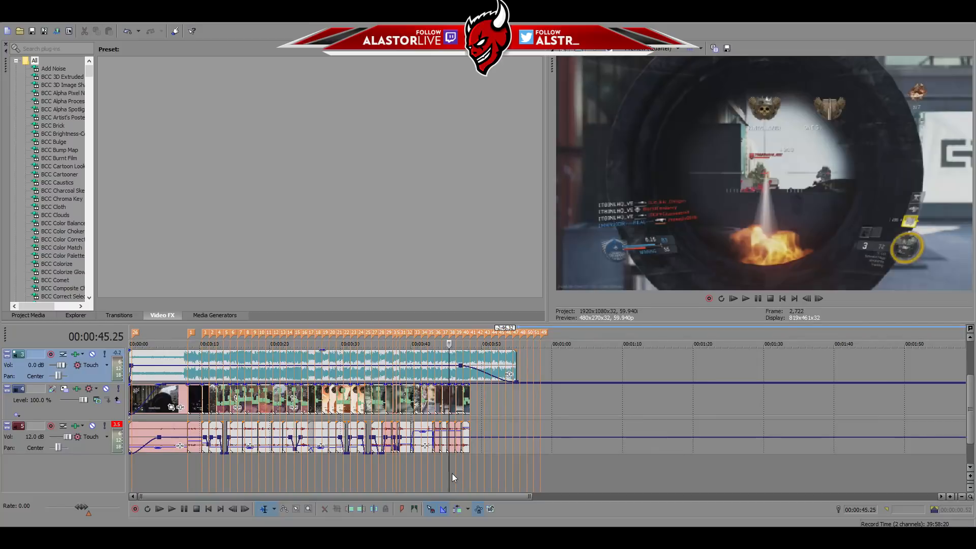
click(9, 15)
click(20, 66)
click(745, 299)
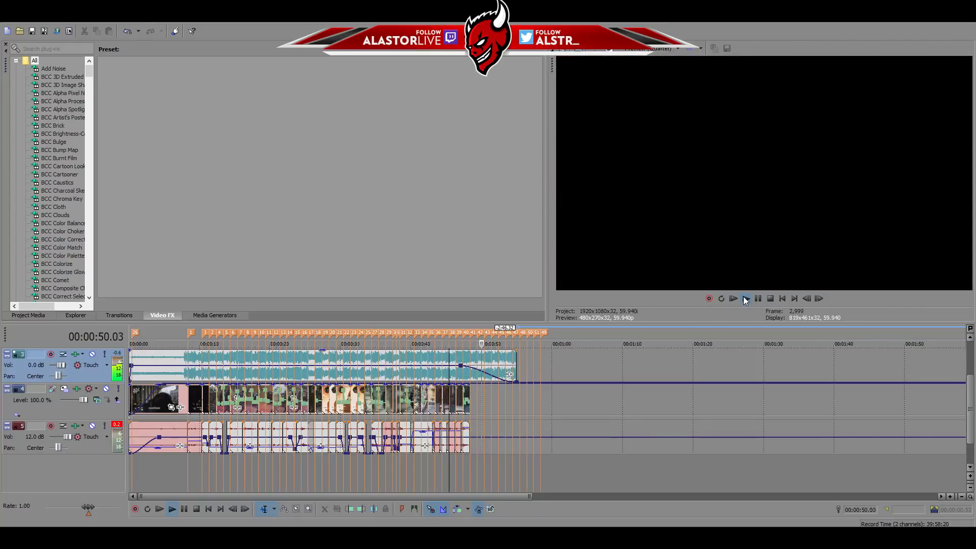
click(770, 298)
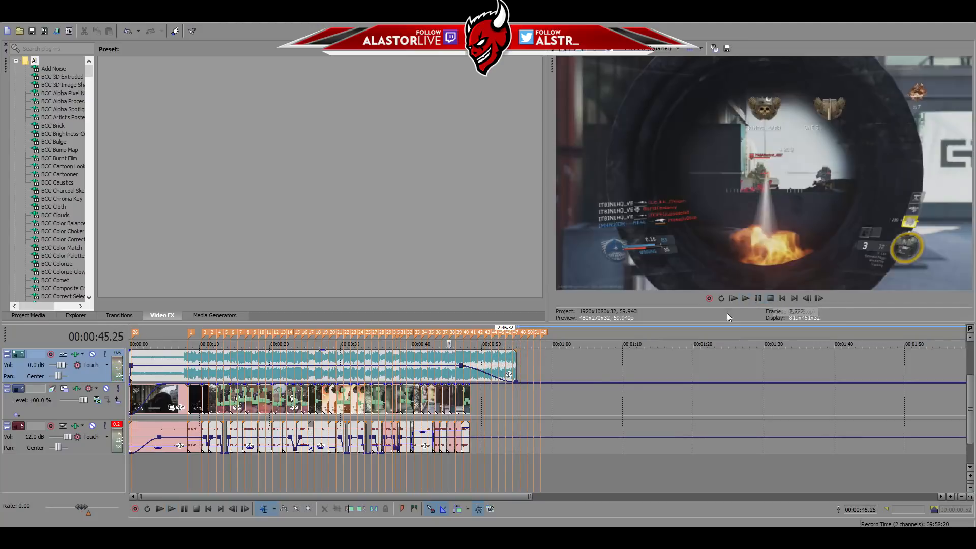
Move the bottom volume point of the song's fade-out slightly earlier than the end of the song.
scroll(572, 395, up, 3)
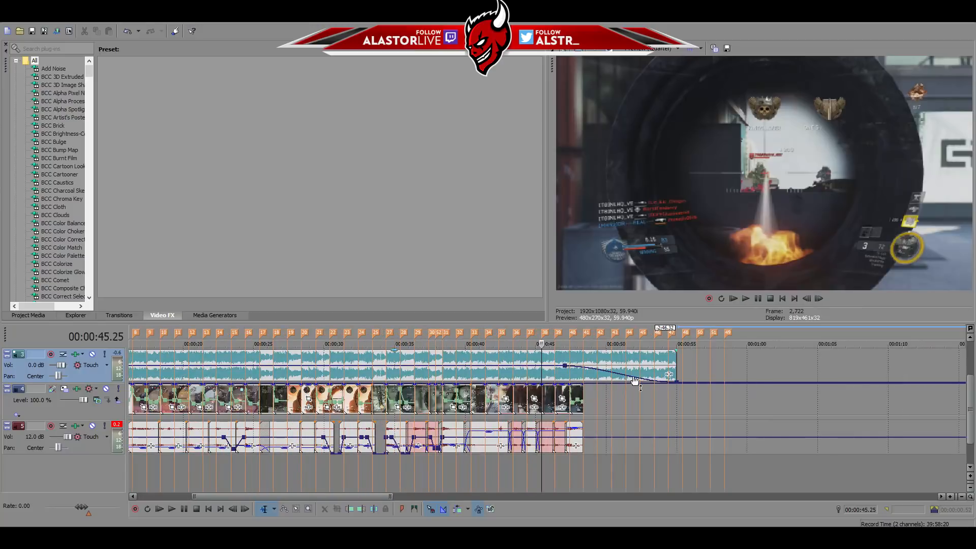
click(663, 401)
click(724, 358)
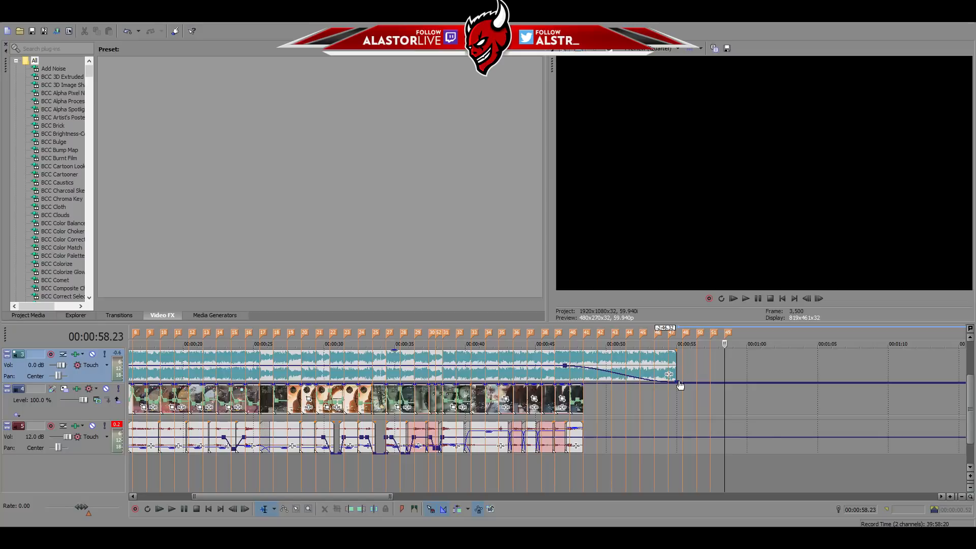
mouse_move(673, 387)
drag(673, 387, 670, 391)
click(677, 367)
scroll(666, 369, up, 3)
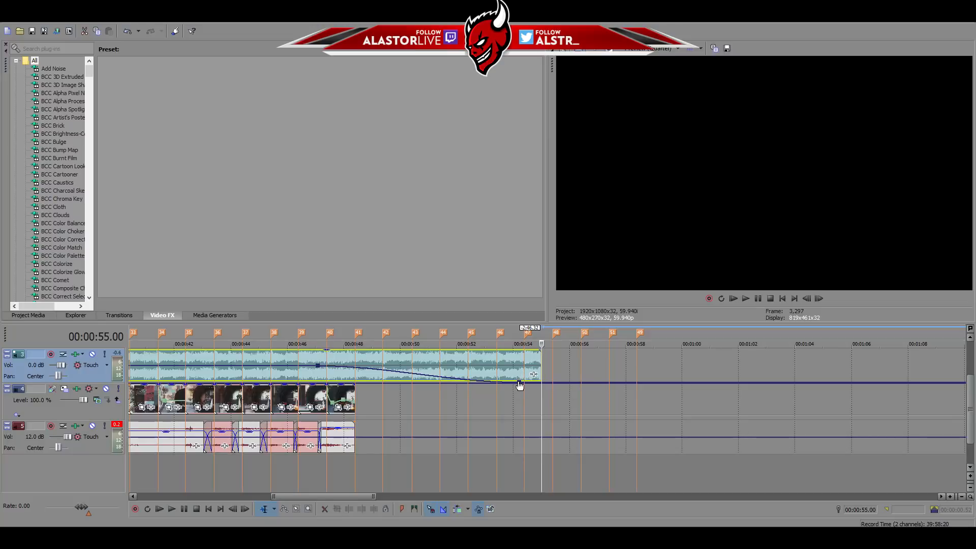
scroll(519, 386, down, 2)
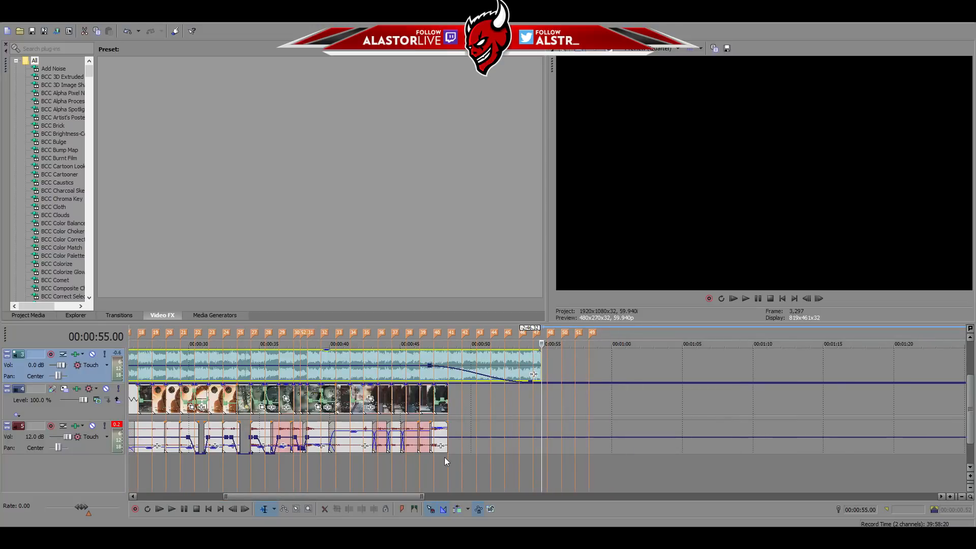
Save the project and play back the adjusted song fade-out from 00:00:46.23.
click(420, 478)
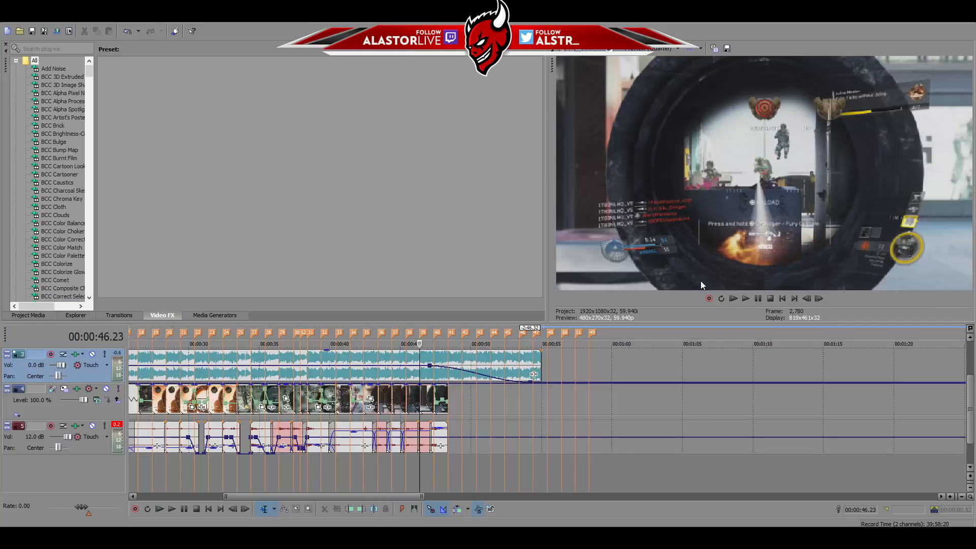
click(6, 19)
click(18, 67)
click(748, 296)
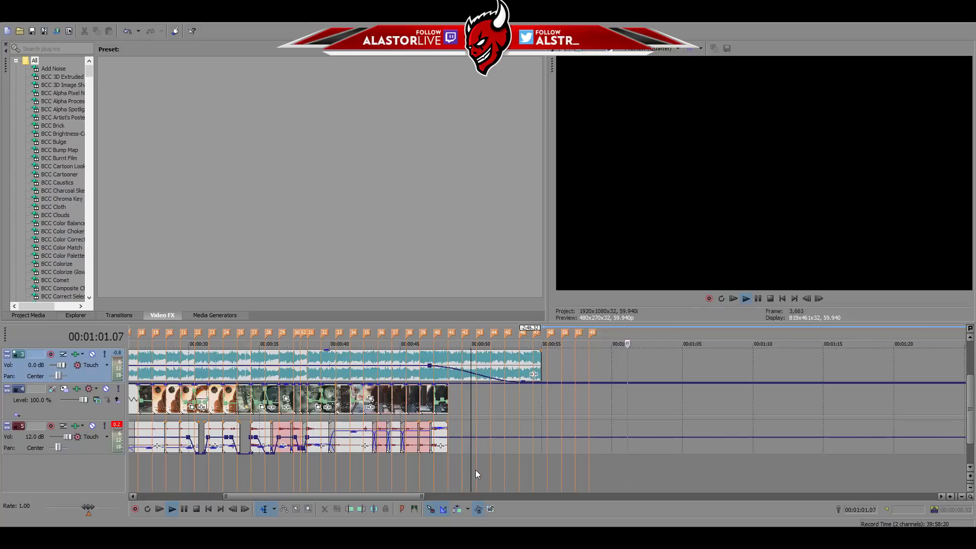
Jump the playback to 00:00:49.22 to check the tail of the song after the last clip, and stop it.
key(ctrl+a)
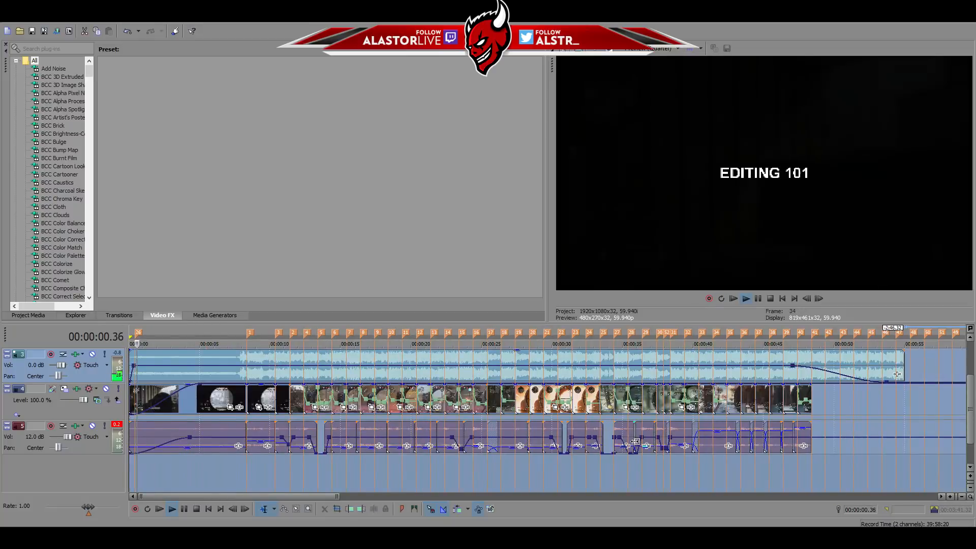
scroll(637, 442, down, 2)
click(362, 481)
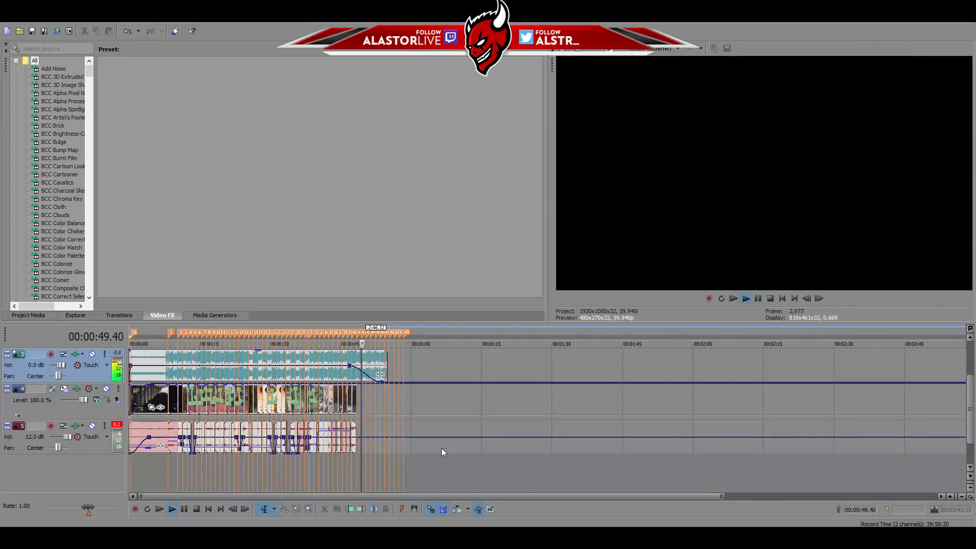
scroll(488, 445, up, 3)
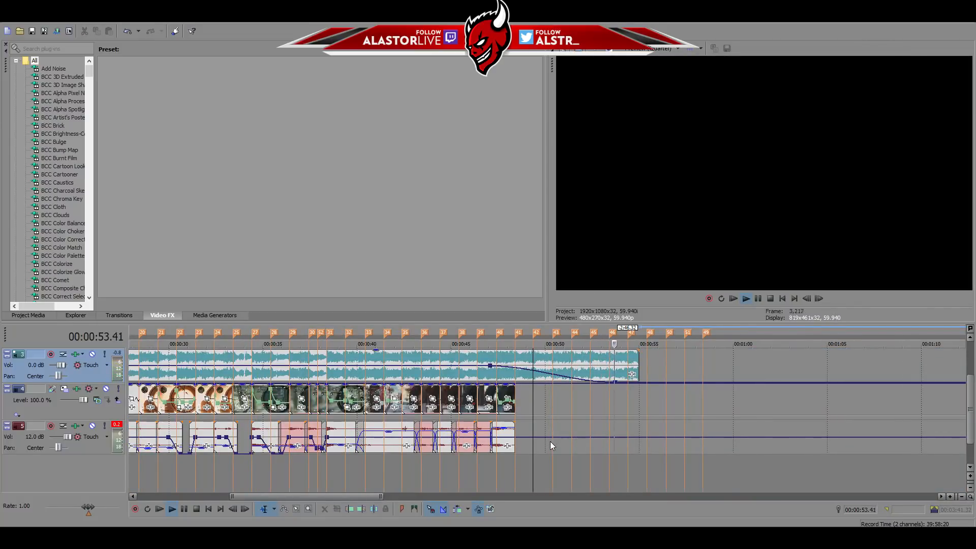
click(770, 299)
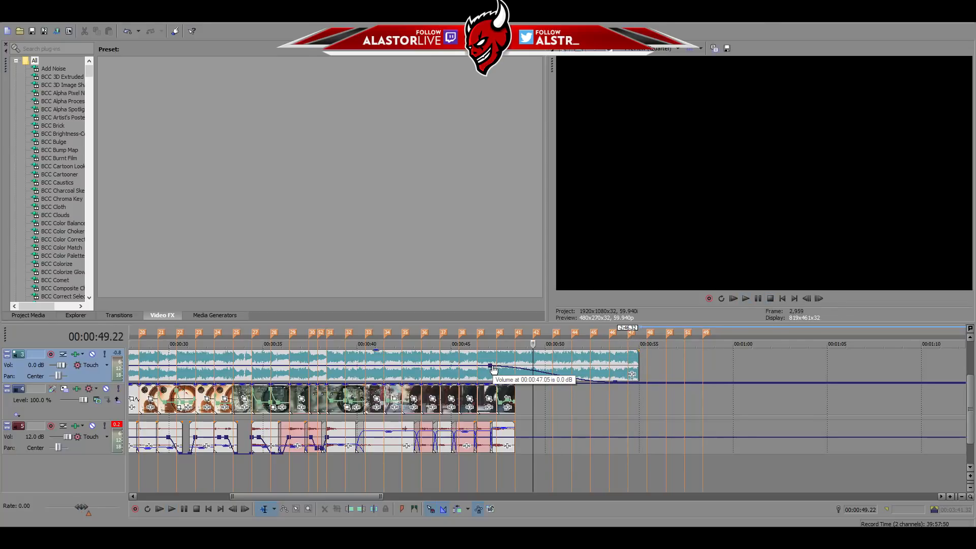
Move the starting volume point of the song's fade-out to 00:00:46.36 and save the project.
drag(490, 367, 482, 370)
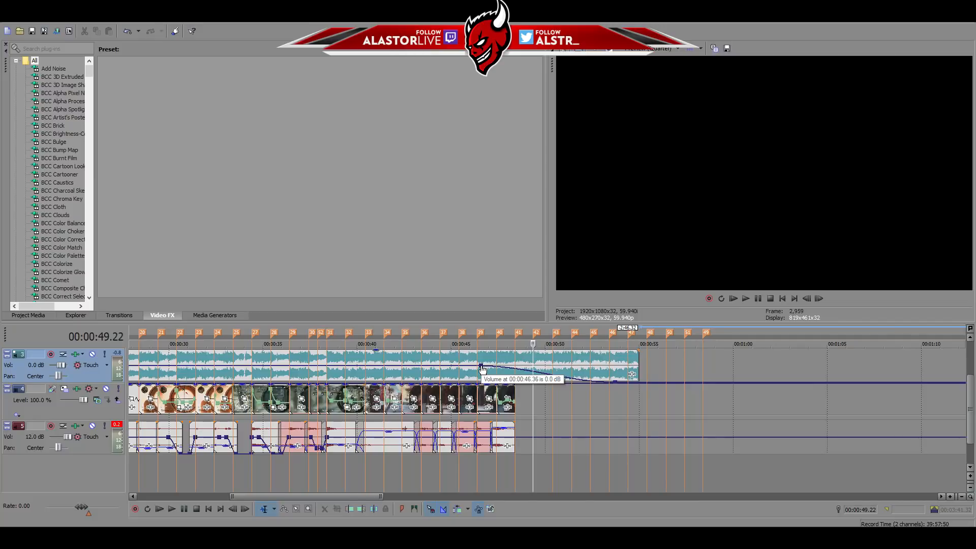
click(17, 24)
click(19, 72)
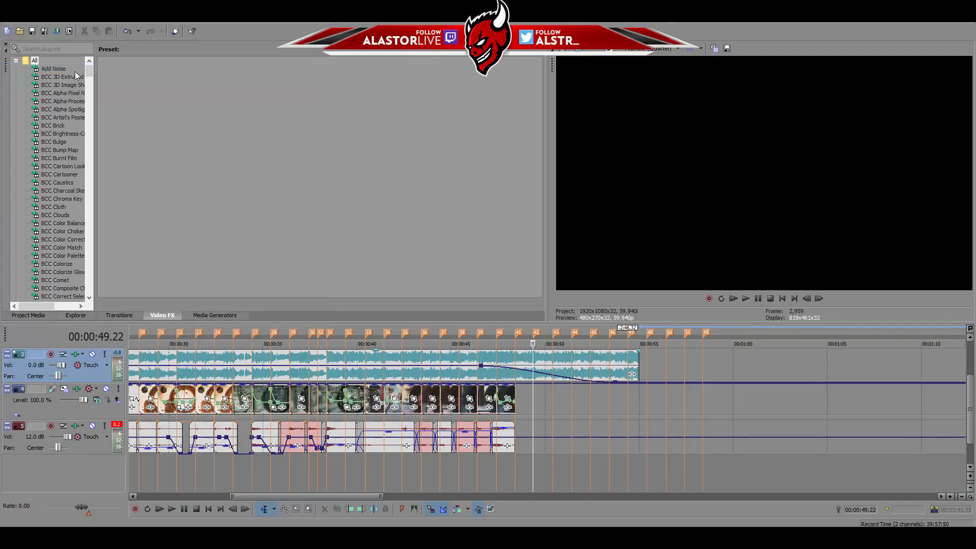
Play back the end of the montage from 00:00:45.41 to check the earlier song fade-out.
click(463, 465)
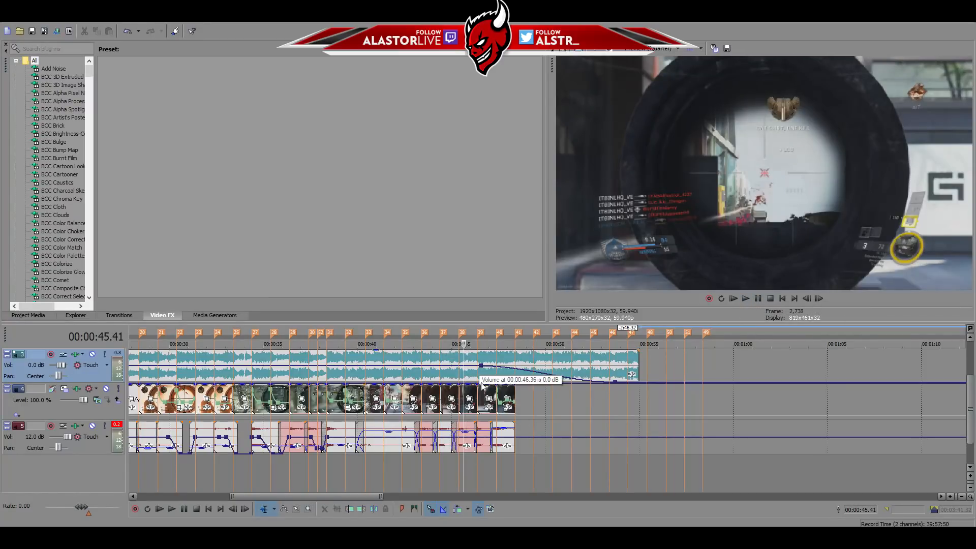
click(745, 299)
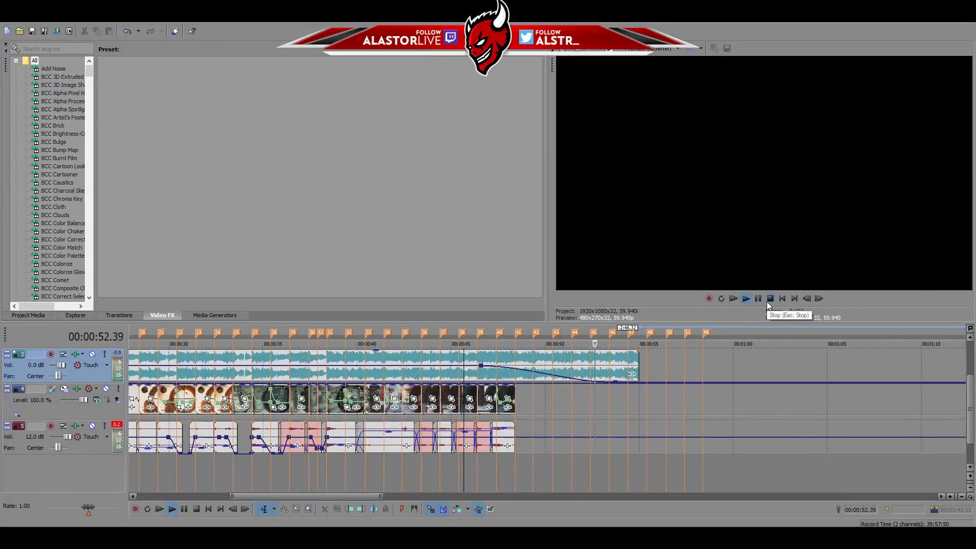
click(767, 302)
Fade out the gameplay audio by adding volume points at 00:00:47.33 and the last clip's end, lowering the second to the bottom at 00:00:48.20.
click(491, 477)
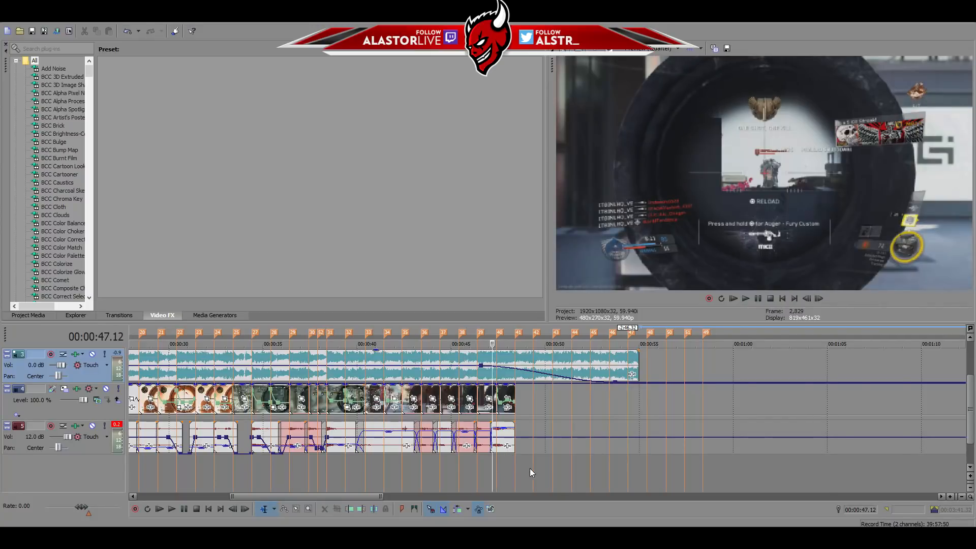
scroll(527, 469, up, 4)
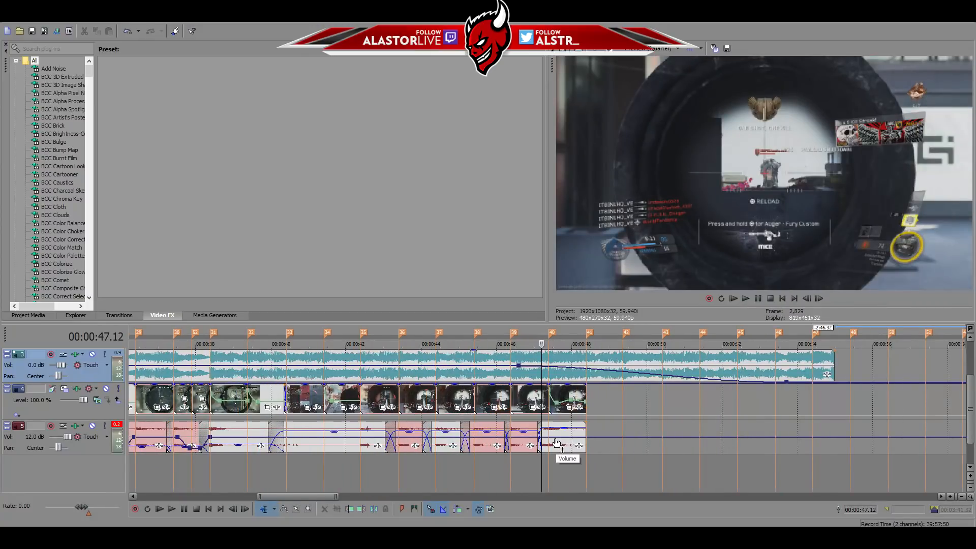
double_click(554, 437)
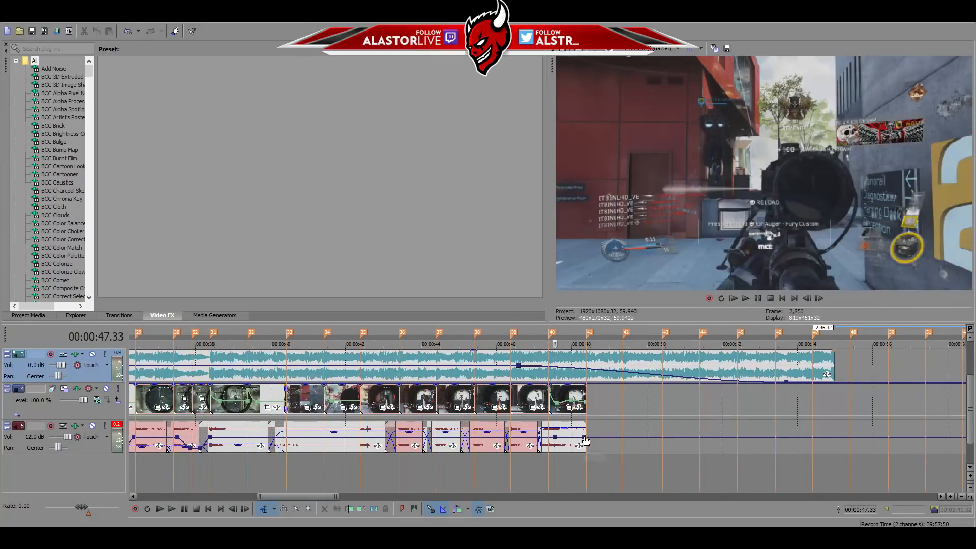
double_click(585, 437)
drag(584, 437, 585, 453)
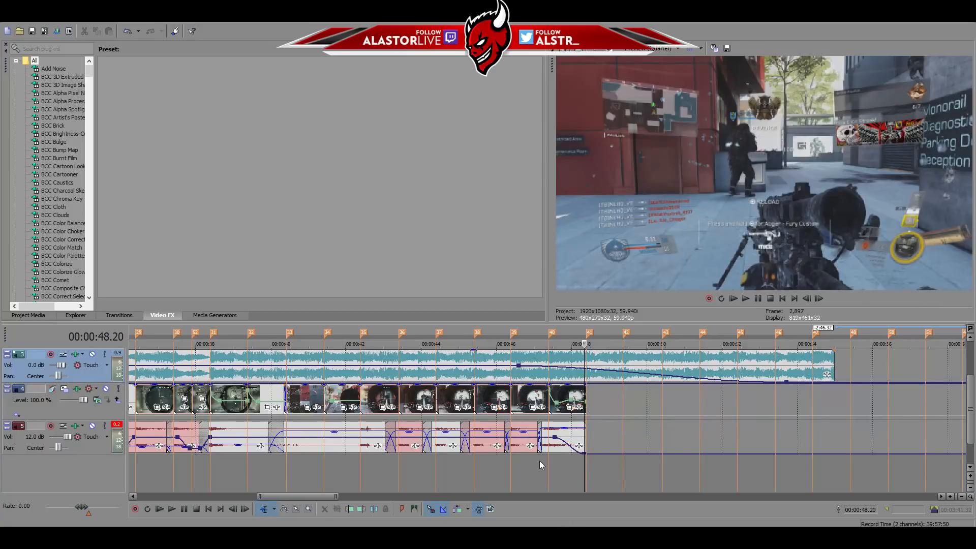
scroll(271, 453, down, 3)
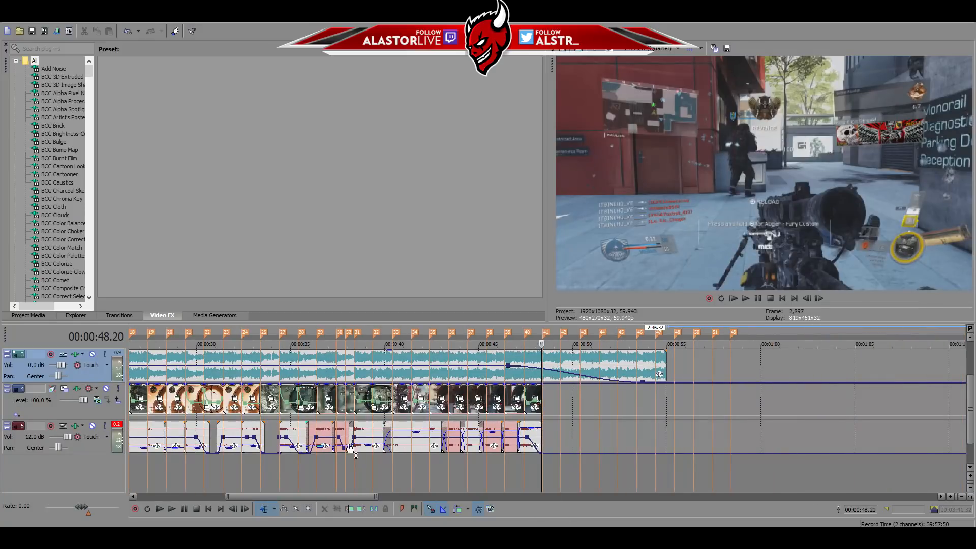
Check the gameplay audio fade around the last clip and play back its ending from 00:00:48.07.
click(518, 472)
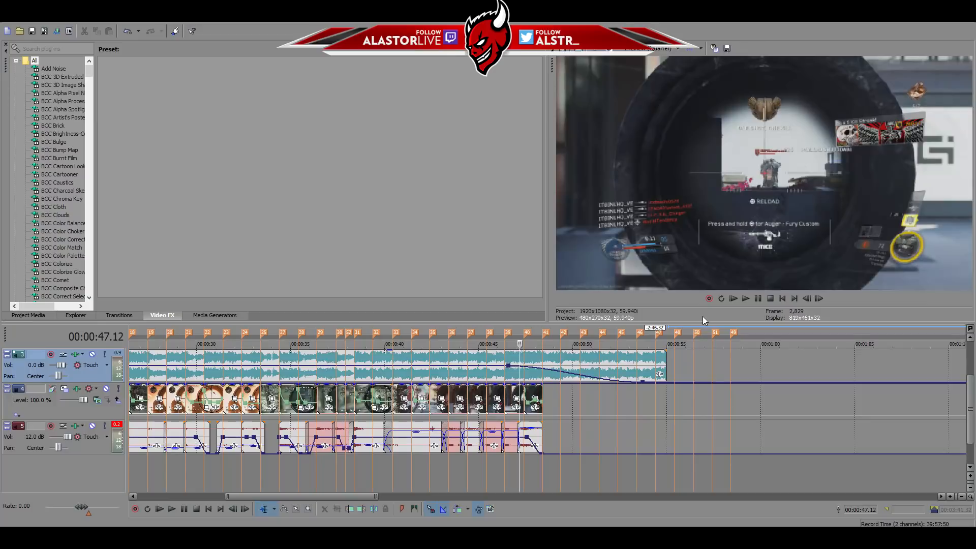
scroll(435, 459, down, 2)
scroll(472, 435, up, 2)
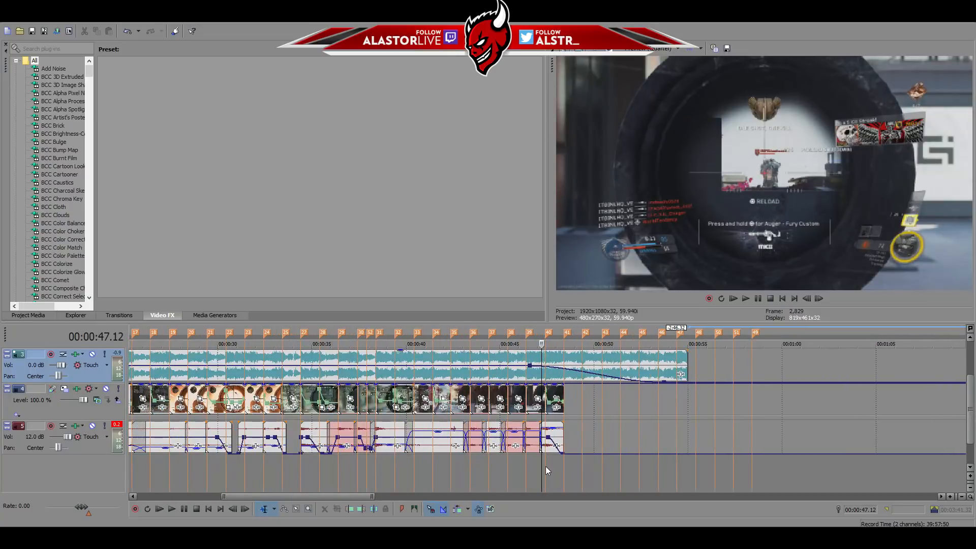
scroll(557, 462, up, 3)
click(586, 474)
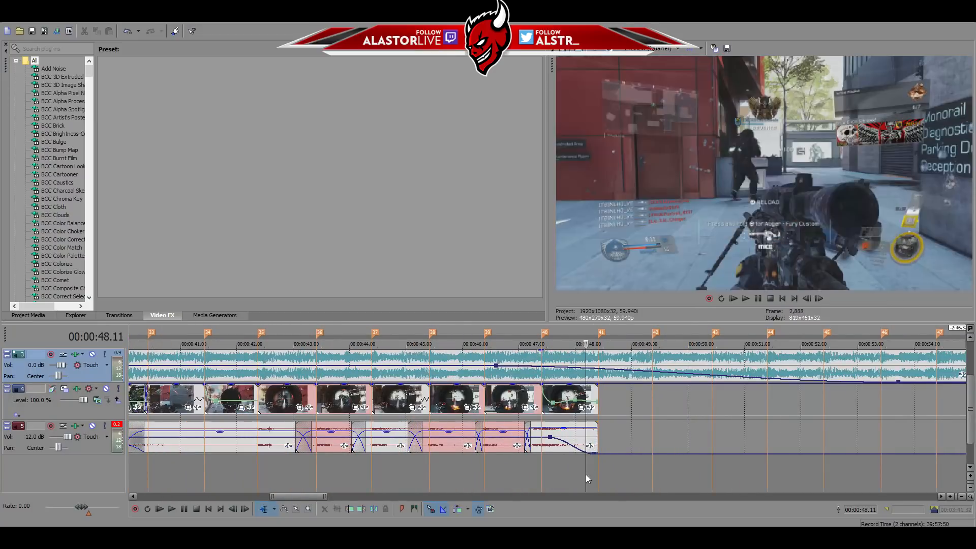
click(581, 467)
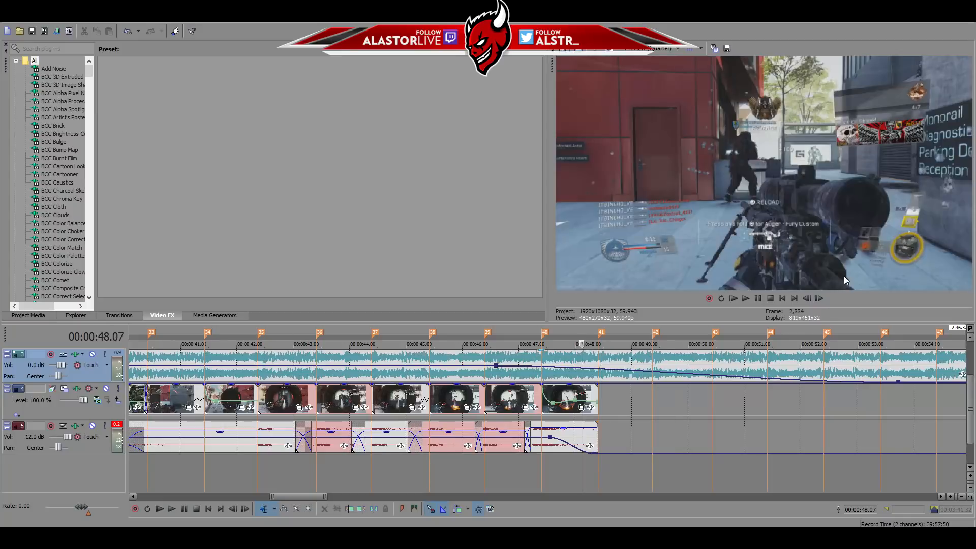
click(746, 298)
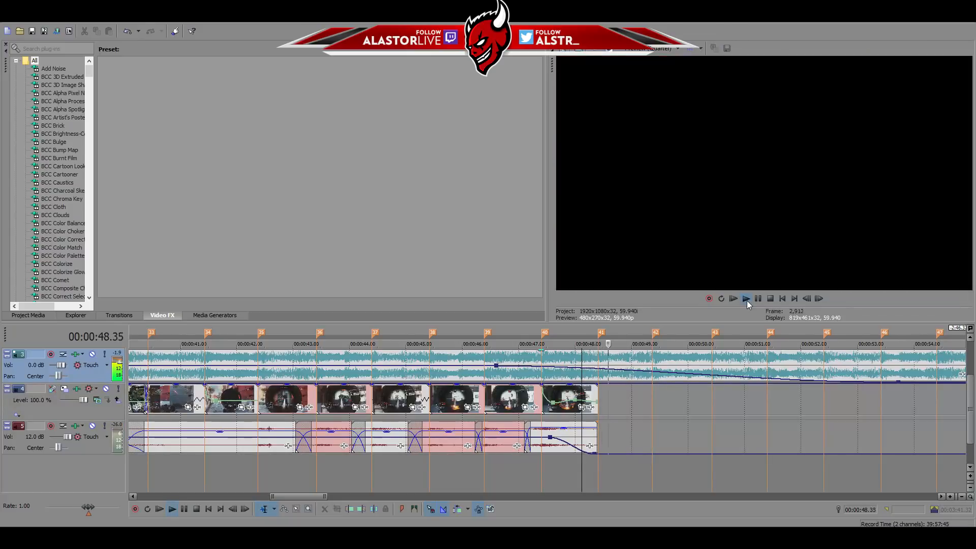
click(770, 298)
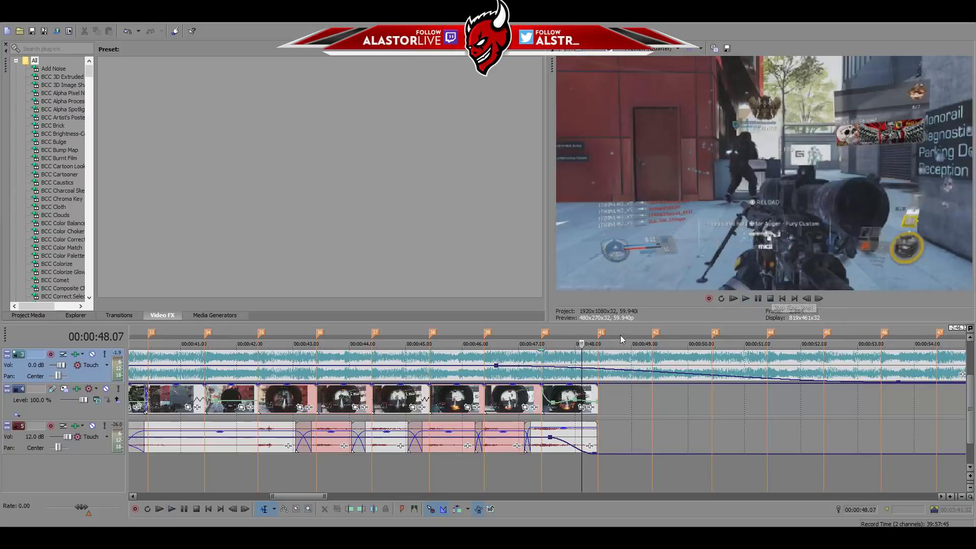
Try a fade-out with an offset of 00:00:00.21 on the last gameplay video clip.
mouse_move(594, 391)
mouse_down()
mouse_move(615, 397)
mouse_move(599, 398)
mouse_up()
click(598, 391)
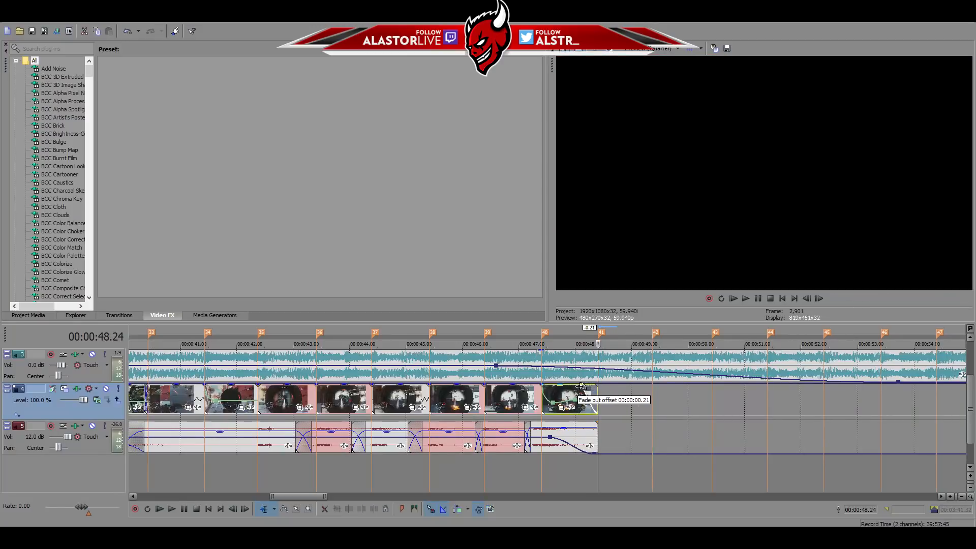
click(578, 389)
Step frame by frame through the last video clip's fade-out to examine how the picture darkens.
click(819, 298)
click(819, 299)
click(819, 299)
click(818, 298)
click(822, 302)
click(821, 302)
click(820, 301)
click(806, 301)
click(806, 301)
click(806, 301)
click(806, 301)
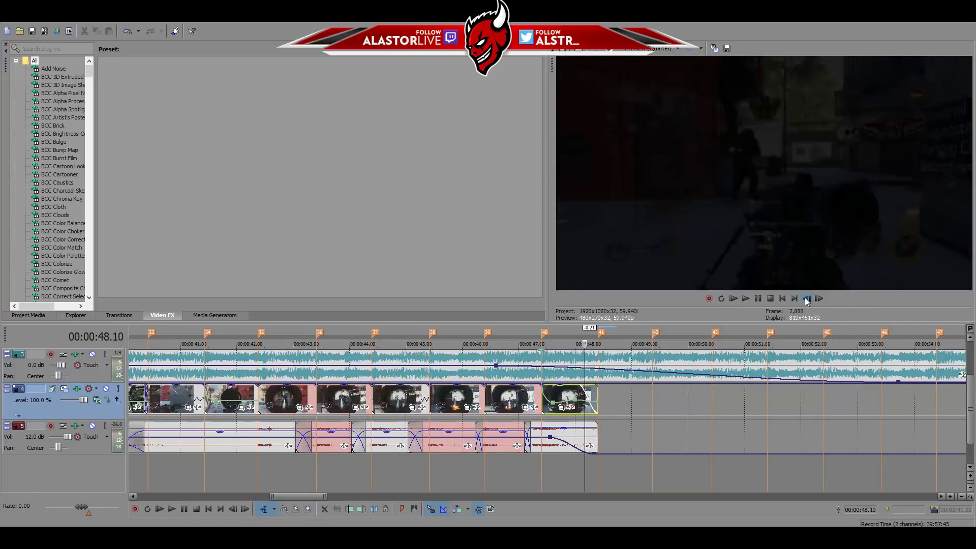
click(807, 301)
click(807, 301)
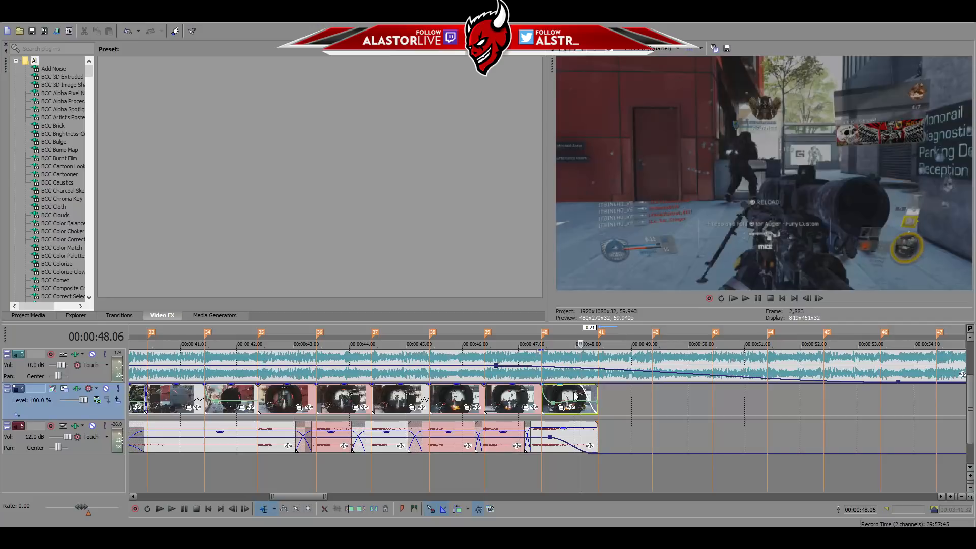
Remove the last video clip's fade-out, extend the clip by 00:00:00.14 and fade out only the extension from 00:00:48.24.
drag(581, 390, 611, 393)
click(598, 364)
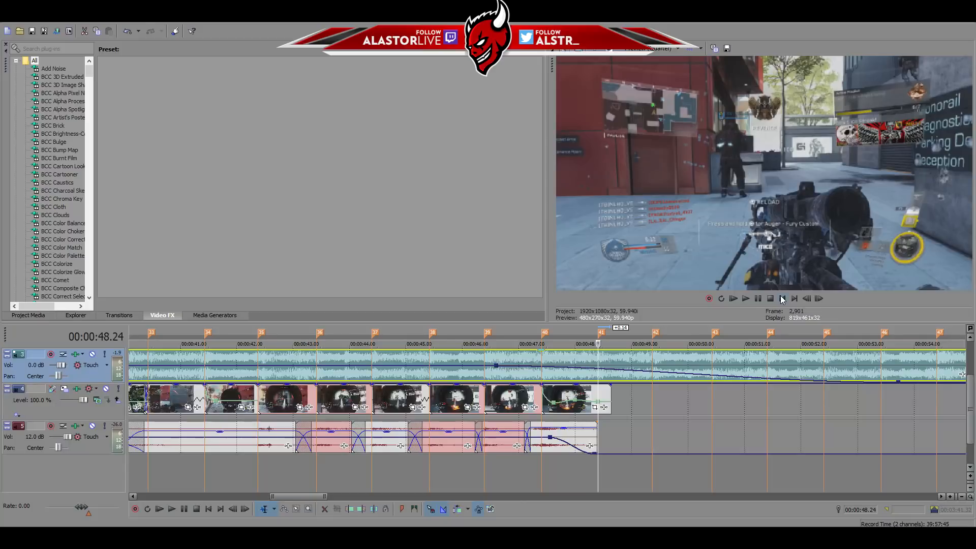
click(605, 387)
drag(605, 387, 601, 389)
Apply the Sony Venetian Blinds transition to the last video clip's fade-out and set its angle to 90.
right_click(605, 394)
click(631, 162)
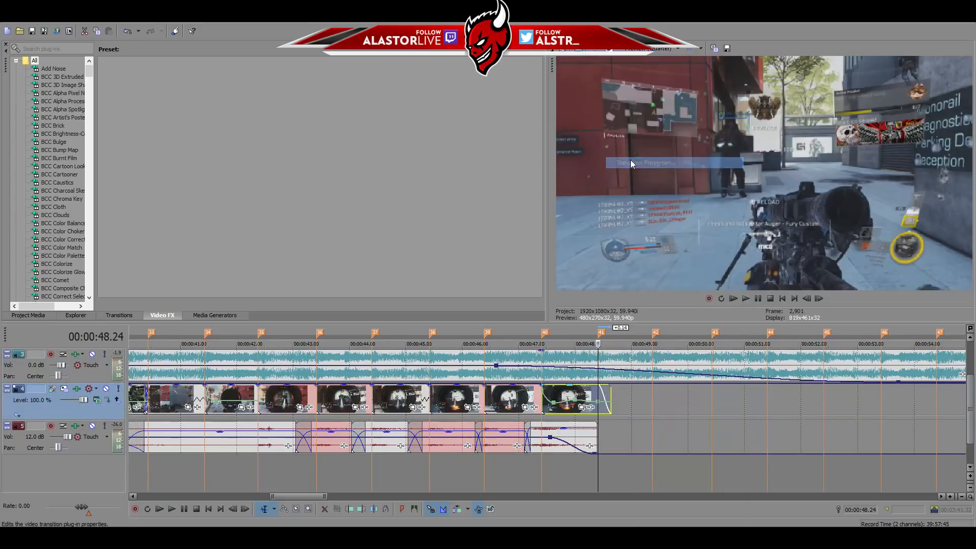
scroll(605, 397, right, 2)
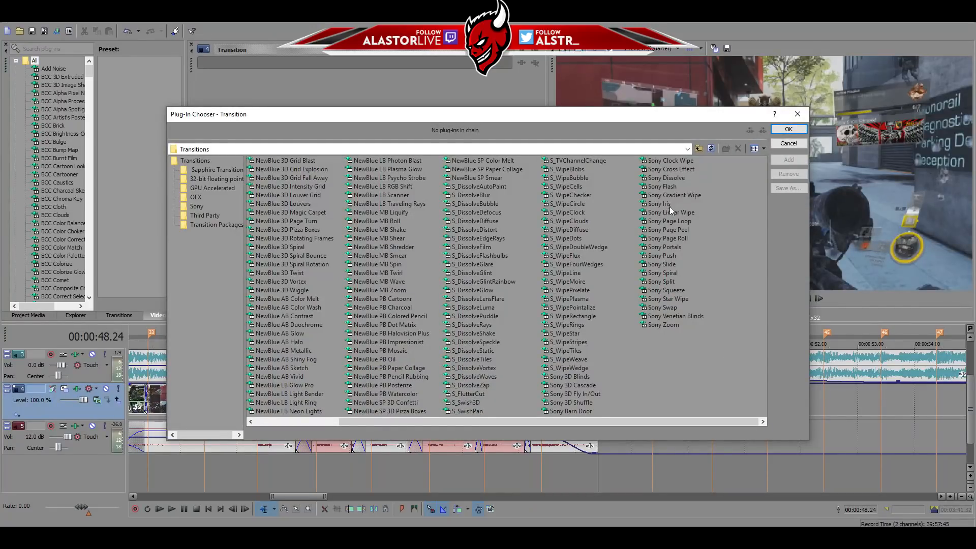
click(681, 318)
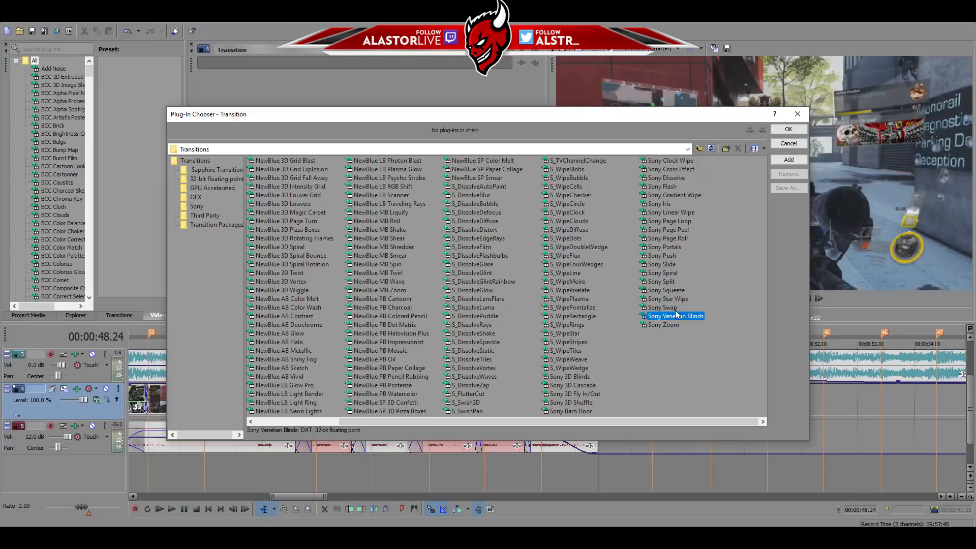
click(667, 203)
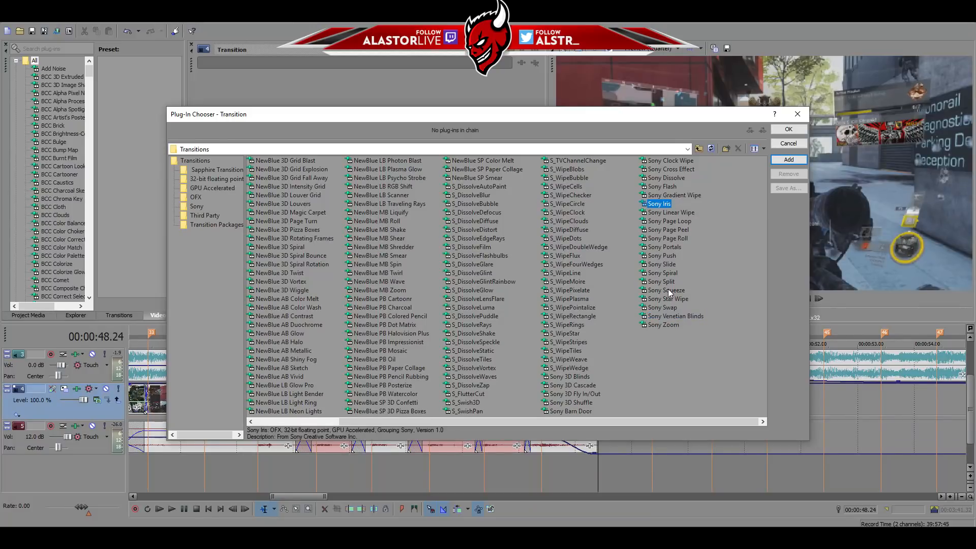
click(683, 212)
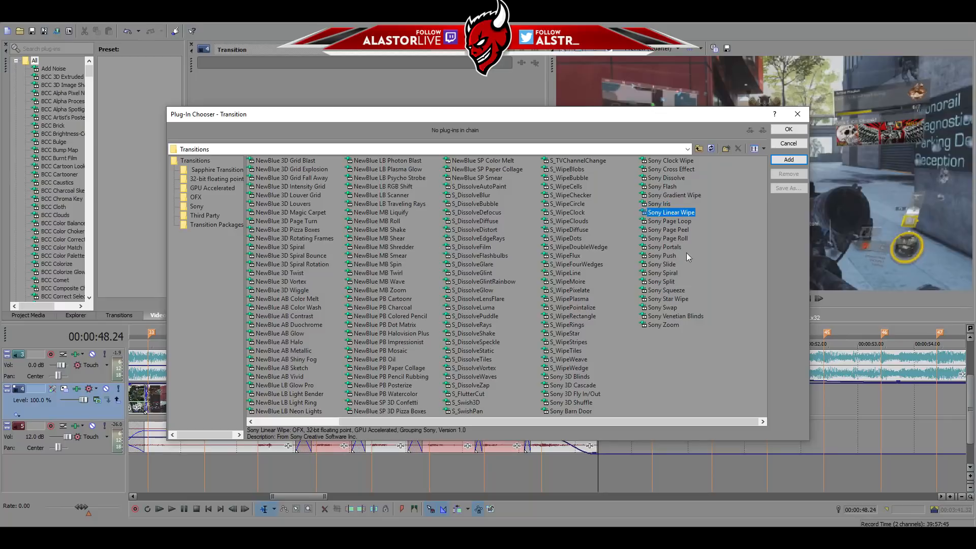
click(676, 317)
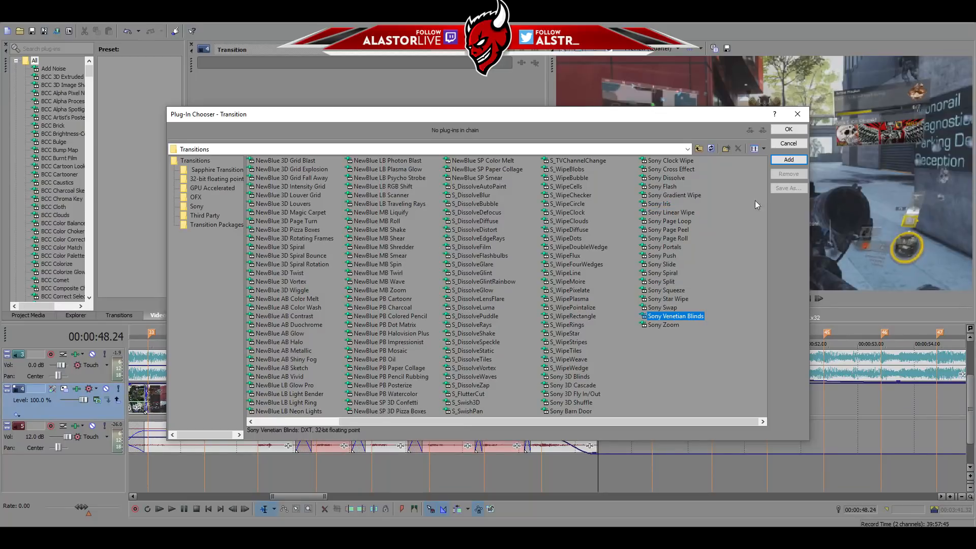
click(791, 163)
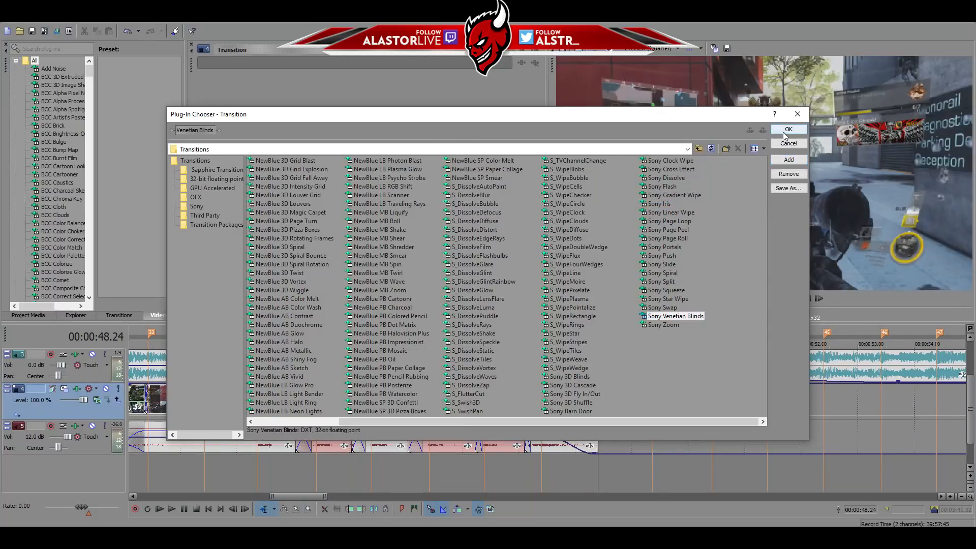
click(789, 129)
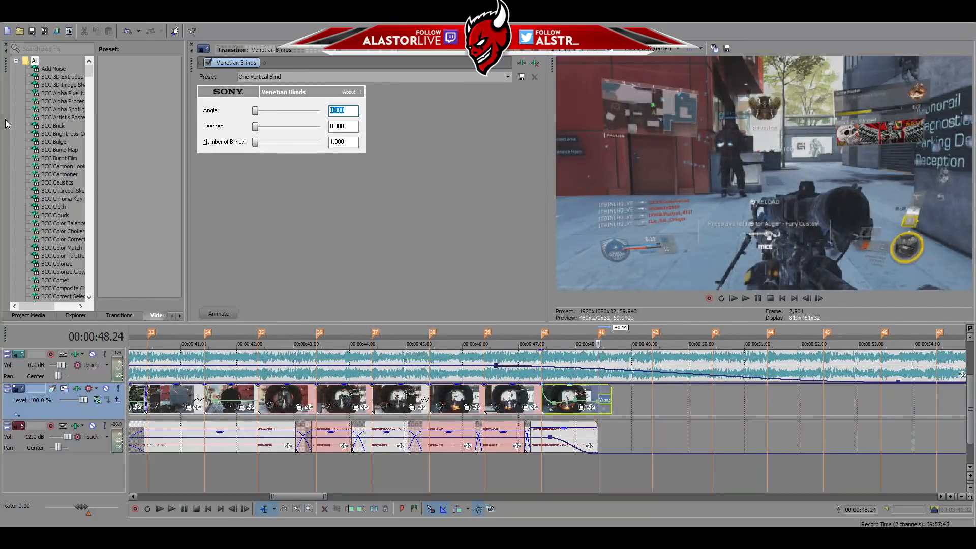
click(331, 126)
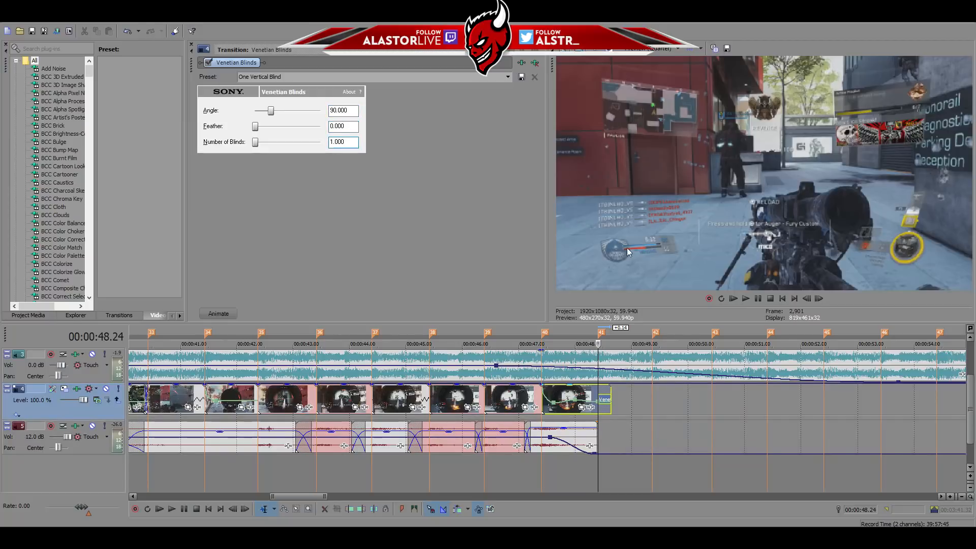
Step frame by frame back and forth through the Venetian Blinds transition to examine how the picture closes.
click(819, 299)
click(819, 298)
click(818, 299)
click(819, 298)
click(819, 299)
click(819, 298)
click(819, 299)
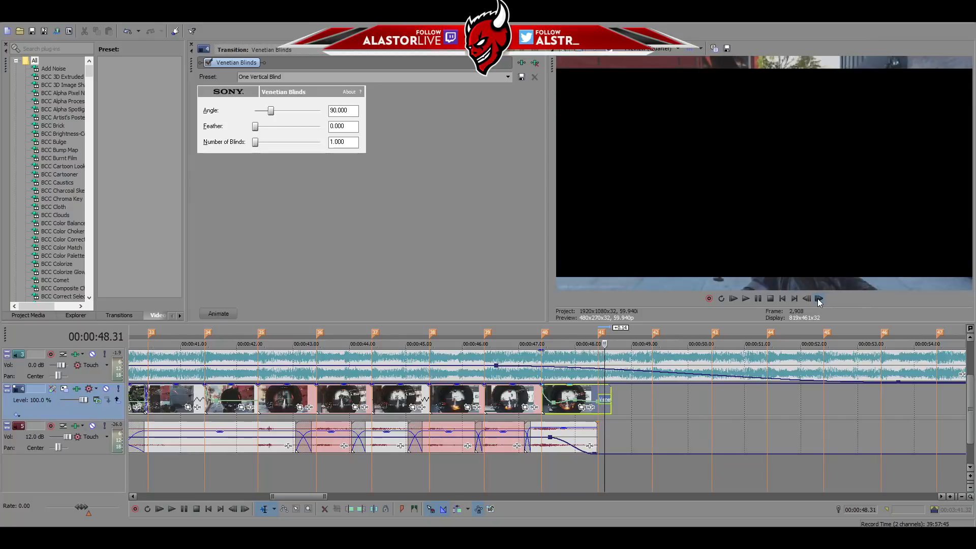
click(818, 299)
click(806, 299)
click(806, 299)
click(806, 298)
click(806, 299)
click(807, 299)
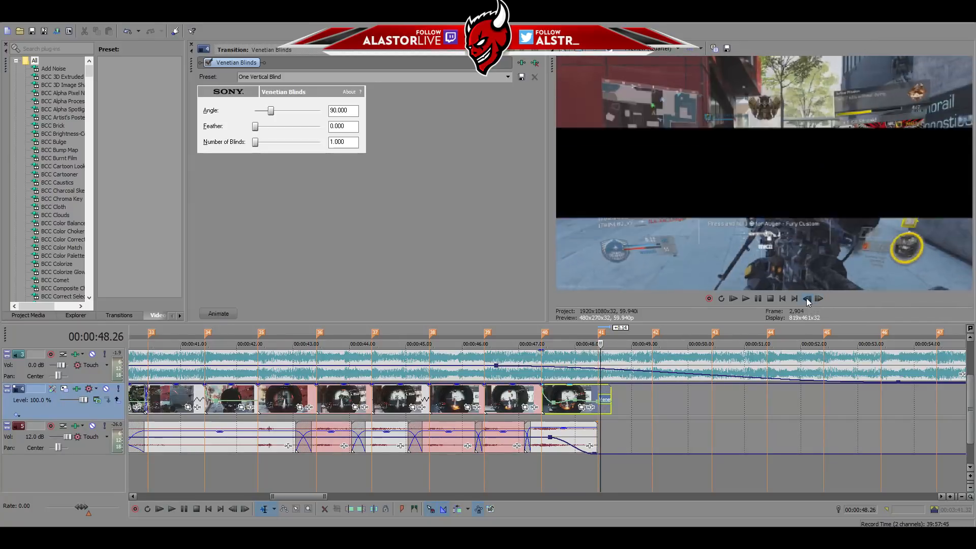
click(807, 299)
click(807, 299)
click(818, 299)
click(819, 299)
click(819, 299)
click(819, 299)
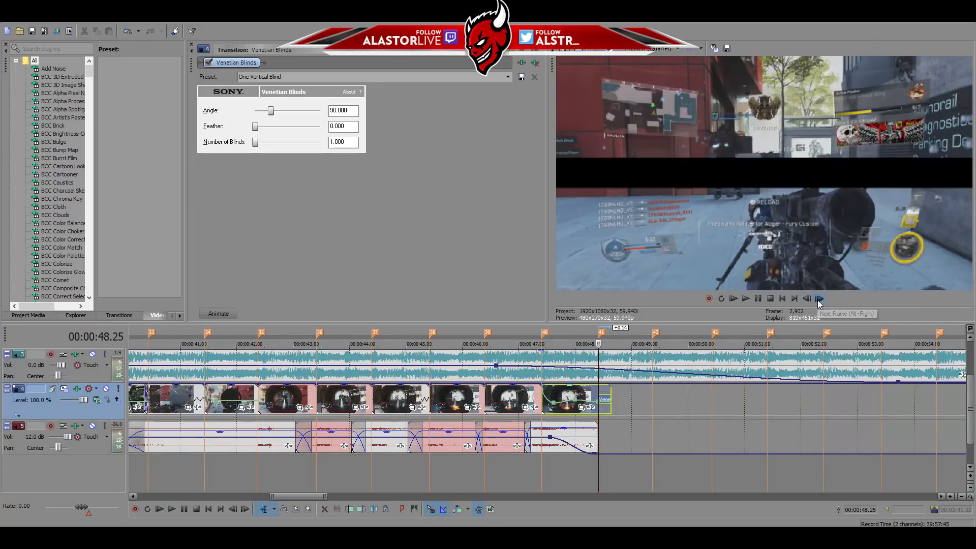
click(819, 299)
click(819, 299)
click(819, 299)
click(818, 299)
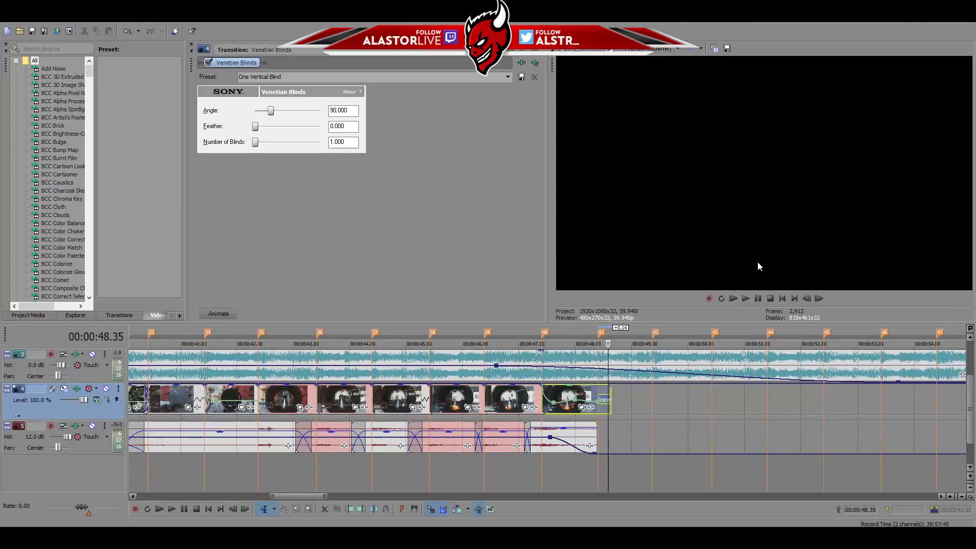
Play back the ending with the Venetian Blinds transition from 00:00:48.16.
click(590, 475)
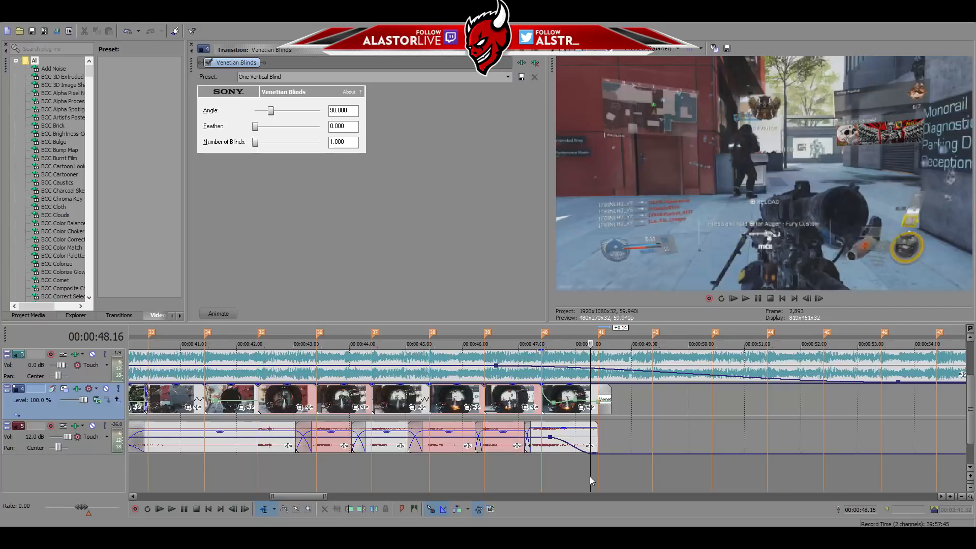
key(space)
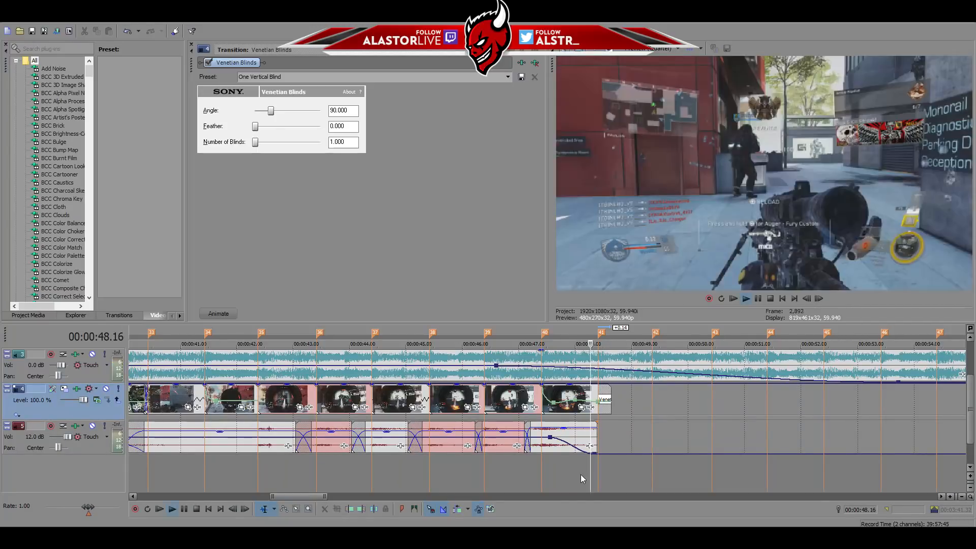
key(space)
Remove the closing transition from the last video clip and enable the mask in its Pan/Crop settings.
click(599, 390)
click(598, 396)
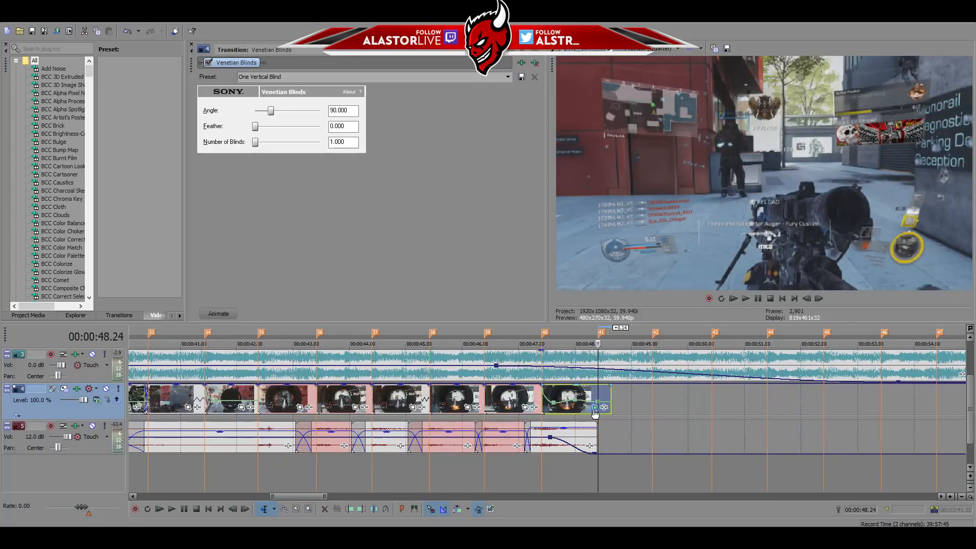
click(603, 407)
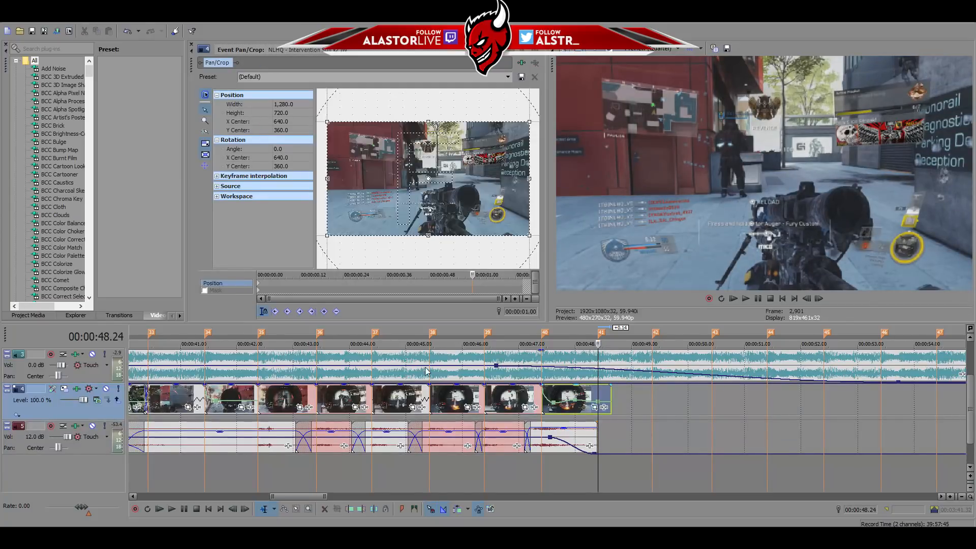
click(205, 291)
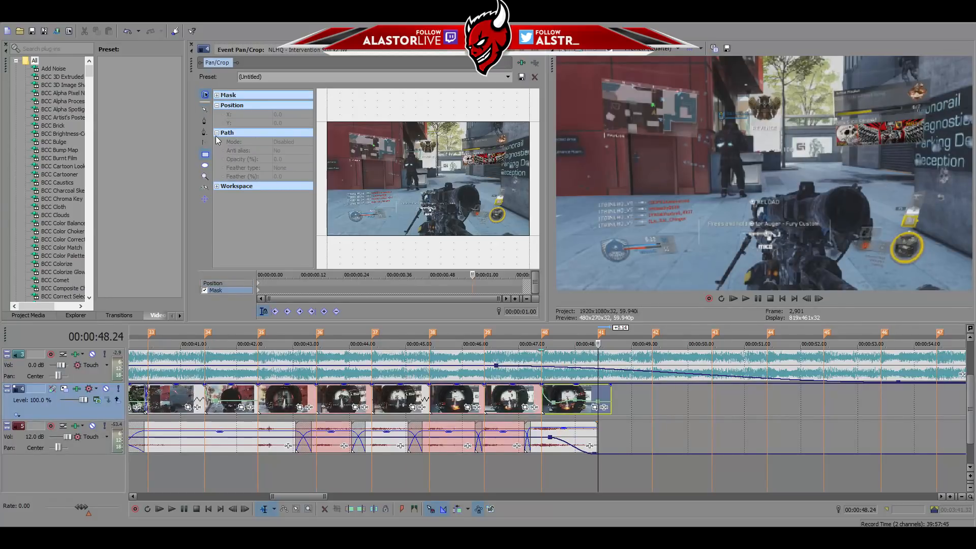
Add an empty mask keyframe at 00:00:00.59 and draw a rectangular mask around the whole picture at 00:00:01.00.
click(809, 298)
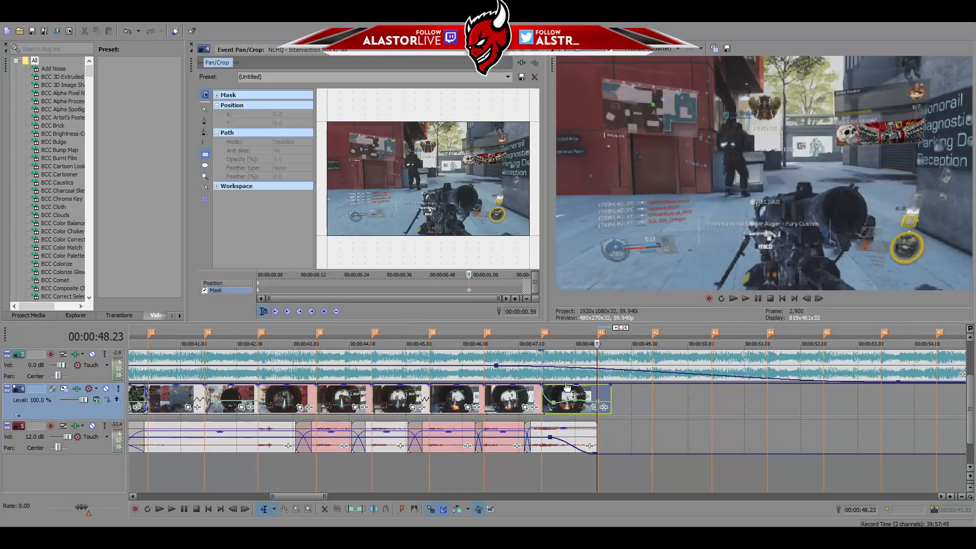
scroll(605, 401, up, 6)
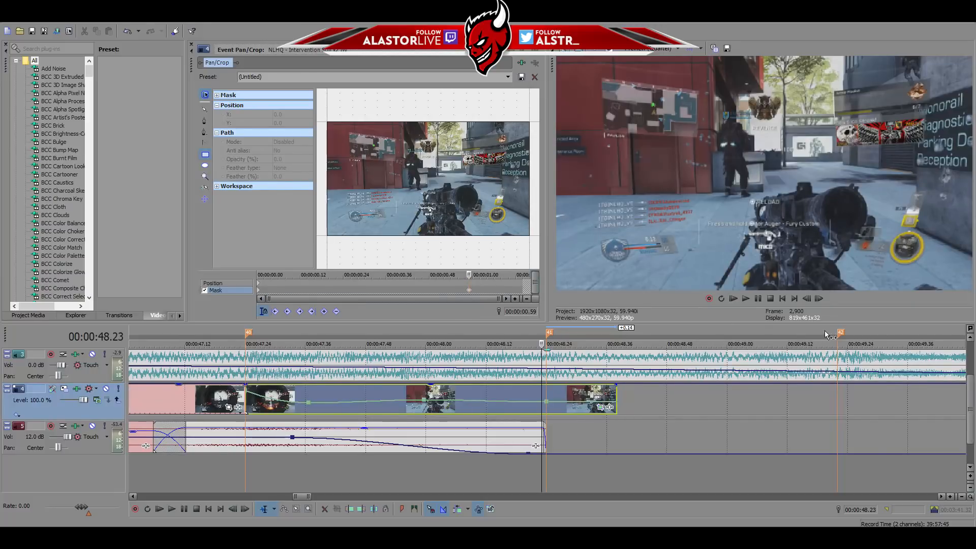
click(819, 299)
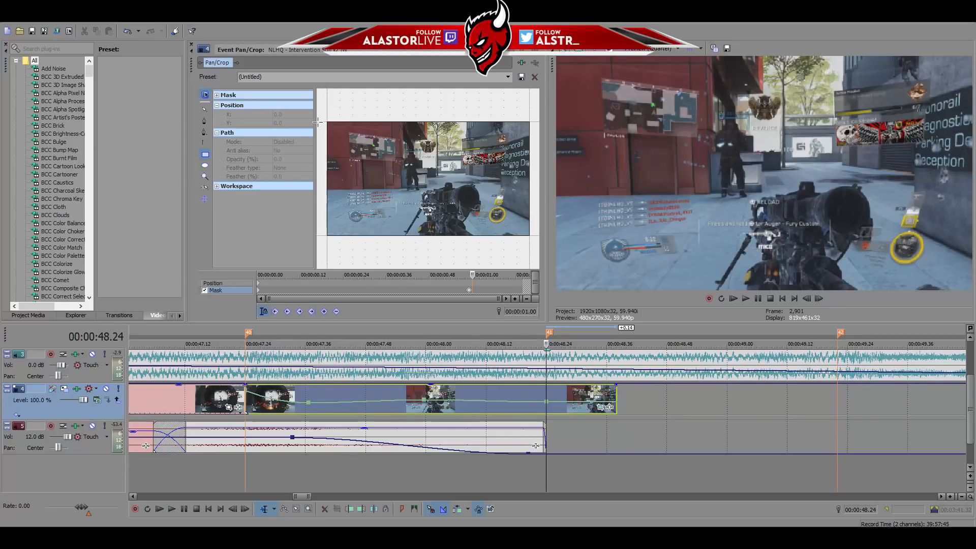
drag(318, 121, 541, 235)
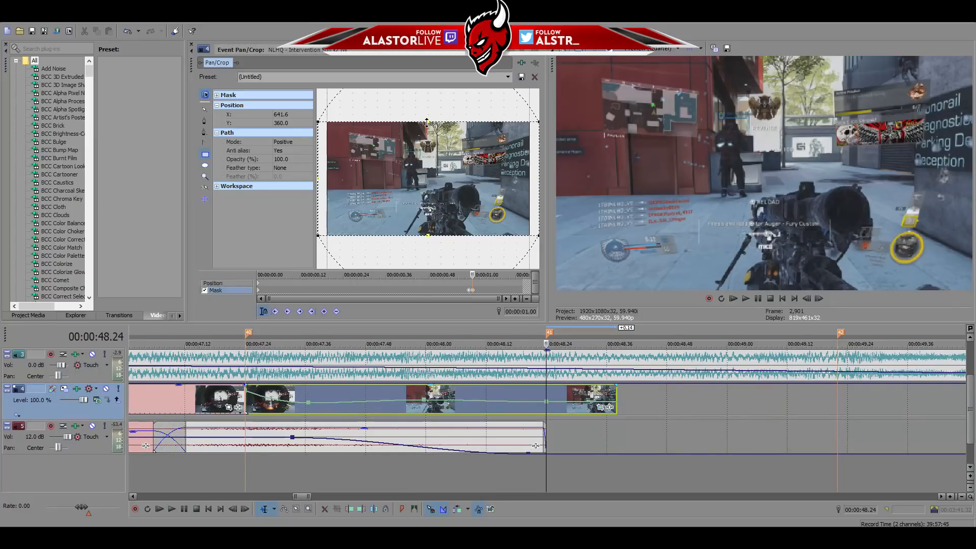
scroll(353, 182, down, 3)
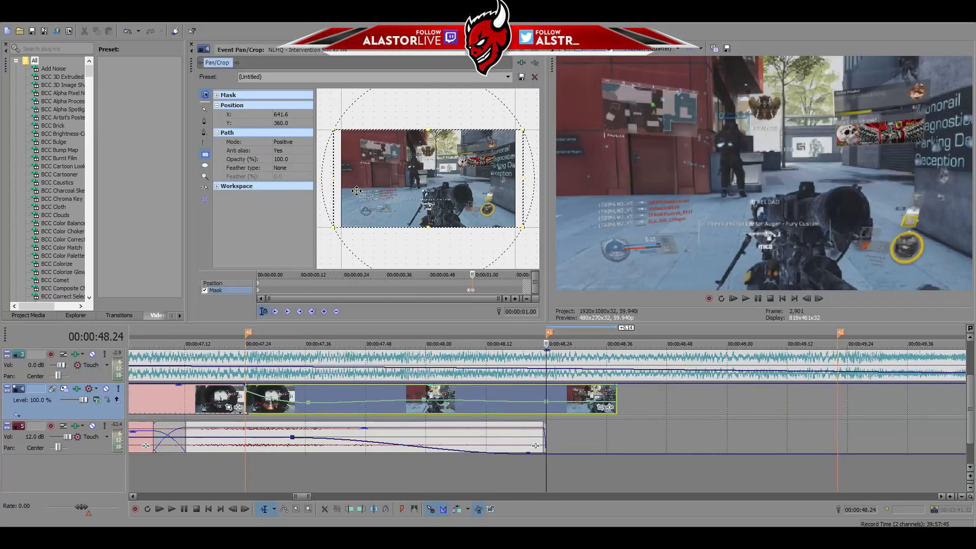
scroll(327, 183, down, 1)
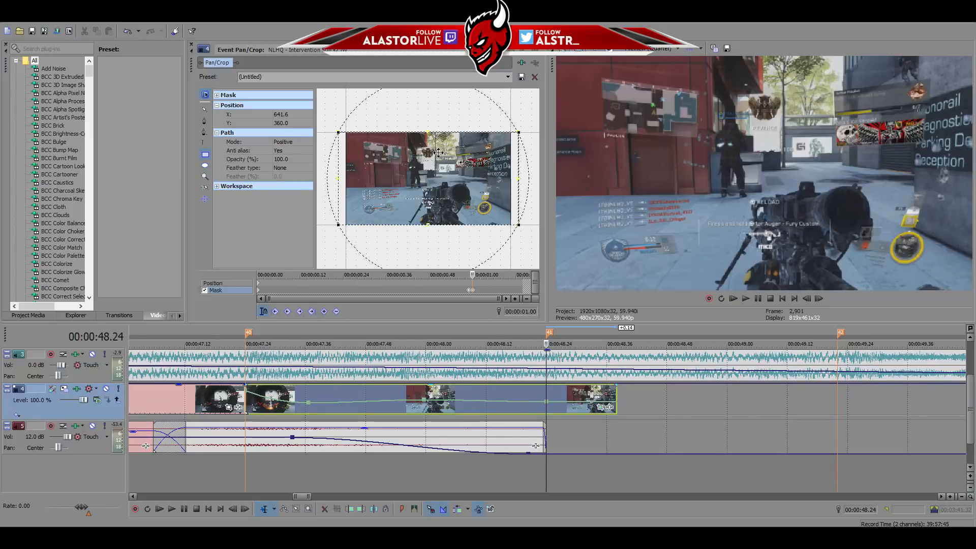
Try lowering the mask's upper edge to the middle of the picture at 00:00:01.04, and undo the mask edits.
mouse_move(429, 133)
mouse_down()
mouse_move(410, 179)
mouse_move(419, 132)
mouse_up()
click(487, 290)
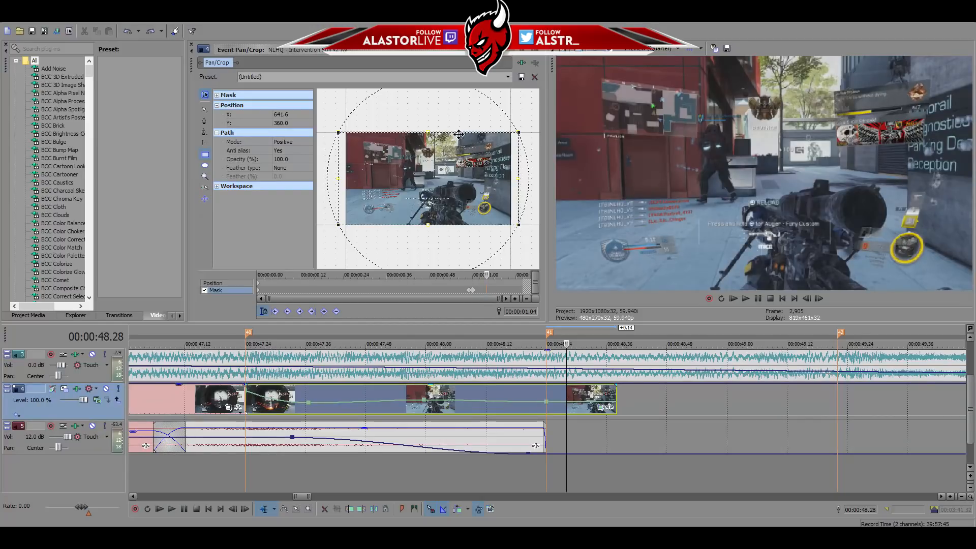
drag(430, 132, 400, 179)
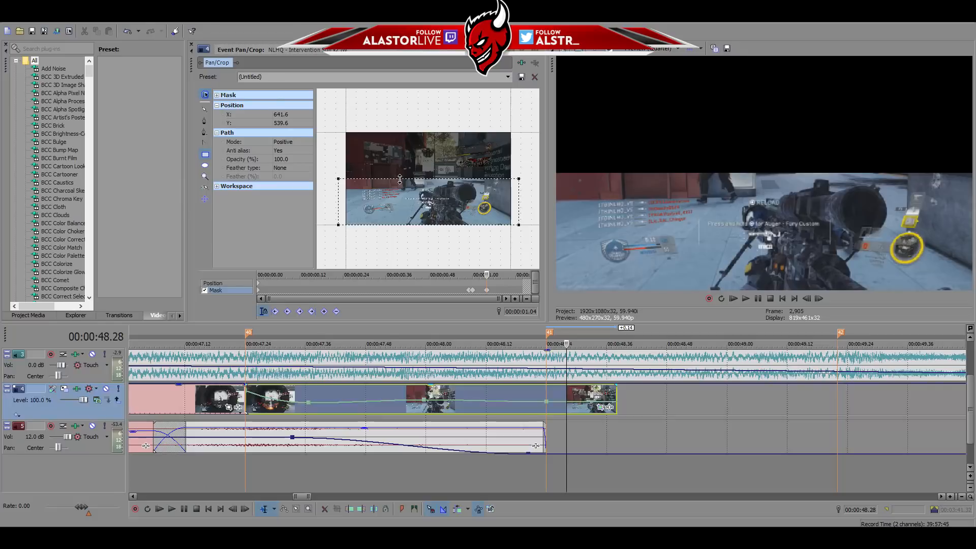
click(399, 179)
mouse_move(429, 179)
mouse_down()
mouse_move(431, 124)
mouse_move(428, 179)
mouse_up()
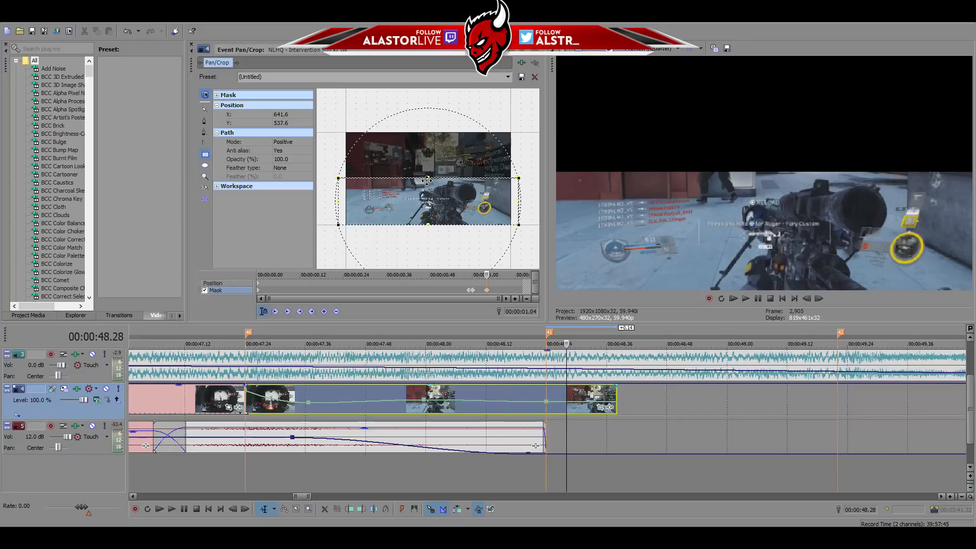
key(ctrl+z)
key(ctrl+z)
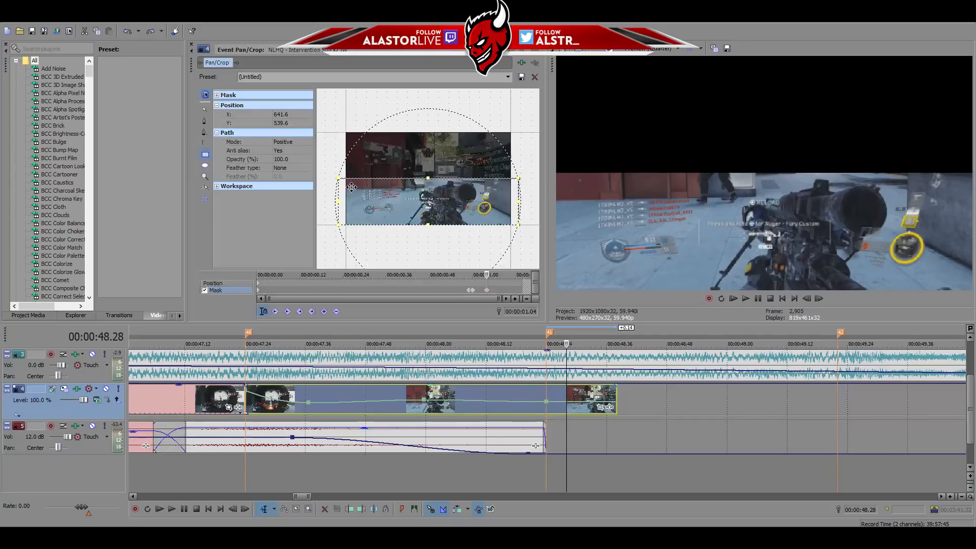
Collapse the mask at 00:00:01.04 from above and below into a horizontal centre line and move that keyframe to the clip's end.
click(336, 178)
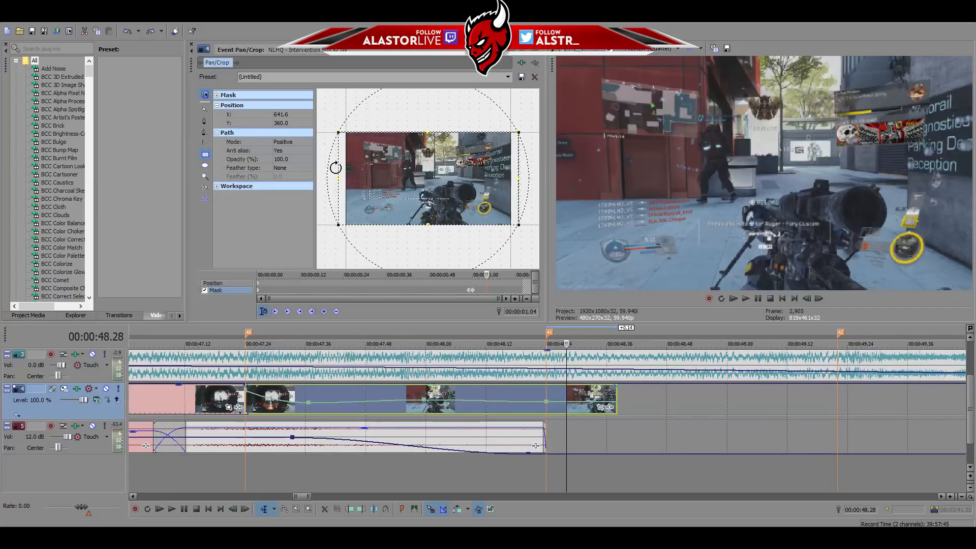
drag(425, 133, 397, 178)
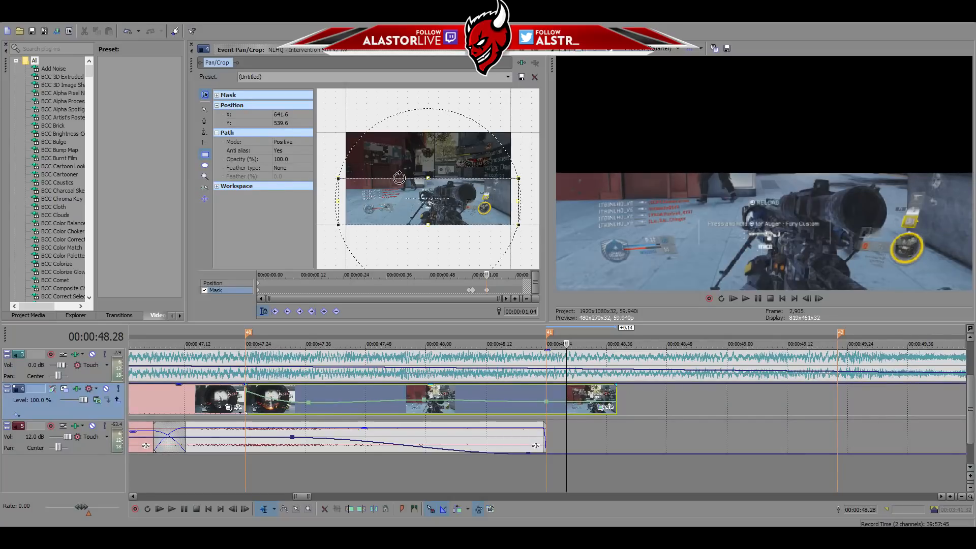
drag(427, 225, 445, 179)
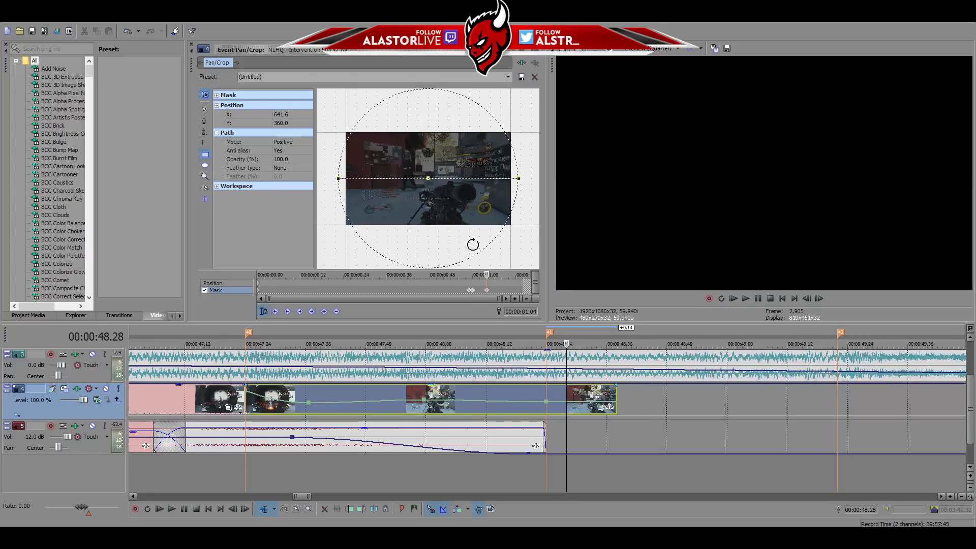
click(487, 291)
drag(487, 290, 525, 291)
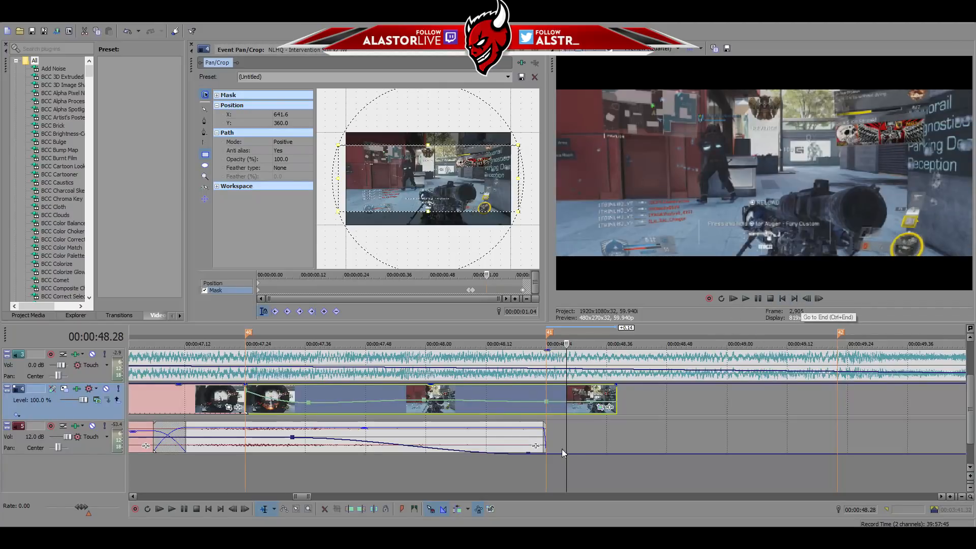
Play back the masked closing effect on the last clip from 00:00:48.24.
click(542, 471)
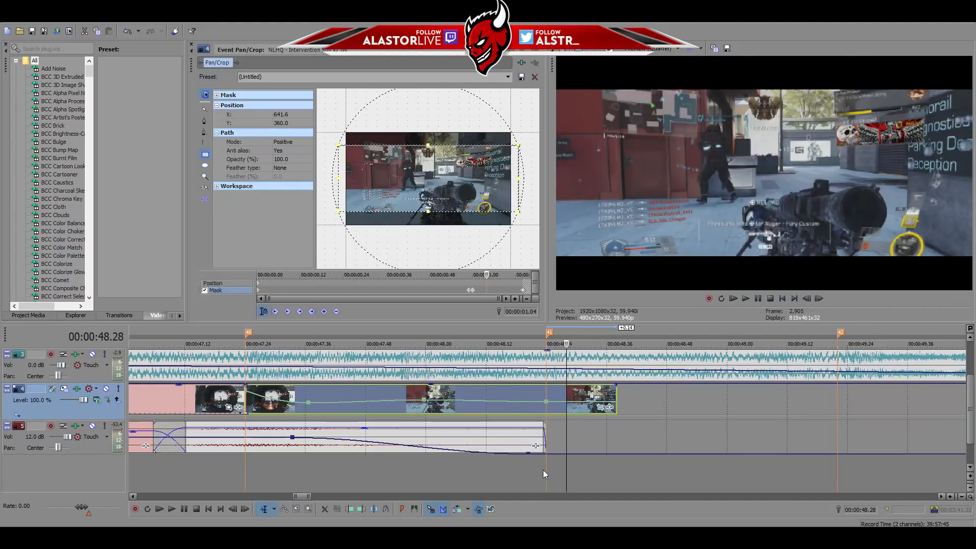
key(space)
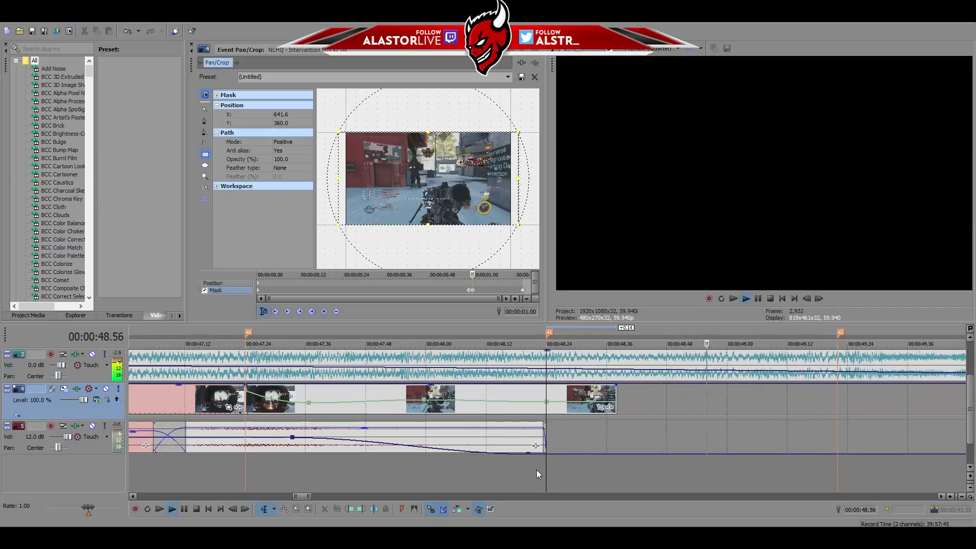
key(space)
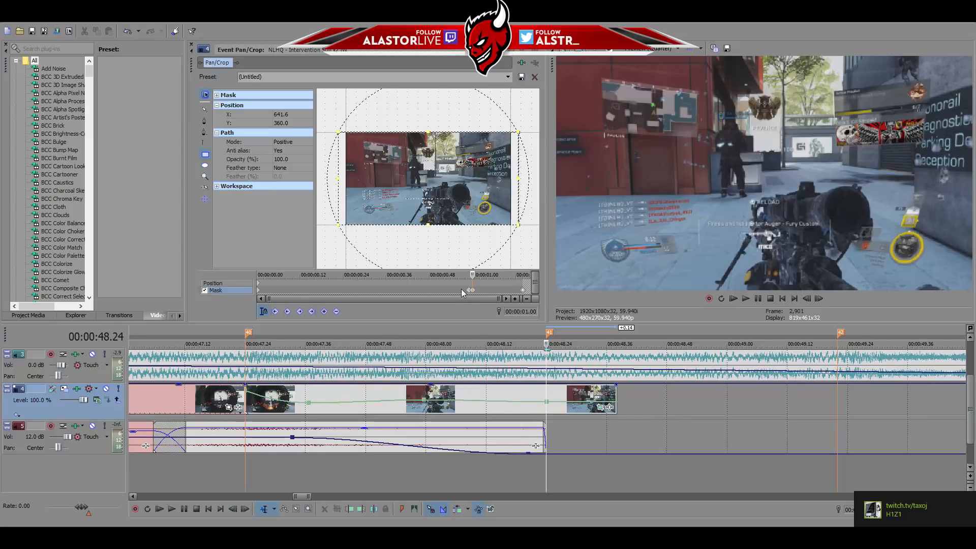
Shift the closing mask keyframes earlier so the last falls at 00:00:01.00, and trim the last clip's end to 00:00:48.24.
click(523, 290)
drag(525, 292, 470, 290)
click(545, 394)
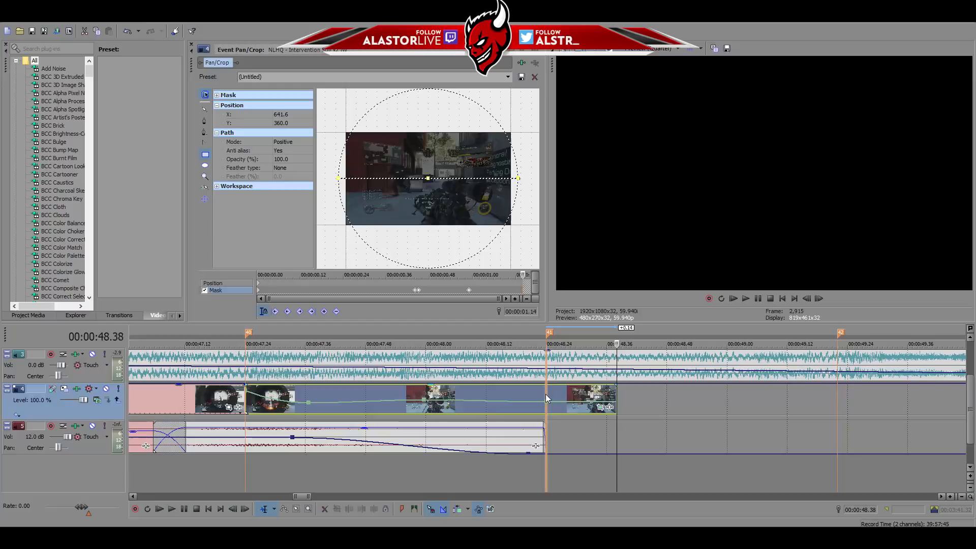
drag(617, 390, 546, 390)
drag(518, 290, 530, 294)
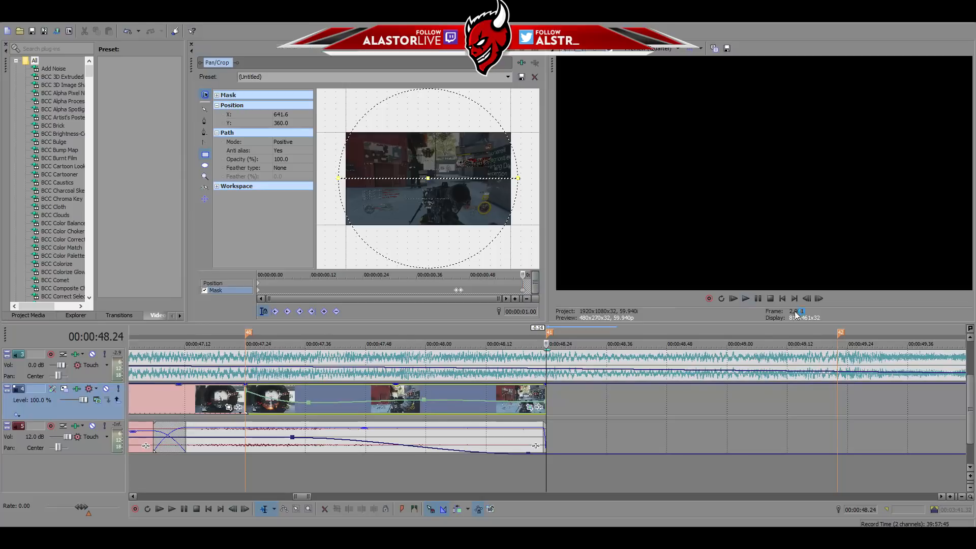
Check the shortened mask closing frame by frame back from 00:00:48.24, and play back the end of the last clip.
click(806, 299)
click(807, 299)
click(806, 299)
click(807, 299)
click(807, 299)
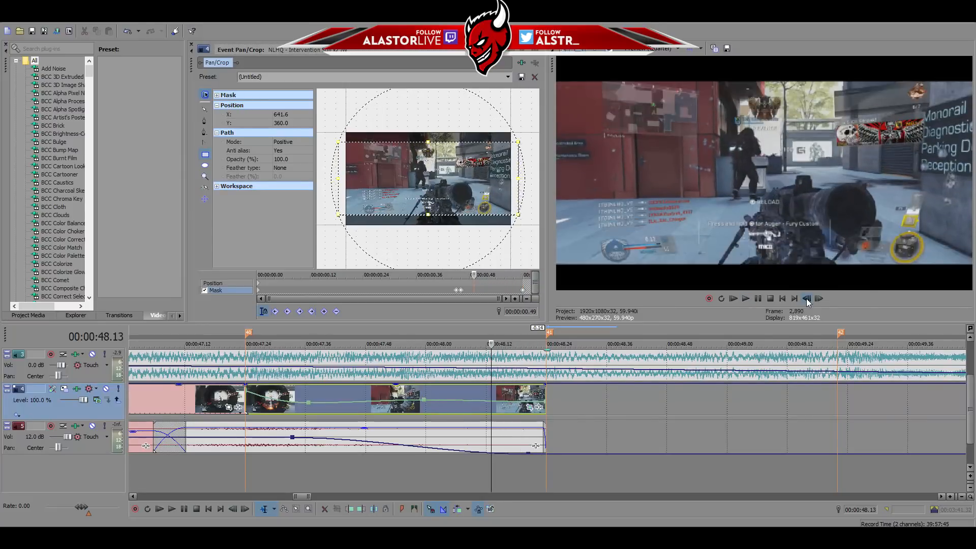
click(809, 298)
click(809, 299)
click(809, 299)
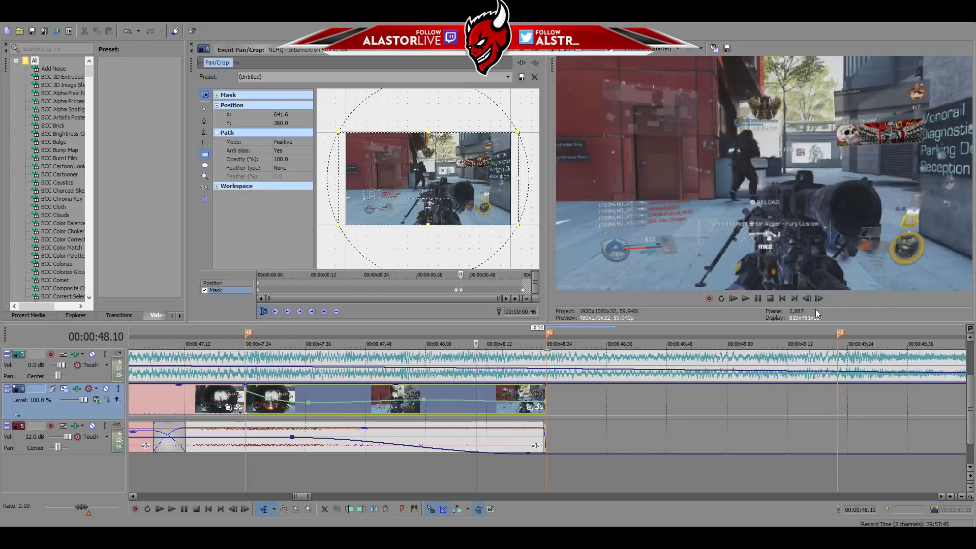
key(ctrl+Right)
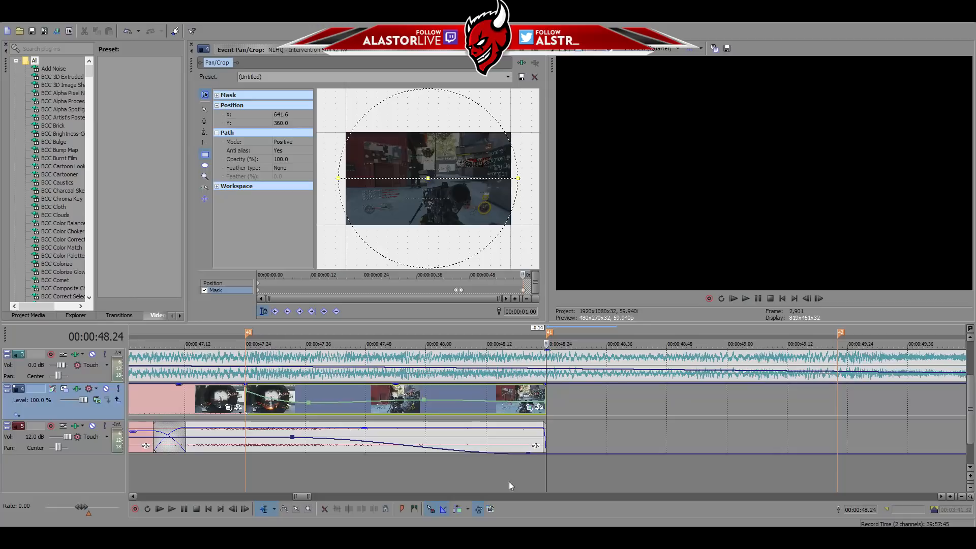
click(483, 478)
key(space)
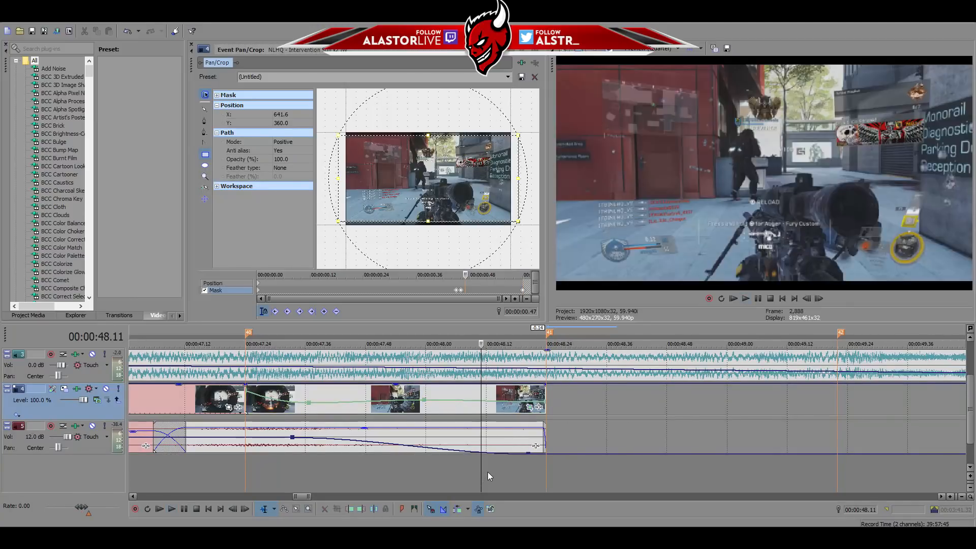
key(space)
Change the interpolation type of the mask keyframe at 00:00:00.46 where the closing starts.
right_click(460, 291)
click(488, 376)
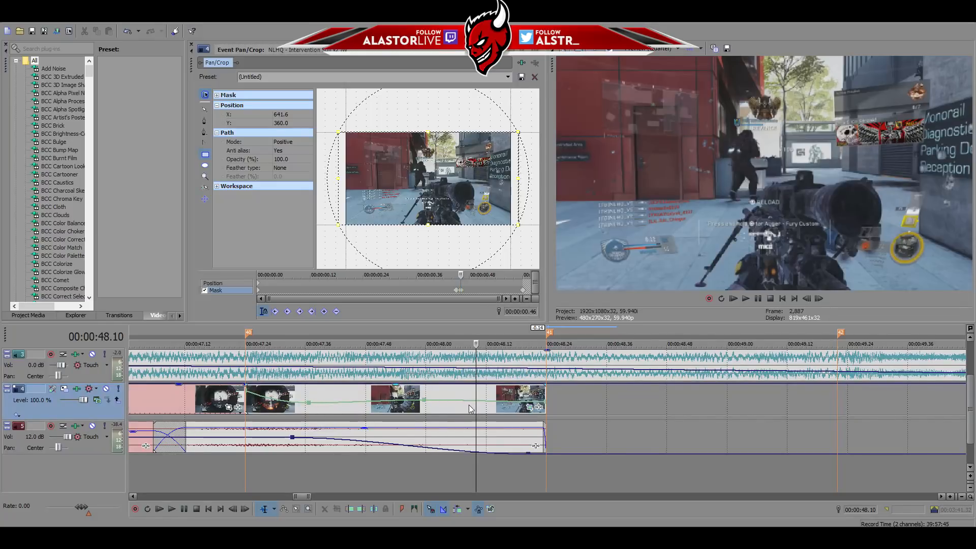
Review the mask closing frame by frame up to 00:00:48.24, and play it back from 00:00:47.49.
click(822, 295)
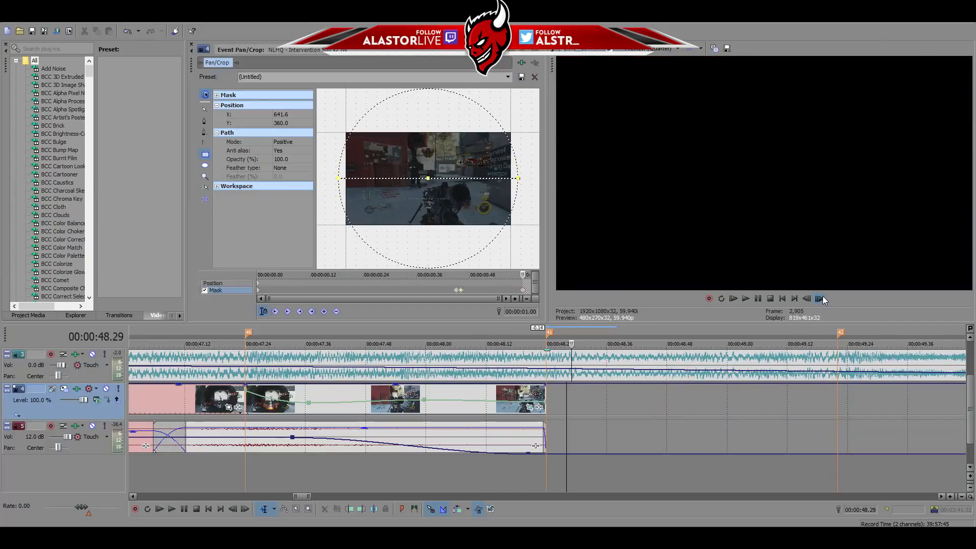
click(807, 299)
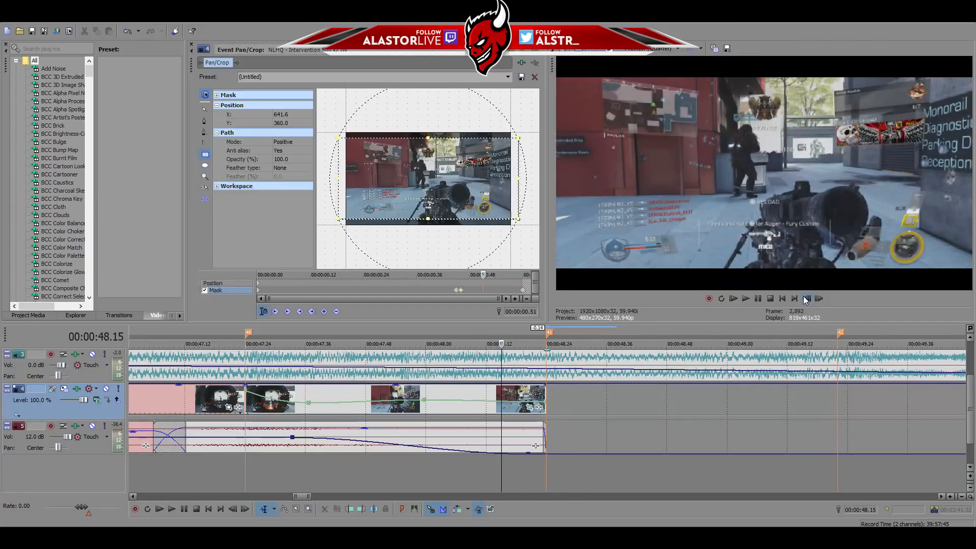
click(806, 298)
click(807, 299)
click(807, 298)
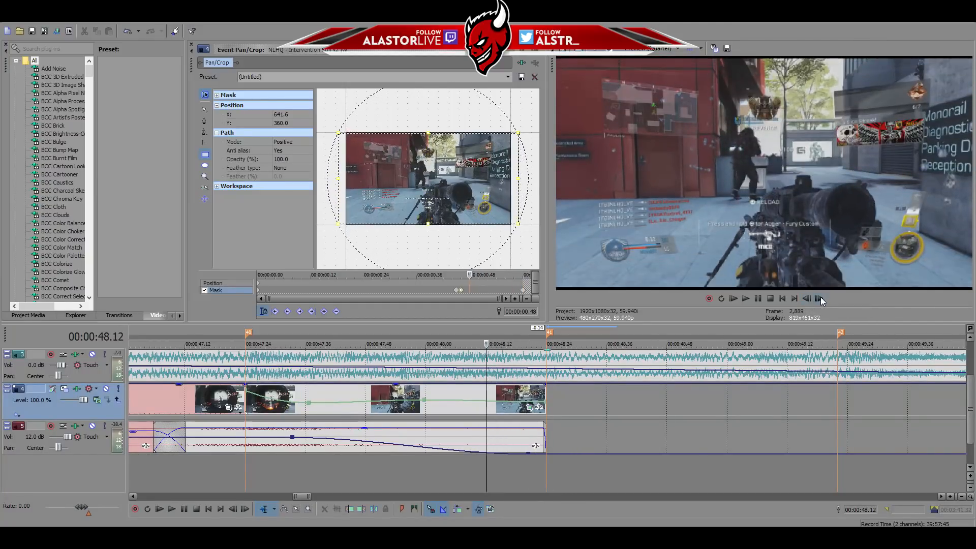
click(807, 299)
click(807, 299)
click(819, 299)
click(819, 299)
click(819, 299)
click(819, 299)
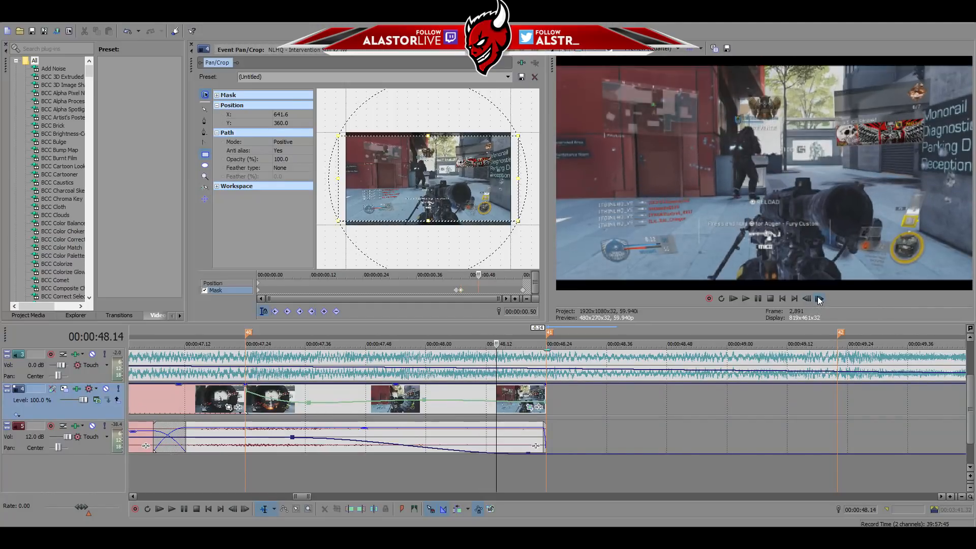
click(819, 299)
click(819, 299)
click(819, 299)
click(819, 299)
click(819, 298)
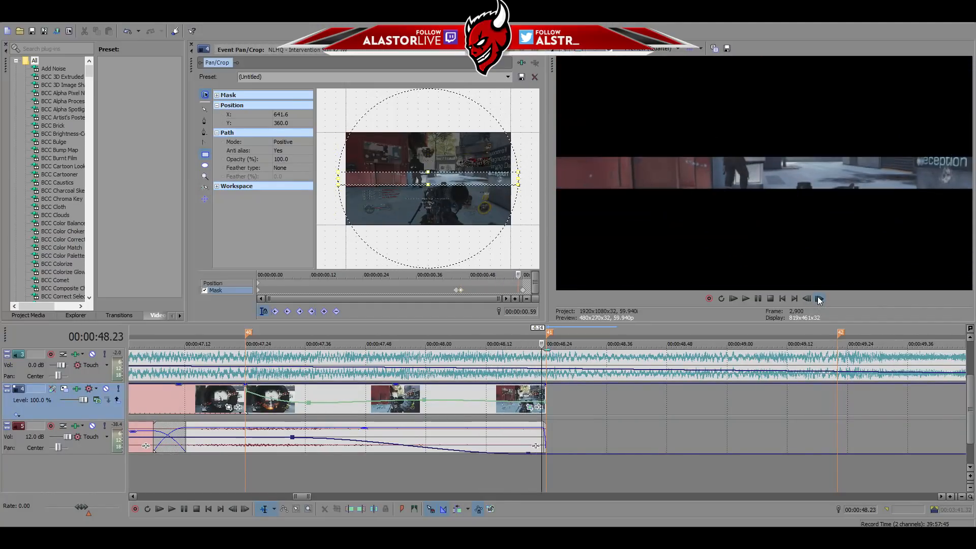
click(819, 299)
click(819, 299)
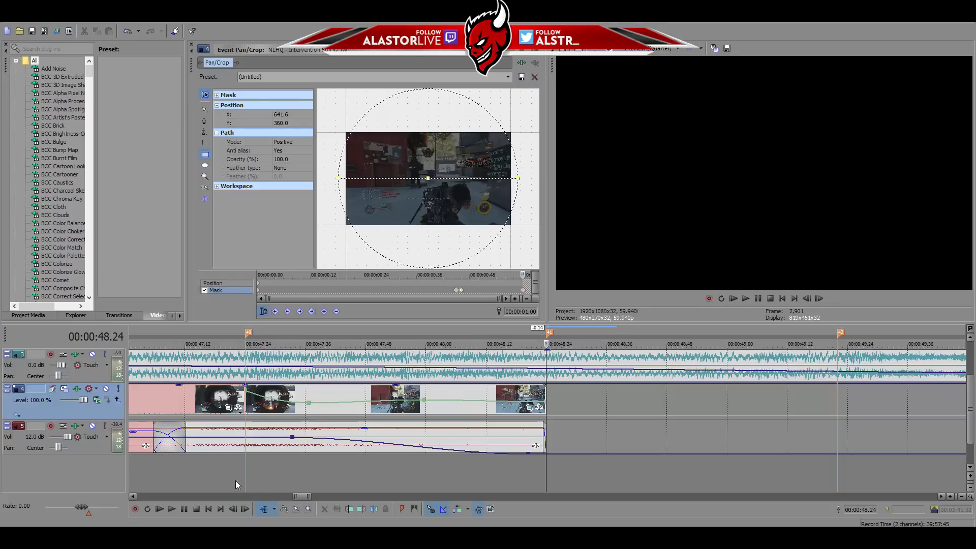
click(371, 472)
key(space)
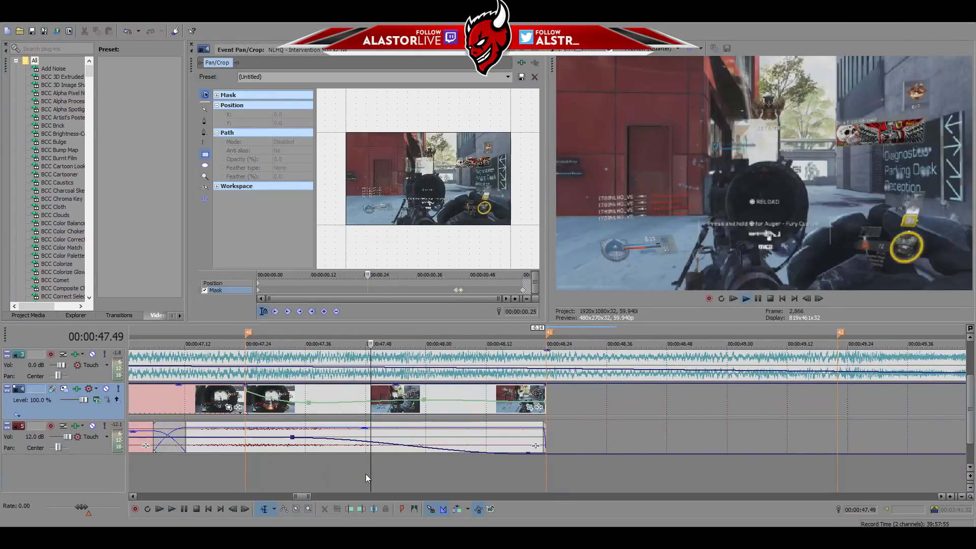
key(space)
Delete the four markers lying beyond the end of the music track.
scroll(365, 474, down, 3)
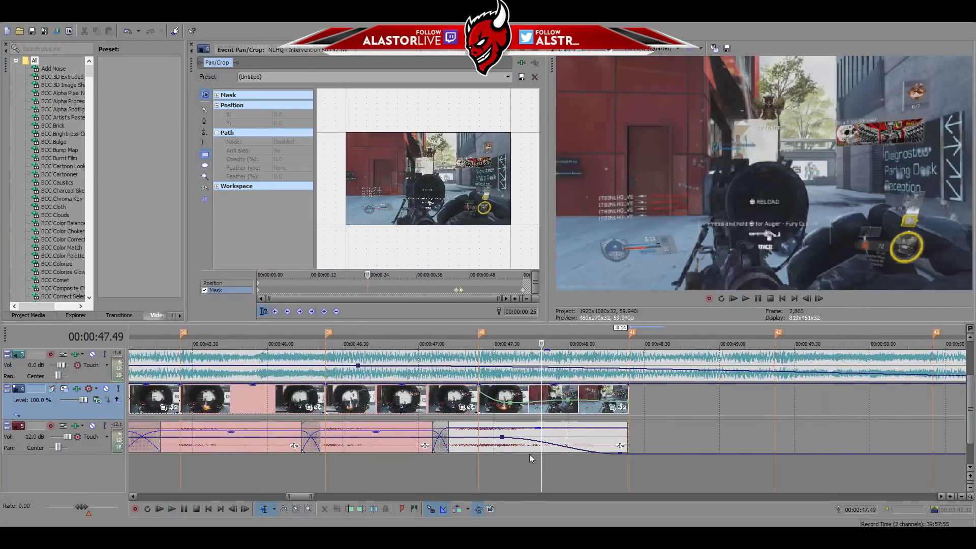
scroll(544, 450, down, 3)
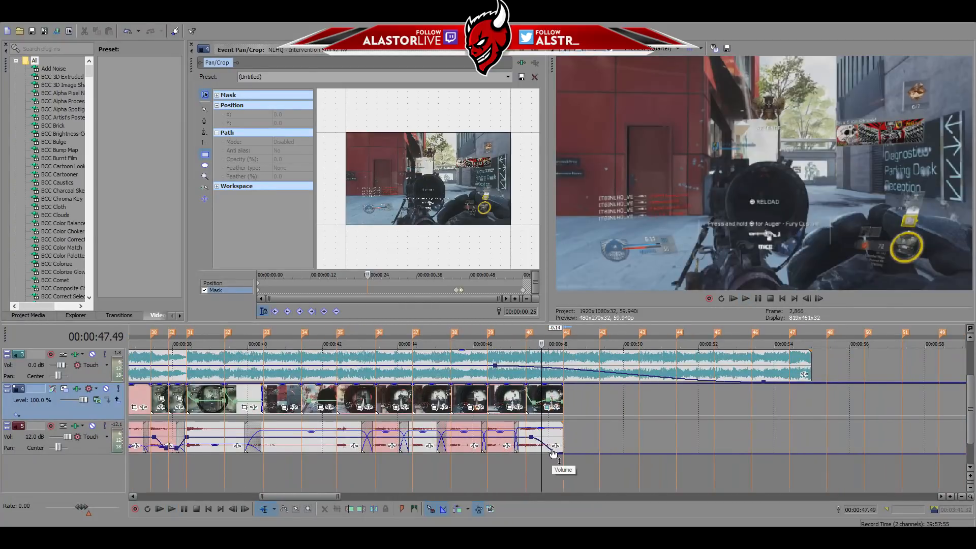
scroll(551, 451, down, 2)
scroll(553, 452, down, 2)
right_click(688, 333)
click(706, 367)
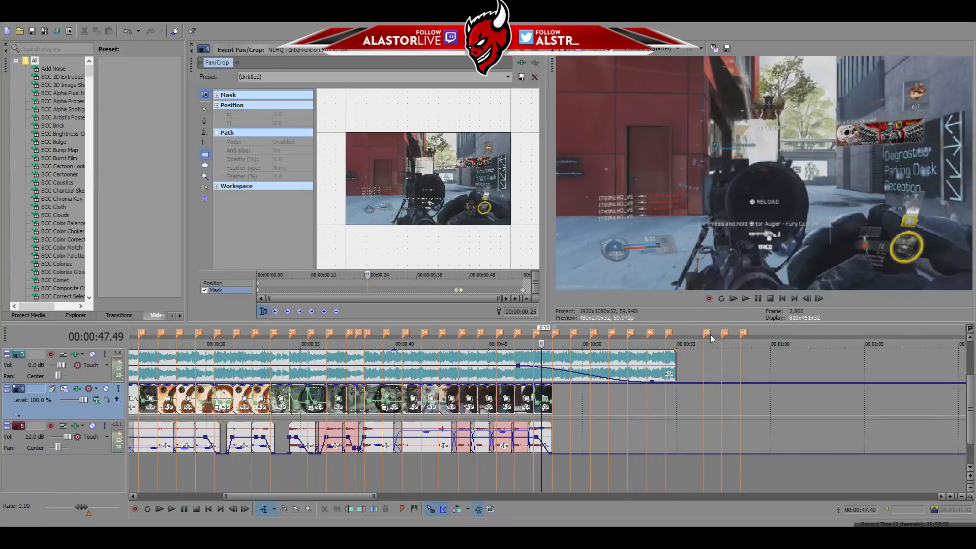
right_click(709, 333)
click(729, 366)
right_click(725, 332)
click(738, 365)
right_click(743, 333)
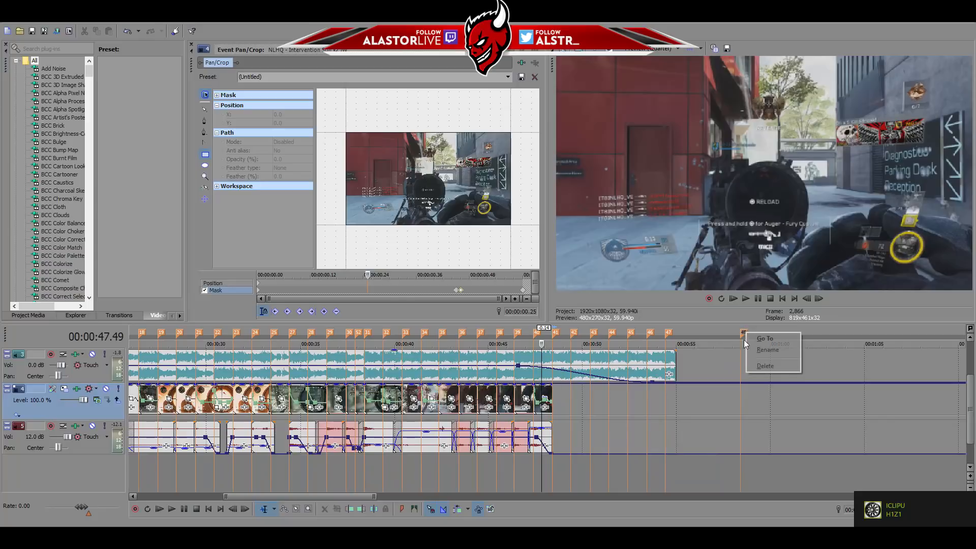
click(755, 368)
Set the loop region to span the whole music event, from the project start to 00:00:55.00.
click(675, 363)
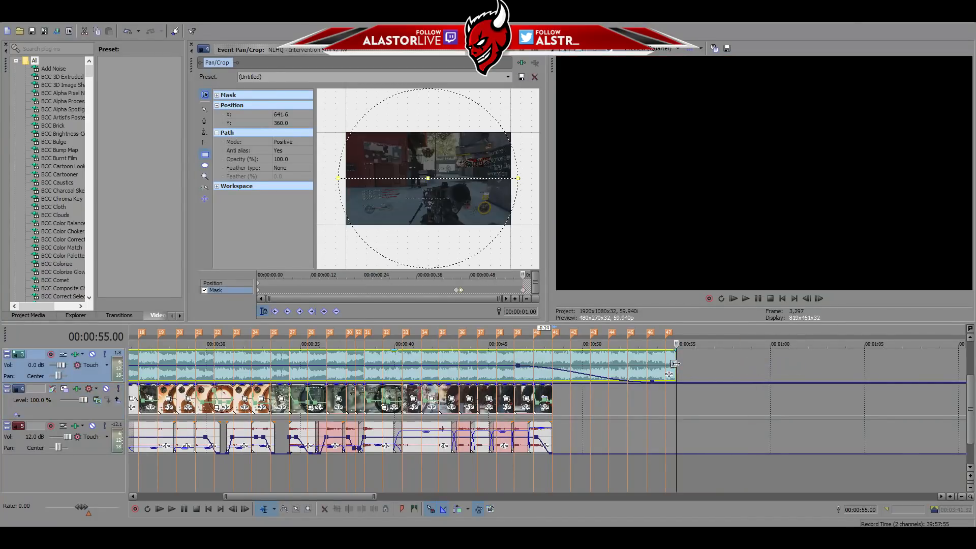
scroll(672, 372, down, 3)
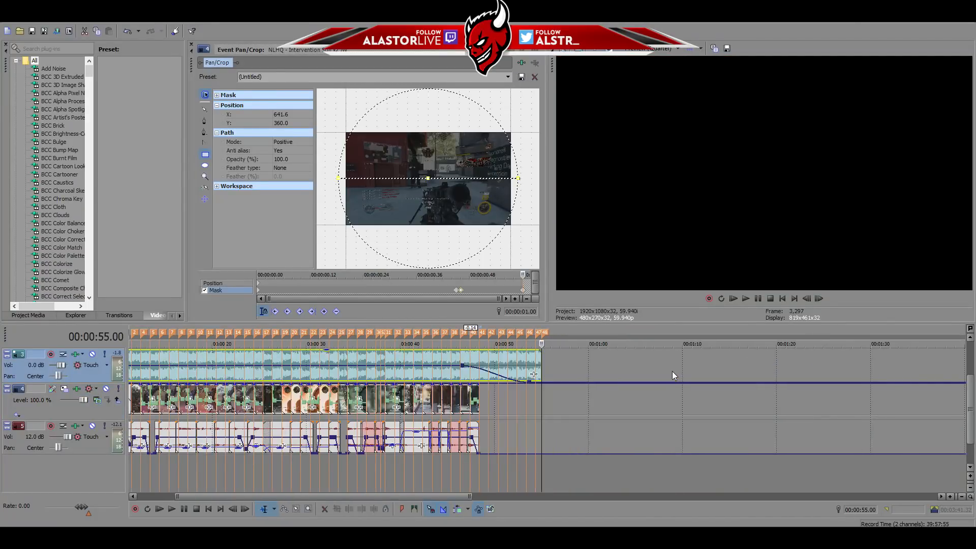
scroll(587, 369, down, 2)
scroll(663, 355, down, 1)
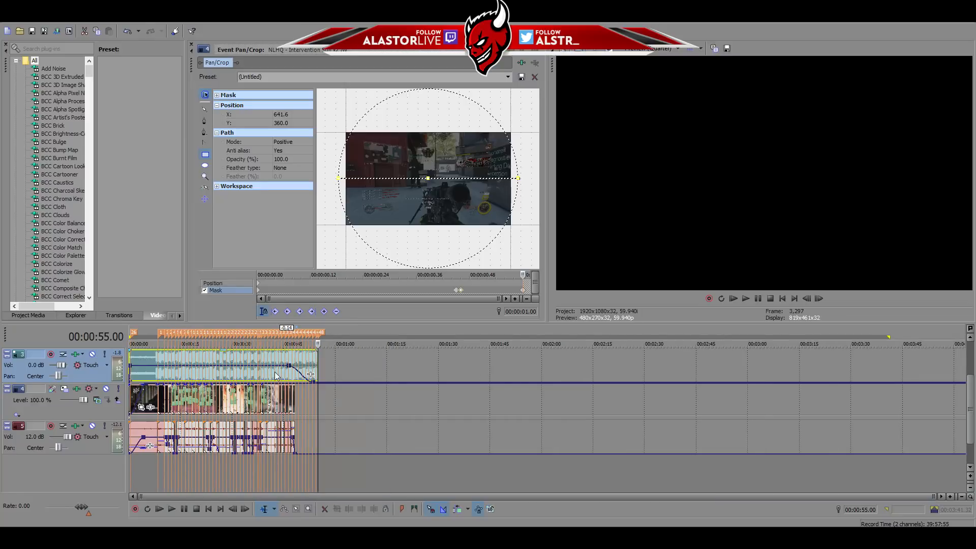
double_click(250, 355)
click(264, 356)
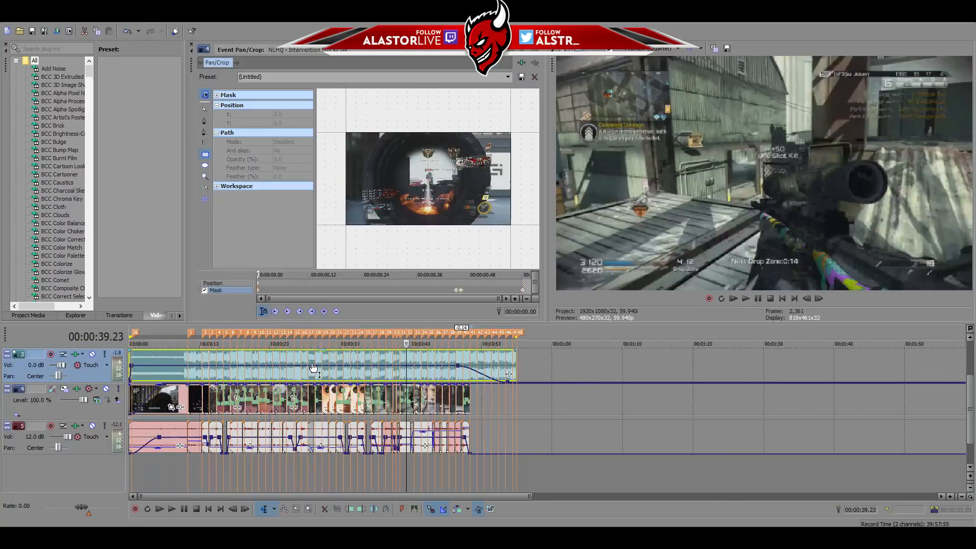
scroll(506, 402, up, 3)
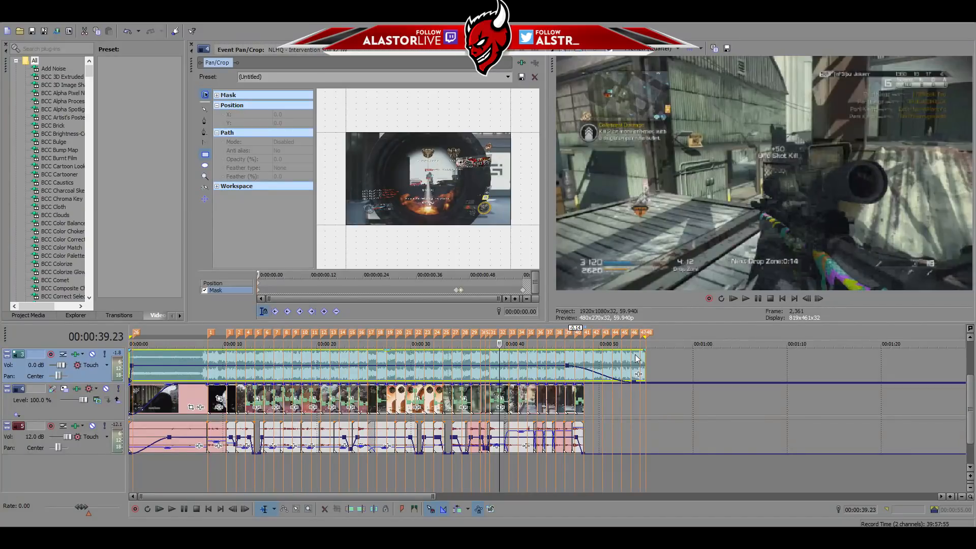
scroll(462, 392, down, 2)
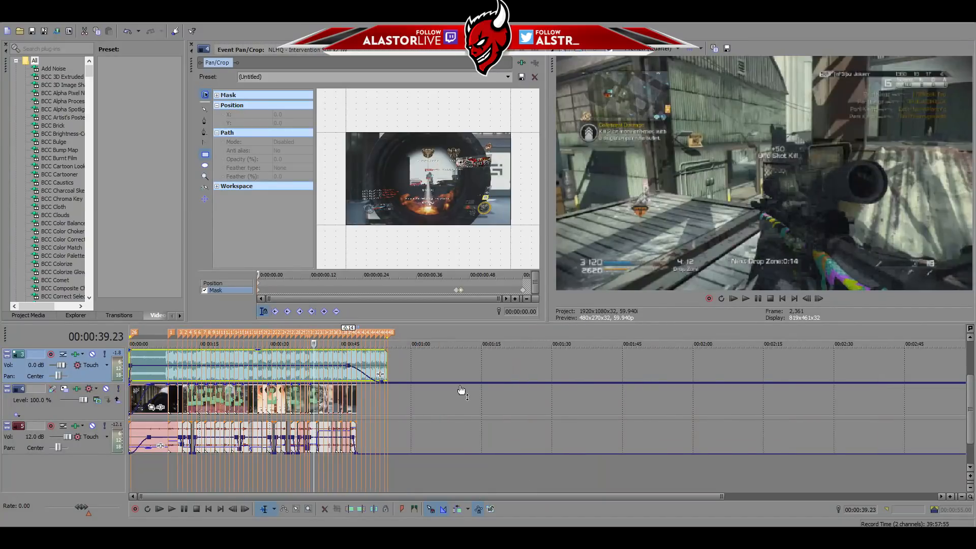
Add a short fade-in to the start of the clip near 00:00:11.25 on the video track.
click(466, 463)
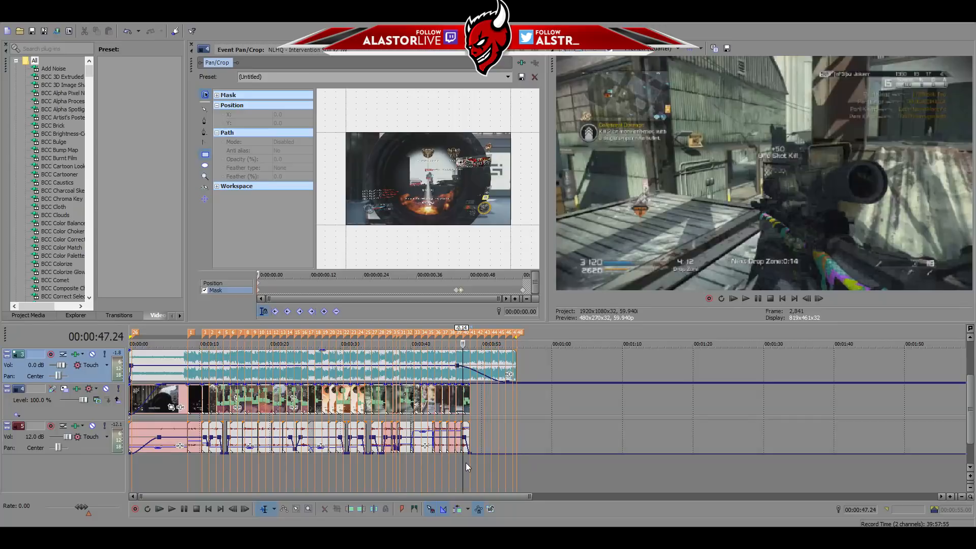
click(137, 474)
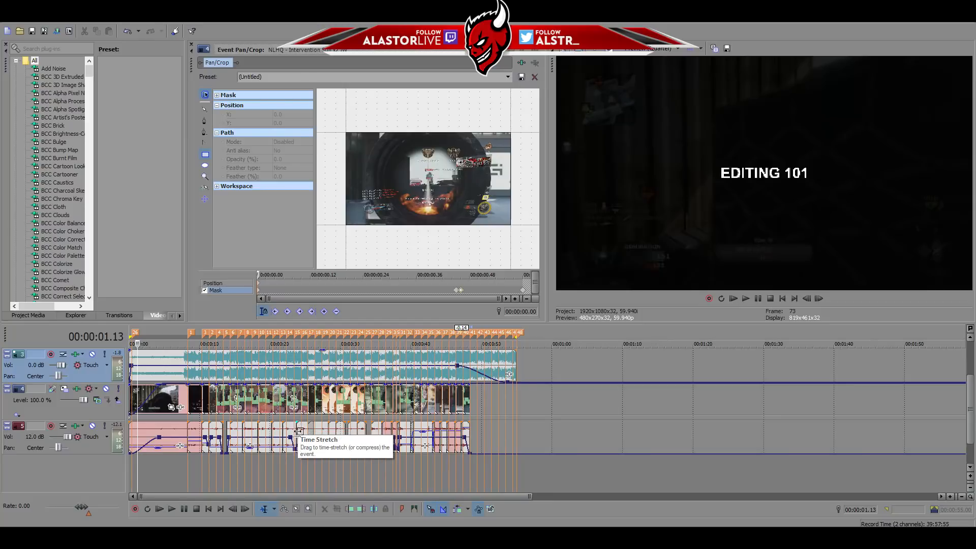
click(223, 457)
scroll(270, 454, up, 2)
scroll(270, 453, up, 2)
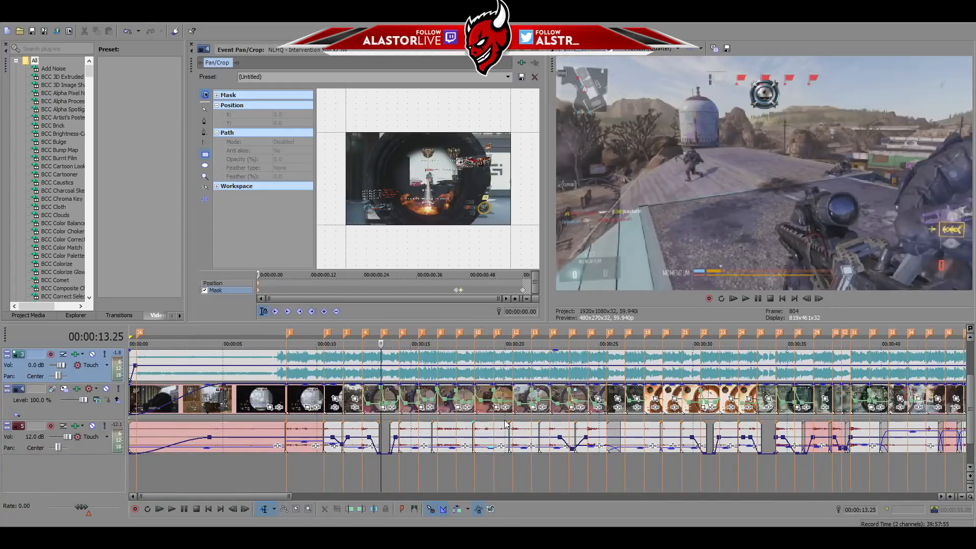
scroll(505, 423, up, 3)
click(604, 392)
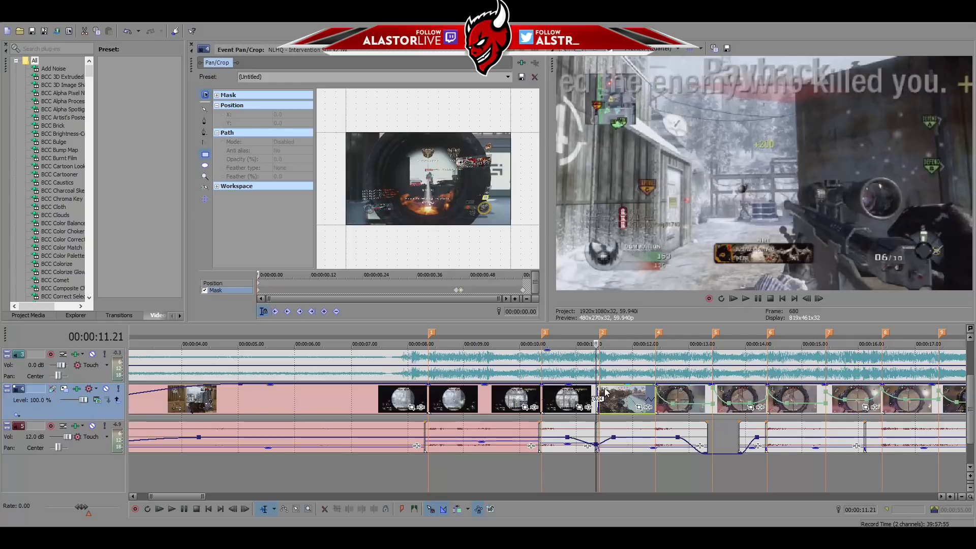
mouse_move(598, 391)
mouse_down()
mouse_move(613, 399)
mouse_move(603, 393)
mouse_up()
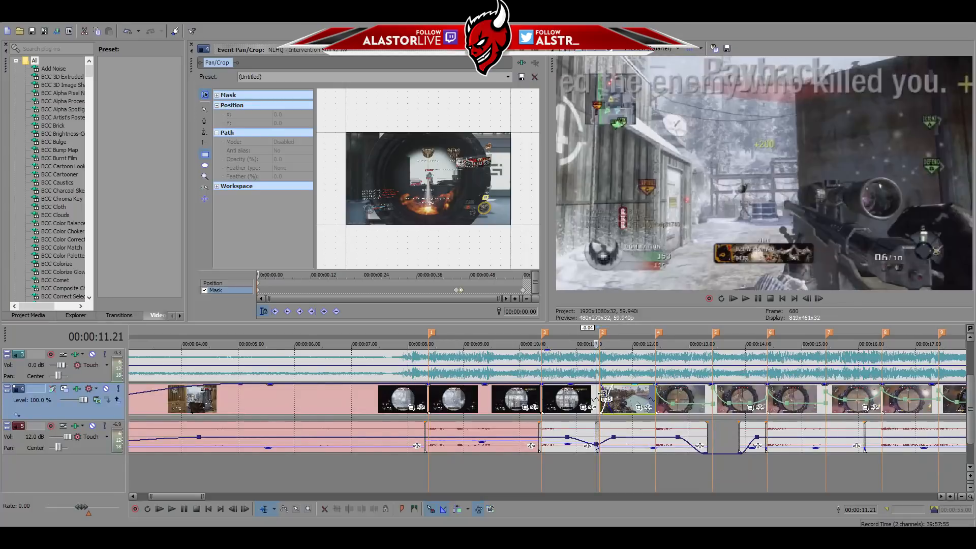
Apply the Sony Venetian Blinds transition to the fade-in of the clip near 00:00:11.25.
right_click(608, 395)
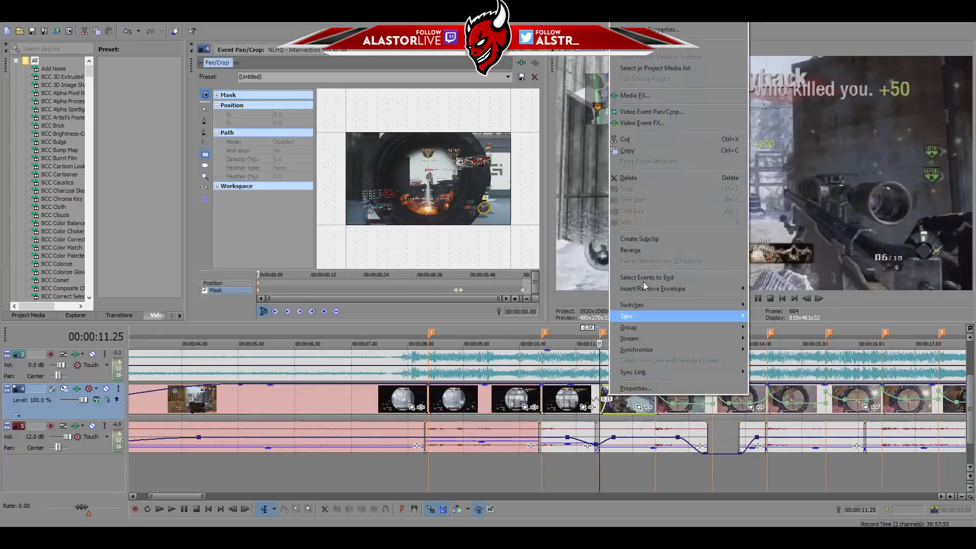
click(656, 29)
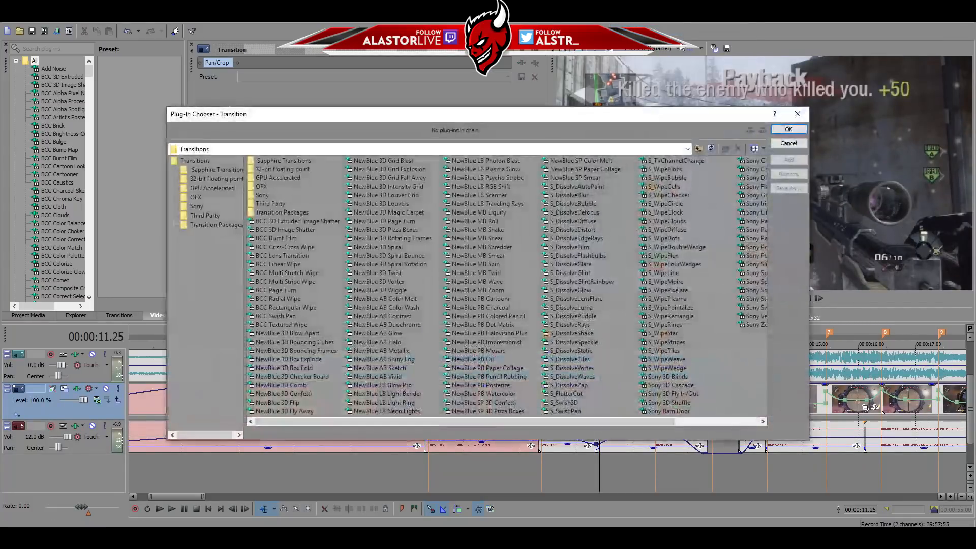
scroll(612, 346, right, 1)
click(690, 316)
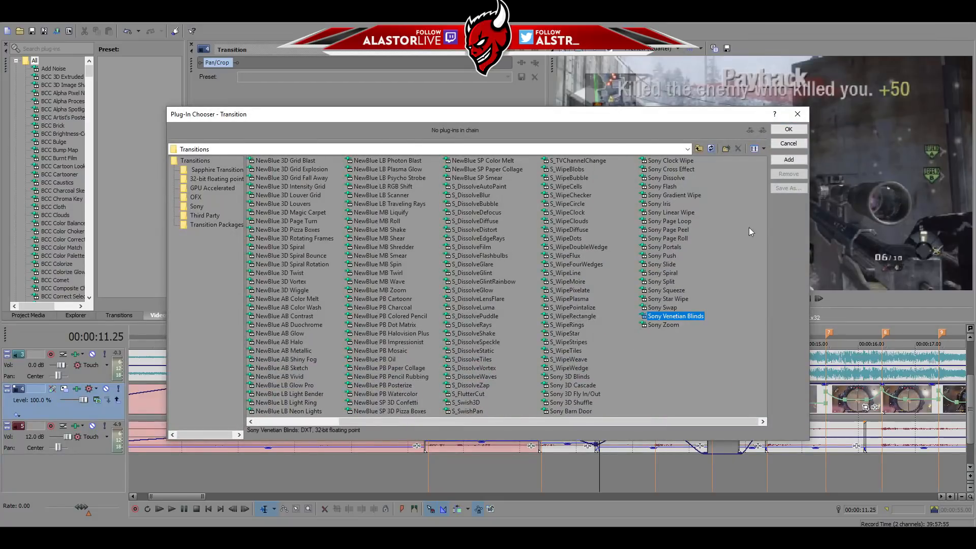
click(791, 161)
click(776, 129)
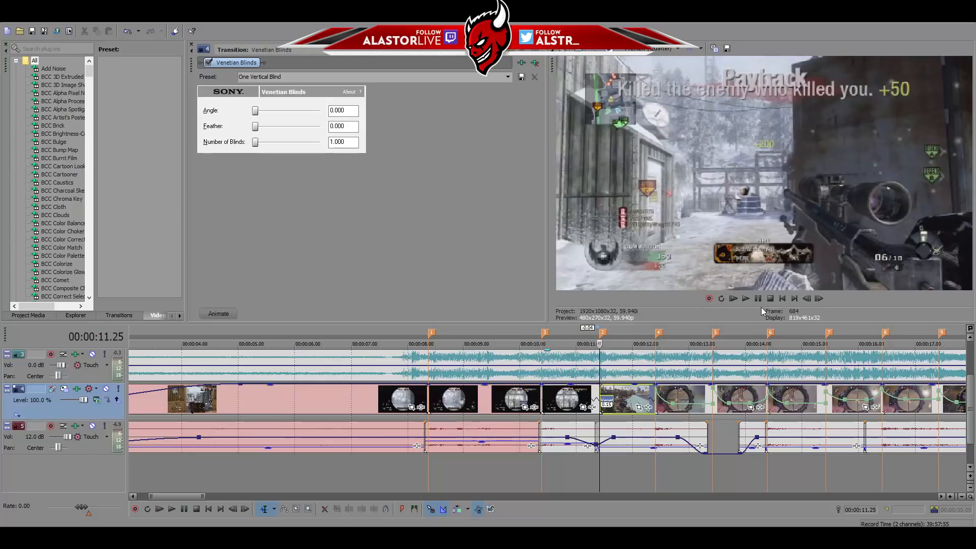
Examine the Venetian Blinds transition frame by frame from 00:00:11.25.
click(819, 299)
click(819, 299)
click(819, 299)
click(819, 298)
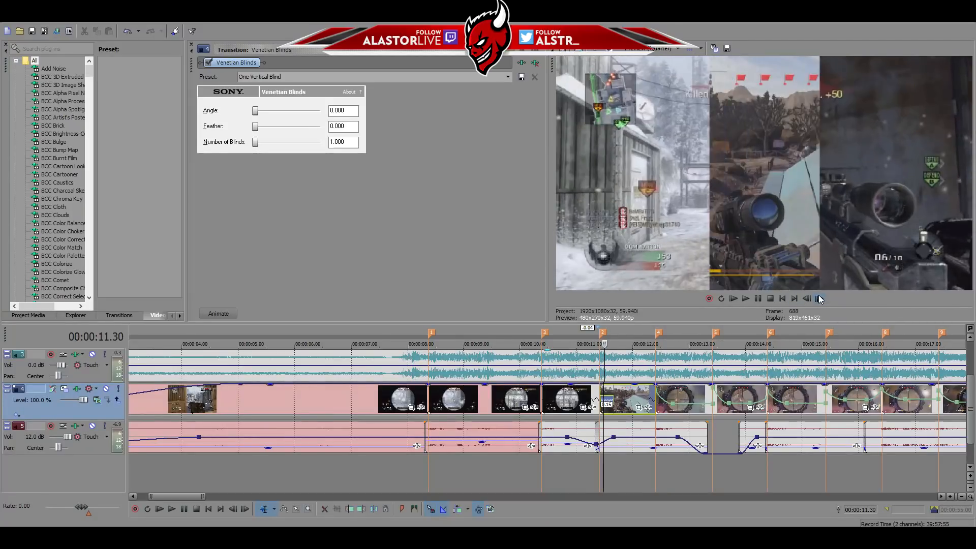
click(818, 299)
click(819, 298)
click(819, 298)
click(807, 300)
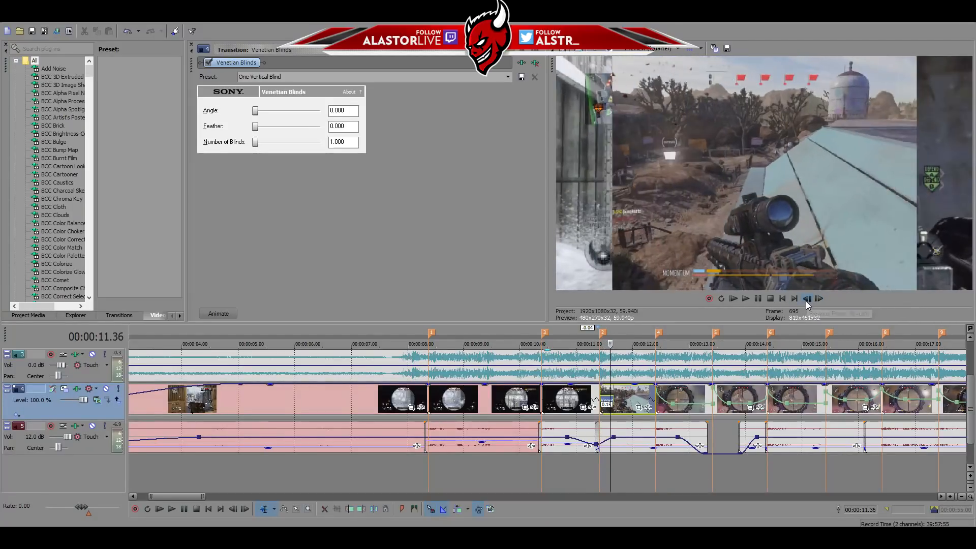
Set the Venetian Blinds angle to 90 and play back the transition near 00:00:11.25.
click(807, 299)
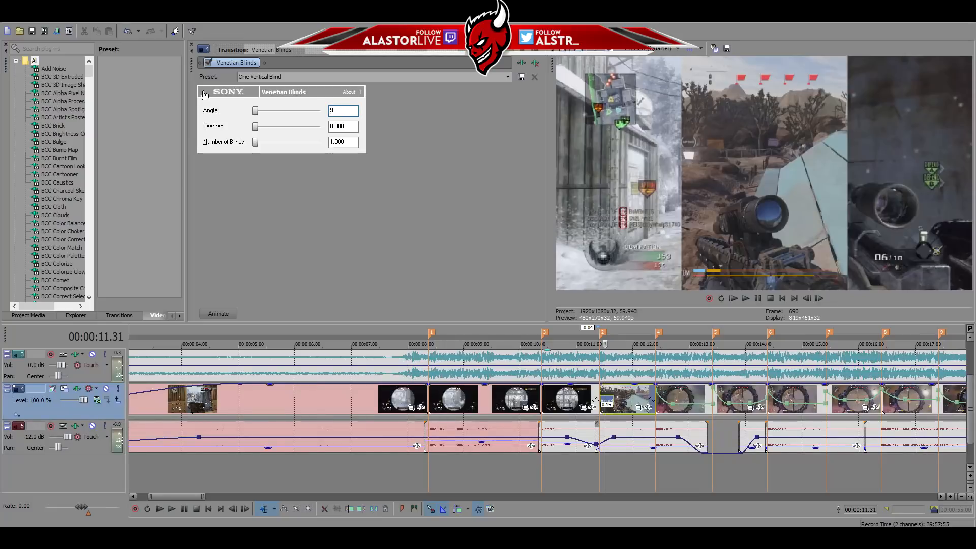
click(352, 126)
click(812, 297)
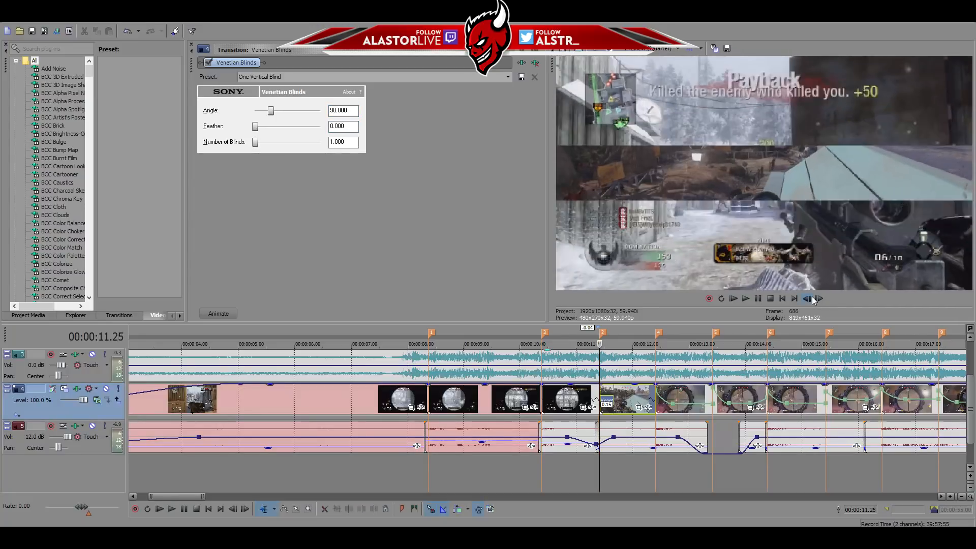
click(823, 298)
click(822, 297)
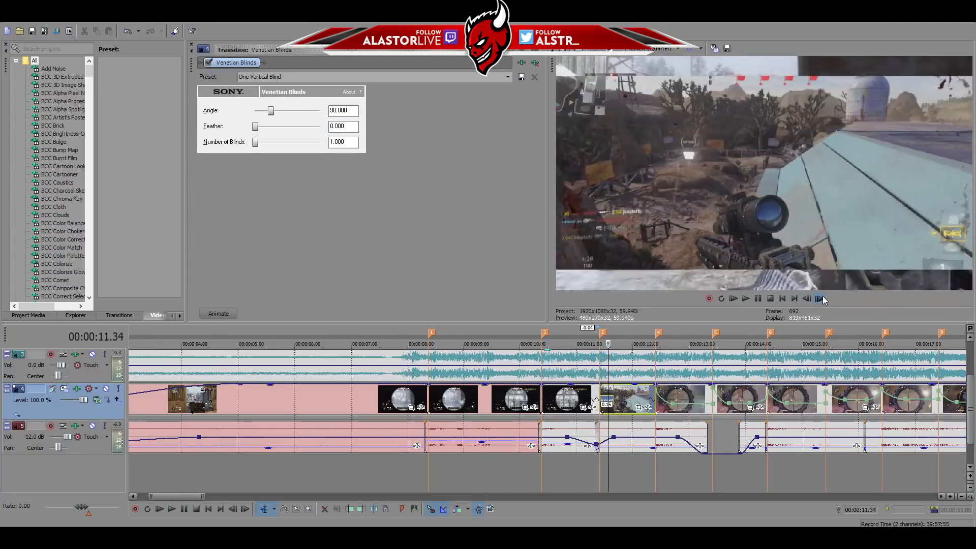
click(562, 472)
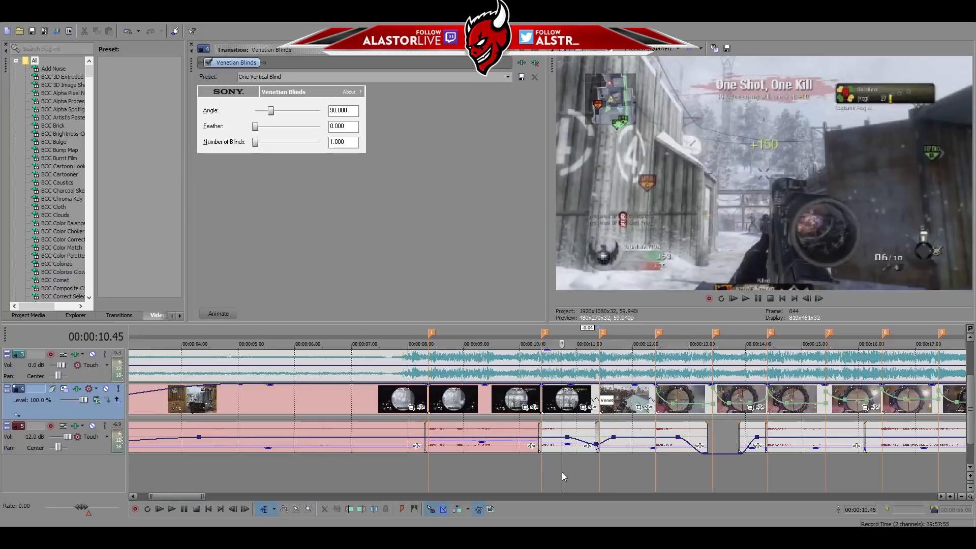
key(space)
key(space)
Lengthen the Venetian Blinds fade-in at 00:00:11.25 to 17 frames.
click(603, 406)
scroll(607, 406, up, 3)
scroll(609, 405, up, 2)
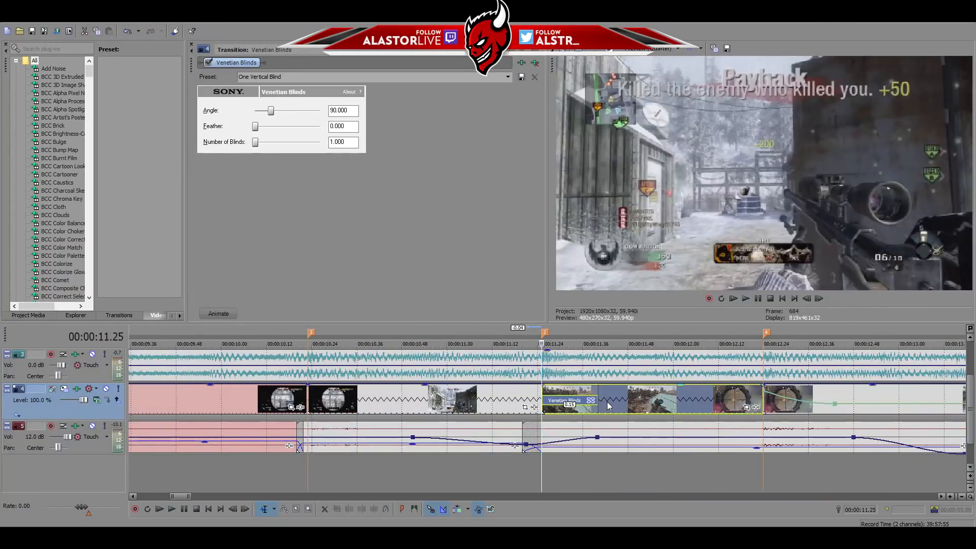
drag(597, 391, 604, 390)
Insert a Transition Progress envelope on the clip at 00:00:11.25 and set the envelope curve to Fast Fade.
right_click(598, 392)
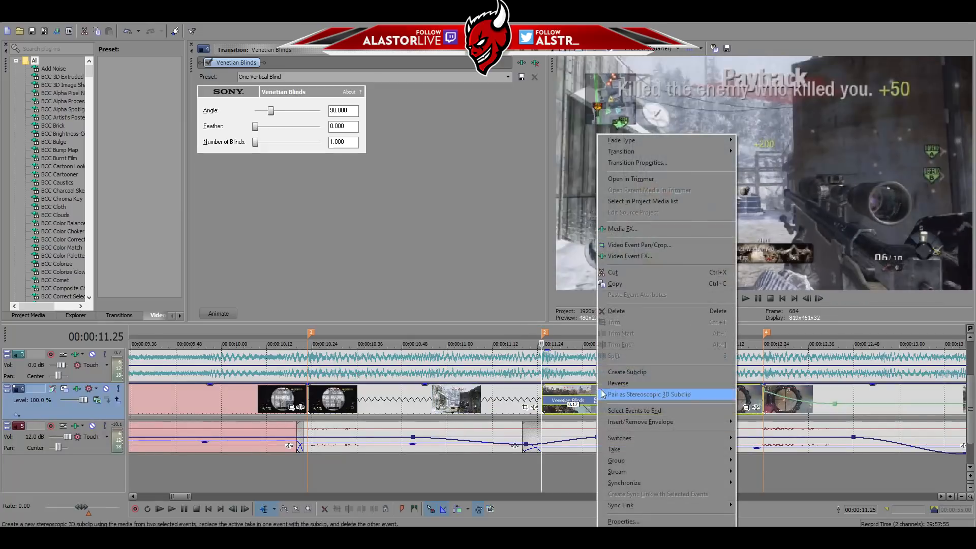
click(542, 389)
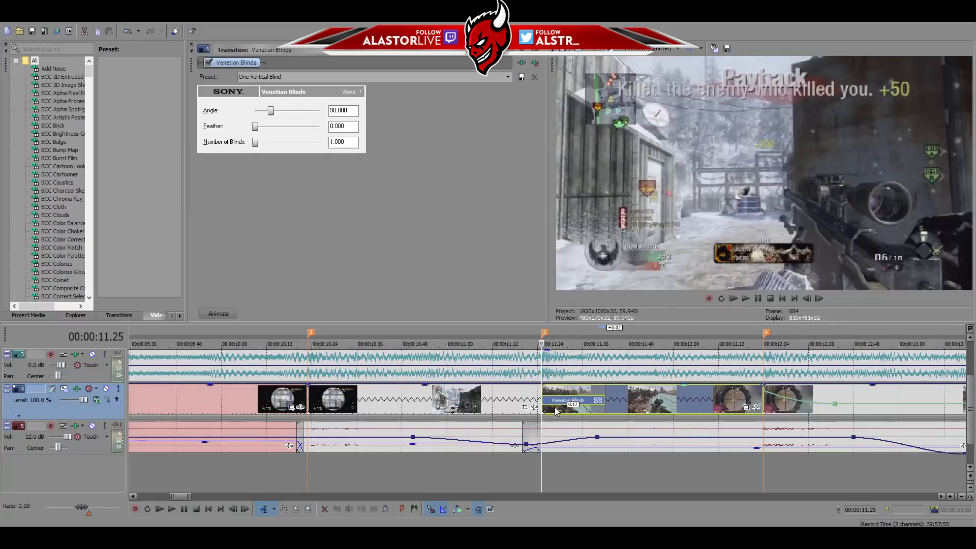
right_click(599, 398)
mouse_move(719, 420)
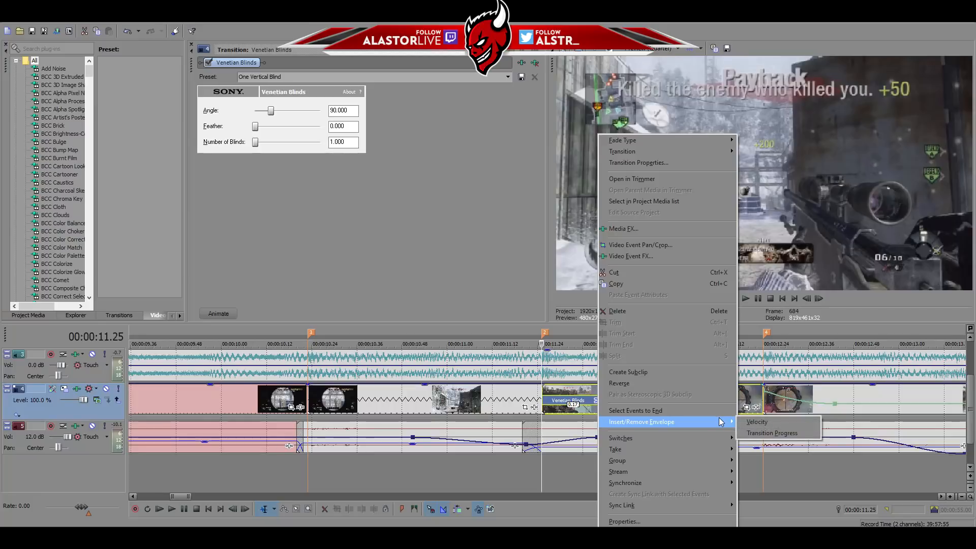
click(763, 433)
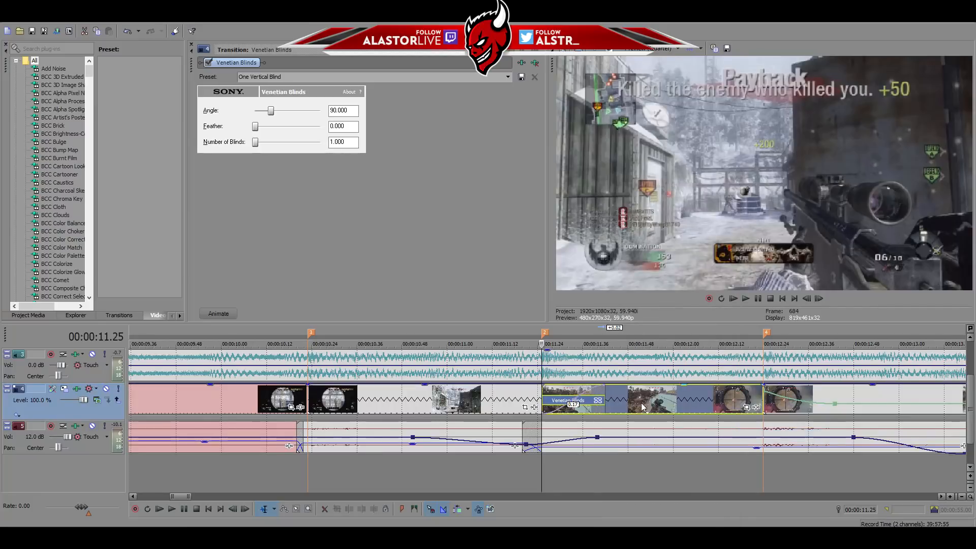
right_click(583, 398)
click(609, 435)
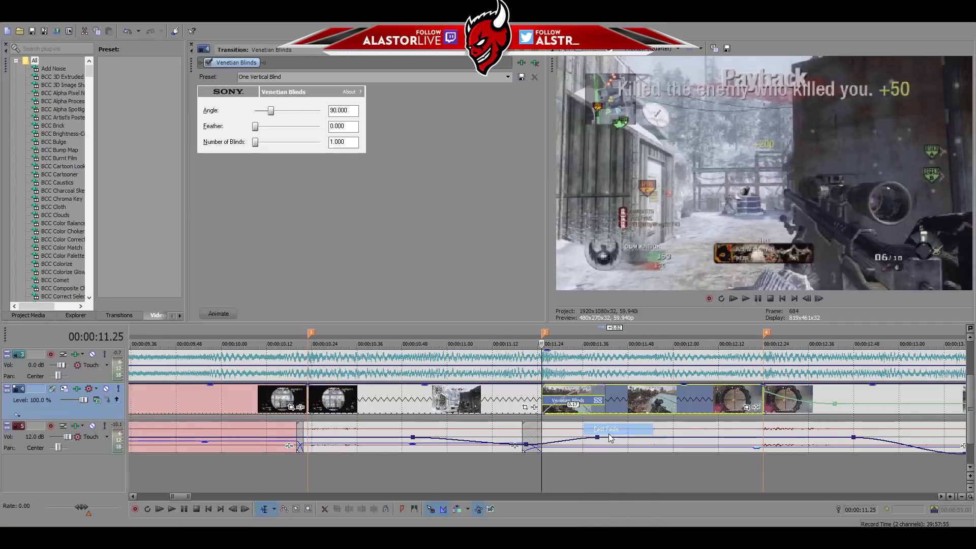
Examine the retimed Venetian Blinds transition frame by frame and play it back from 00:00:11.12.
click(819, 299)
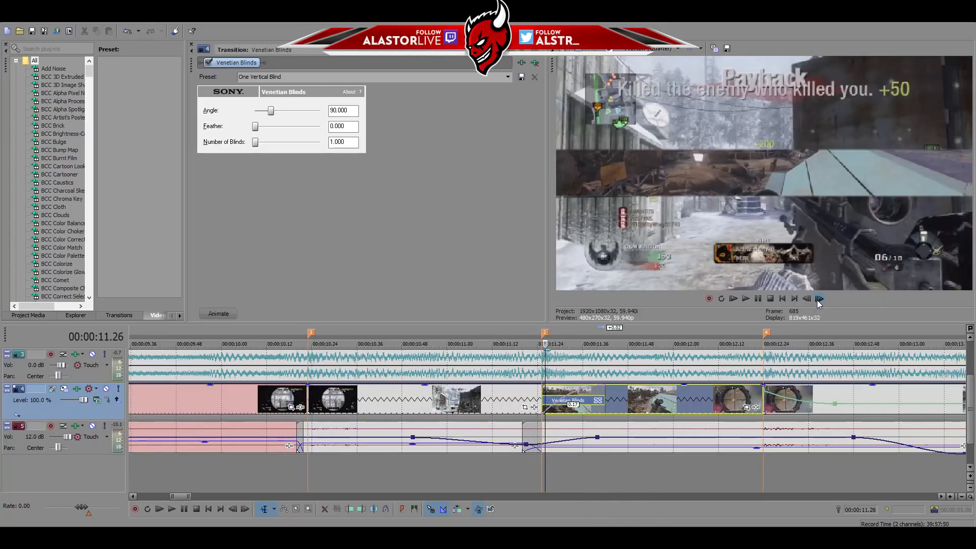
click(806, 299)
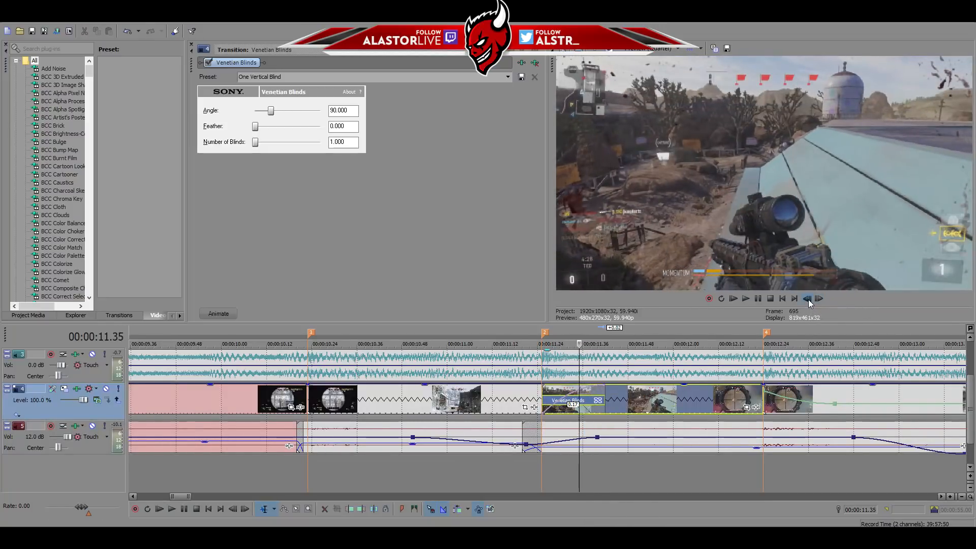
click(819, 299)
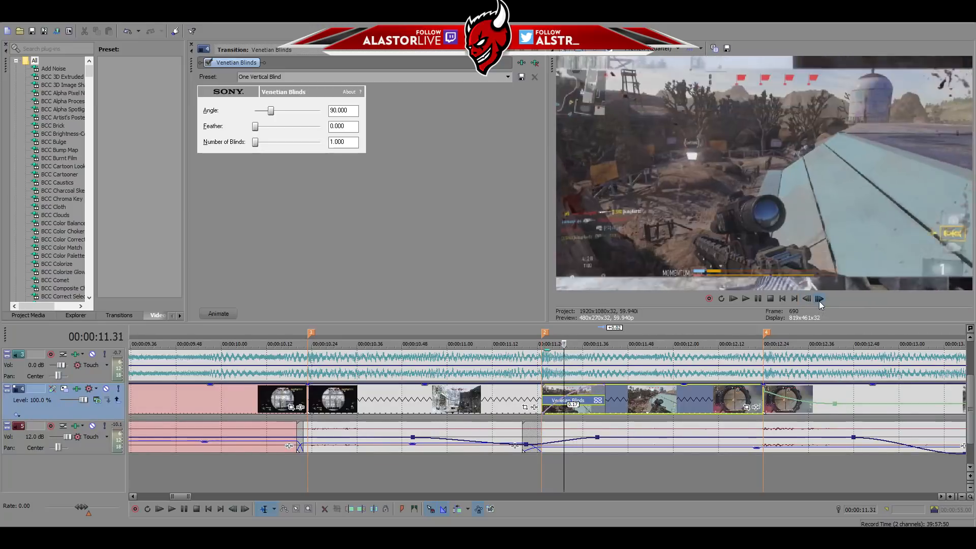
click(492, 477)
key(space)
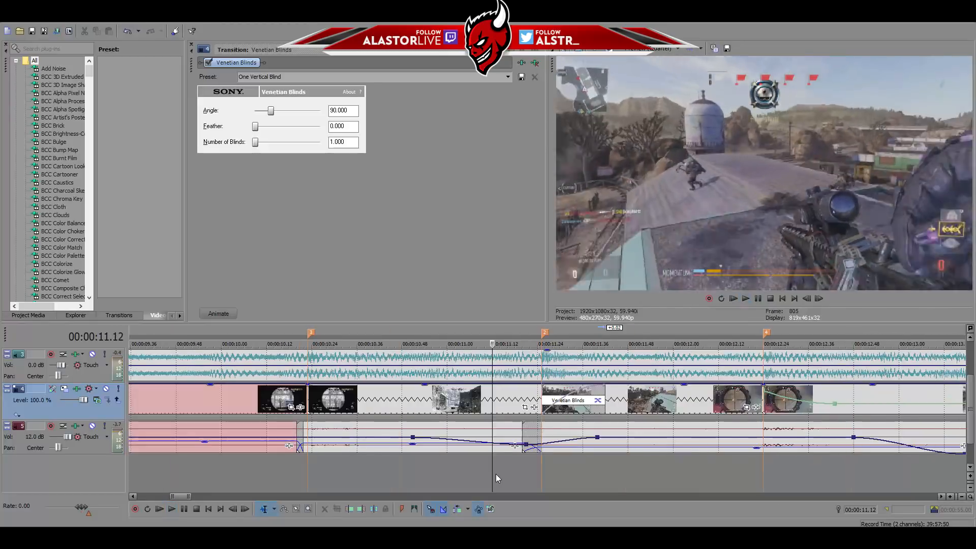
key(space)
key(space)
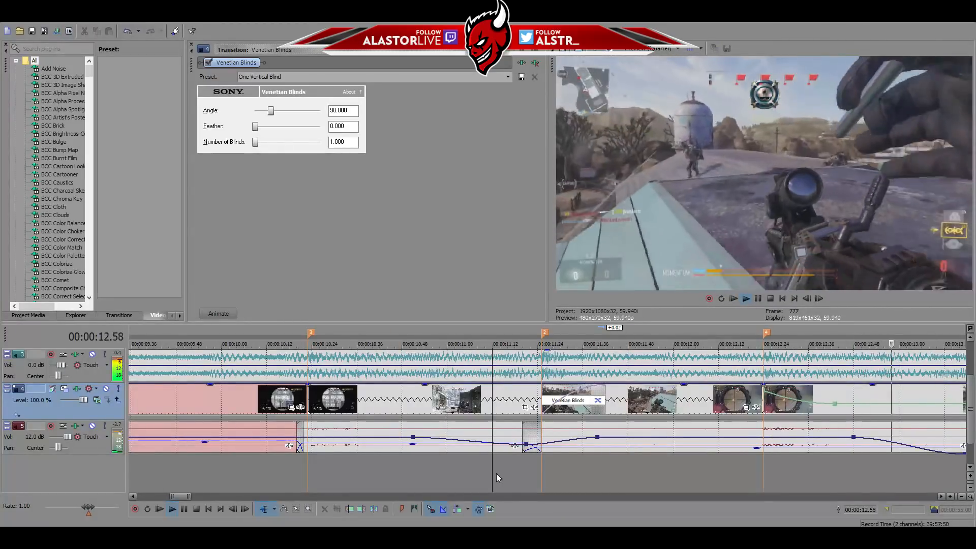
key(space)
Look through the rest of the timeline for another cut and play back the one near 00:00:33.25.
scroll(498, 473, down, 1)
scroll(497, 471, down, 3)
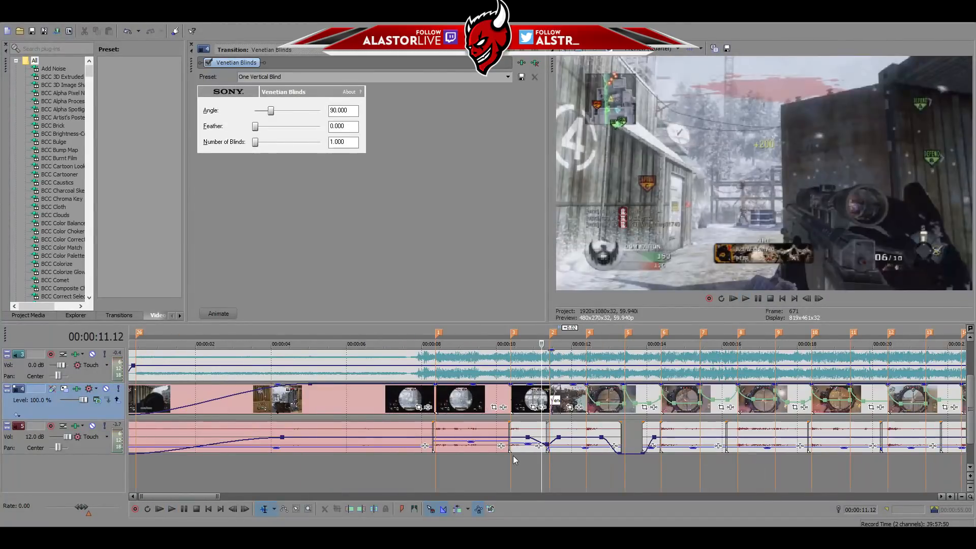
scroll(518, 459, down, 2)
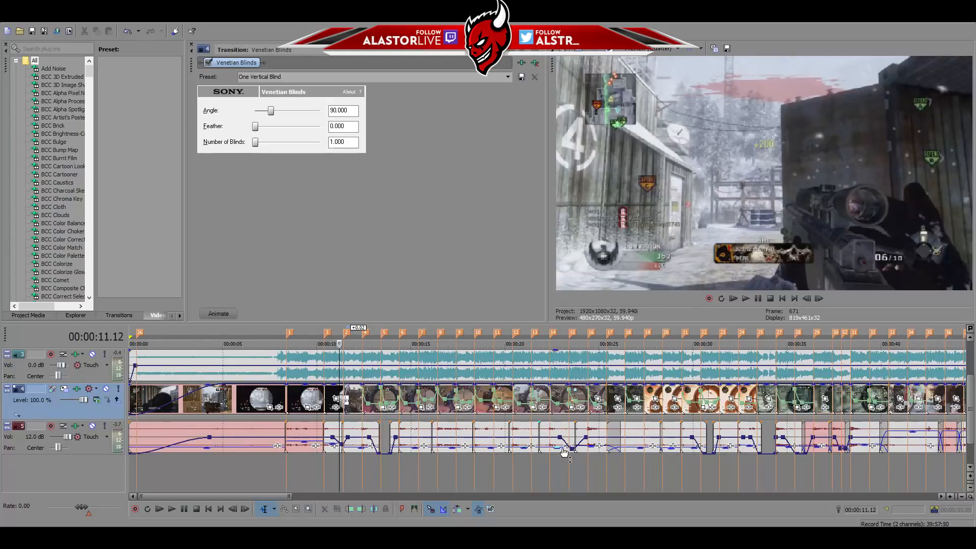
click(511, 468)
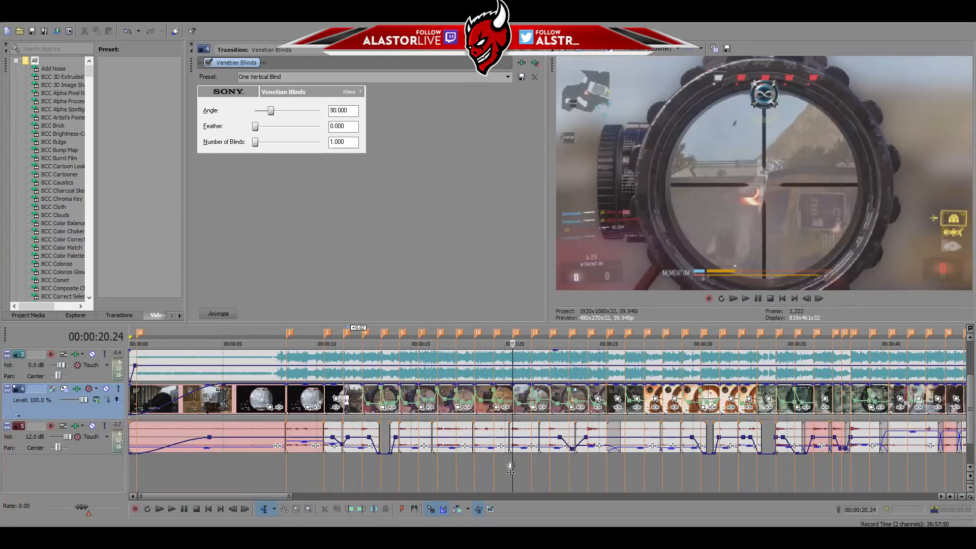
scroll(707, 465, down, 3)
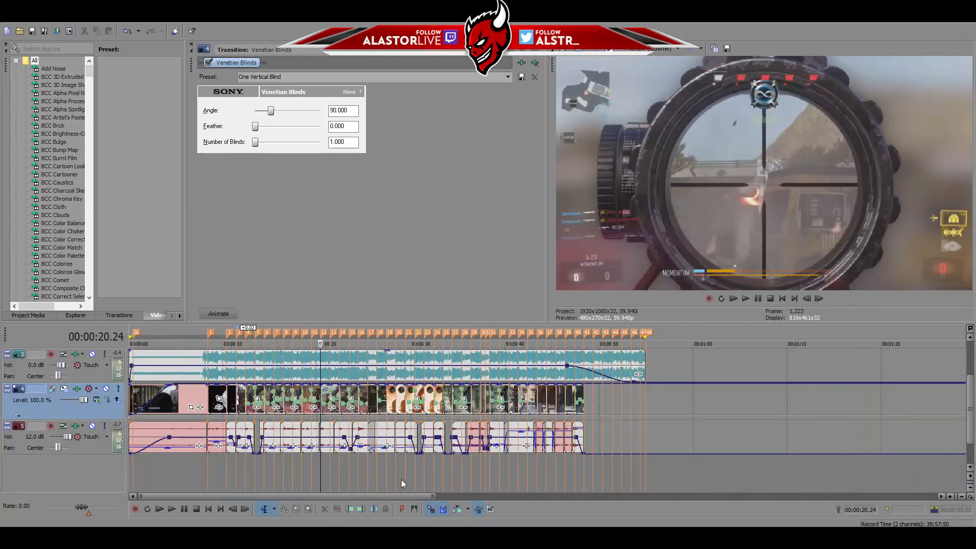
click(450, 466)
scroll(484, 455, up, 5)
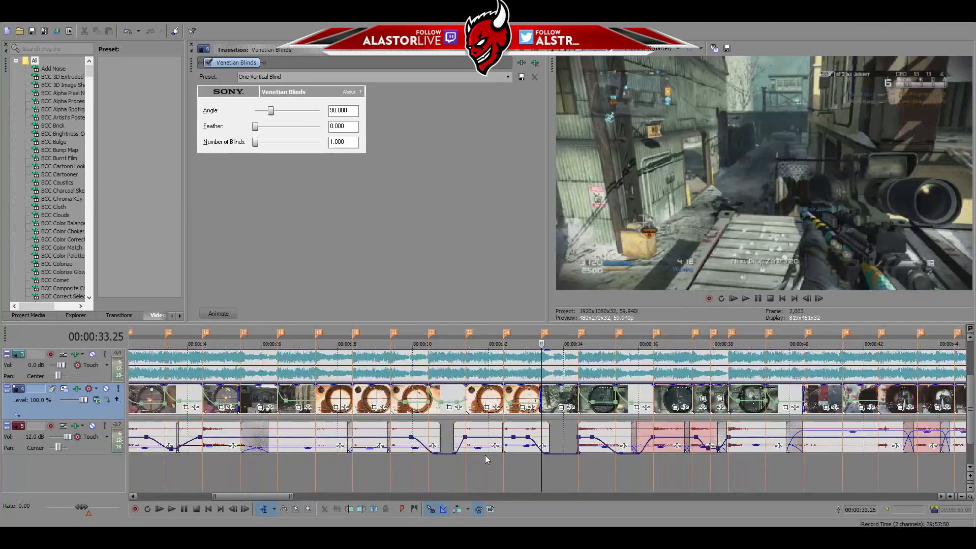
click(514, 464)
key(space)
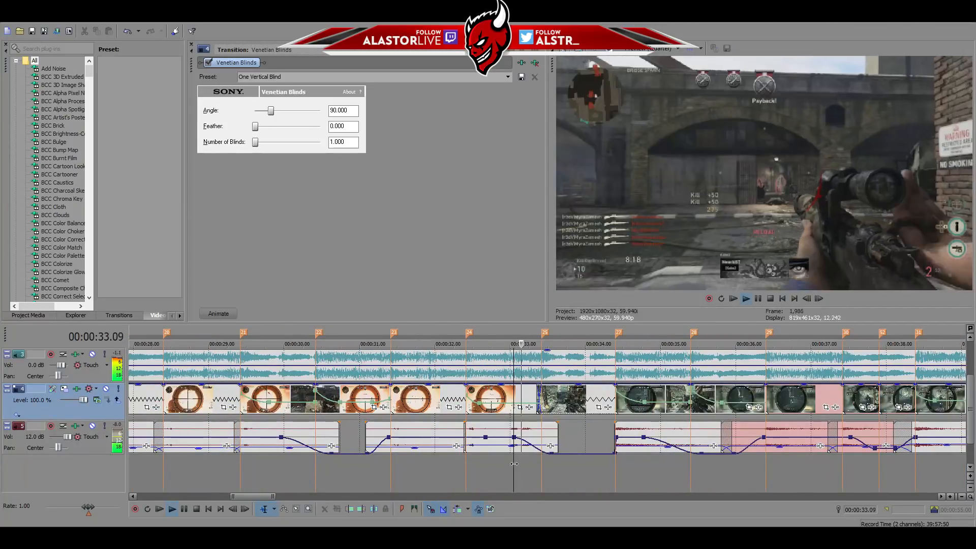
key(space)
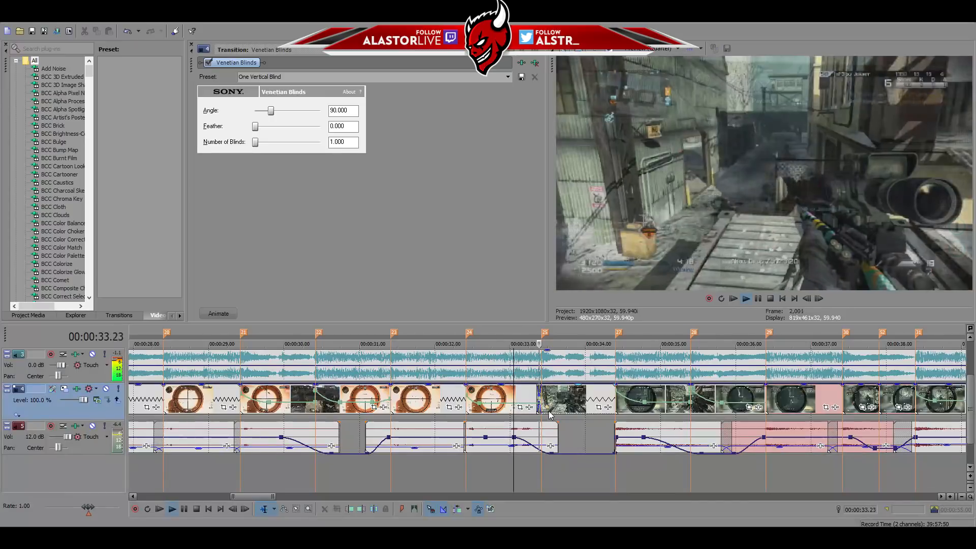
Add a short fade-in to the clip starting near 00:00:33.25 and apply the Sony Linear Wipe transition to it.
drag(540, 394, 542, 394)
right_click(550, 395)
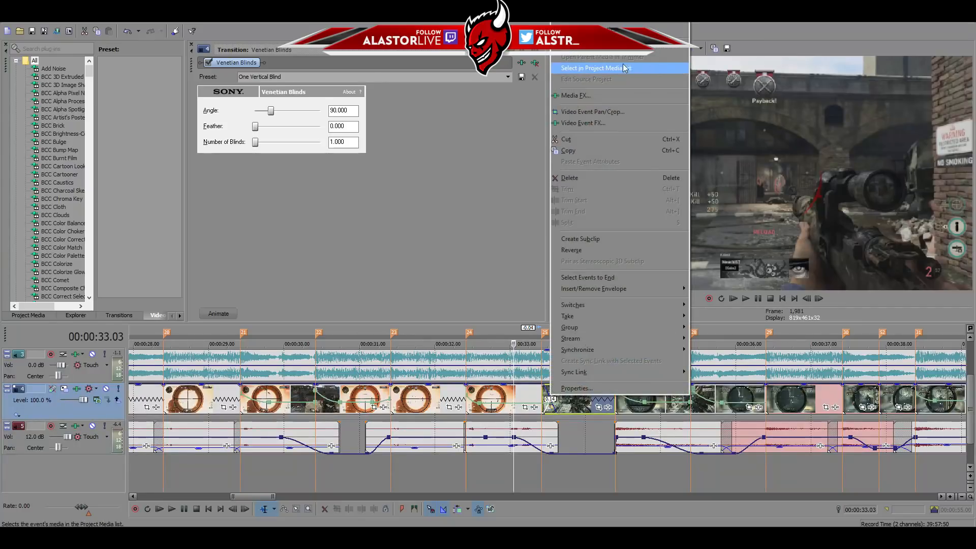
click(630, 29)
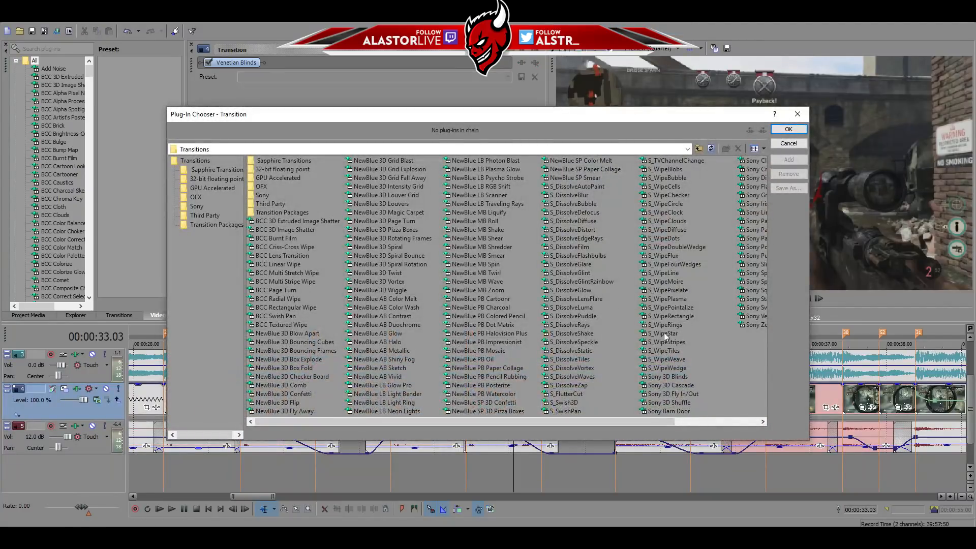
scroll(664, 333, down, 1)
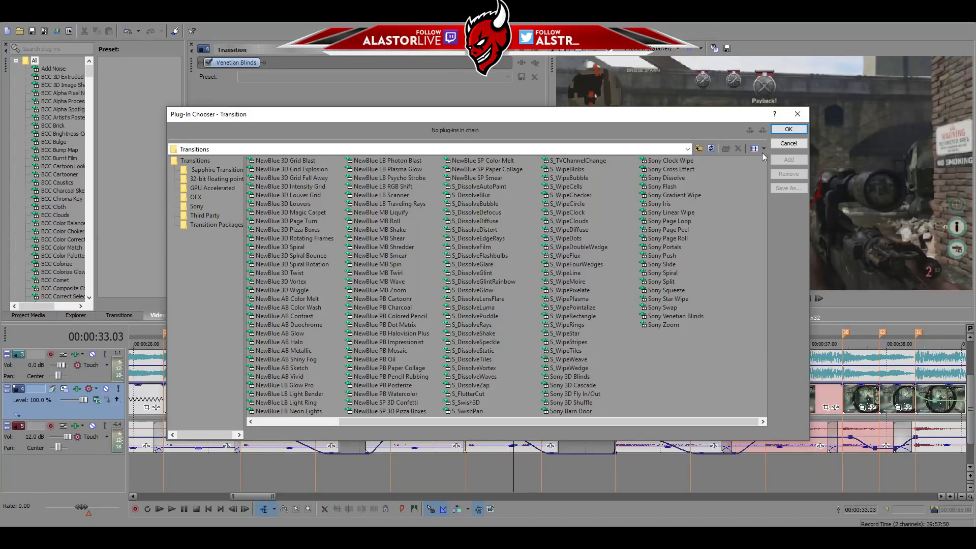
click(692, 194)
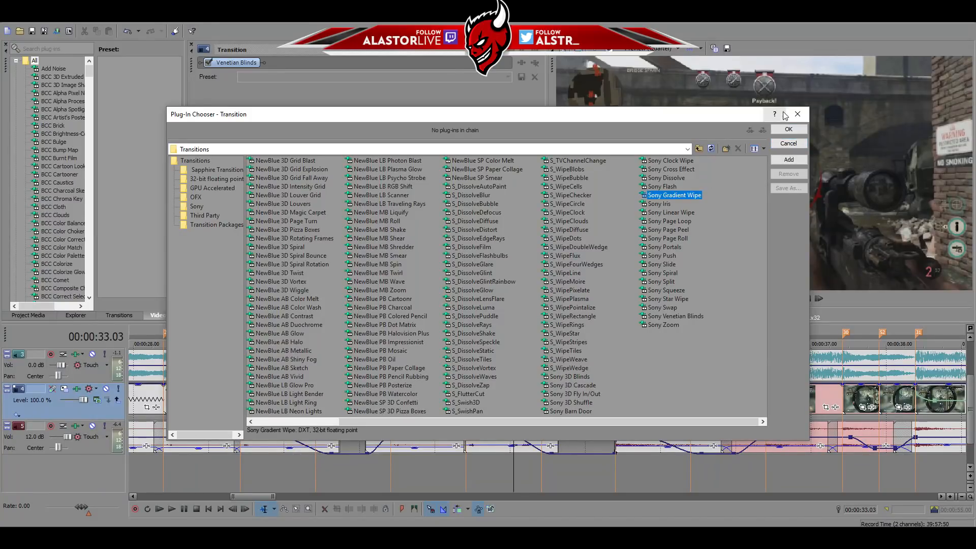
click(686, 212)
click(789, 160)
click(788, 129)
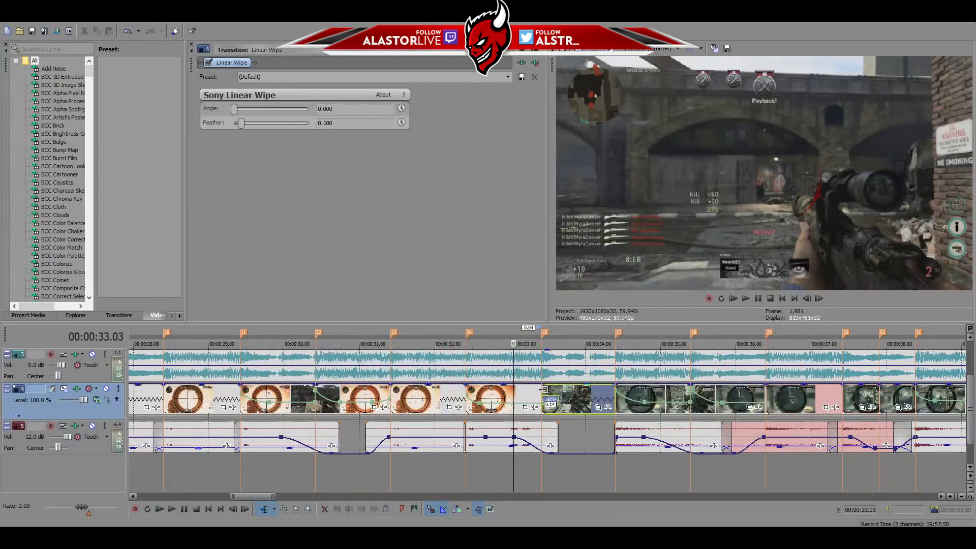
Overlap the two clips just before 00:00:33.25 so that the Linear Wipe transition lasts 11 frames.
mouse_move(544, 389)
mouse_down()
mouse_move(521, 396)
mouse_move(541, 393)
mouse_up()
scroll(520, 394, up, 4)
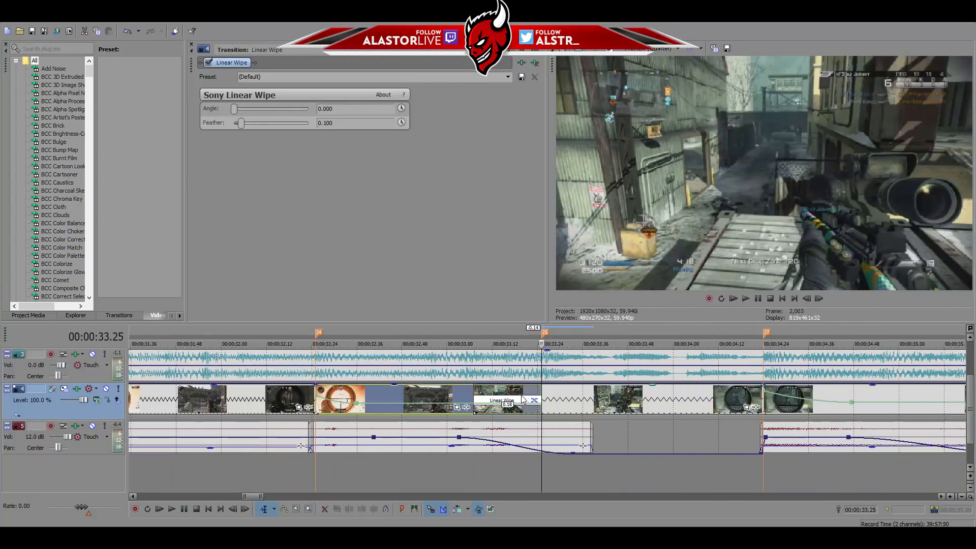
drag(473, 393, 504, 396)
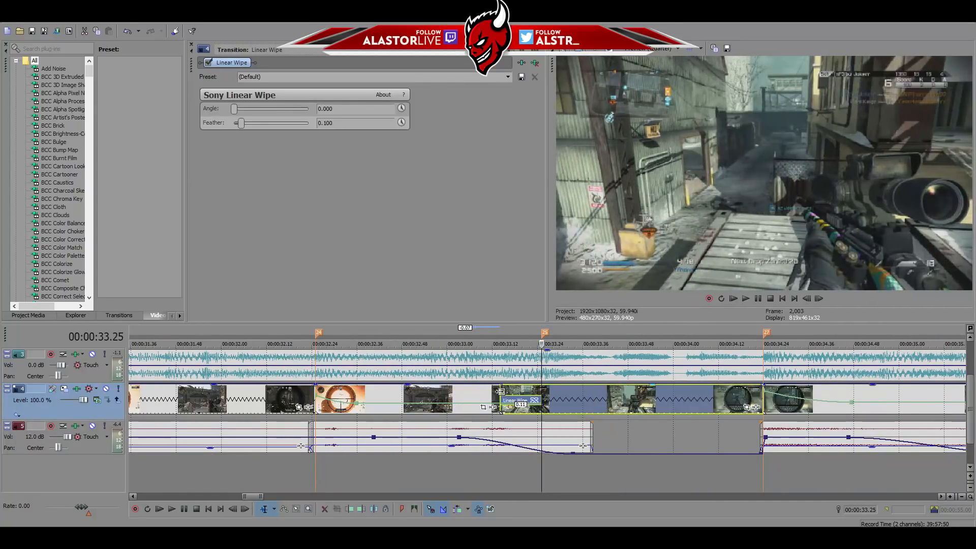
Insert a Transition Progress envelope on the Linear Wipe clip and change the envelope's fade curve.
right_click(507, 395)
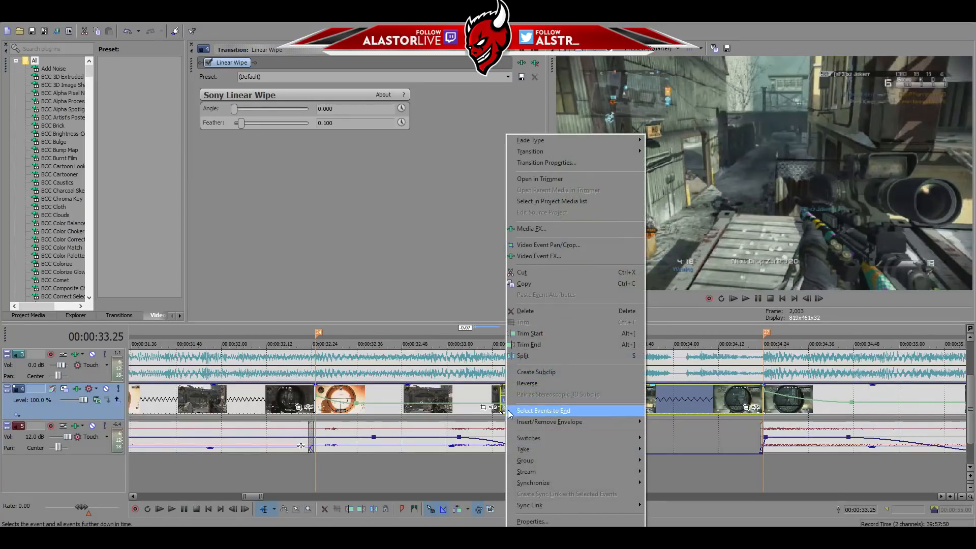
mouse_move(539, 422)
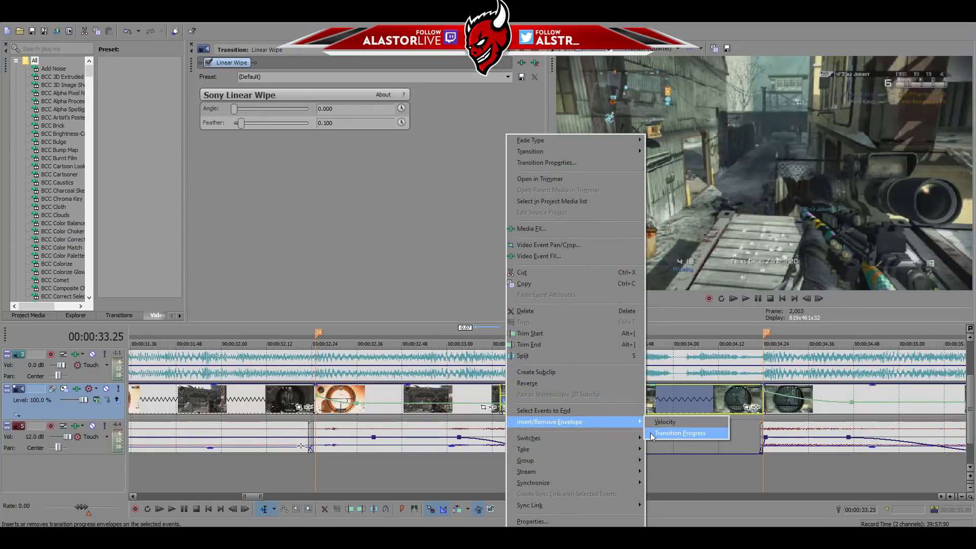
click(681, 433)
right_click(528, 396)
click(541, 433)
Examine the Linear Wipe transition frame by frame between 00:00:33.14 and 00:00:33.25.
click(807, 301)
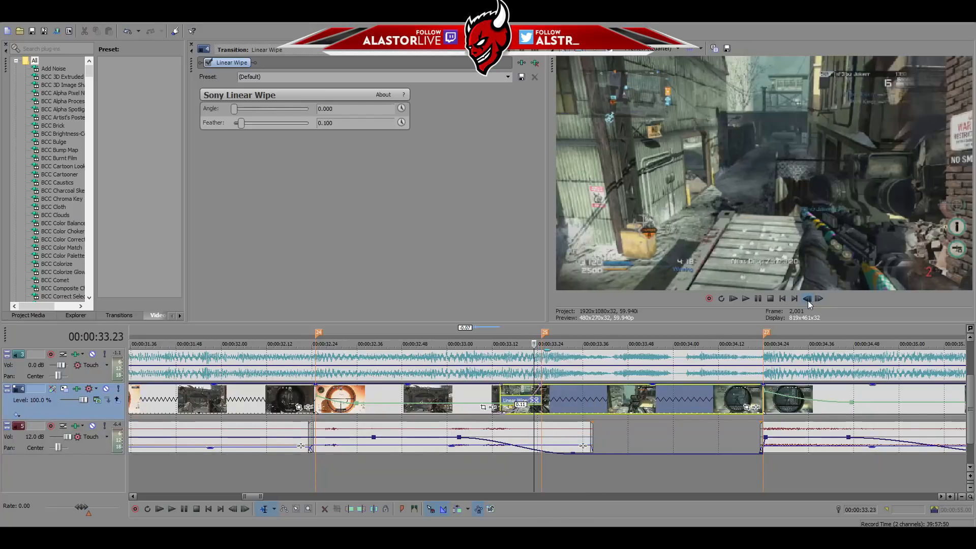
click(807, 300)
click(807, 300)
click(820, 299)
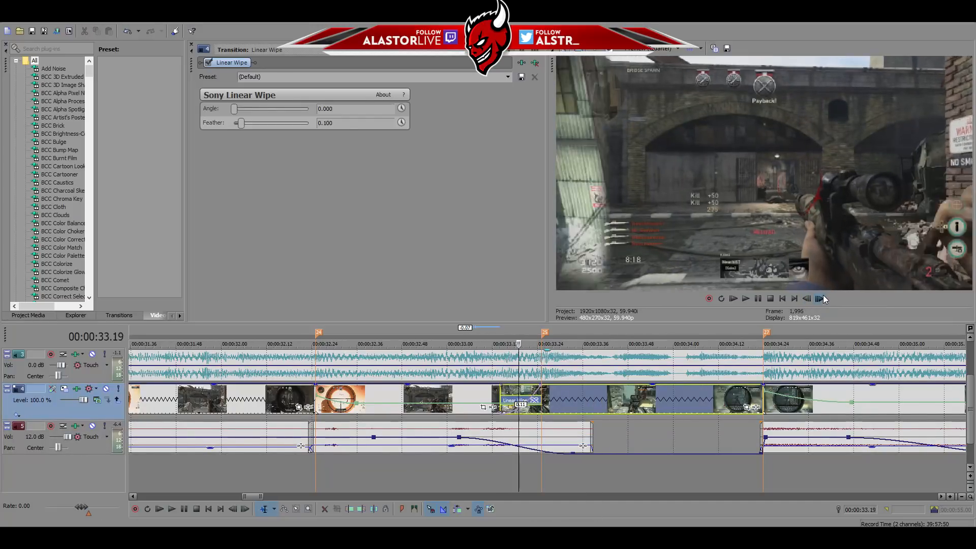
click(820, 299)
click(808, 299)
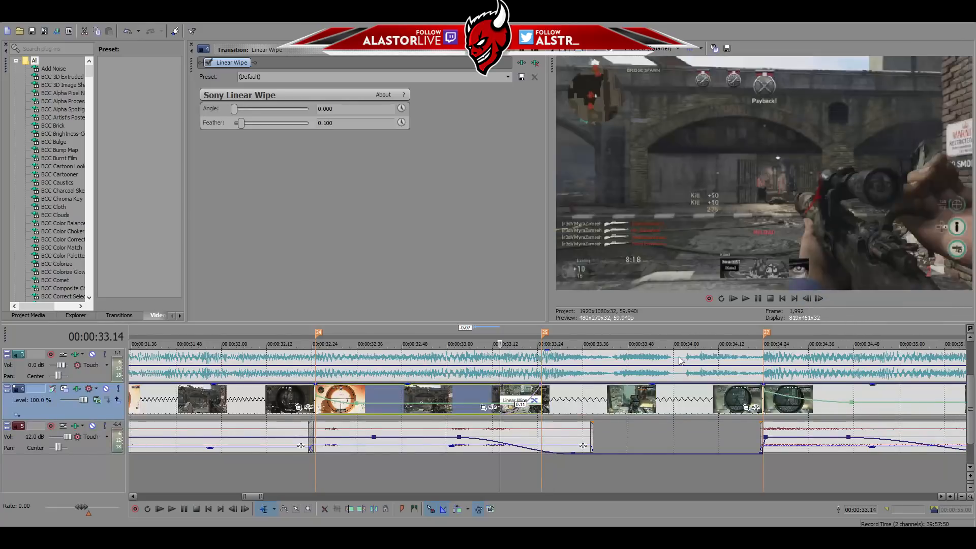
click(818, 299)
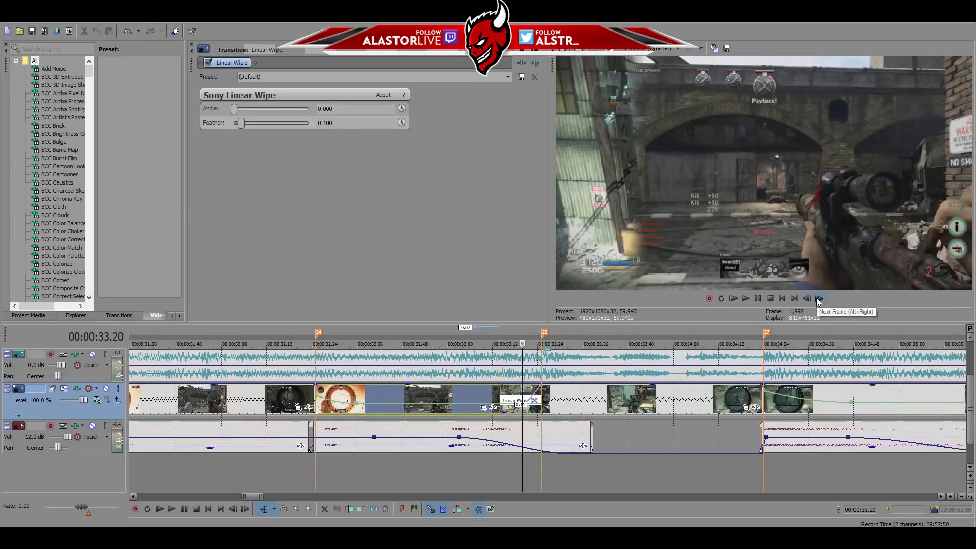
Set the Linear Wipe transition's feather to 0 and its angle to 45.
click(818, 299)
click(818, 299)
click(819, 299)
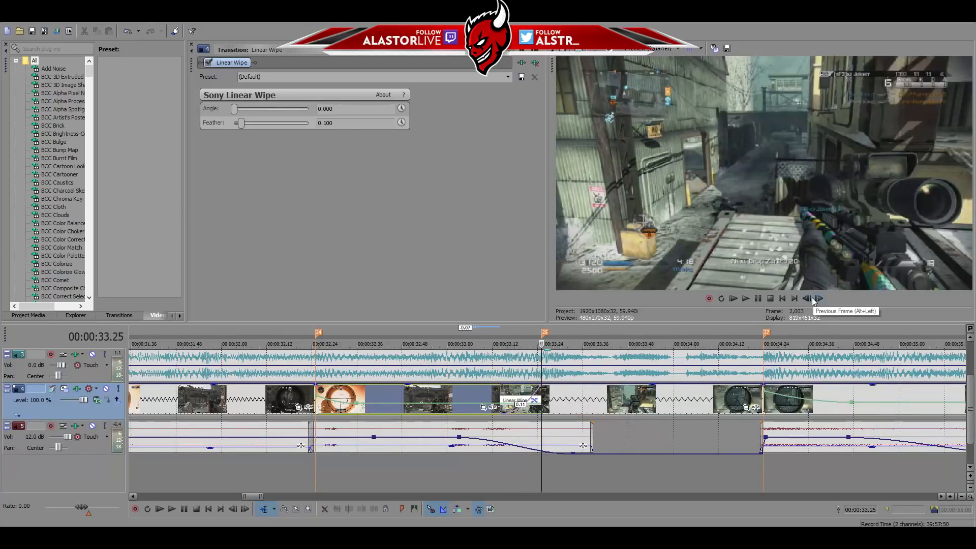
click(807, 299)
click(807, 299)
click(807, 299)
click(807, 299)
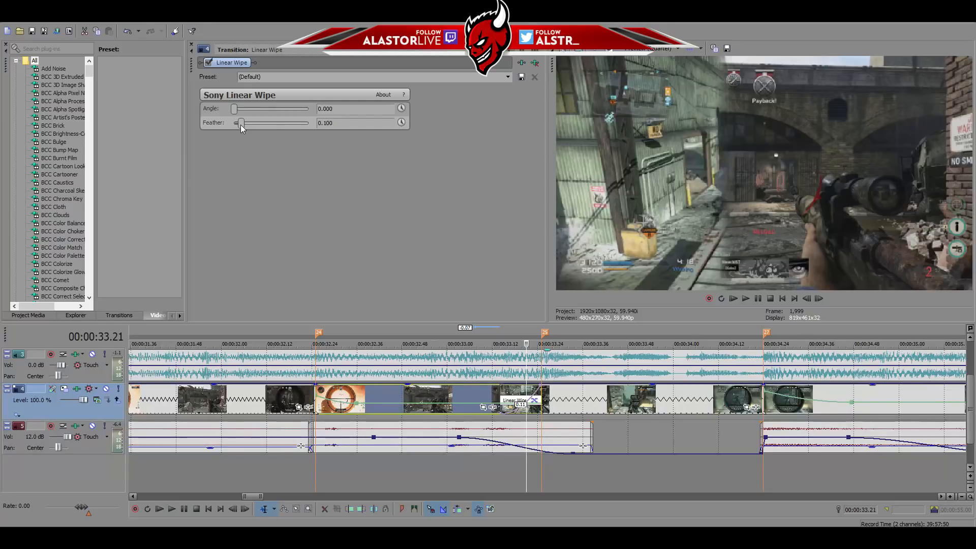
drag(240, 124, 0, 130)
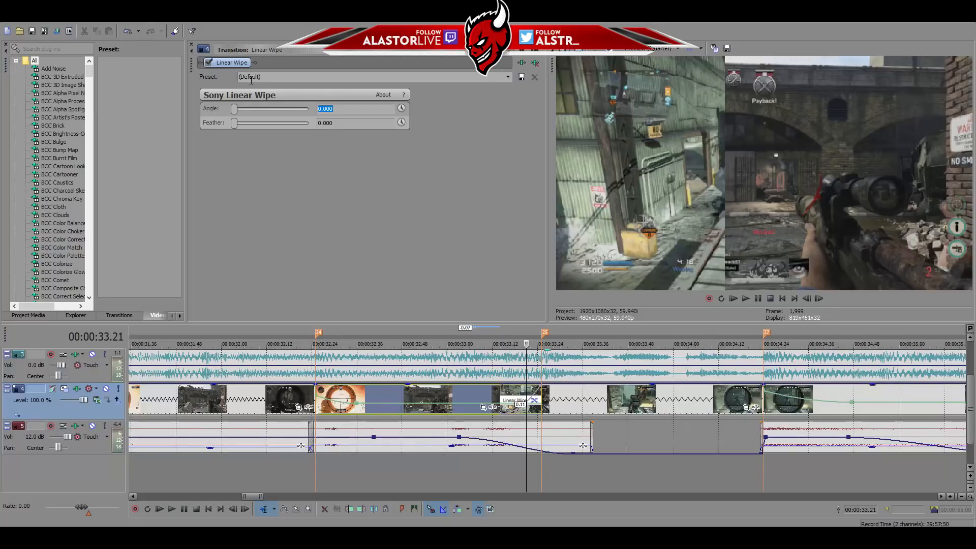
text(45)
click(339, 126)
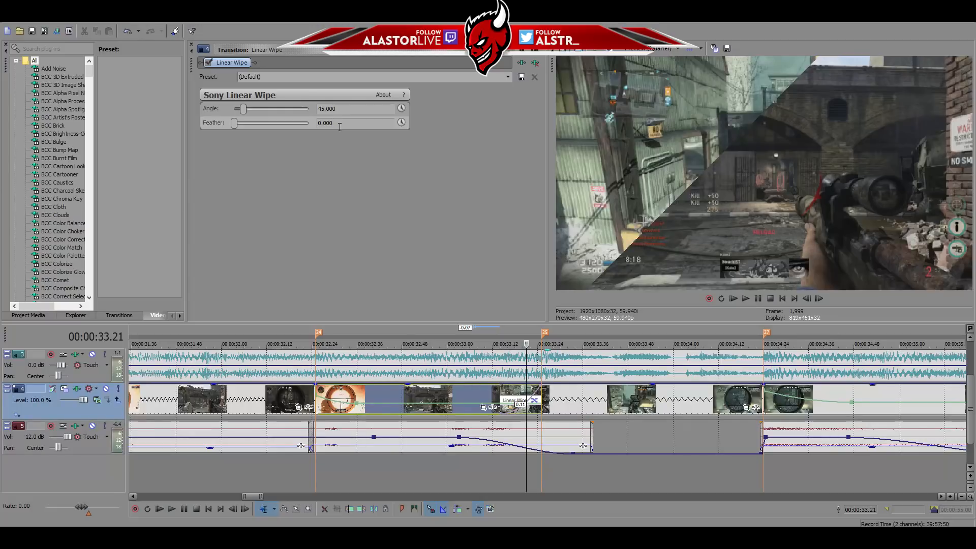
Try angles of 136 and then 225 on the Linear Wipe transition.
drag(346, 108, 277, 106)
text(136)
click(350, 125)
drag(353, 108, 333, 114)
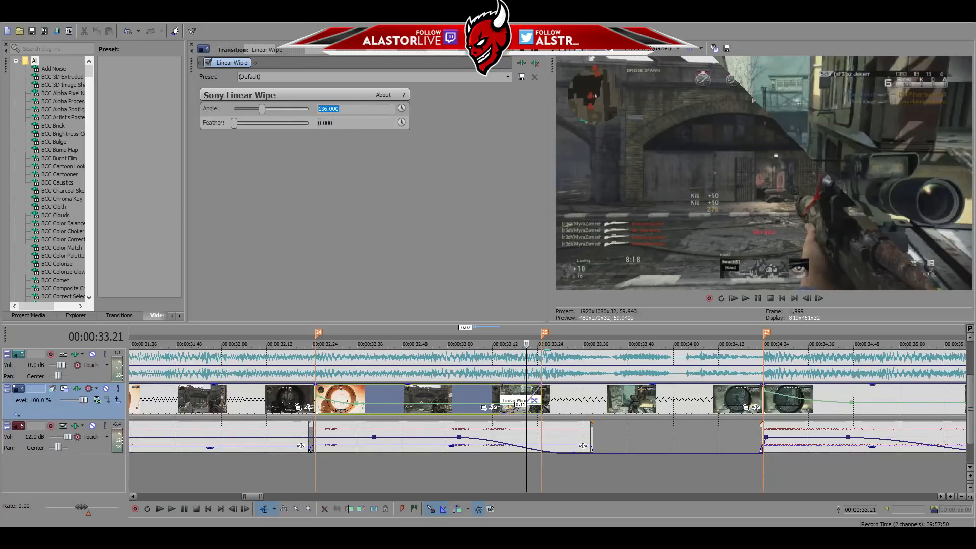
text(225)
click(352, 120)
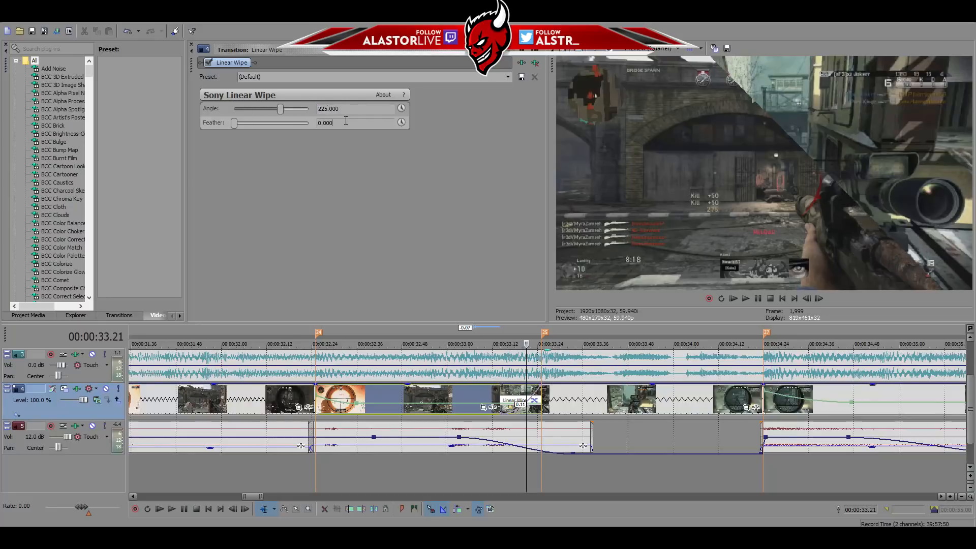
Examine the 225-degree Linear Wipe frame by frame between 00:00:33.17 and 00:00:33.24.
click(807, 300)
click(808, 300)
click(808, 300)
click(807, 300)
click(808, 300)
click(820, 301)
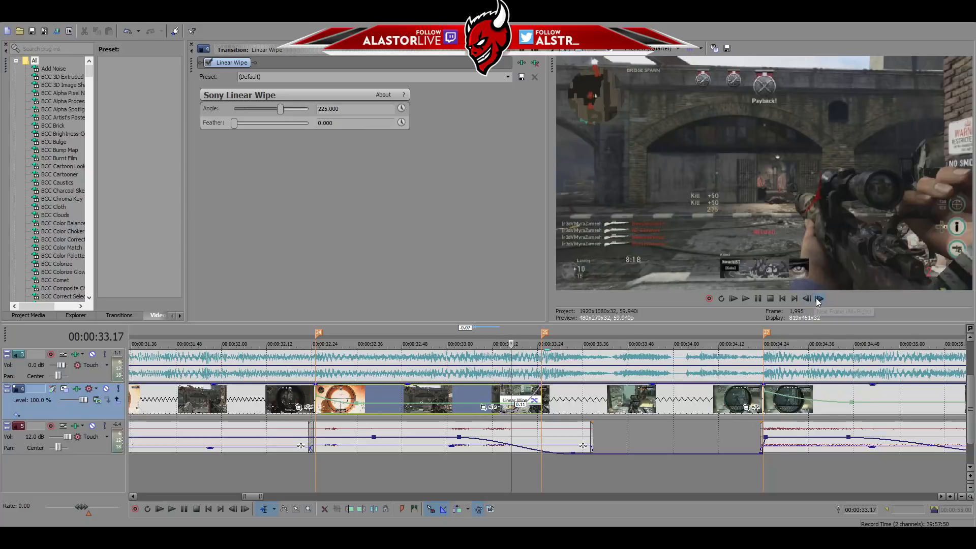
click(821, 301)
click(820, 301)
click(820, 301)
click(820, 301)
click(820, 301)
click(820, 301)
click(820, 301)
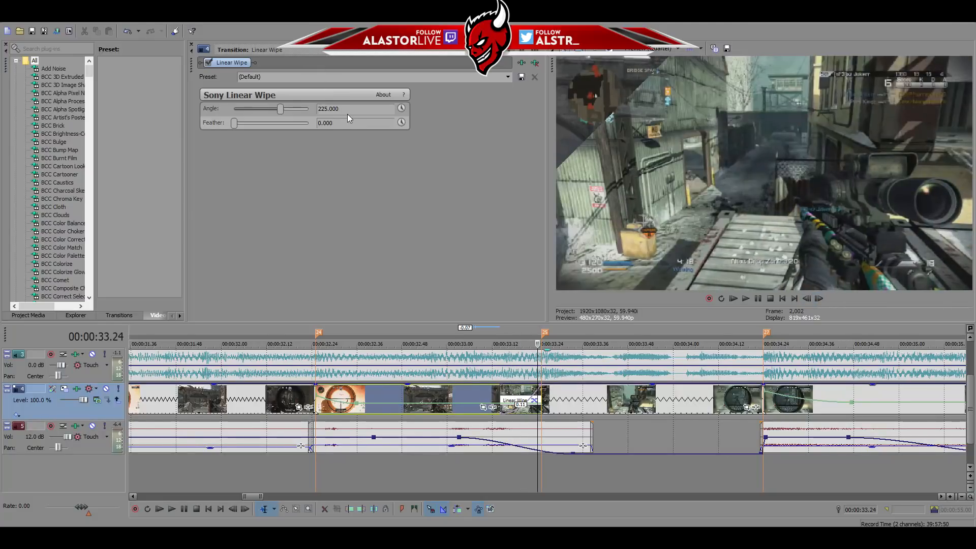
Set the Linear Wipe transition's angle back to 45.
drag(339, 109, 230, 108)
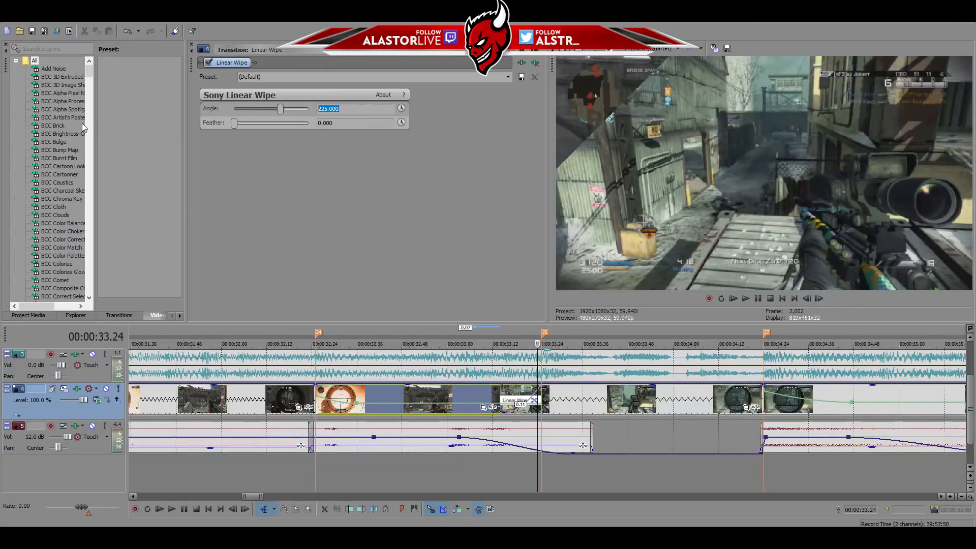
text(45)
click(340, 124)
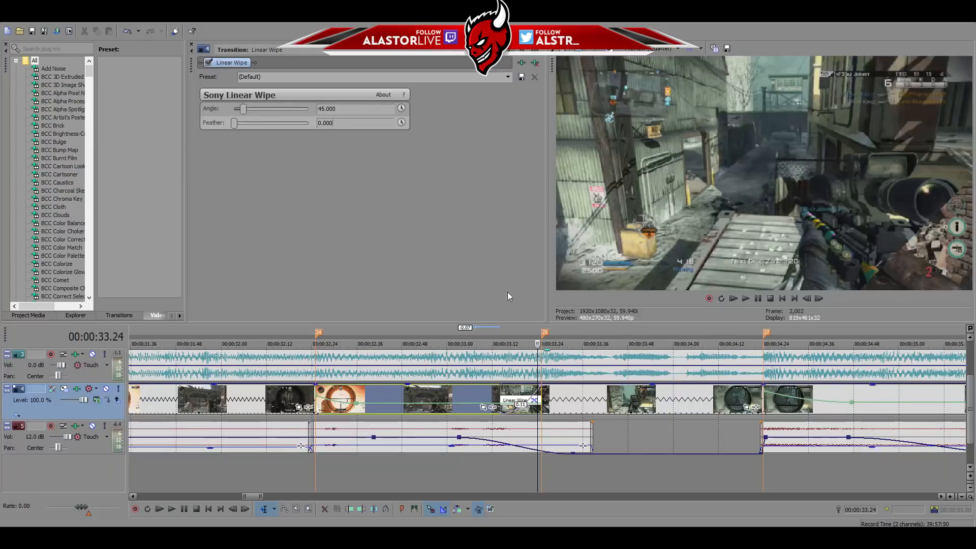
Examine the 45-degree Linear Wipe frame by frame between 00:00:33.17 and 00:00:33.31.
click(810, 299)
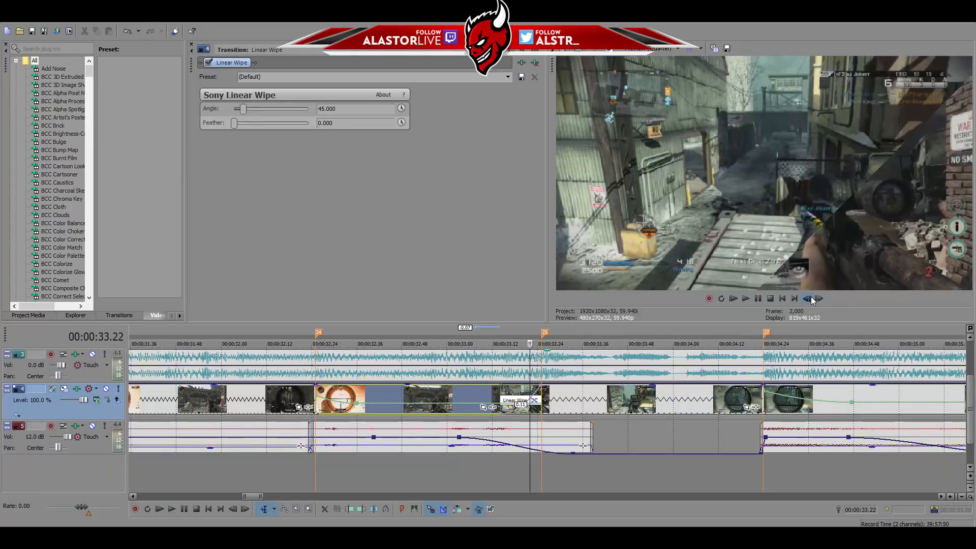
click(821, 299)
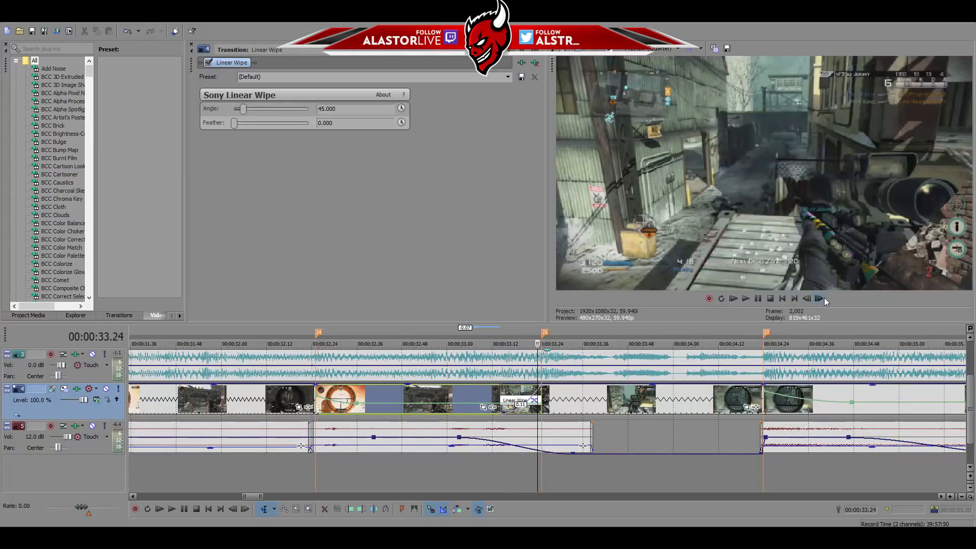
click(808, 301)
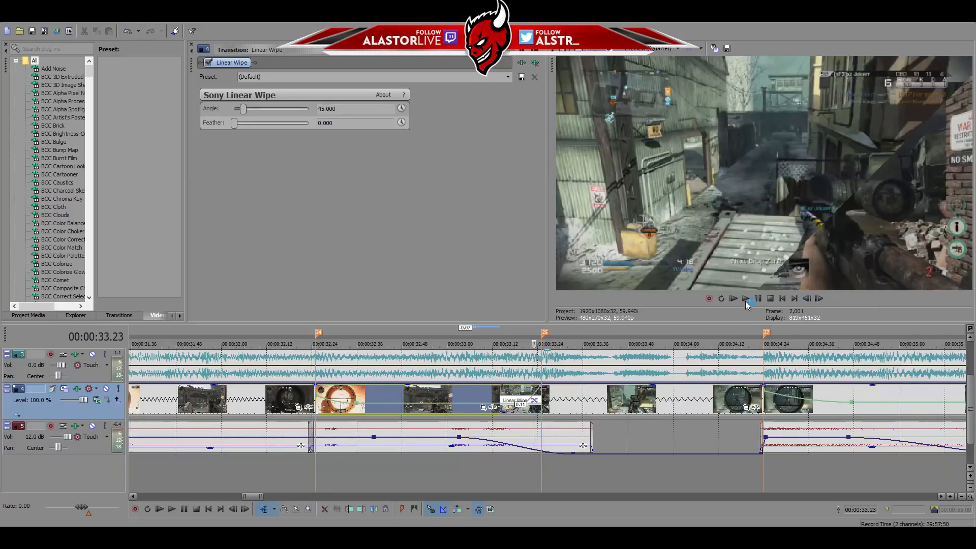
click(806, 300)
click(806, 299)
click(807, 299)
click(807, 300)
click(808, 300)
click(807, 300)
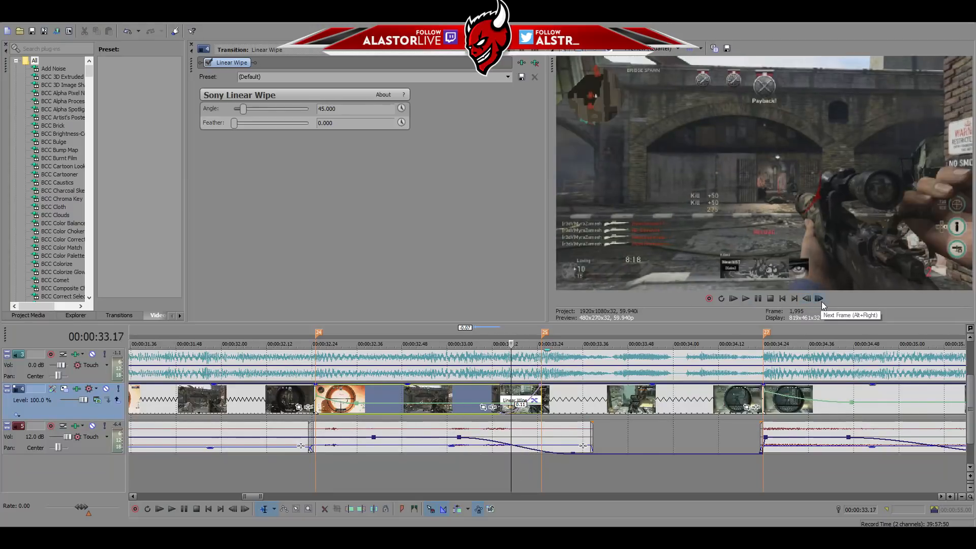
click(821, 301)
click(821, 300)
click(821, 301)
click(821, 301)
click(822, 301)
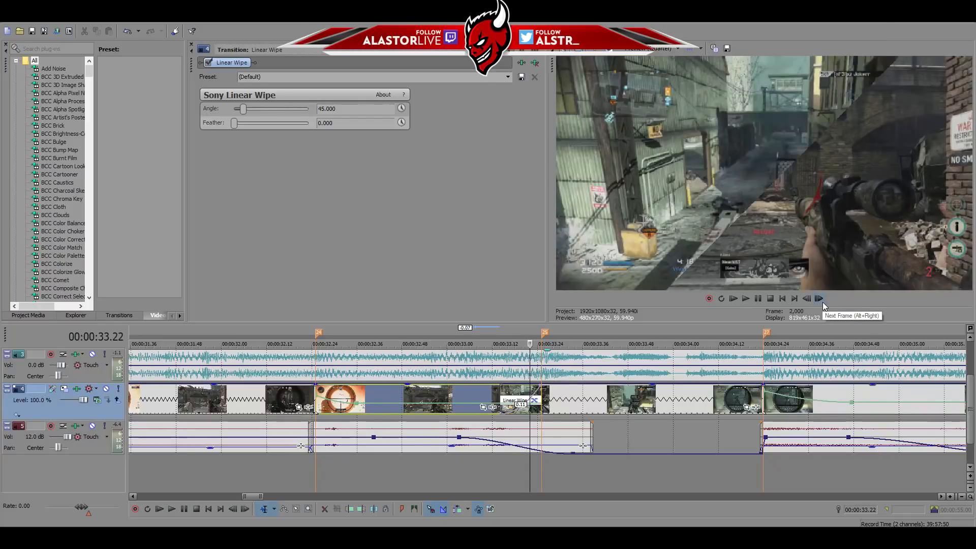
click(819, 300)
click(820, 300)
click(819, 300)
click(820, 299)
click(820, 299)
click(820, 300)
click(820, 299)
click(820, 300)
click(820, 299)
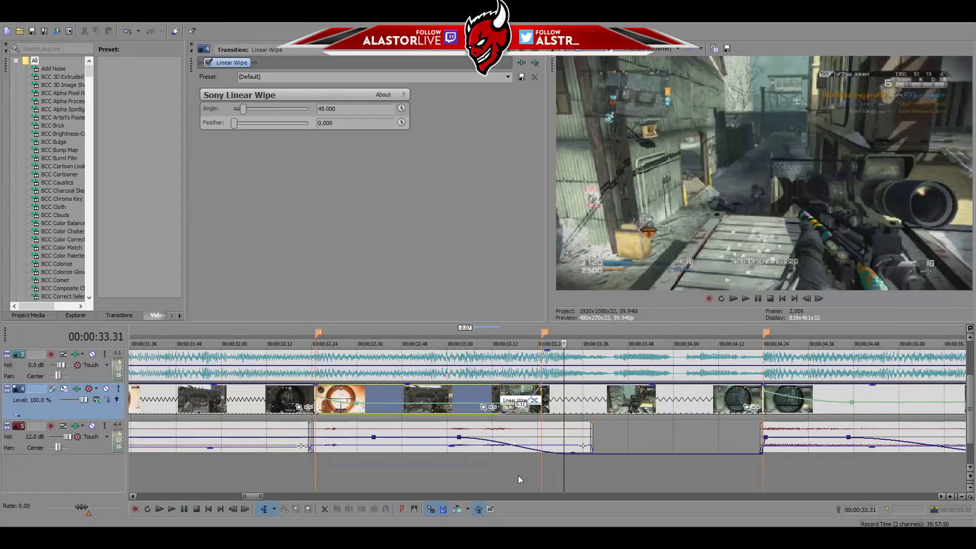
Review the earlier transition at 00:00:11.25 frame by frame for comparison.
click(502, 477)
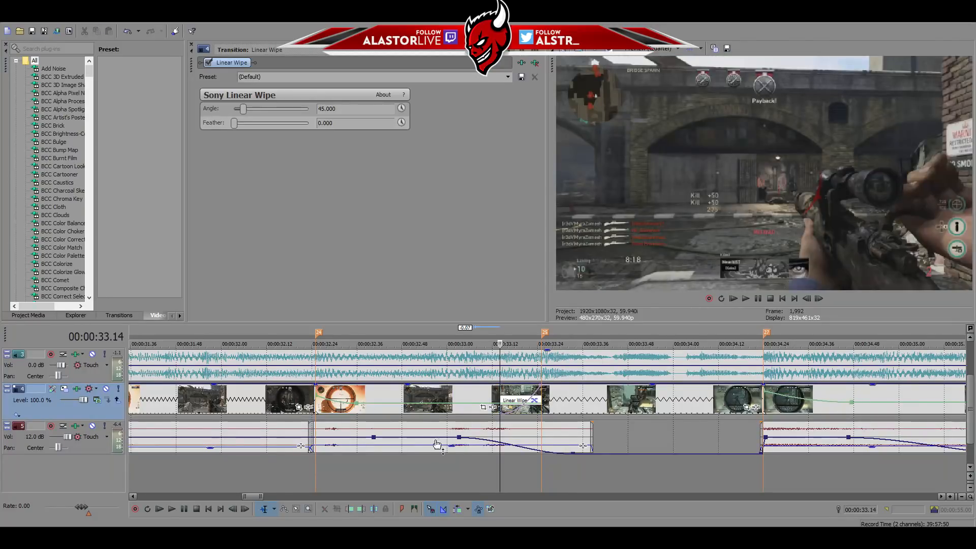
scroll(319, 452, down, 3)
scroll(319, 452, down, 5)
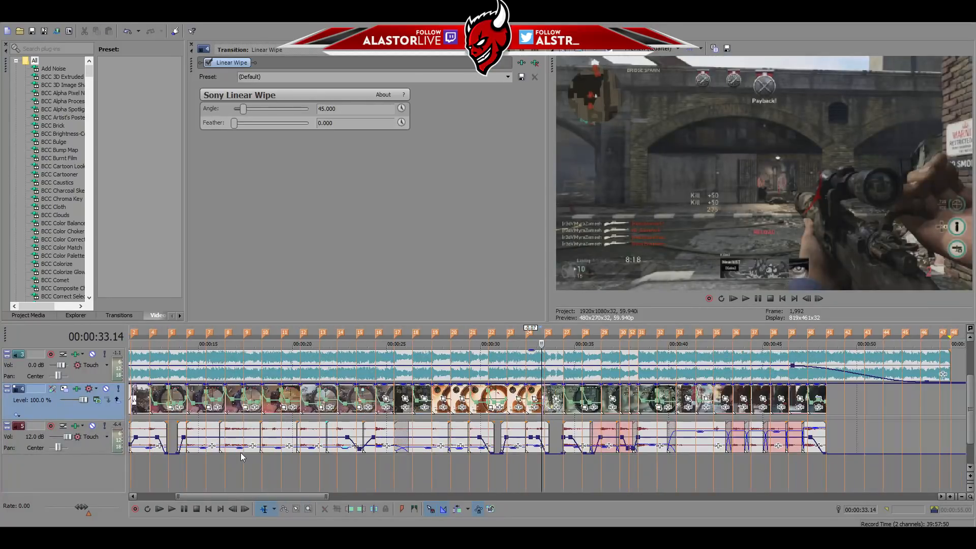
click(232, 464)
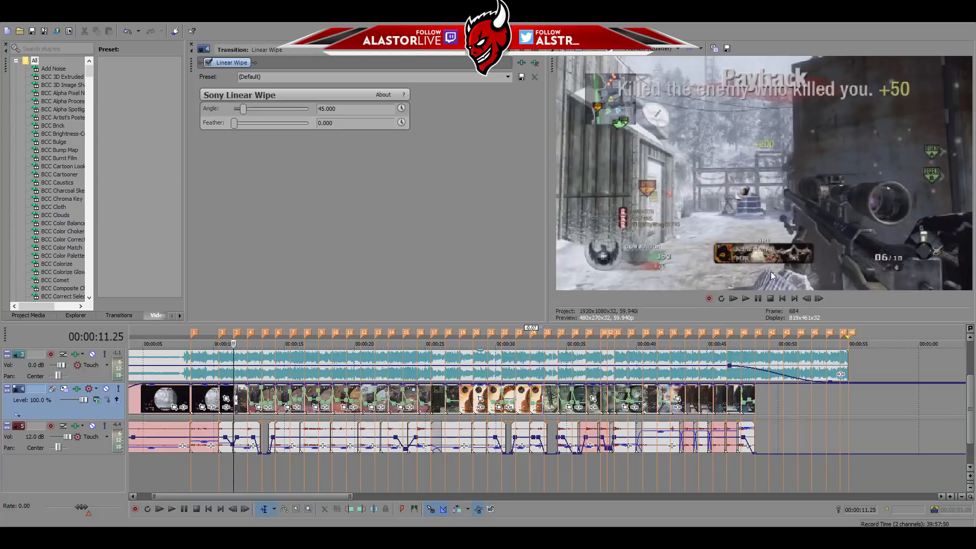
click(819, 298)
click(819, 299)
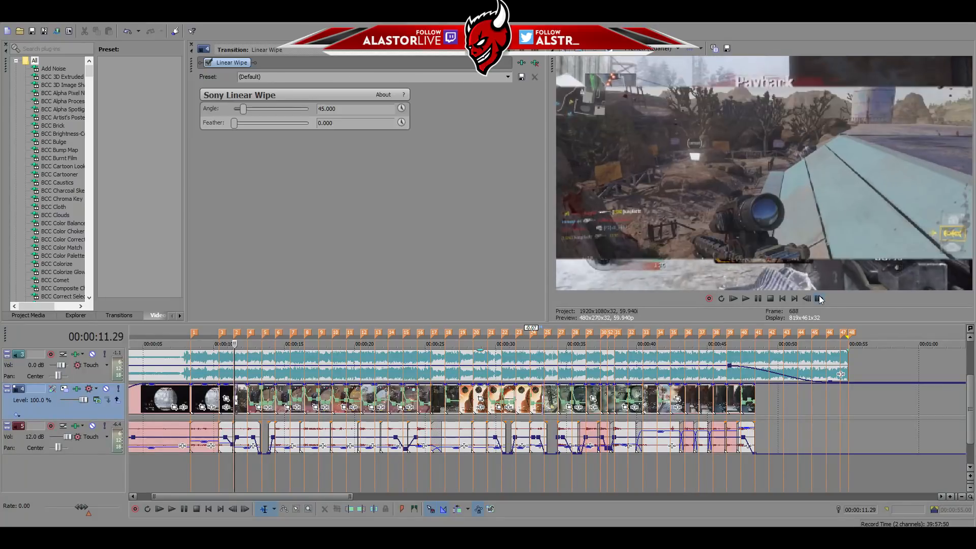
click(819, 299)
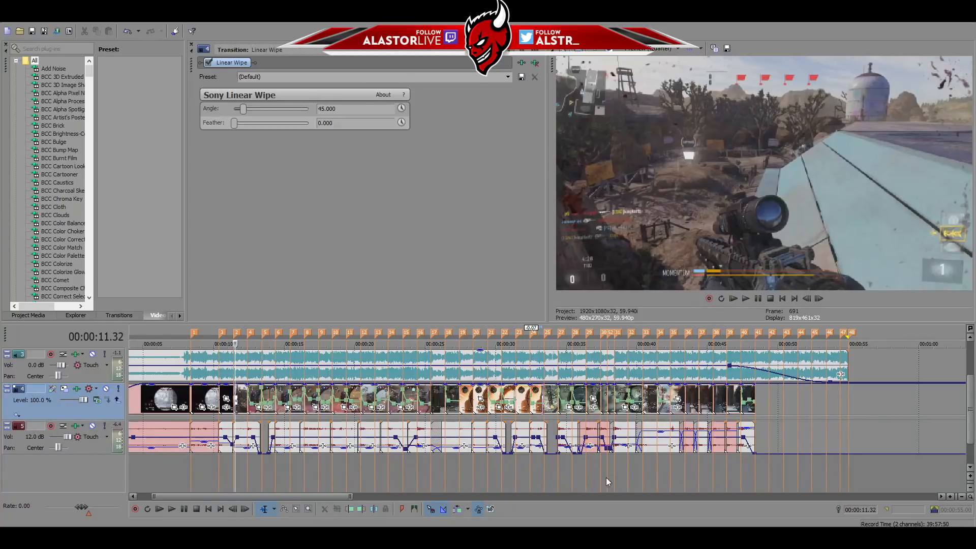
Go back to the Linear Wipe near 00:00:33.25, step back through its frames and play the transition.
click(431, 472)
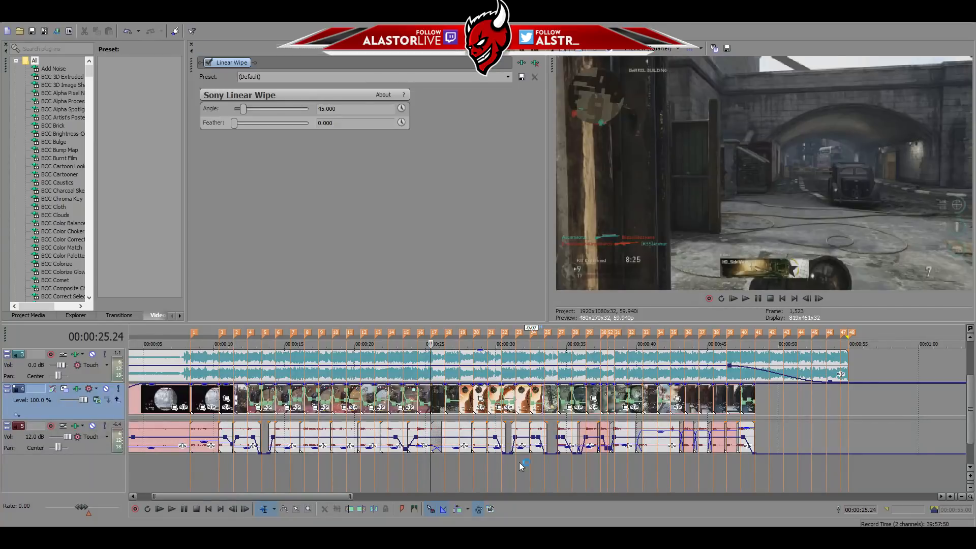
click(599, 468)
click(543, 465)
scroll(544, 465, up, 3)
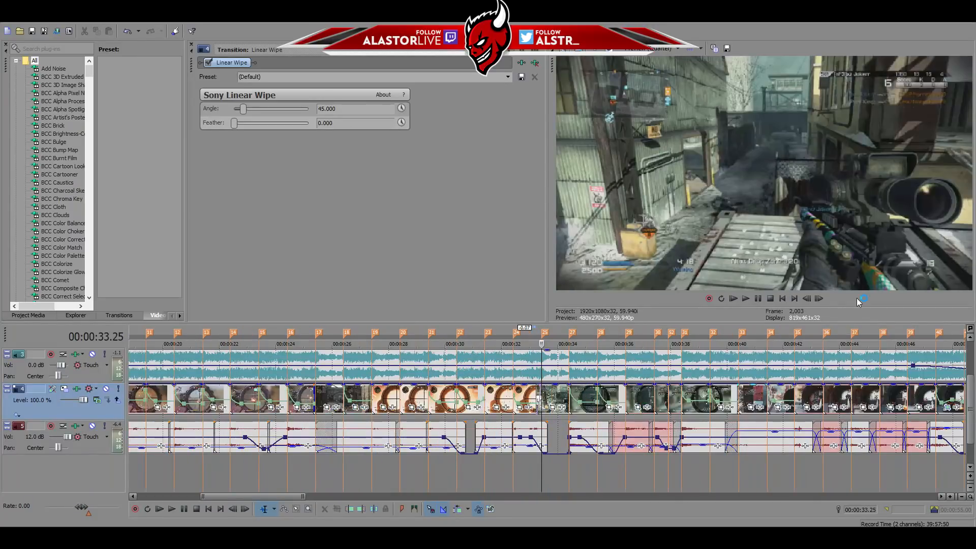
click(808, 297)
click(808, 297)
click(808, 297)
click(808, 297)
click(808, 298)
click(808, 297)
click(808, 298)
click(809, 298)
key(space)
key(space)
key(space)
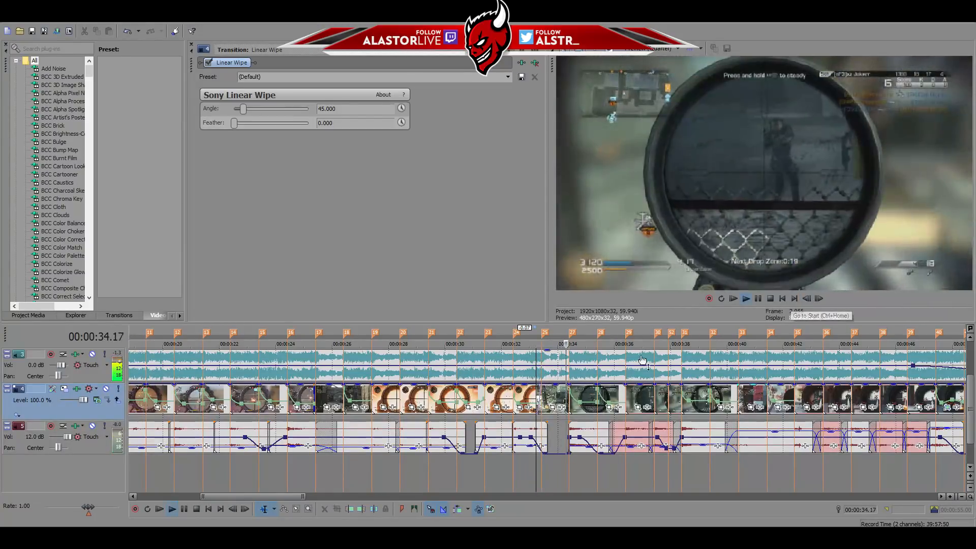
key(space)
Locate the cut between the two clips near 00:00:40.00 and play through it.
scroll(575, 438, down, 3)
scroll(556, 458, up, 4)
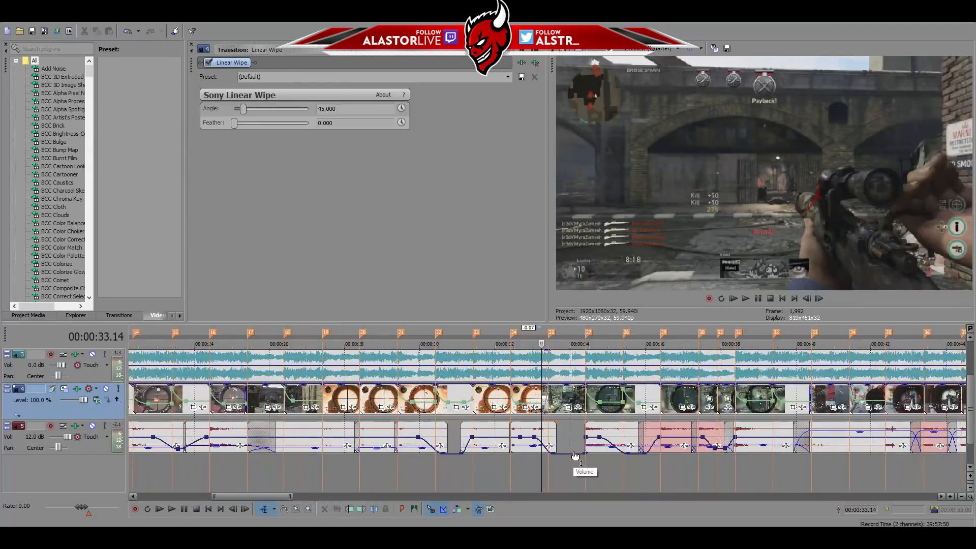
scroll(592, 445, down, 3)
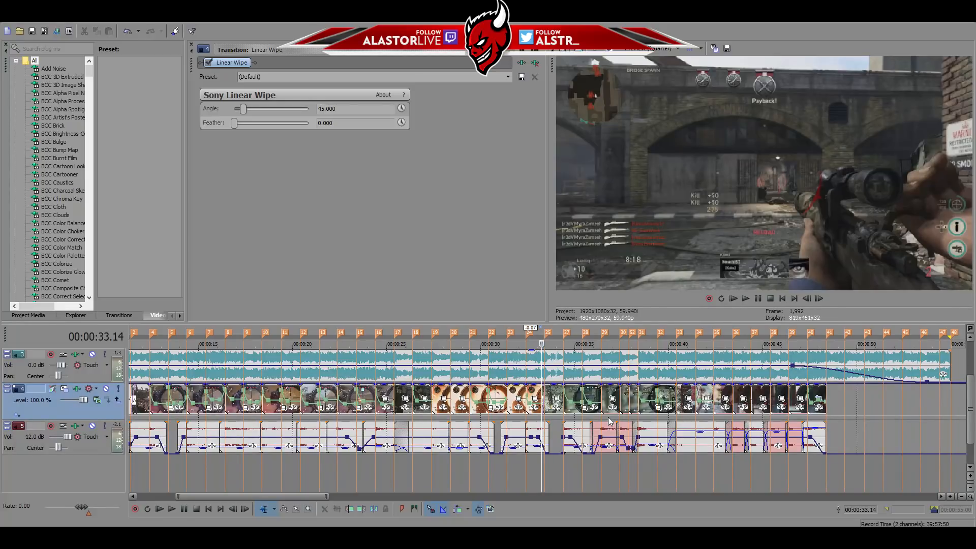
scroll(610, 420, up, 2)
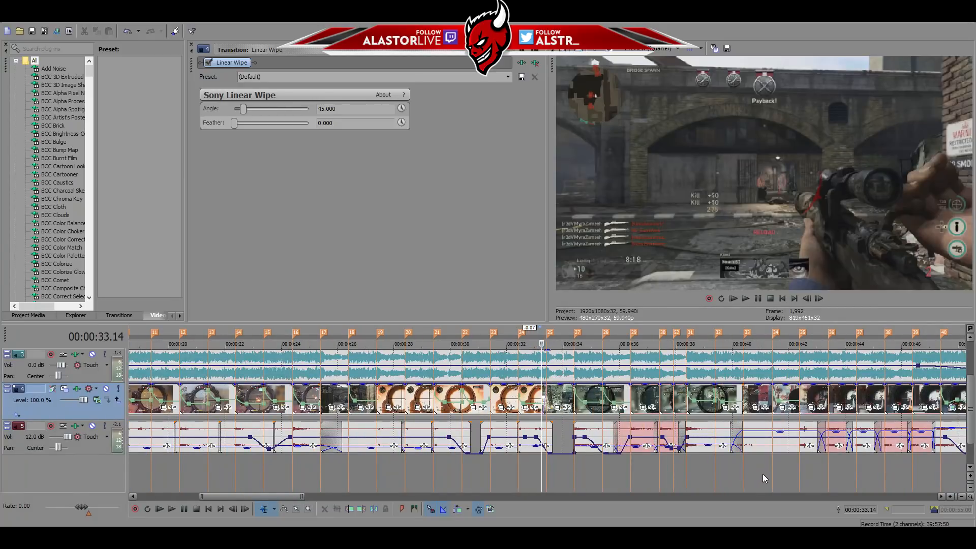
click(723, 473)
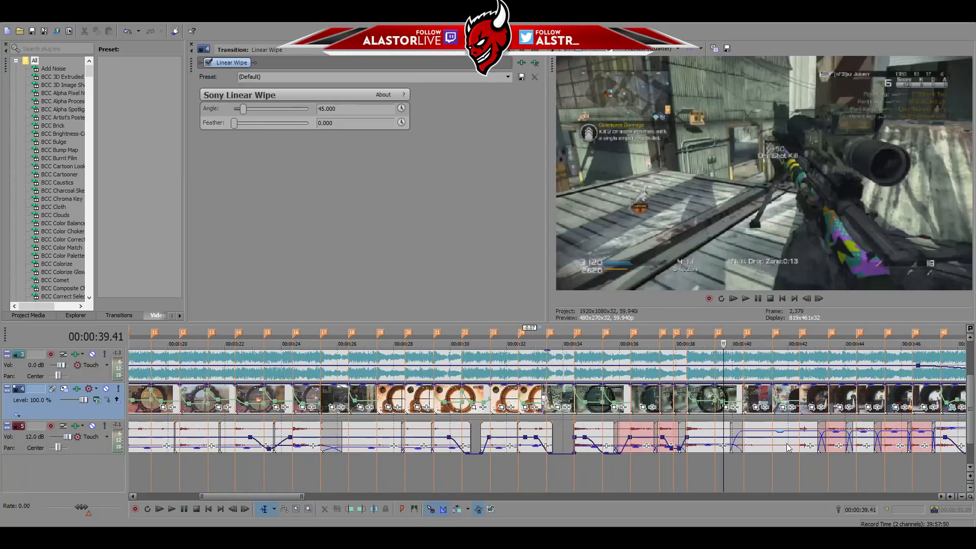
click(770, 471)
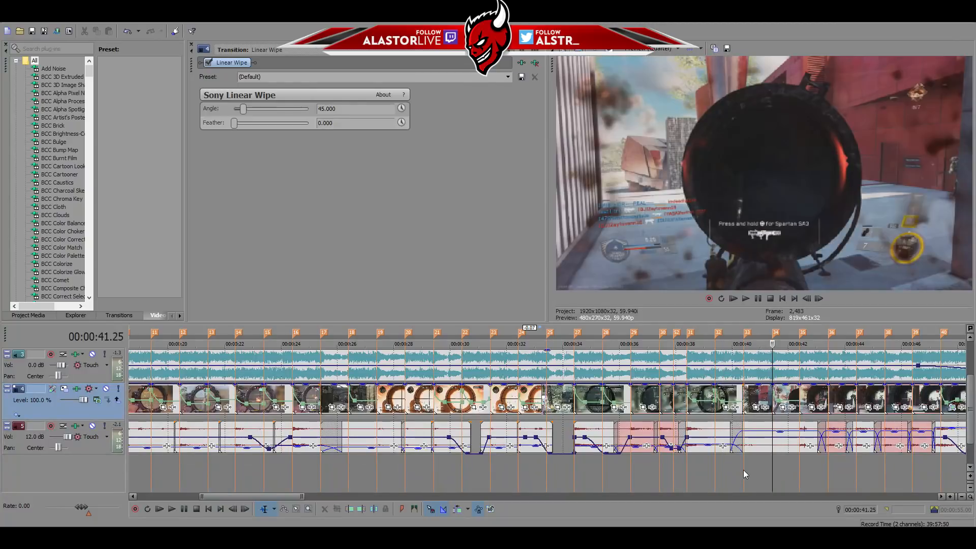
click(743, 470)
scroll(743, 469, up, 1)
key(space)
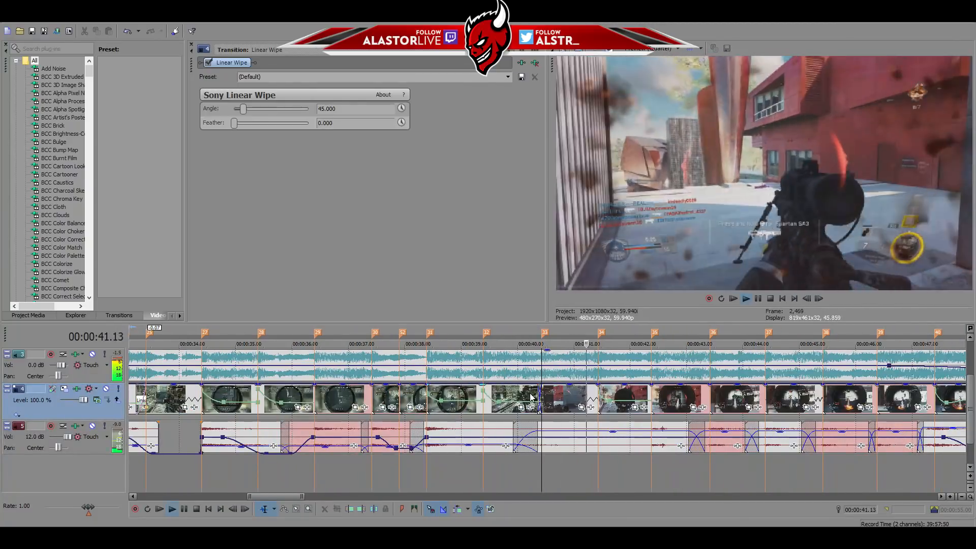
key(space)
click(513, 471)
key(space)
key(space)
Overlap the clips at the cut near 00:00:40.00 and apply the Sony Gradient Wipe transition to them.
mouse_move(542, 392)
mouse_down()
mouse_move(558, 394)
mouse_move(530, 396)
mouse_up()
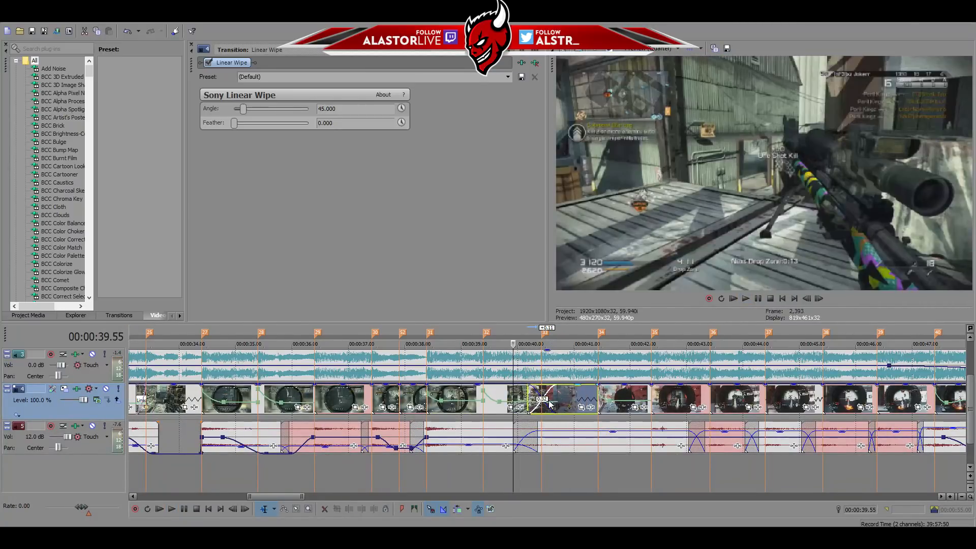
scroll(558, 403, up, 1)
scroll(585, 410, up, 1)
right_click(613, 402)
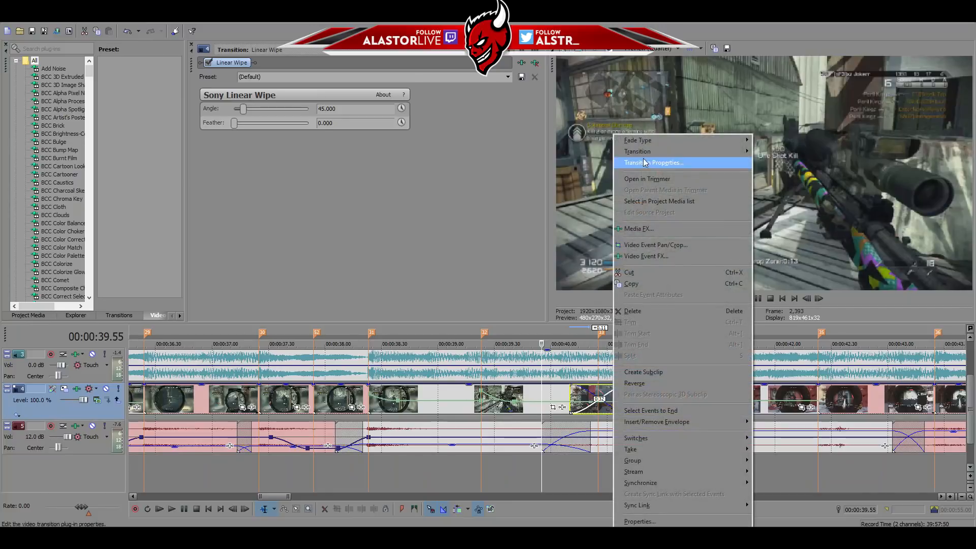
click(650, 163)
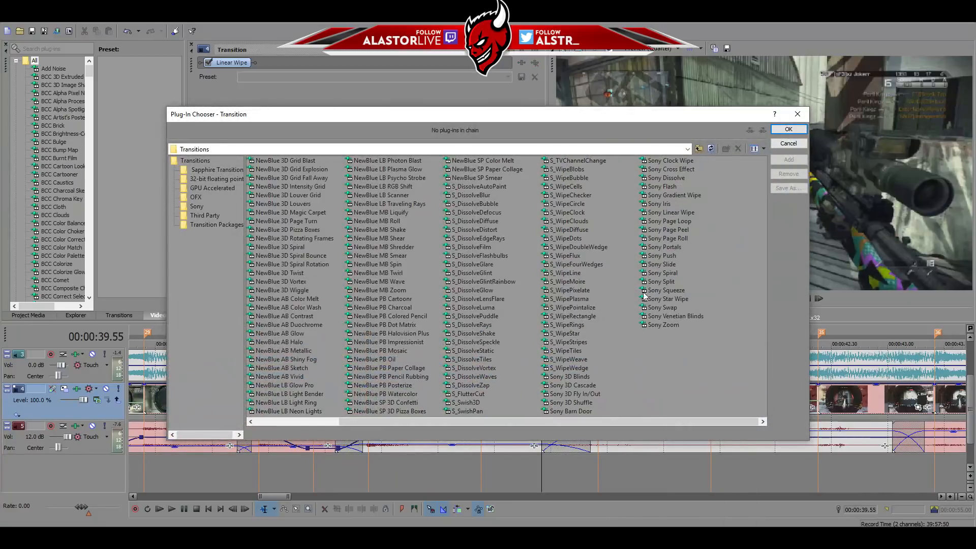
double_click(681, 196)
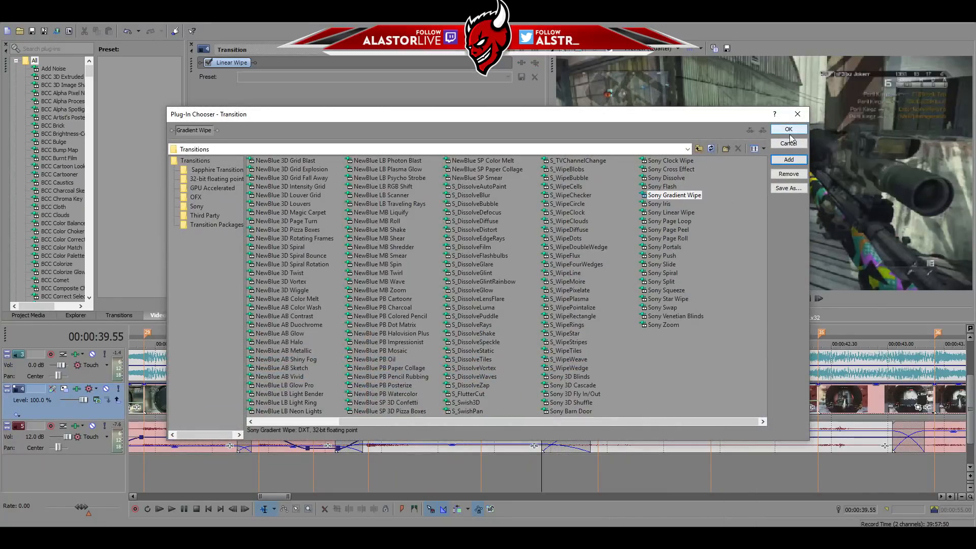
click(789, 130)
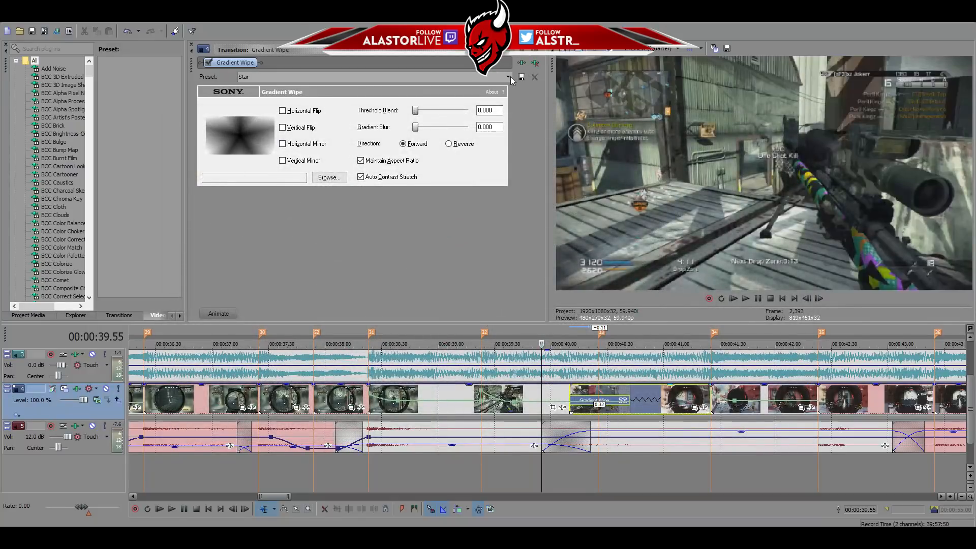
Apply the Nebulous preset to the Gradient Wipe and play the transition from its start.
click(509, 76)
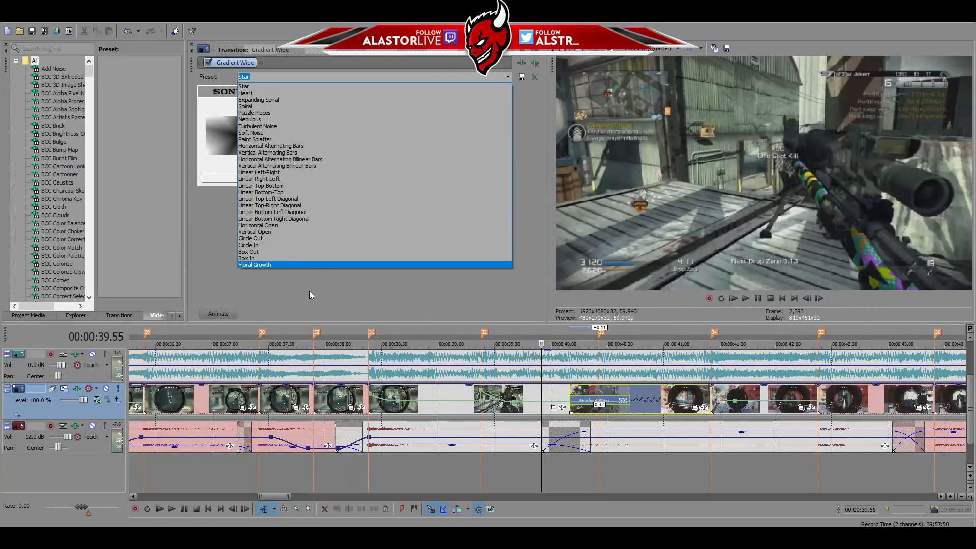
click(257, 120)
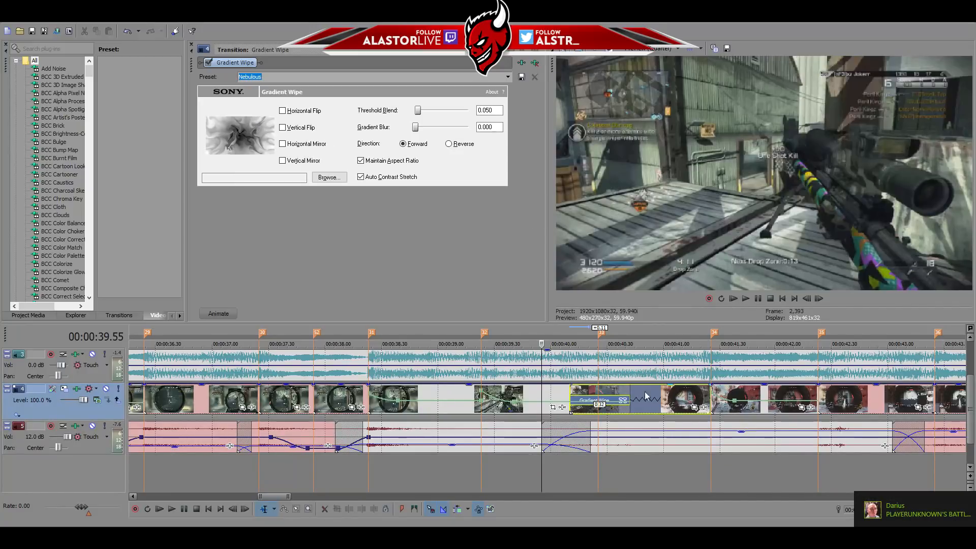
click(568, 396)
click(745, 299)
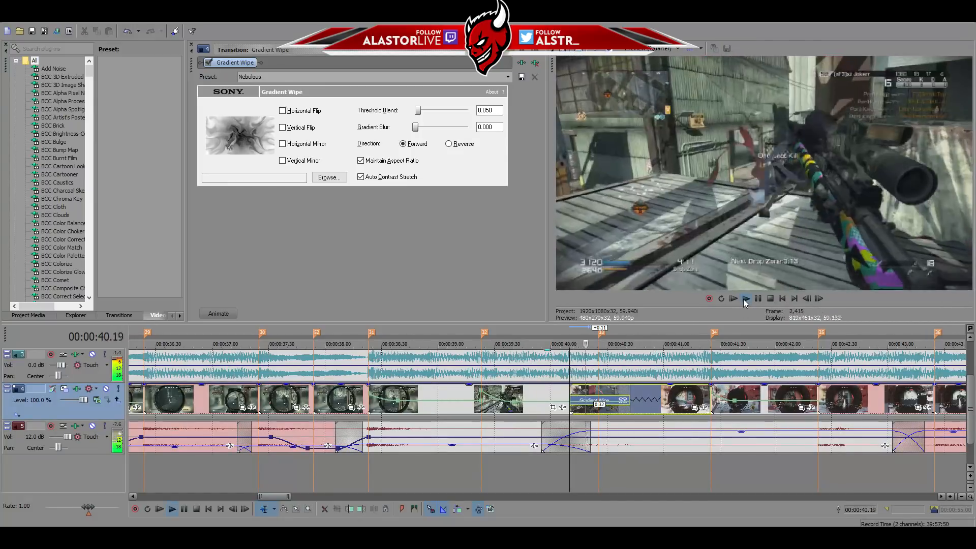
click(746, 299)
click(771, 300)
Advance frame by frame through the Gradient Wipe to 00:00:40.26 to examine the Nebulous pattern.
click(822, 298)
click(822, 298)
click(822, 298)
click(821, 297)
click(822, 298)
click(821, 298)
click(821, 298)
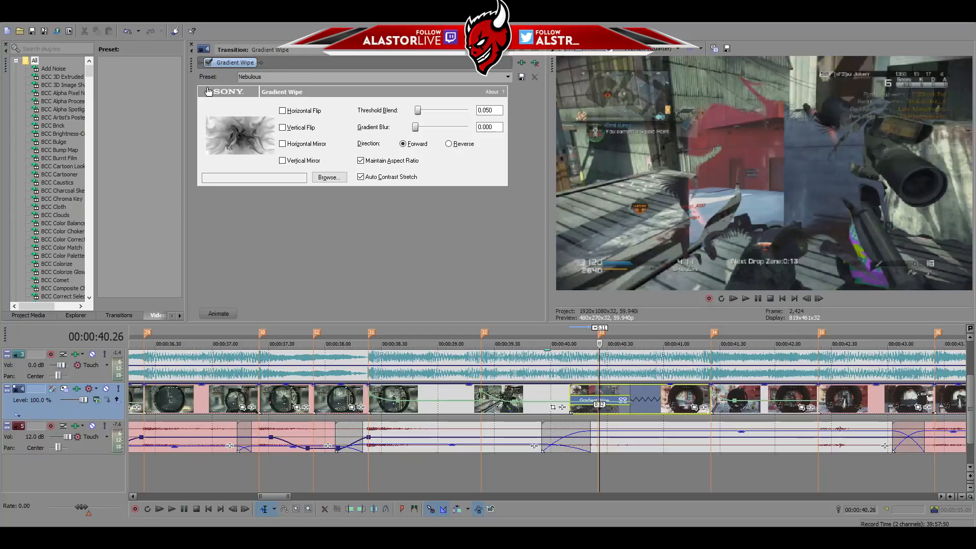
Try the horizontal and vertical flip and mirror options on the Gradient Wipe, and switch them all off again.
click(283, 111)
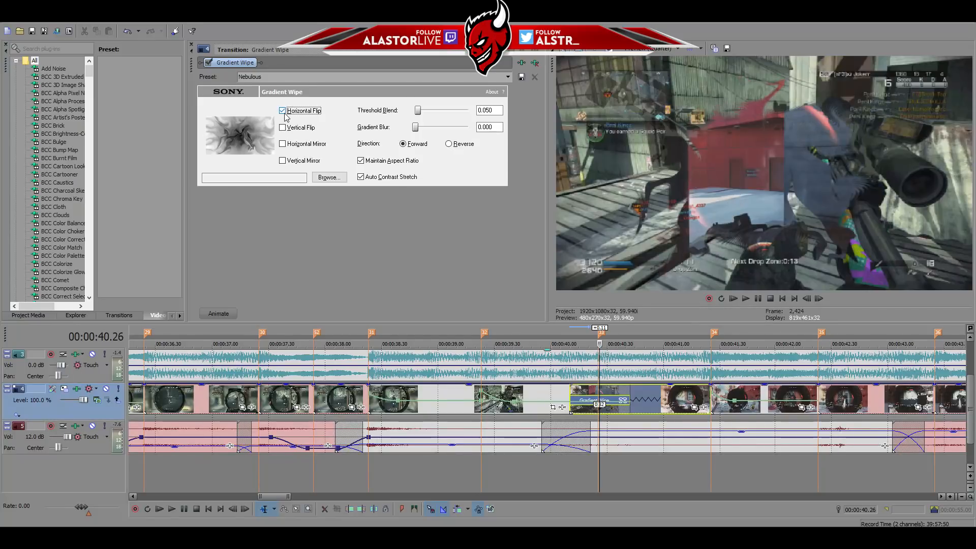
click(282, 145)
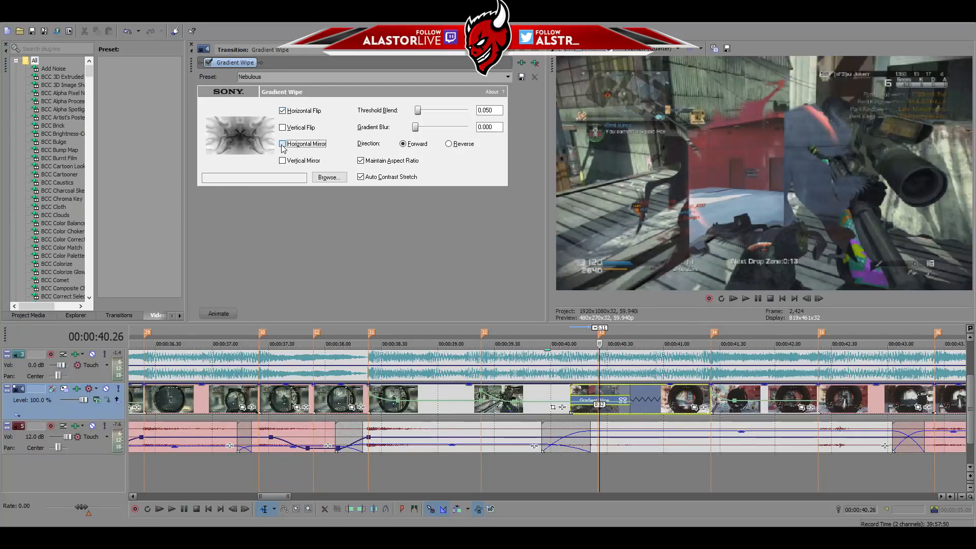
click(284, 161)
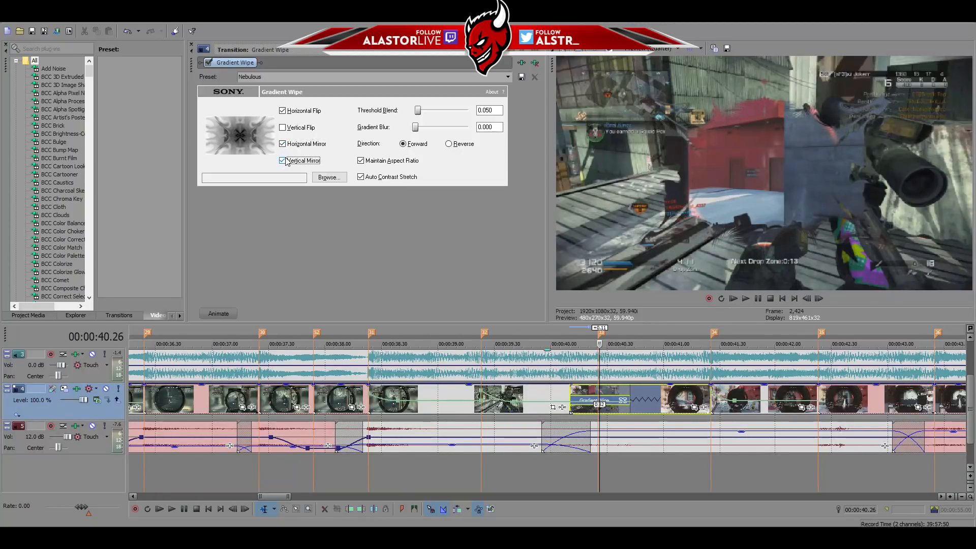
click(283, 128)
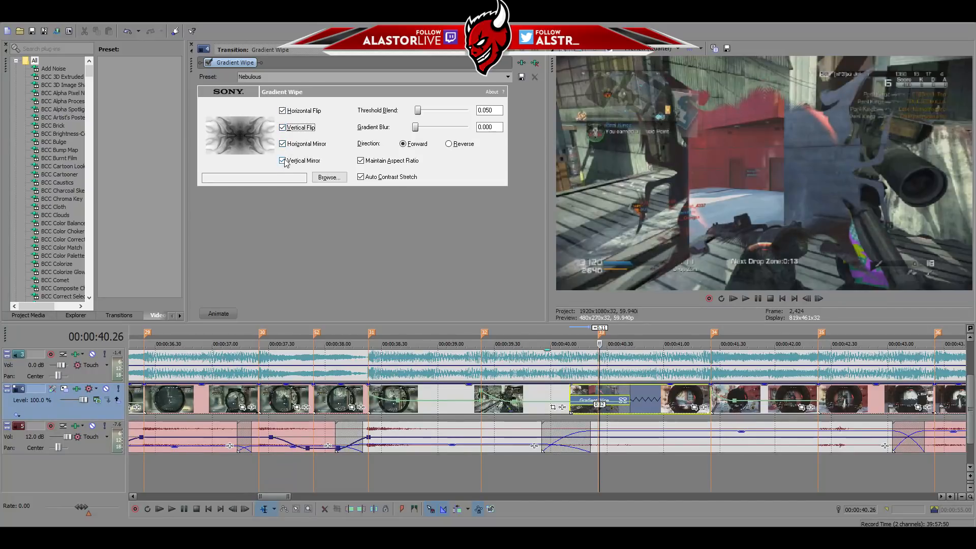
click(283, 161)
click(283, 144)
click(283, 128)
click(283, 110)
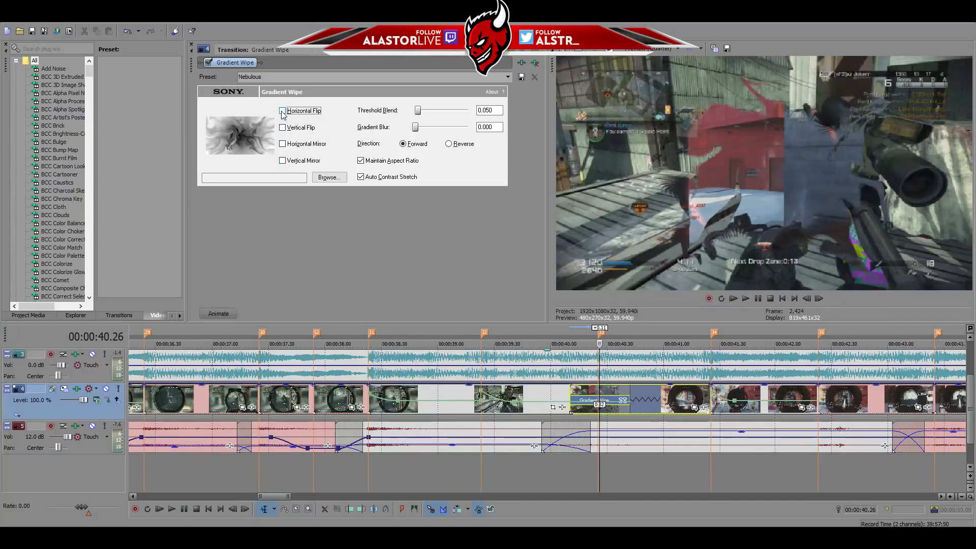
Try Vertical Flip, the Reverse direction and Horizontal Flip on the Gradient Wipe, restoring the Forward direction and clearing both flips.
click(283, 128)
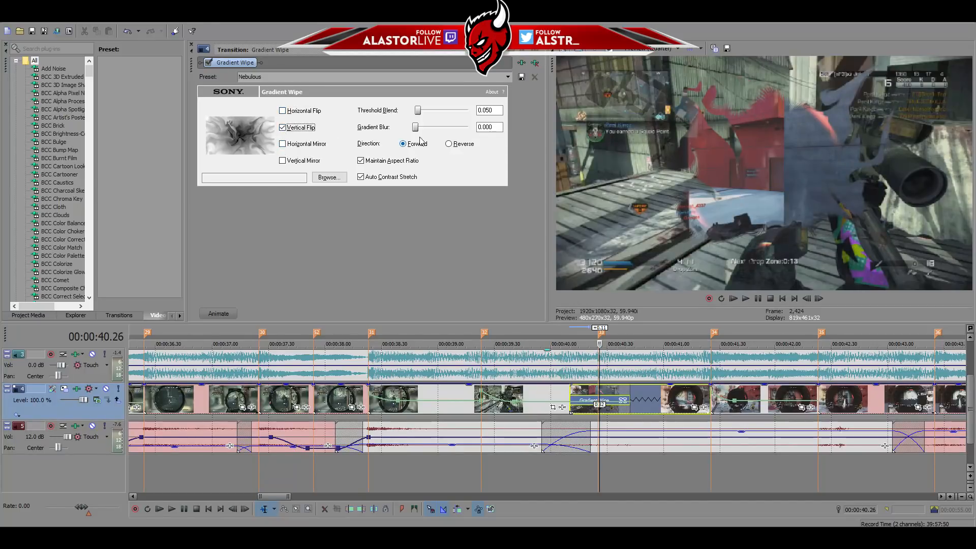
click(449, 145)
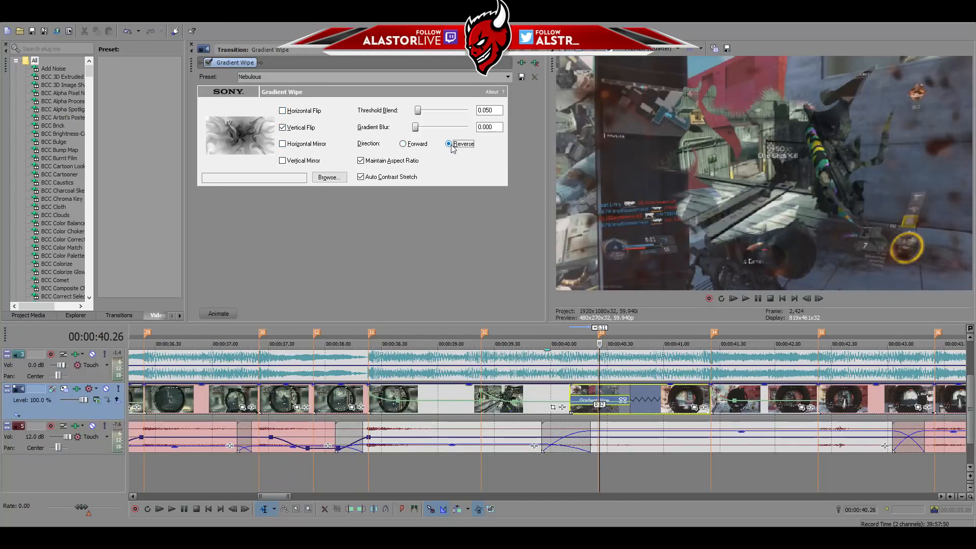
click(402, 145)
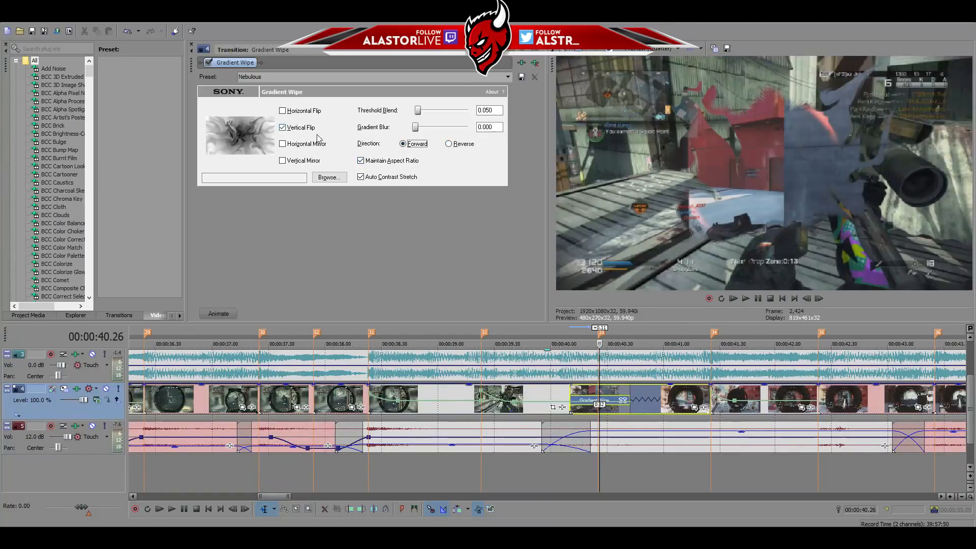
click(283, 128)
click(284, 111)
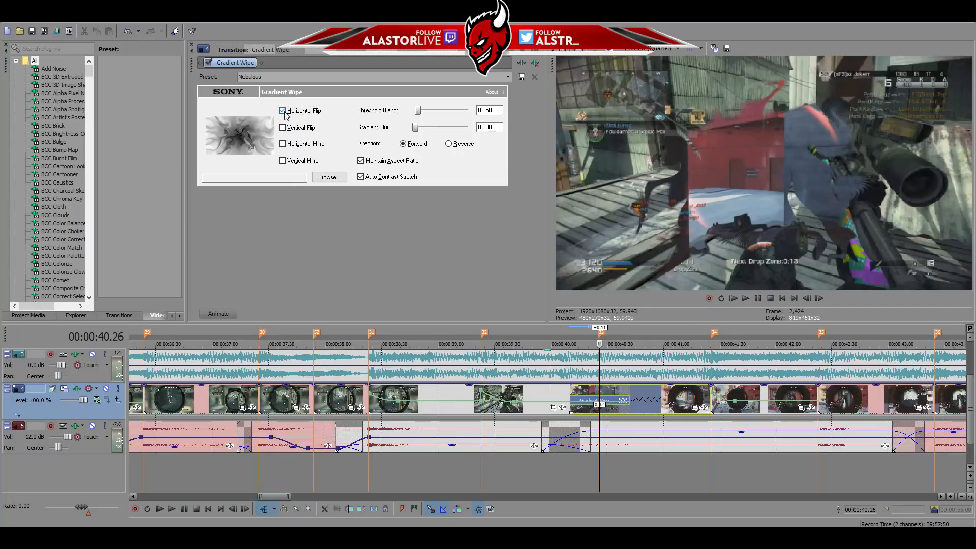
click(283, 111)
Enable Horizontal Mirror, Vertical Flip and Vertical Mirror for the Nebulous Gradient Wipe.
click(283, 144)
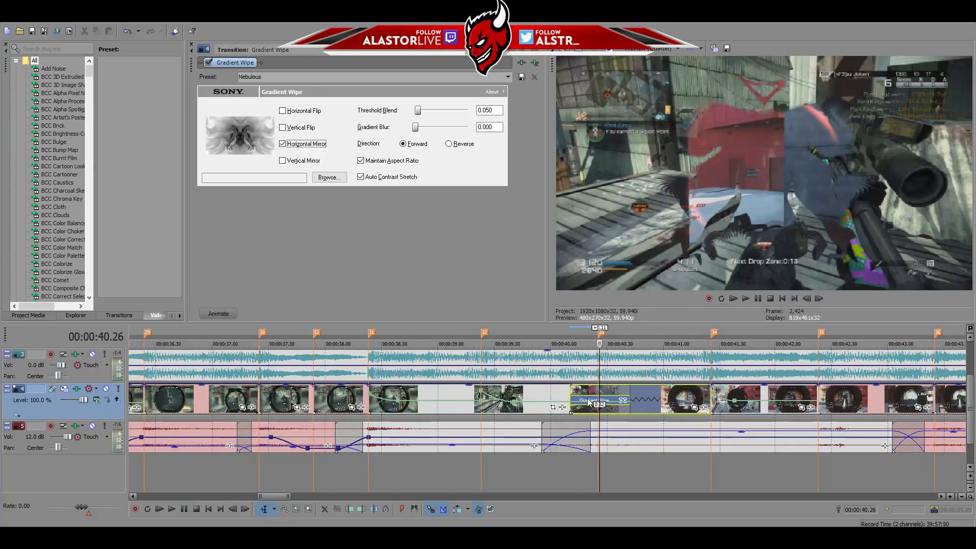
click(598, 442)
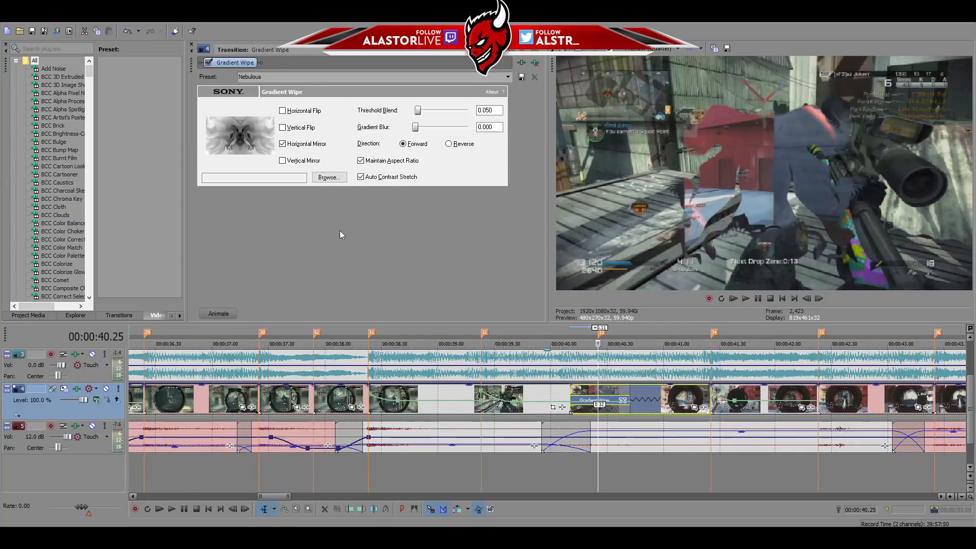
click(283, 128)
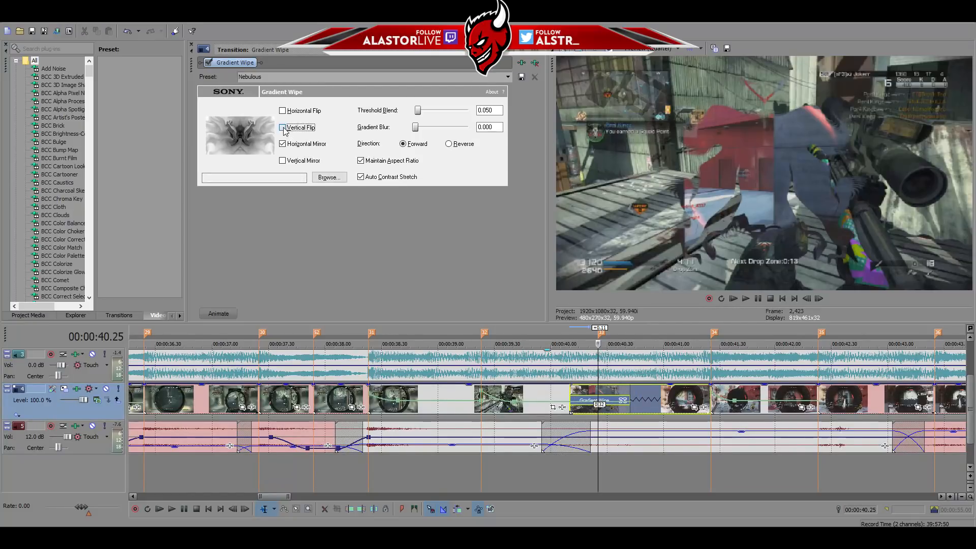
click(281, 161)
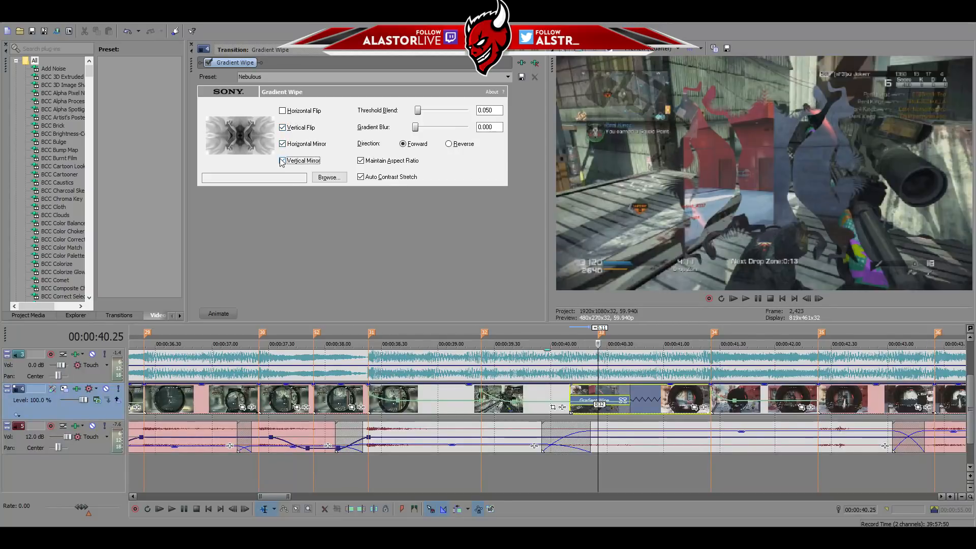
click(282, 161)
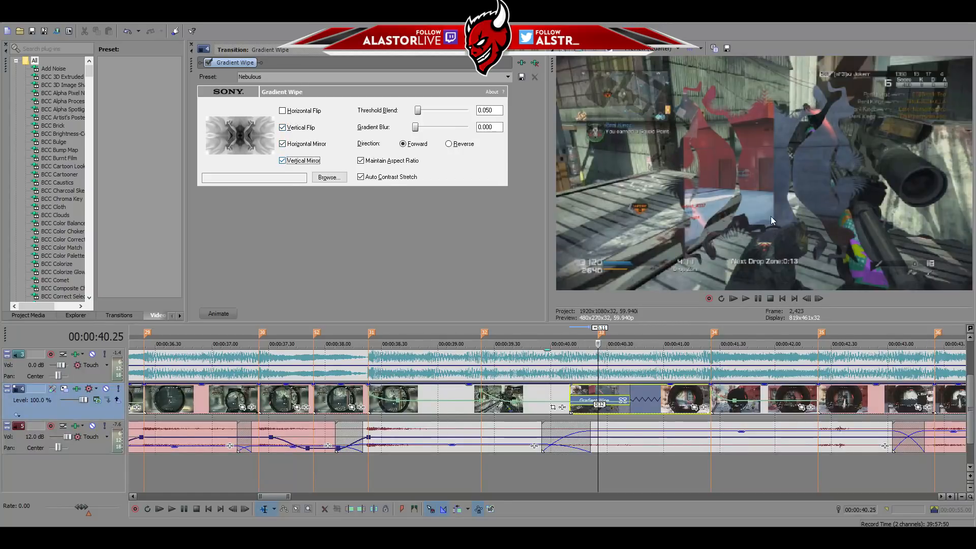
Play through the mirrored Gradient Wipe from just before its start at 00:00:40.08.
click(806, 299)
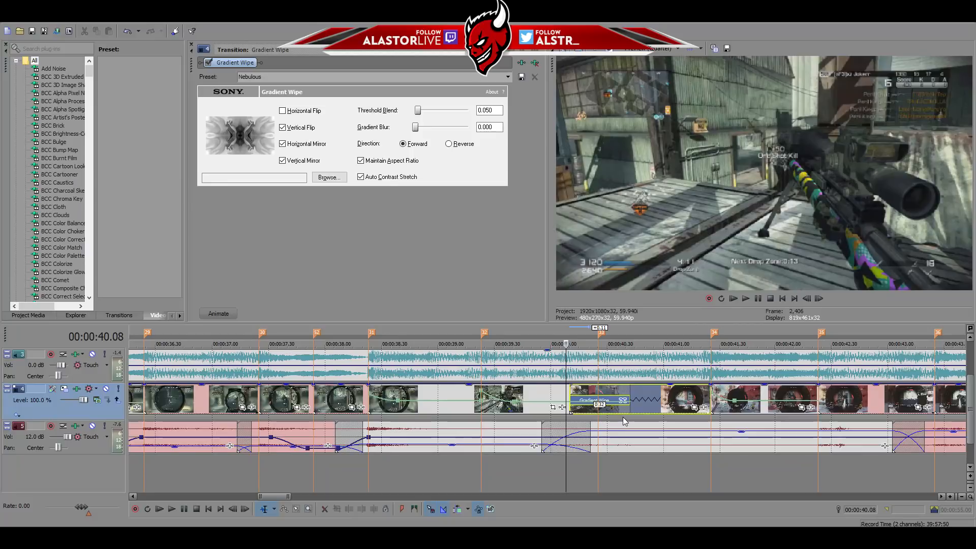
key(space)
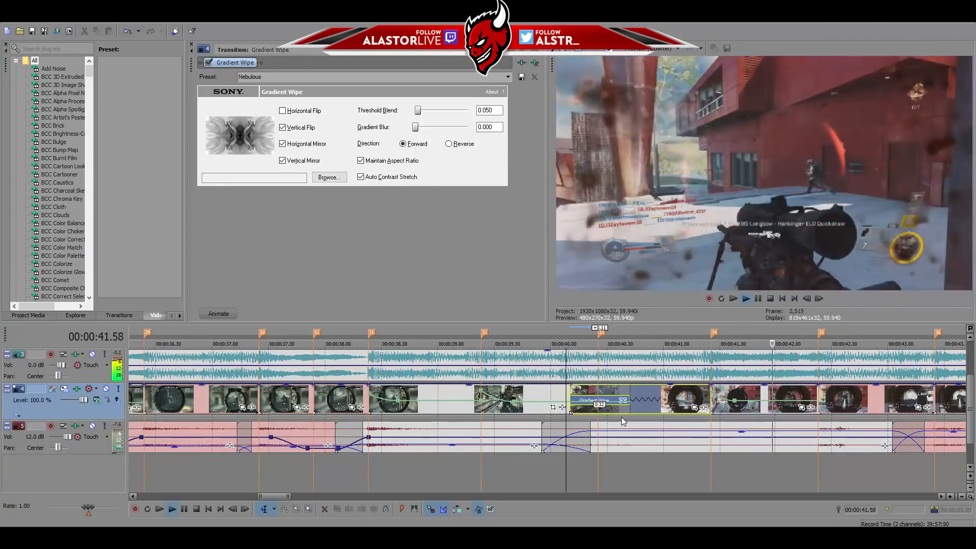
key(space)
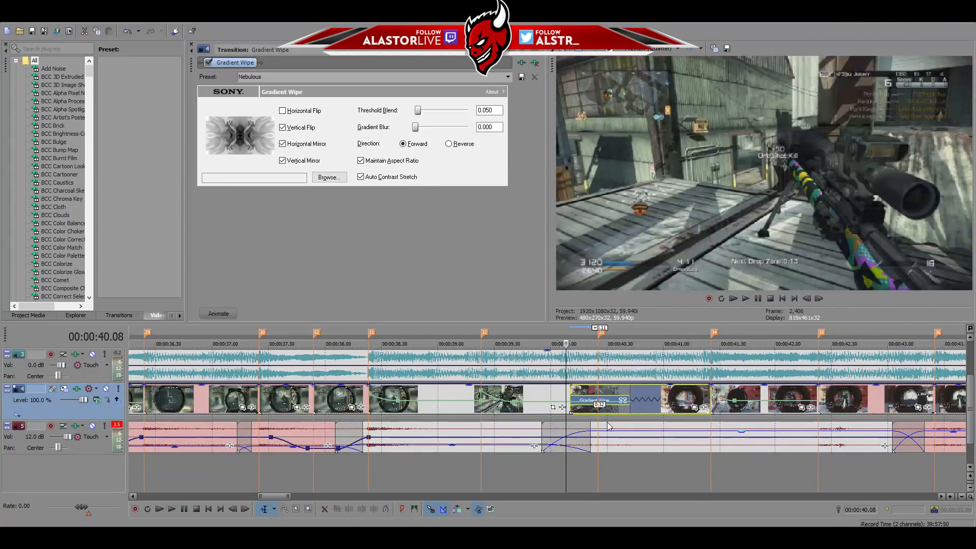
Go back to 00:00:19.24 in the montage to review the earlier clips from there.
scroll(590, 429, down, 3)
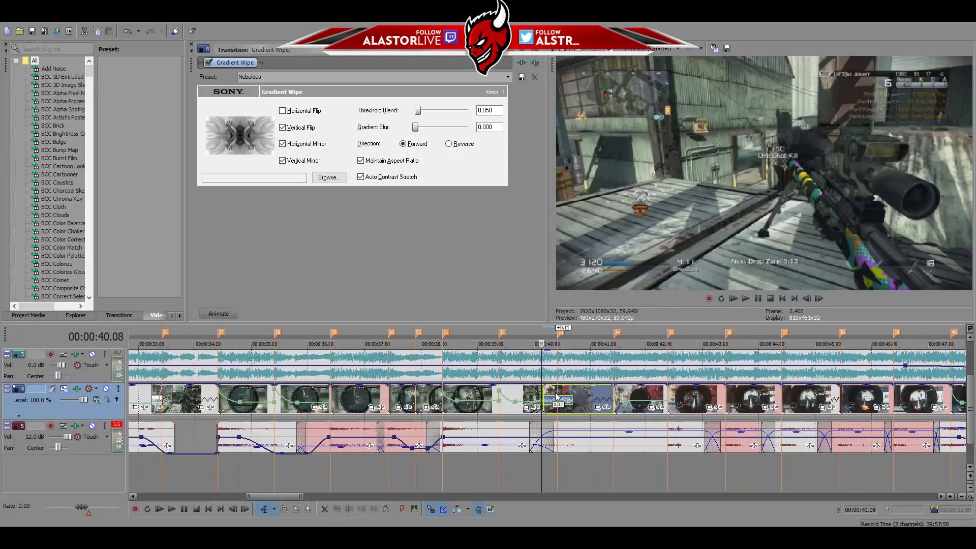
scroll(524, 409, down, 1)
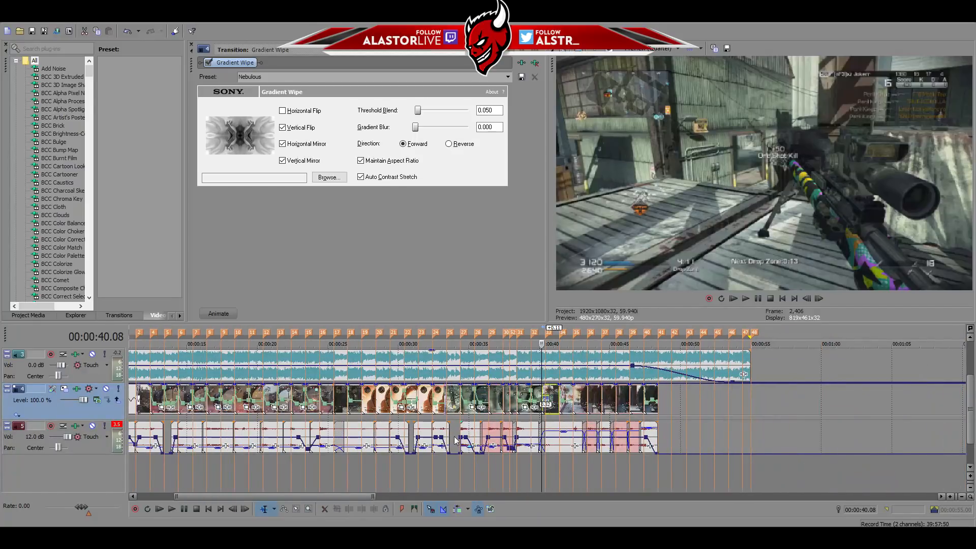
click(249, 480)
key(space)
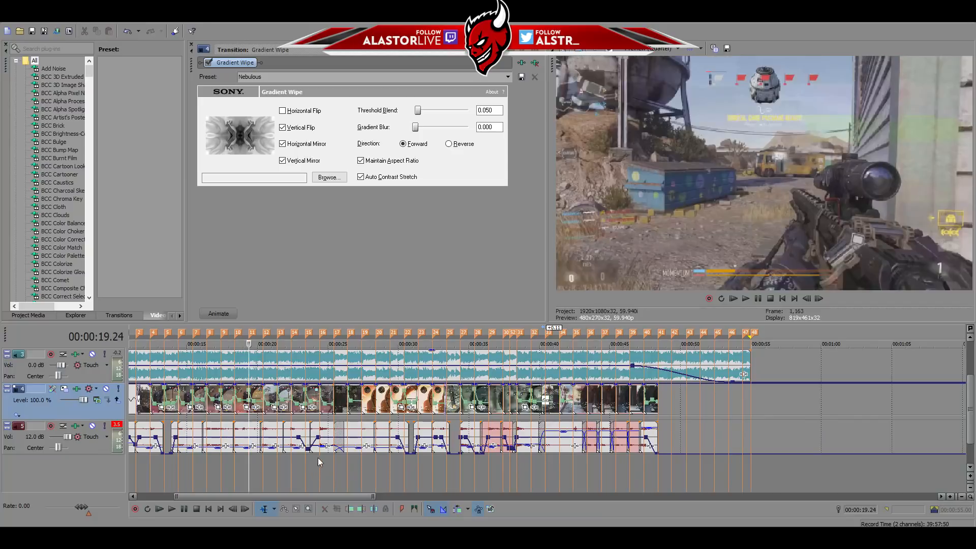
Play the montage and check the clip cuts between about 21 and 28 seconds on the timeline.
scroll(380, 456, up, 1)
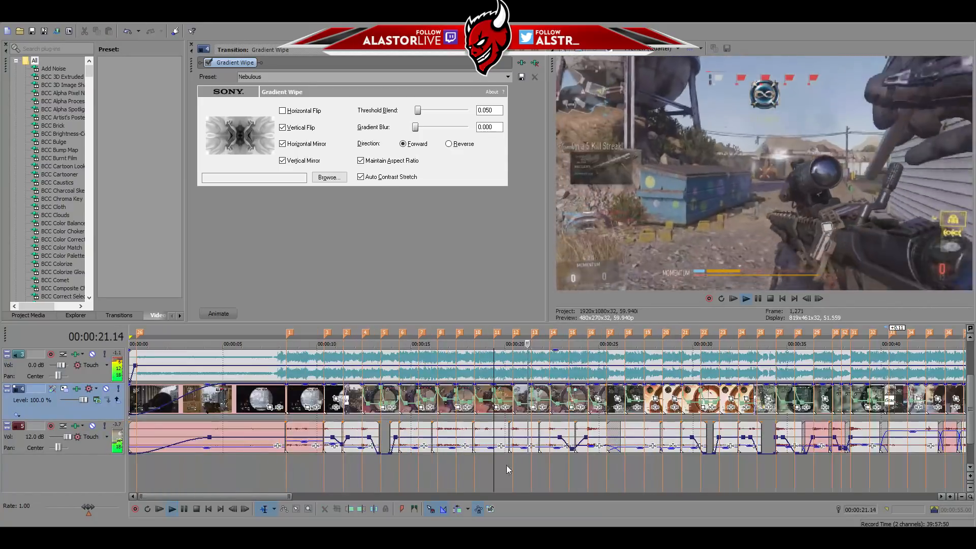
key(space)
click(606, 471)
click(621, 472)
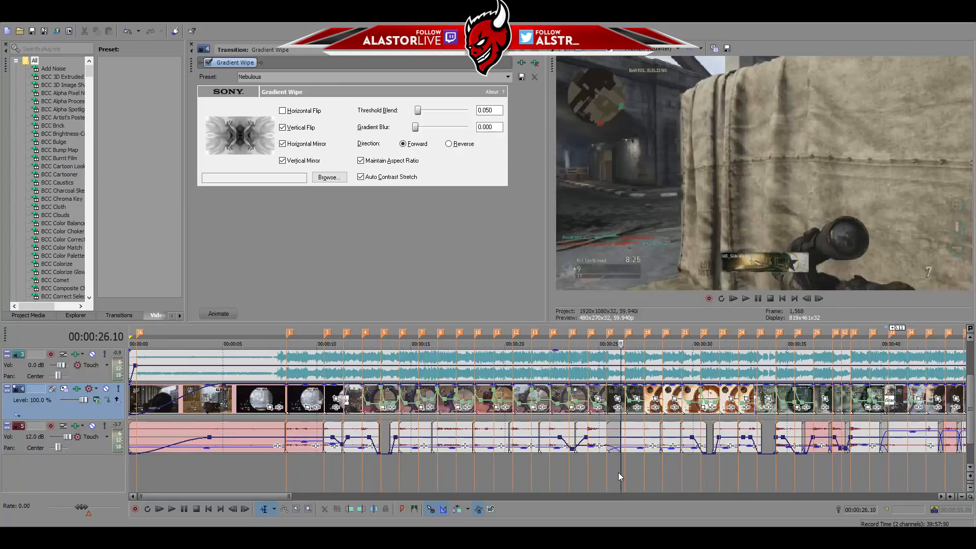
click(625, 476)
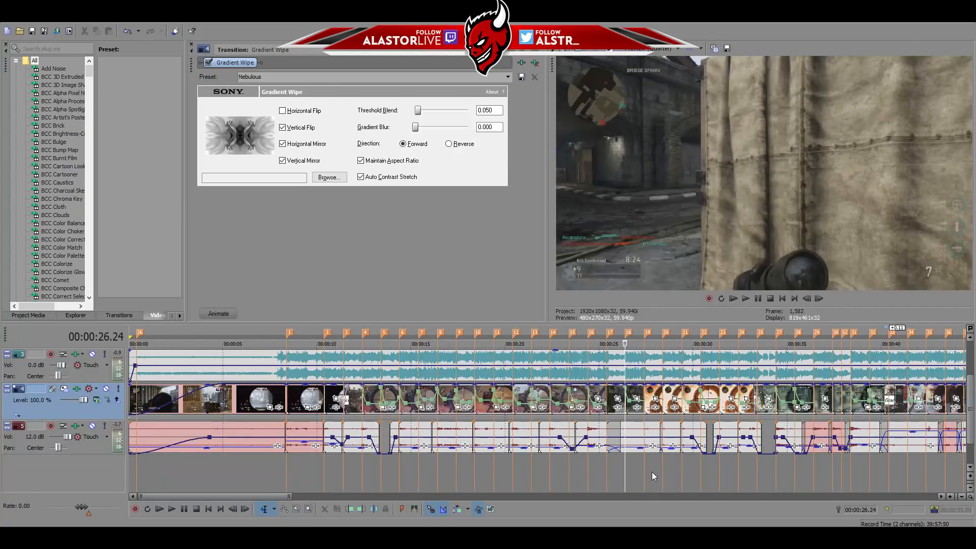
click(642, 472)
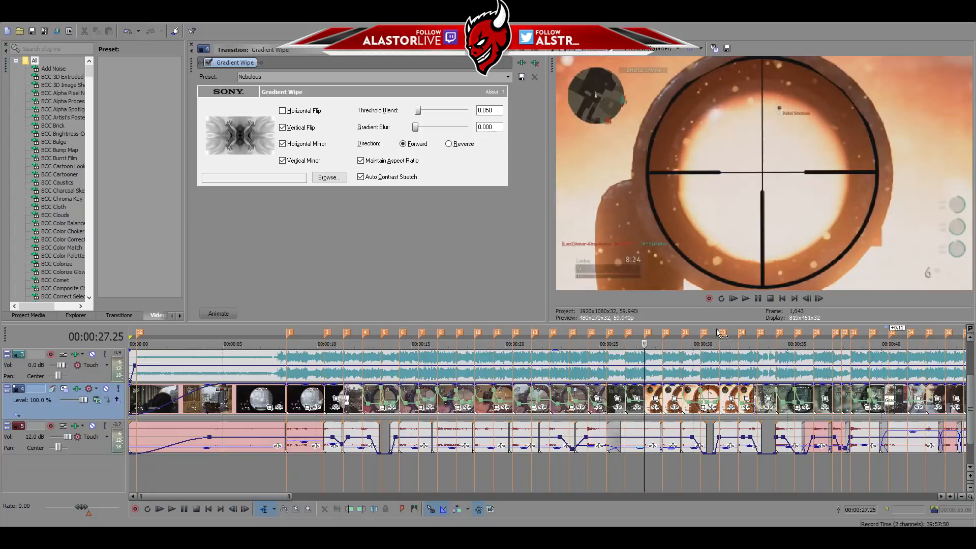
click(811, 297)
click(810, 297)
click(810, 297)
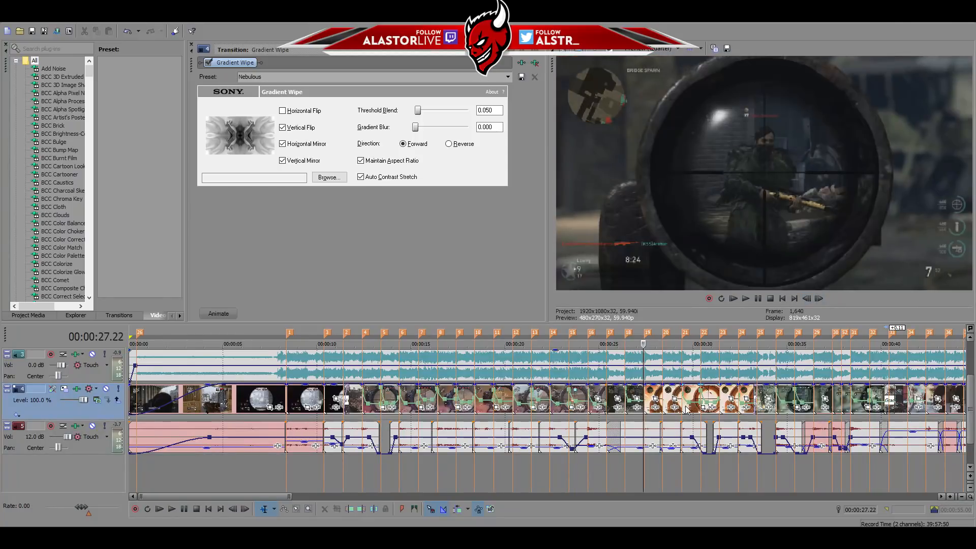
Examine the crossfade between the two clips near 00:00:25.23 frame by frame.
click(606, 465)
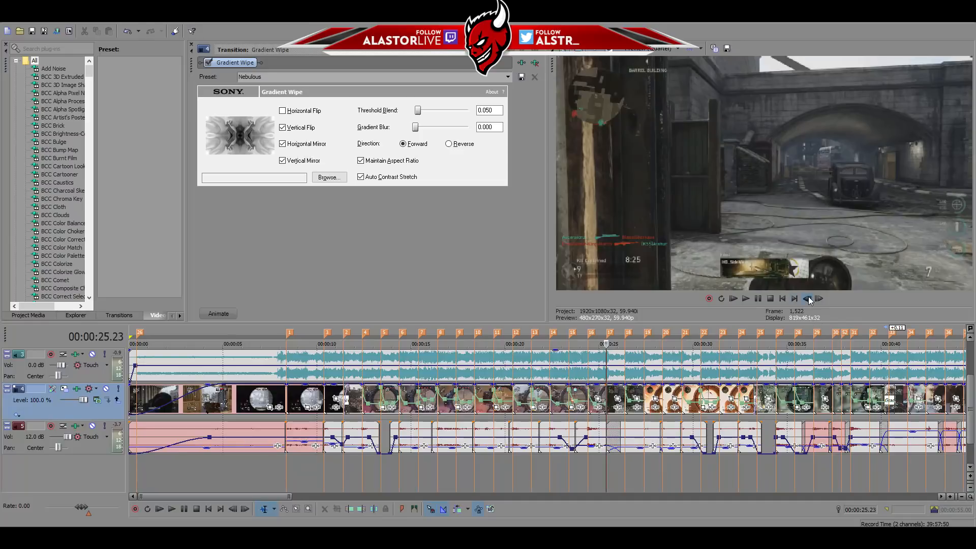
click(810, 298)
click(810, 299)
click(810, 299)
click(819, 299)
click(819, 299)
click(819, 299)
click(818, 299)
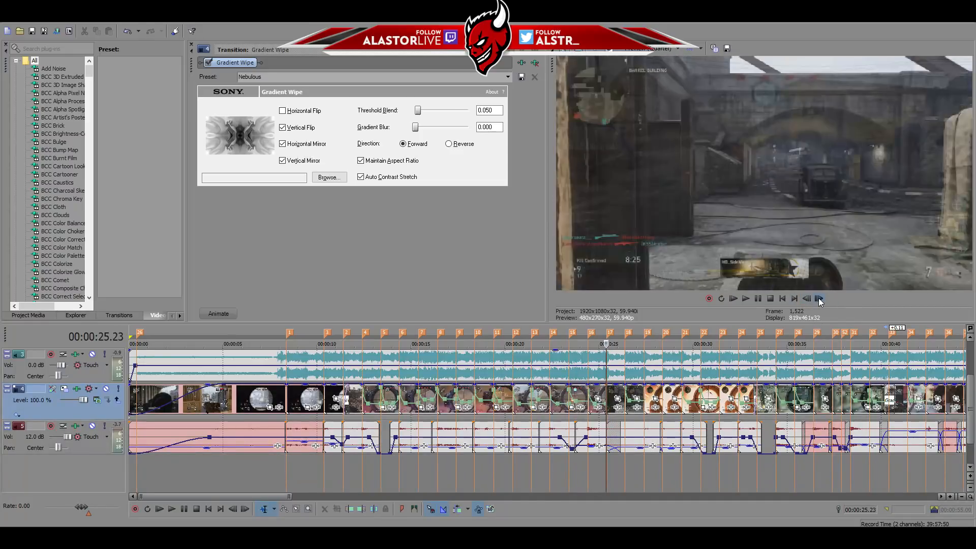
Change the crossfade near 00:00:25.23 to a Sony Iris transition with the Circle, Out, Center preset.
scroll(626, 467, up, 1)
scroll(563, 459, up, 5)
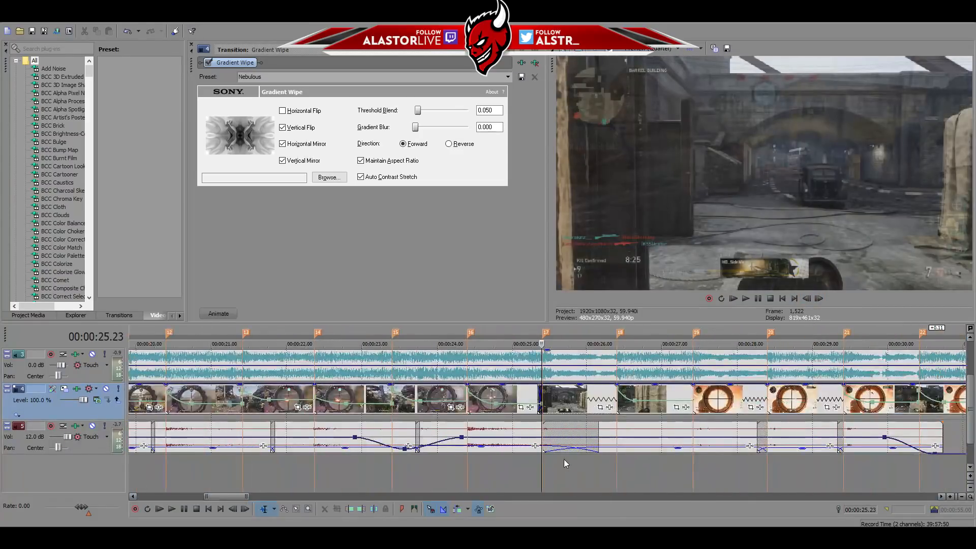
right_click(536, 399)
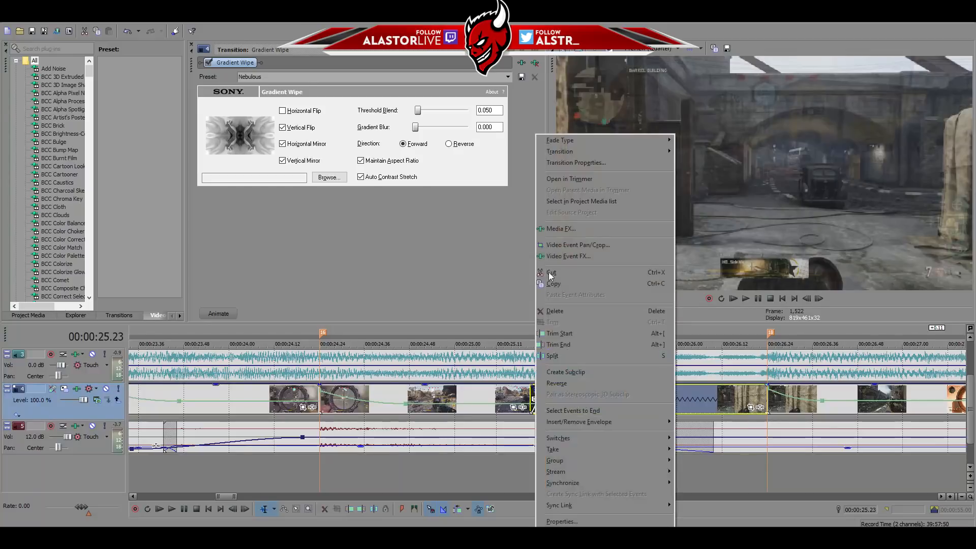
click(590, 158)
click(659, 204)
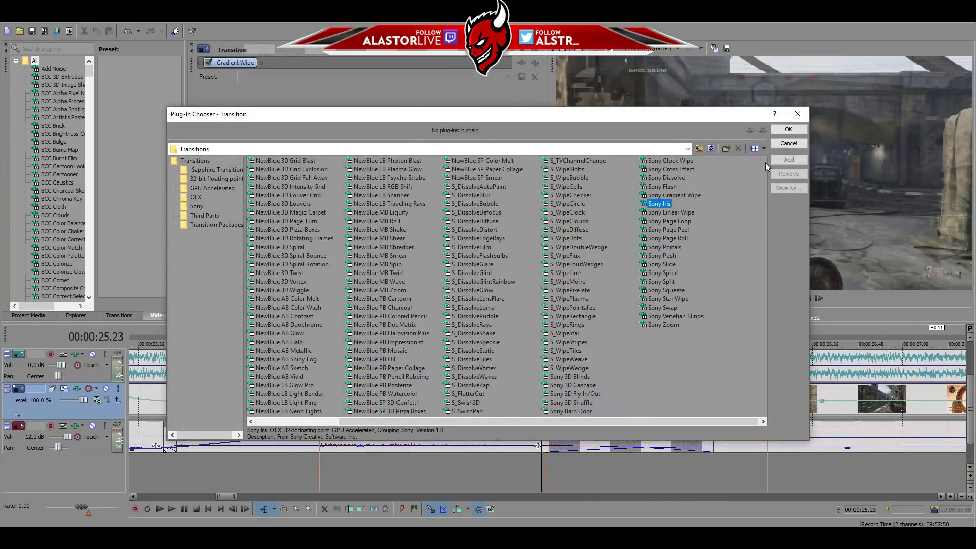
click(784, 162)
click(788, 129)
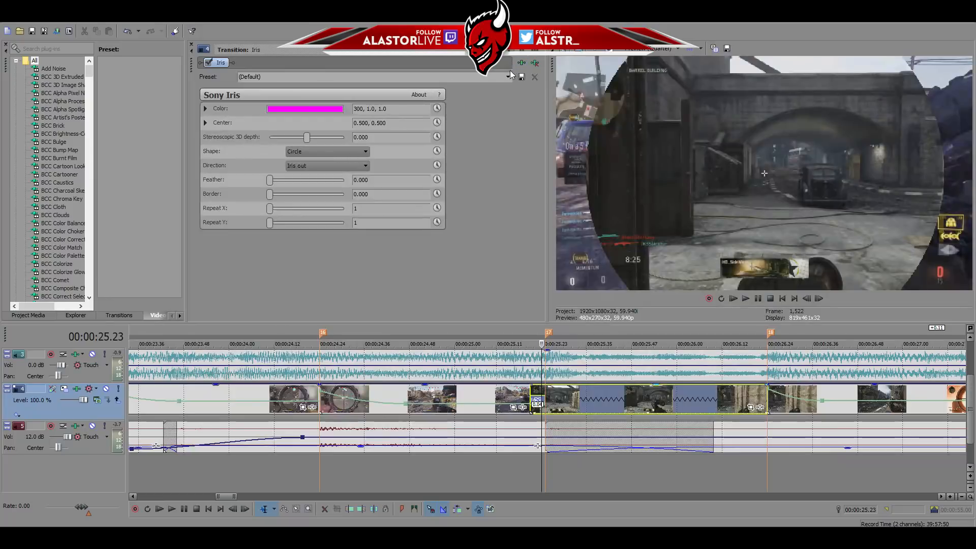
click(508, 77)
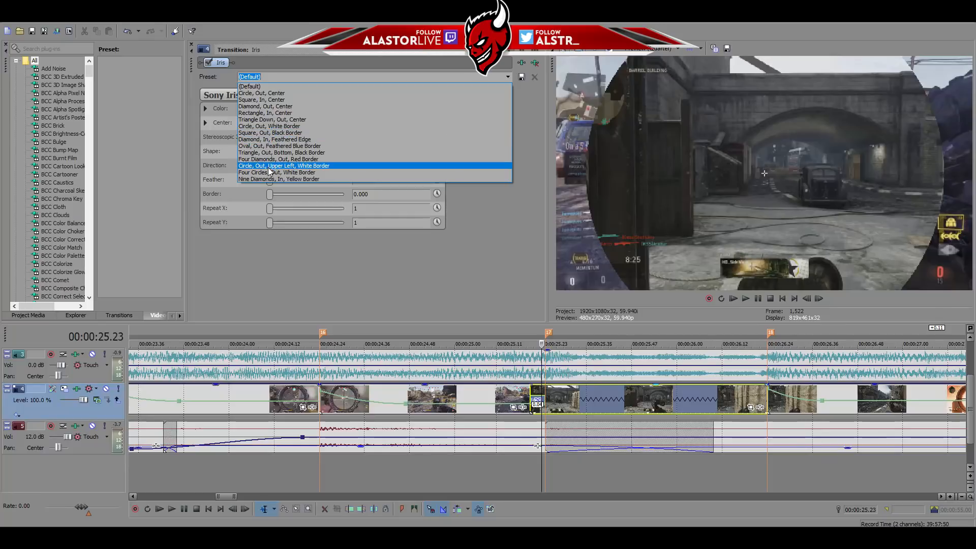
click(273, 94)
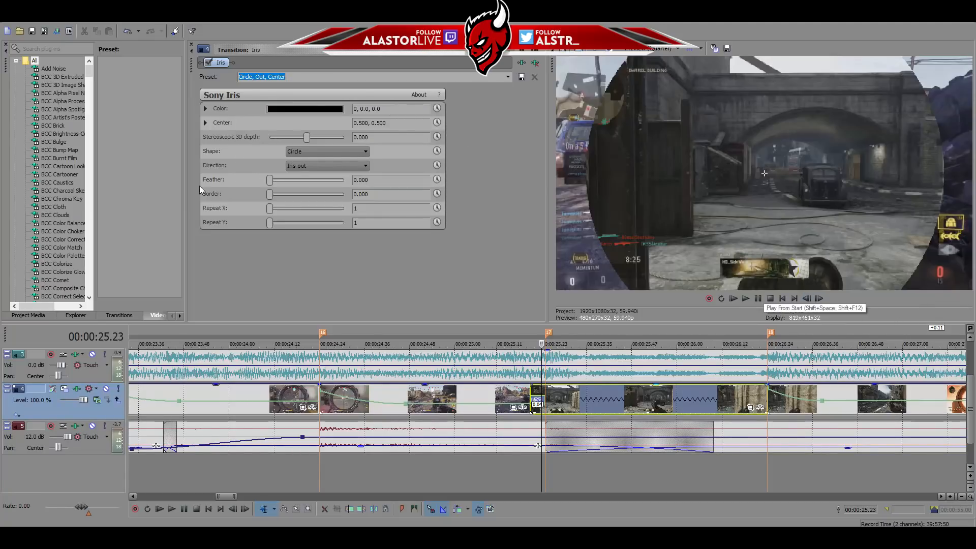
Review the circular Iris transition frame by frame from before its start to its end.
click(806, 298)
click(806, 299)
click(819, 301)
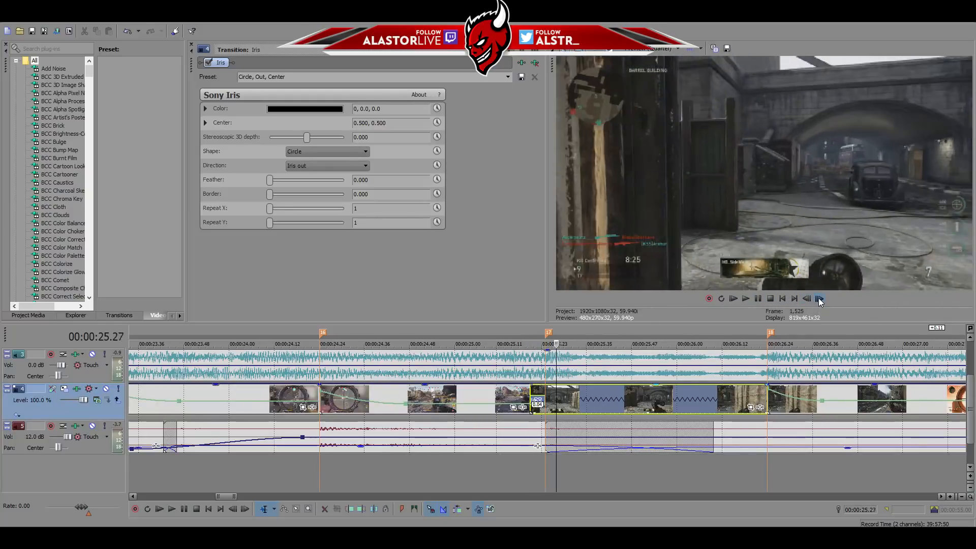
click(808, 301)
click(807, 301)
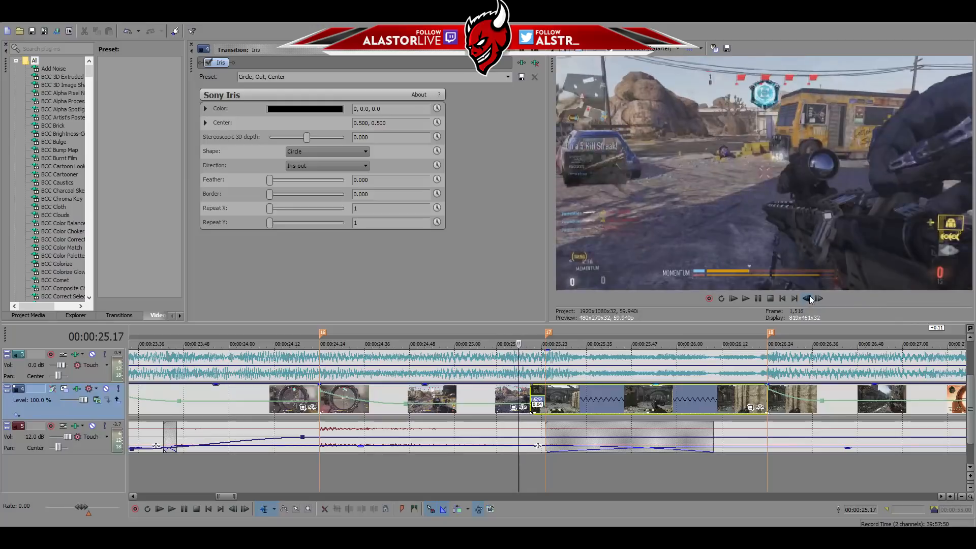
click(819, 299)
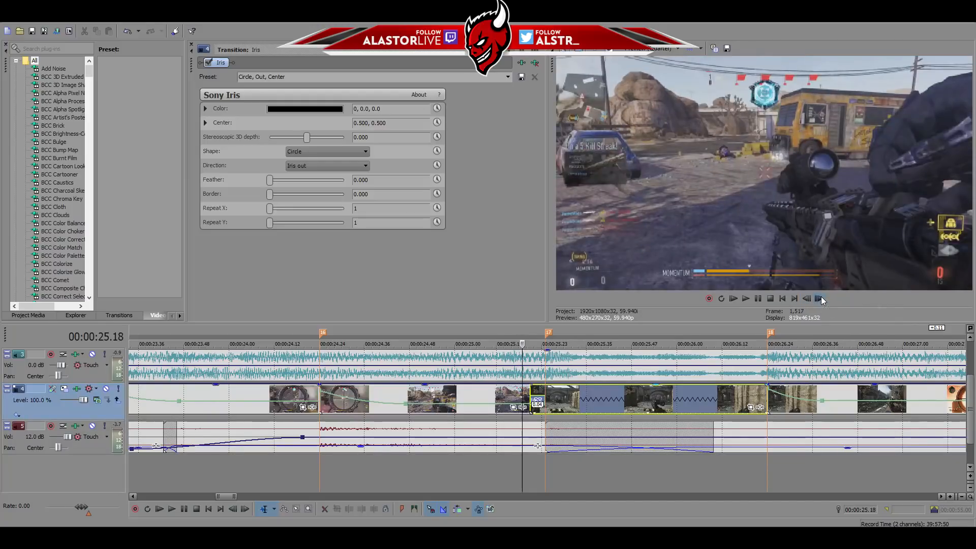
click(819, 299)
click(819, 299)
click(819, 299)
click(819, 299)
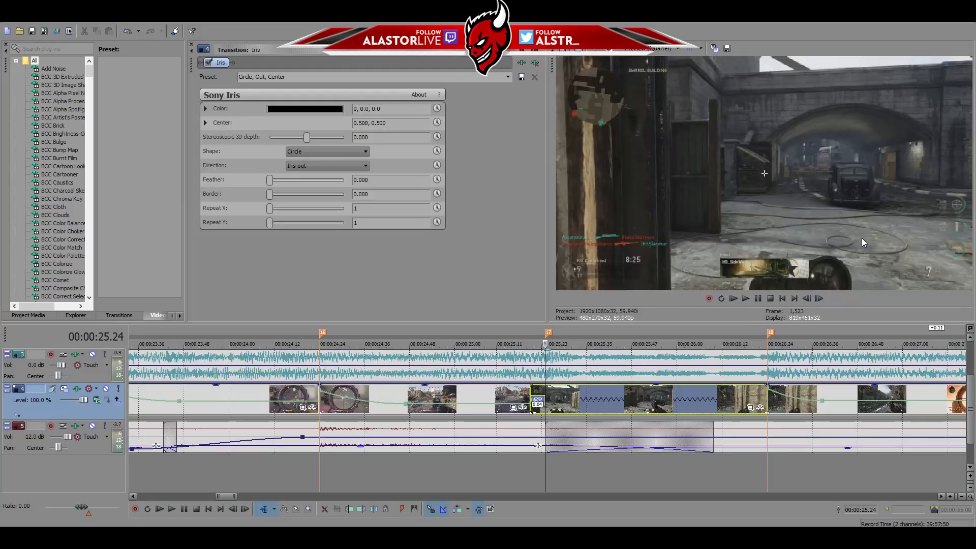
click(807, 299)
click(806, 299)
click(807, 299)
click(806, 299)
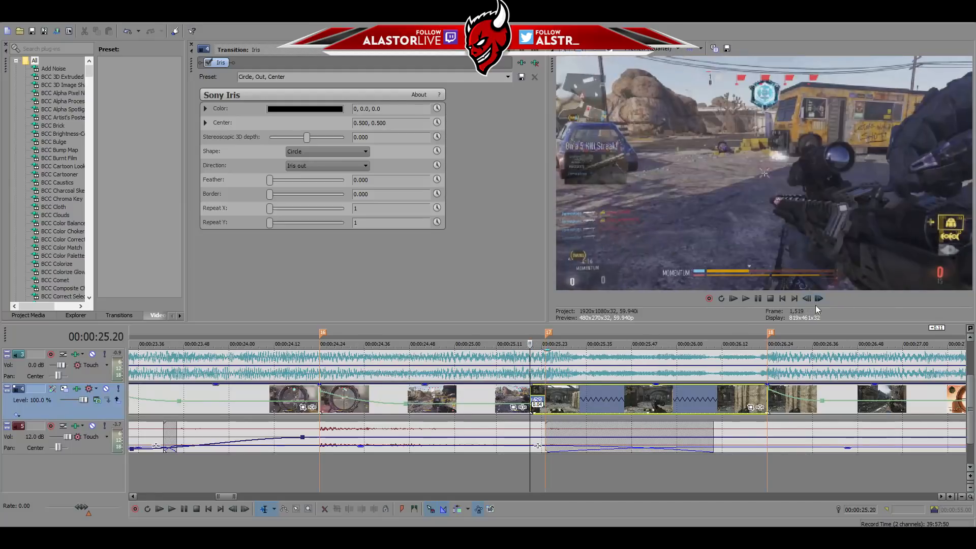
Extend the incoming clip's start 7 frames earlier so the Iris transition lasts 11 frames, and preview it.
drag(531, 396, 505, 397)
key(space)
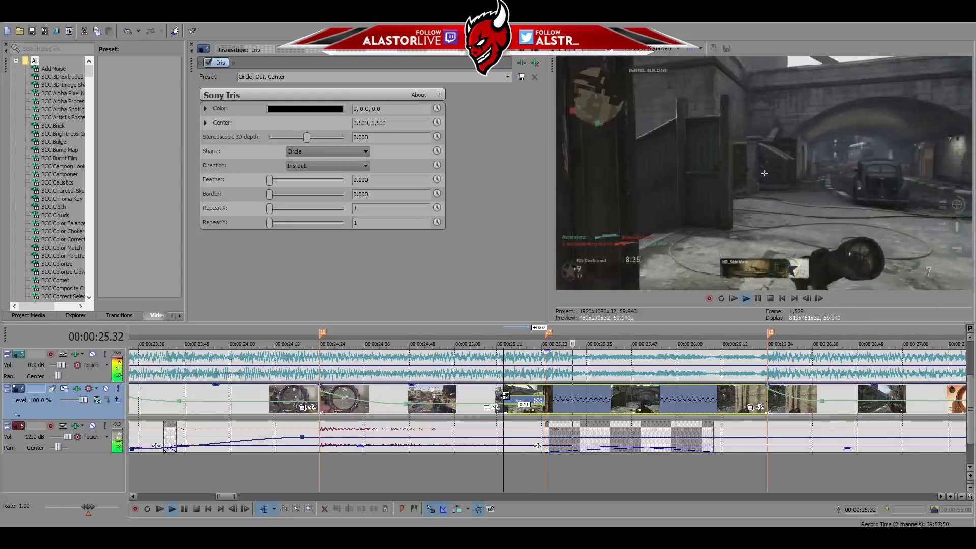
key(space)
key(space)
key(space)
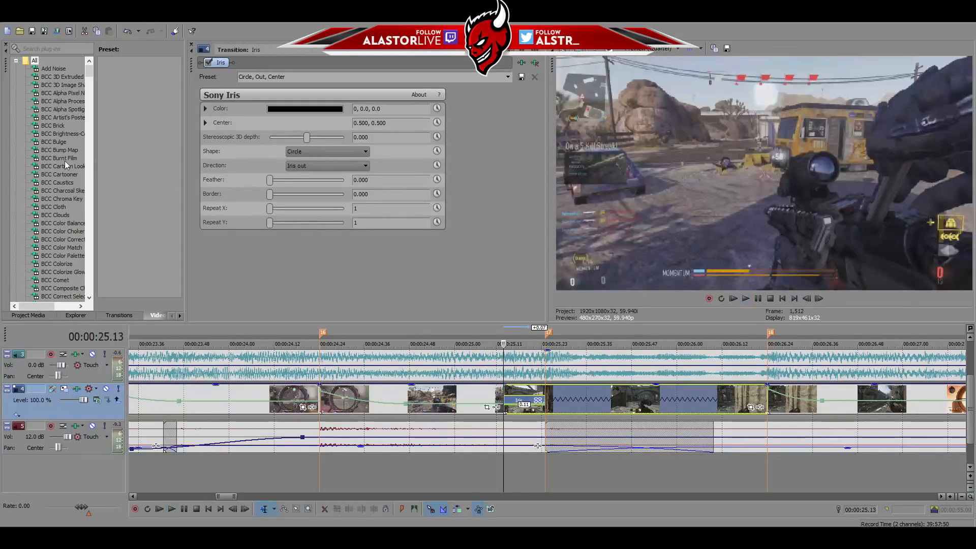
Try the Diamond shape on the Iris transition and advance through its frames to judge it.
click(335, 152)
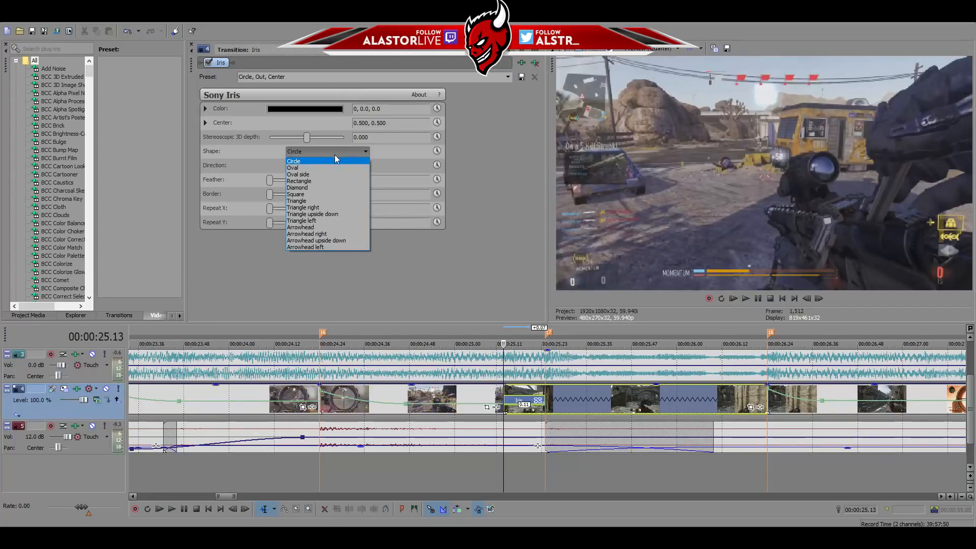
click(304, 188)
click(818, 299)
click(818, 299)
click(818, 299)
click(818, 298)
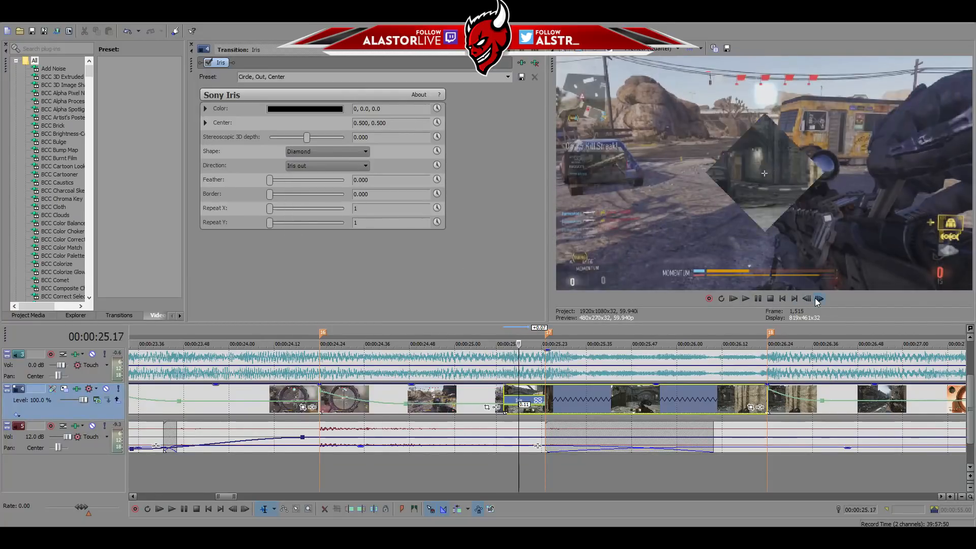
Try the Triangle upside down and Rectangle shapes on the Iris transition.
click(303, 152)
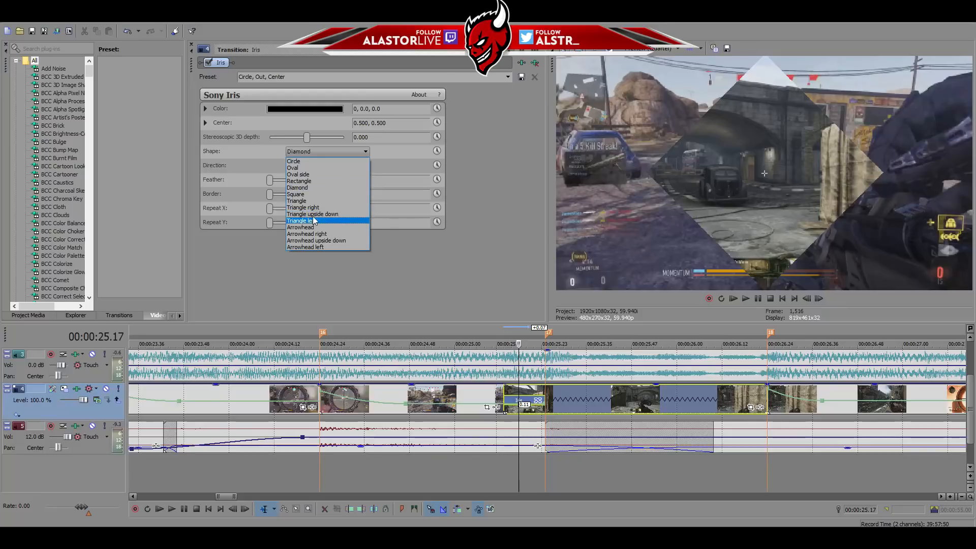
click(313, 220)
click(330, 153)
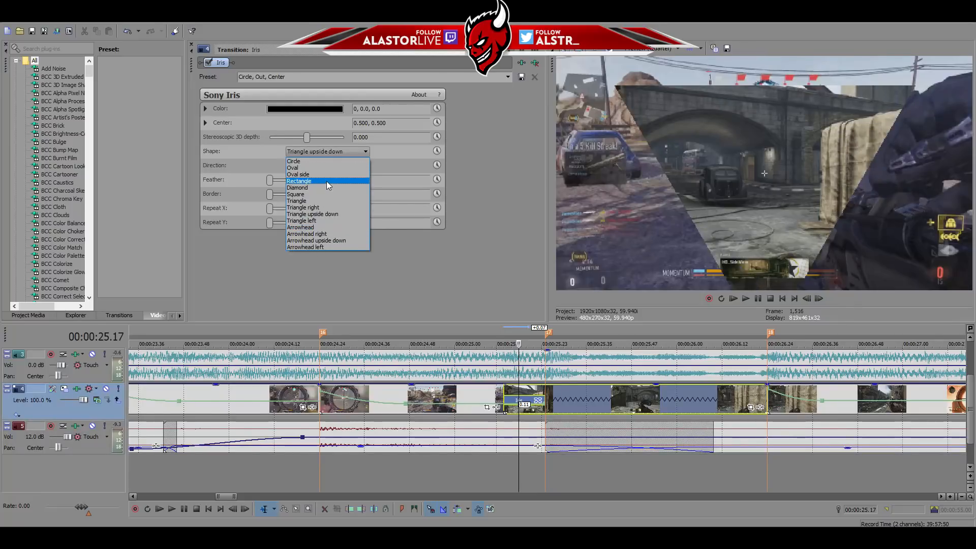
click(321, 182)
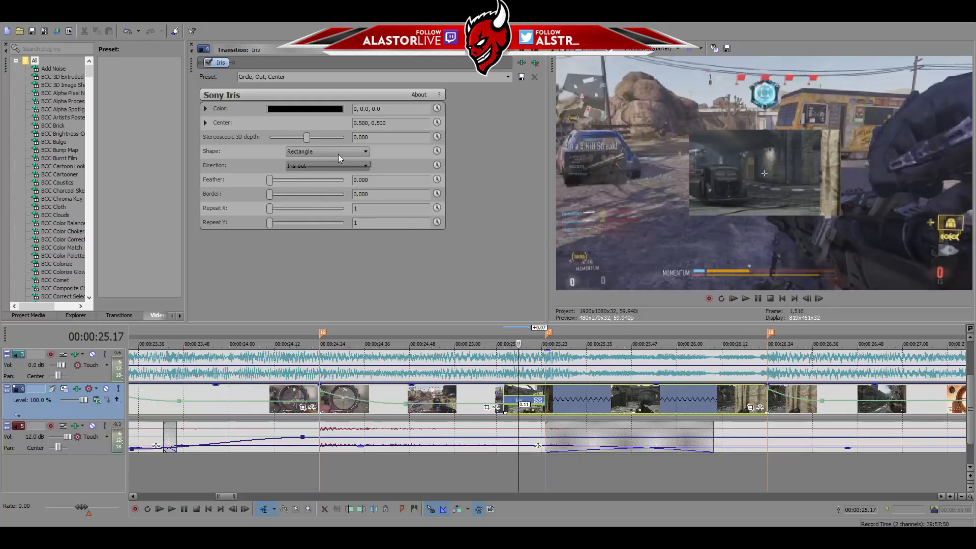
Set the Iris transition's shape to Circle and its direction to Iris in.
click(338, 152)
click(315, 160)
click(315, 165)
click(316, 177)
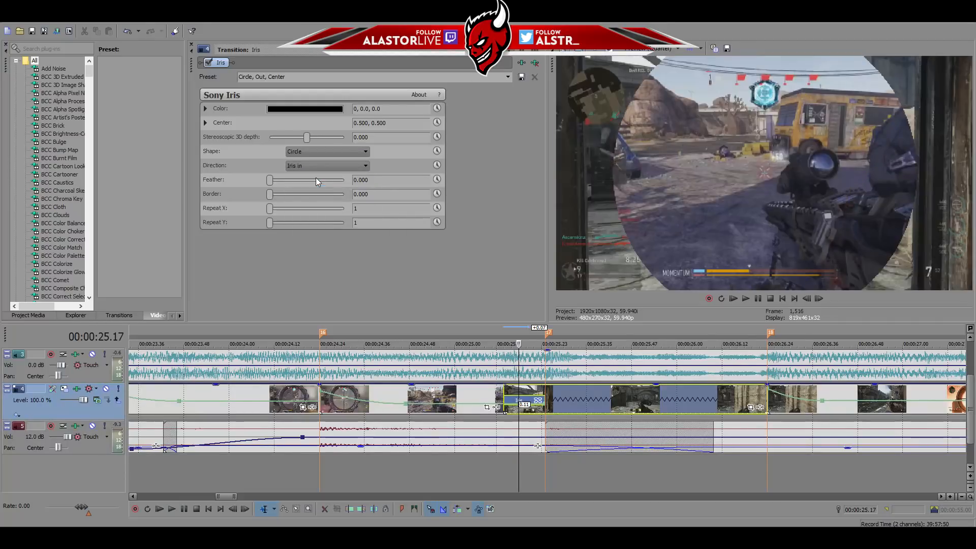
Preview the inward circular Iris transition frame by frame and in playback from just before its start.
click(807, 300)
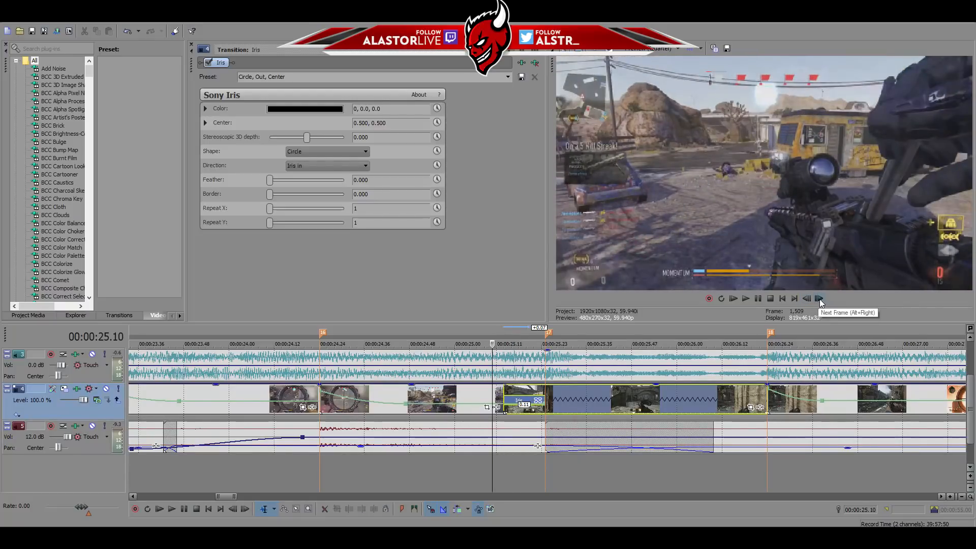
click(820, 300)
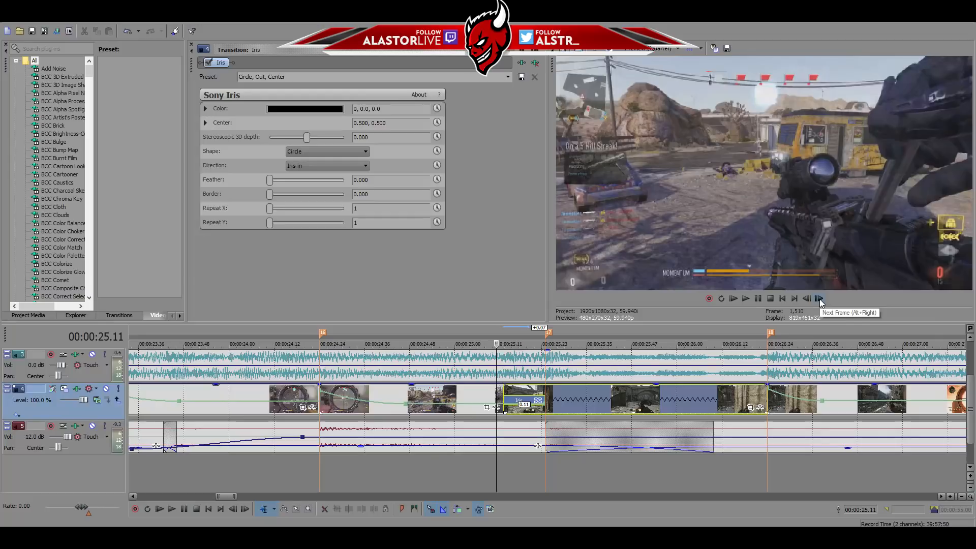
click(819, 300)
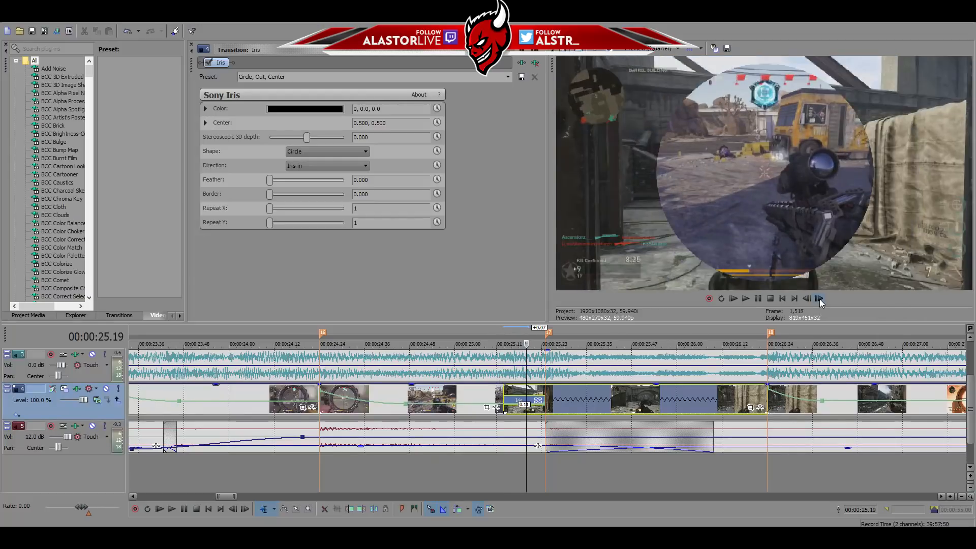
click(820, 300)
key(space)
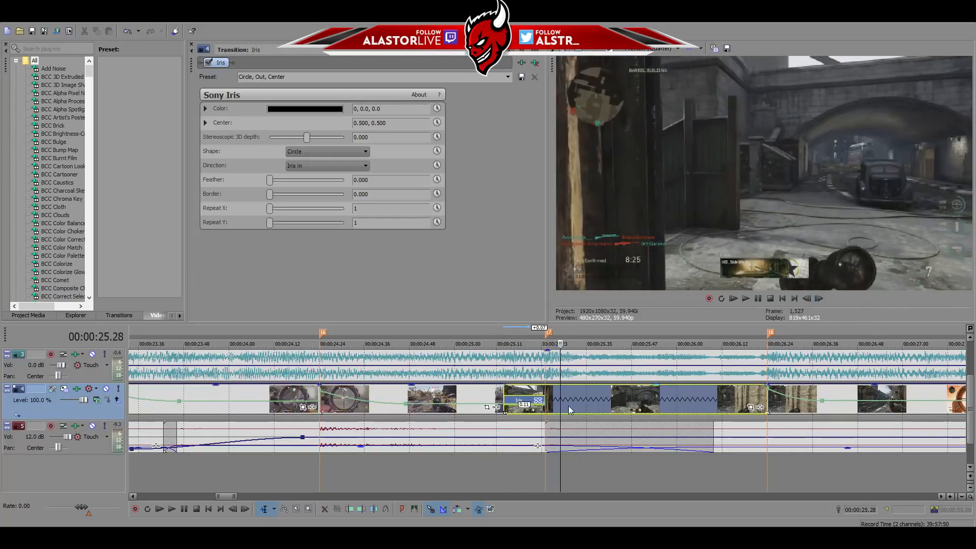
click(493, 478)
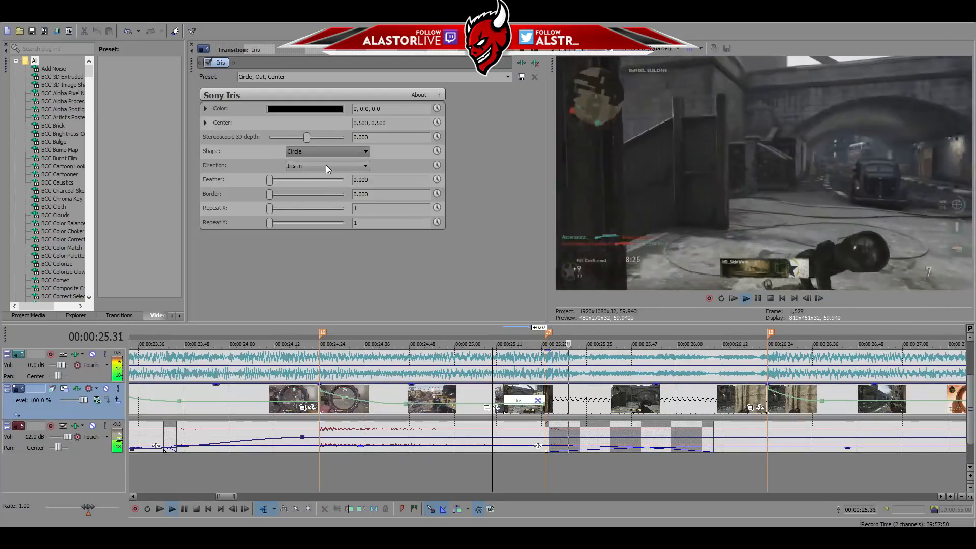
key(space)
Inspect the opening video clips around 5 and 8 seconds on the timeline.
scroll(538, 433, down, 15)
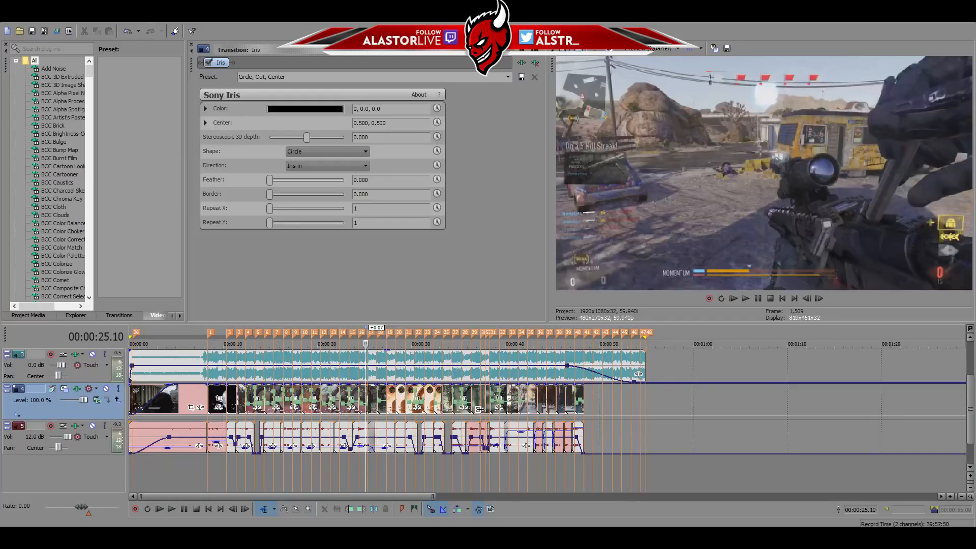
scroll(301, 448, up, 2)
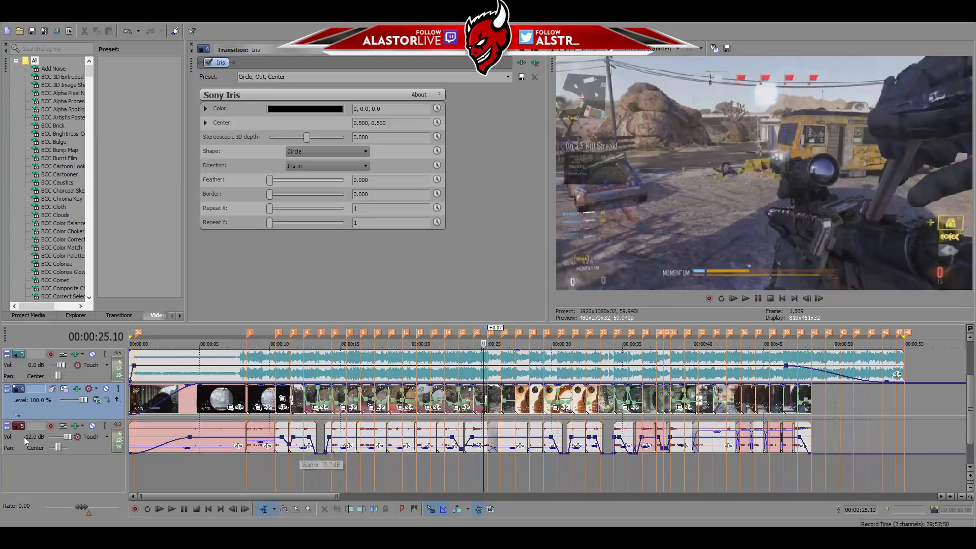
click(208, 401)
click(247, 399)
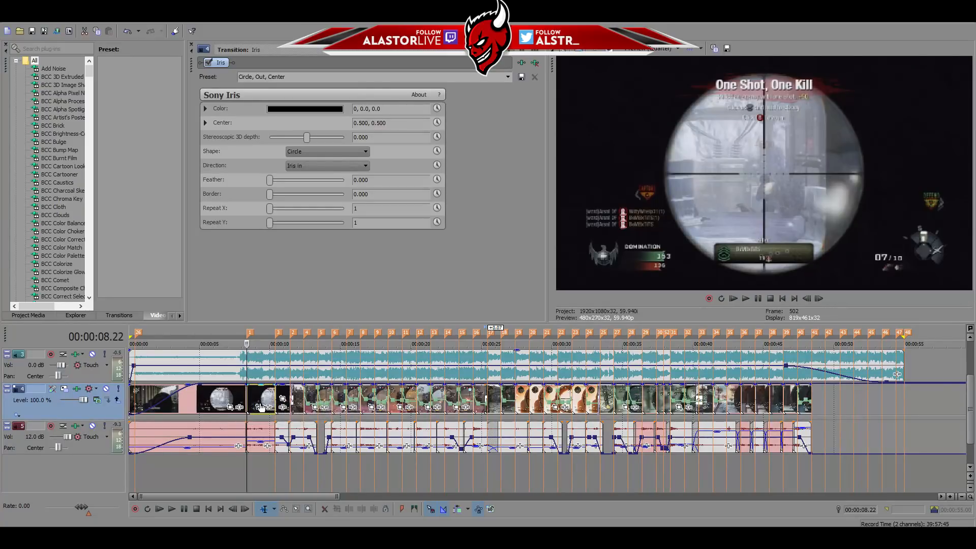
click(201, 405)
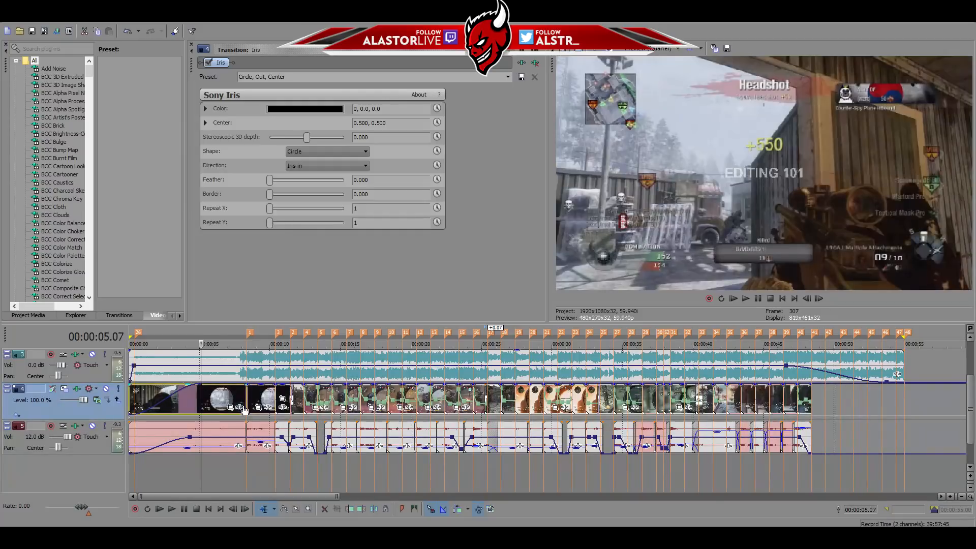
Play the montage from about 5 seconds, and open the Pan/Crop settings of the clip starting at 00:00:08.22.
key(space)
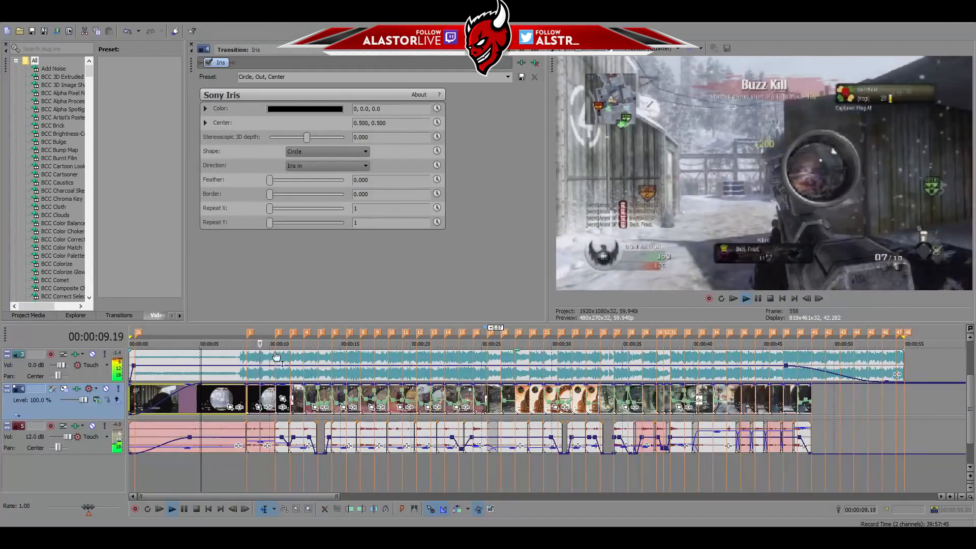
key(space)
click(252, 398)
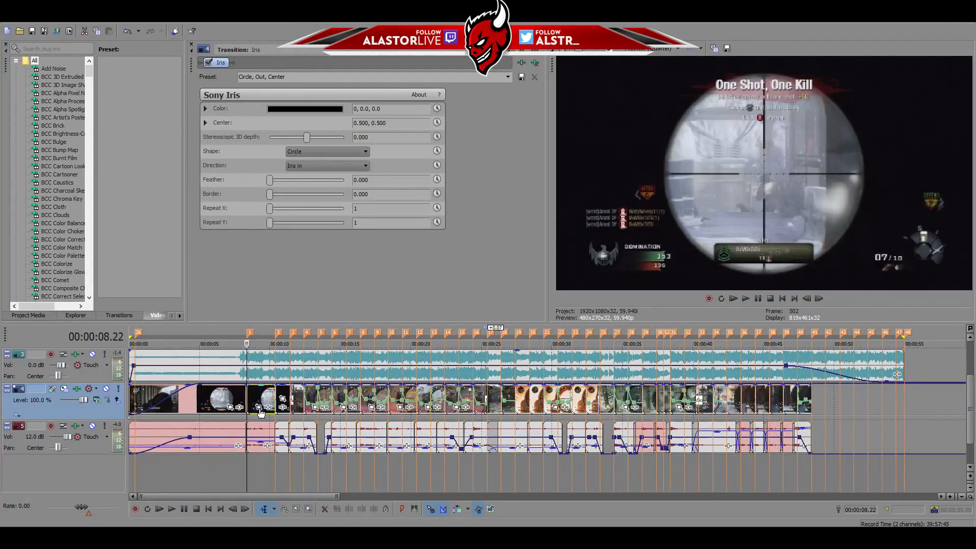
click(259, 408)
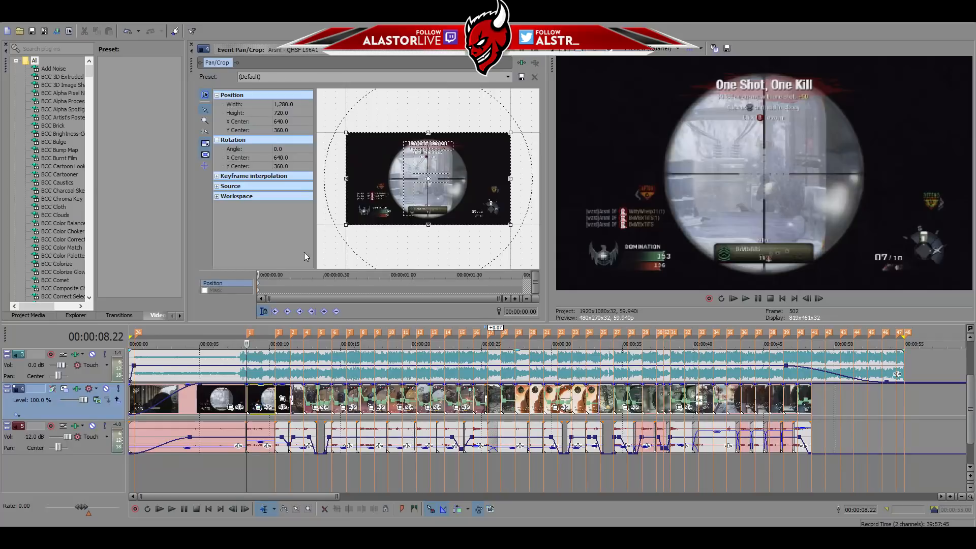
right_click(261, 396)
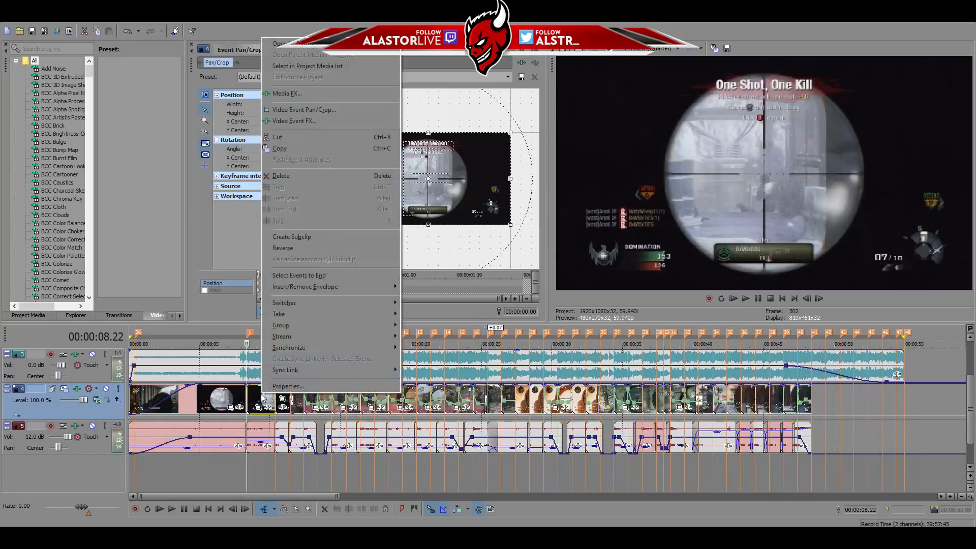
click(311, 111)
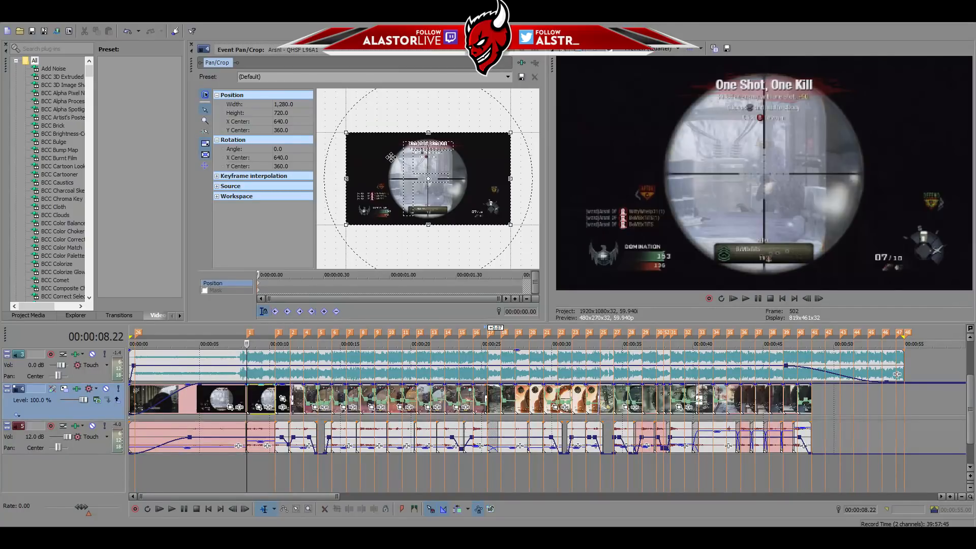
click(263, 312)
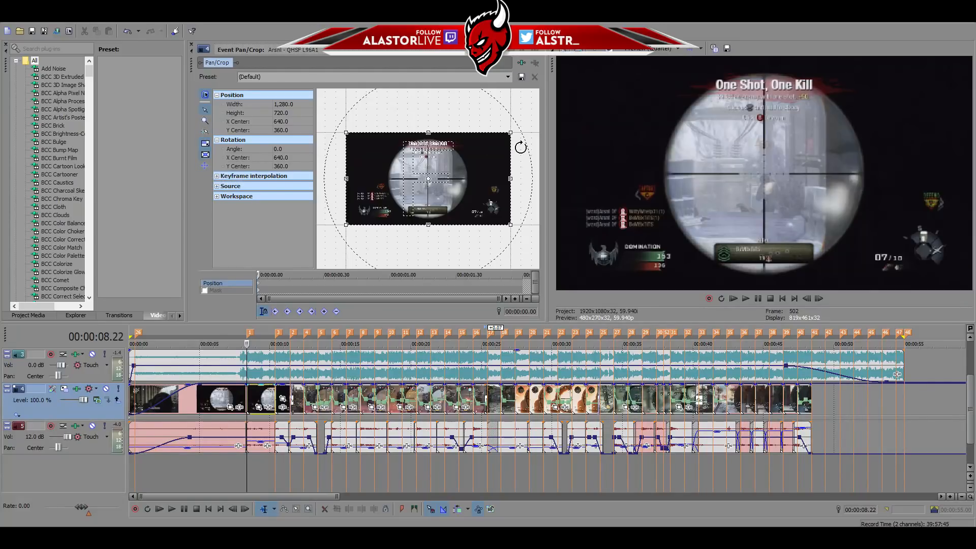
Zoom in seven frames into this clip with a Pan/Crop keyframe, cropping it to about 1,182.6 by 665.2.
click(819, 303)
click(820, 303)
click(820, 302)
click(819, 303)
click(820, 303)
click(820, 303)
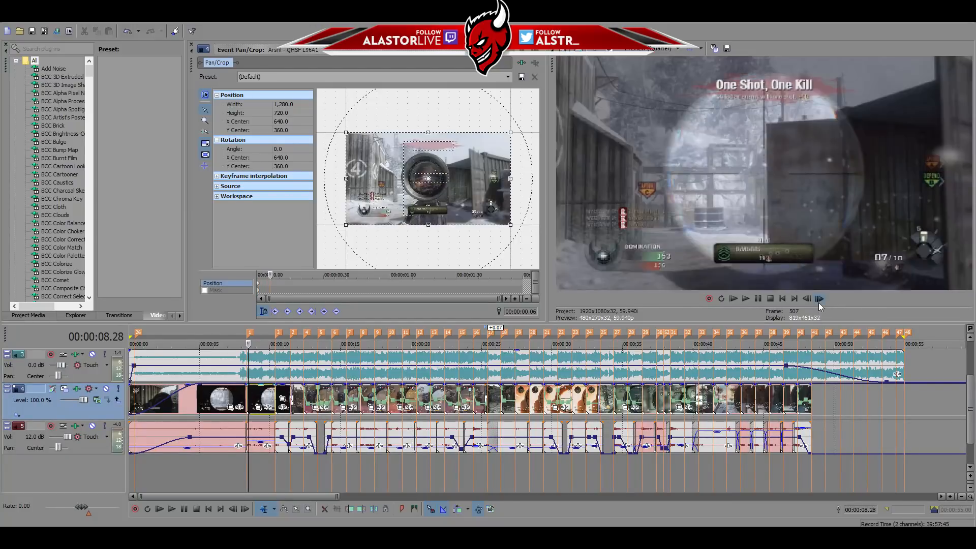
click(819, 303)
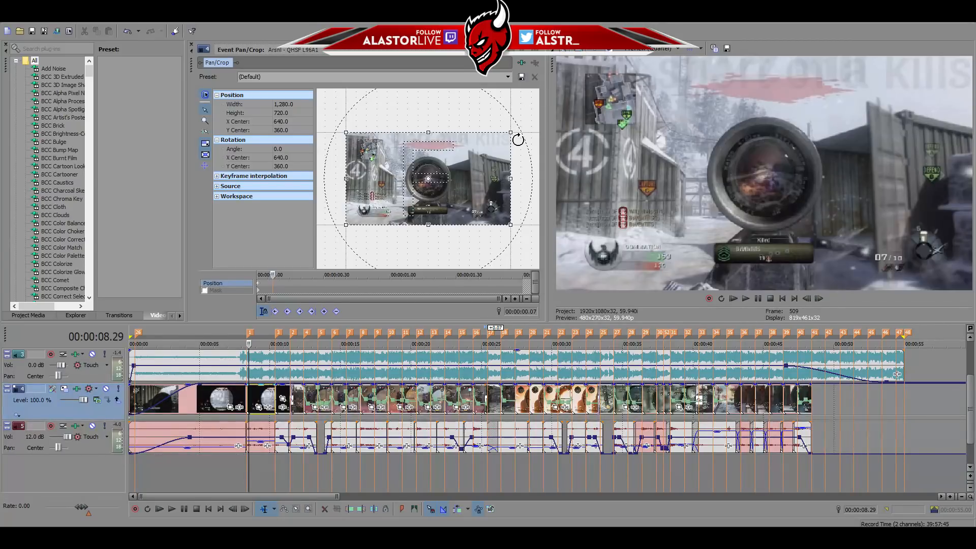
drag(514, 137, 501, 137)
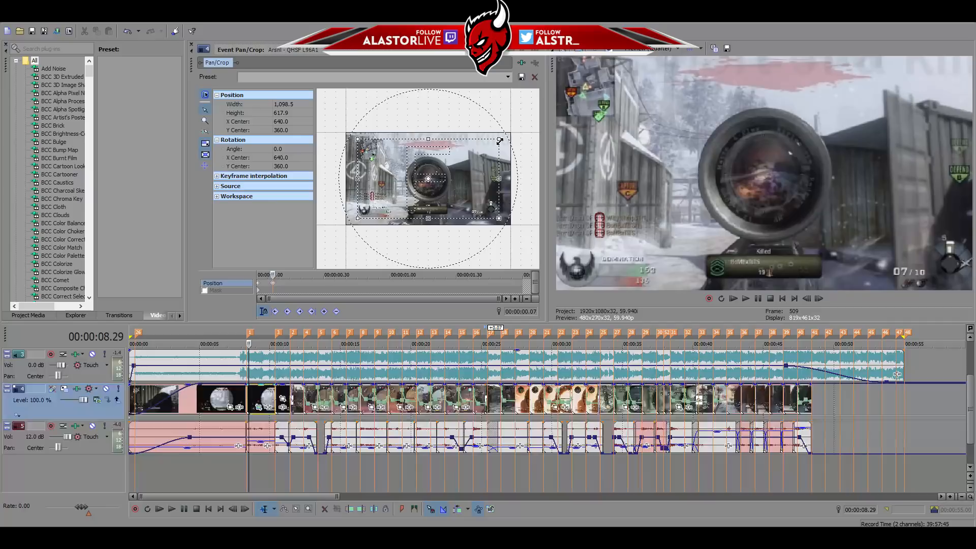
drag(501, 140, 511, 135)
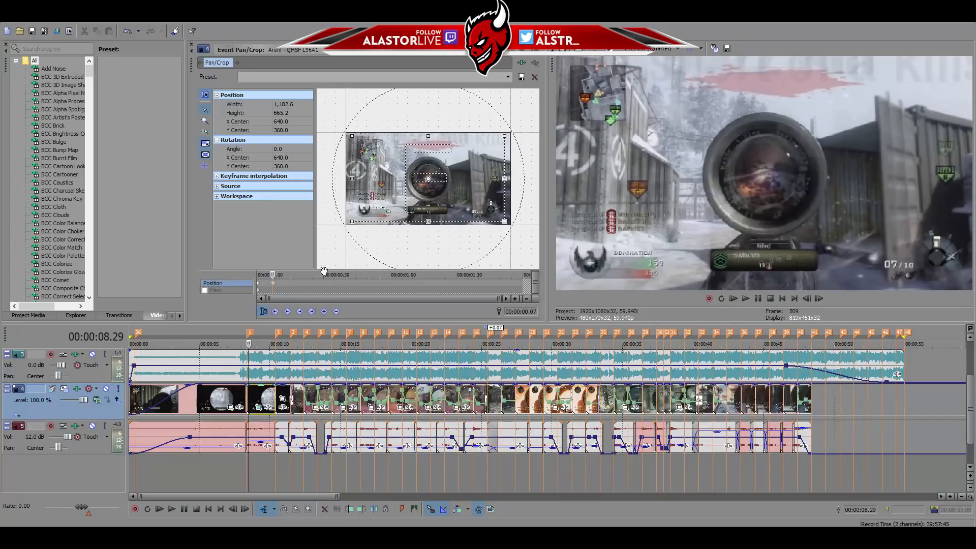
Restore the full-frame crop with a Pan/Crop keyframe at the clip's end, at 00:00:02.00 in clip time.
key(space)
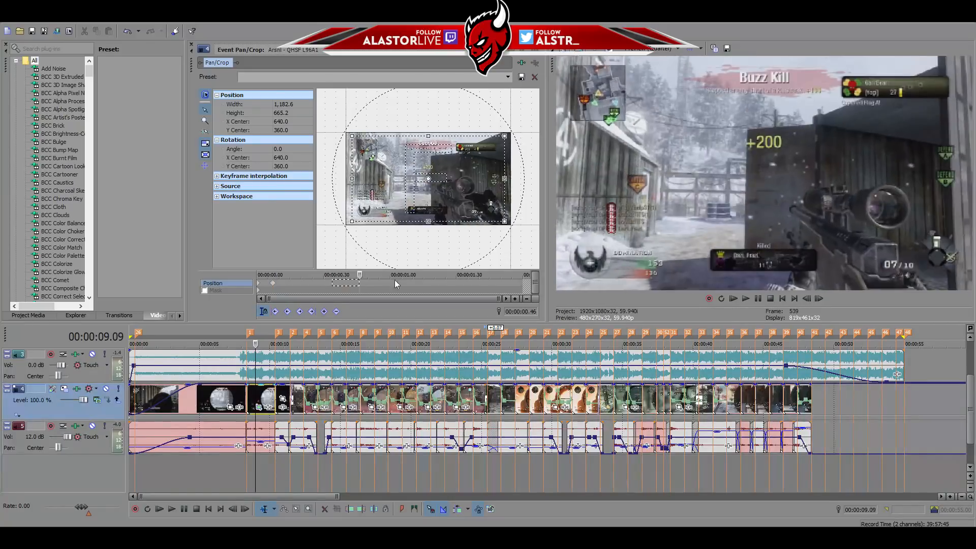
right_click(445, 180)
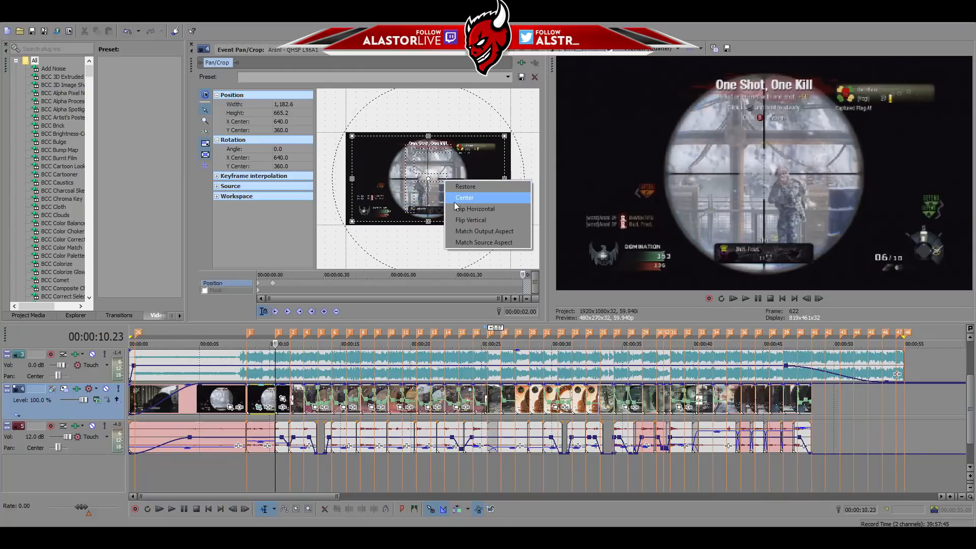
click(456, 188)
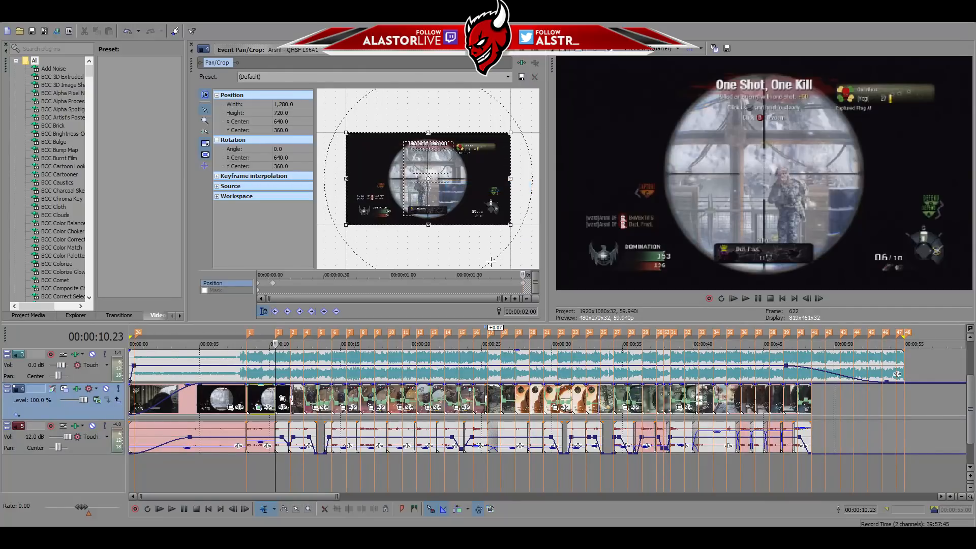
Compare the clip's zoomed and full-frame keyframes, and preview the zoom from the clip's start.
click(273, 283)
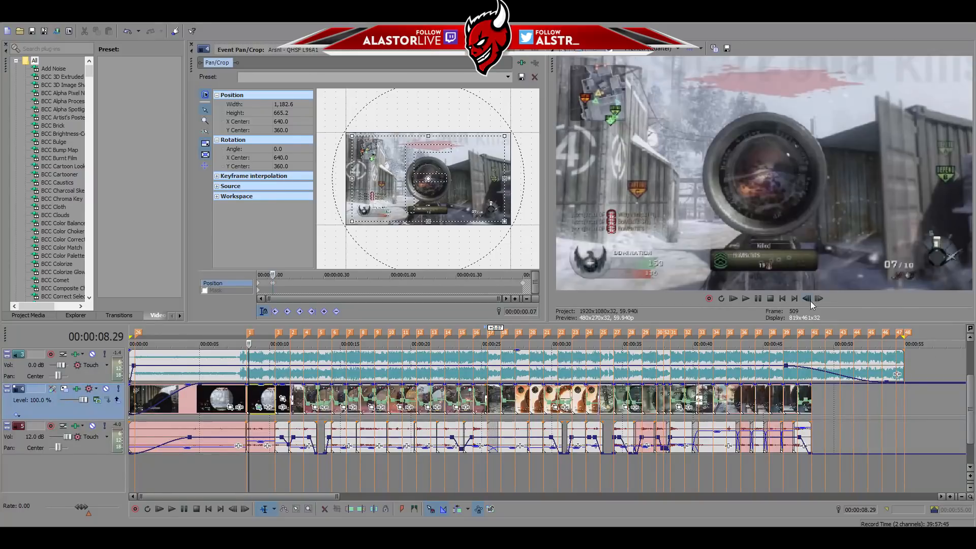
click(523, 283)
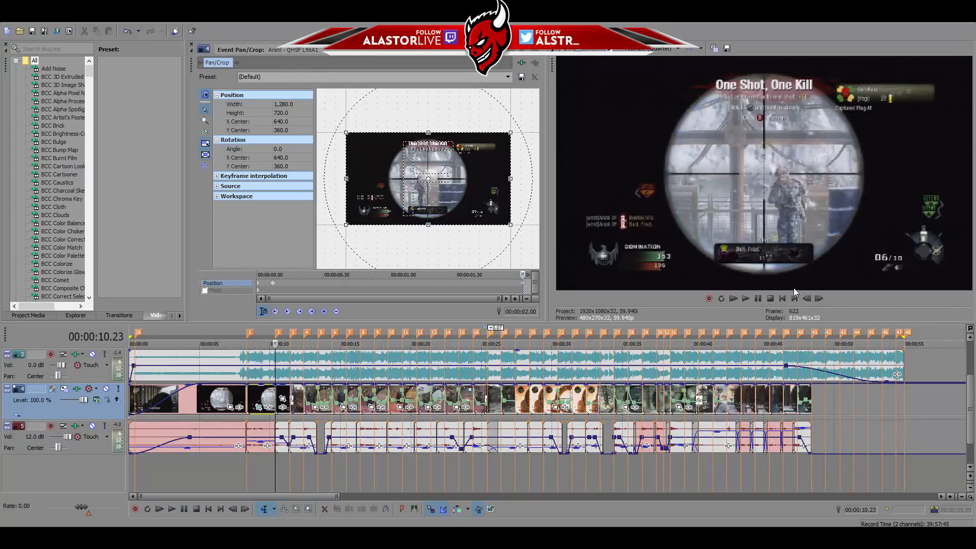
click(246, 471)
key(space)
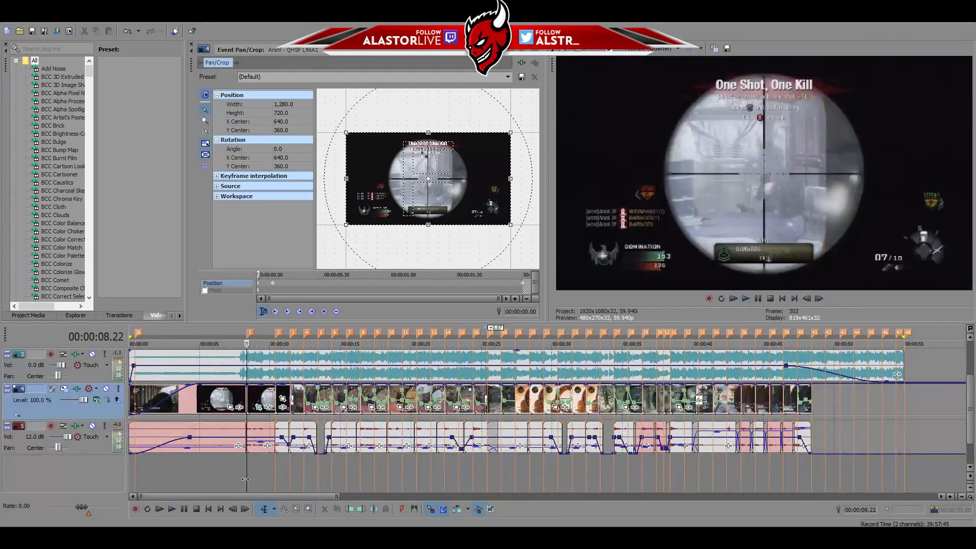
key(space)
click(819, 299)
click(819, 300)
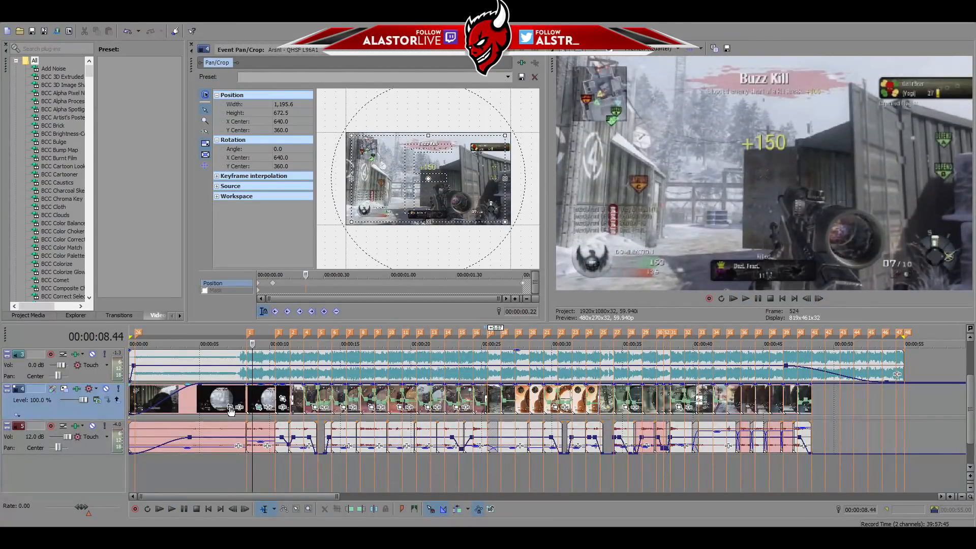
Add a full-frame Pan/Crop keyframe at the opening clip's end and crop its first keyframe to about 1,169.5 by 657.8.
click(230, 407)
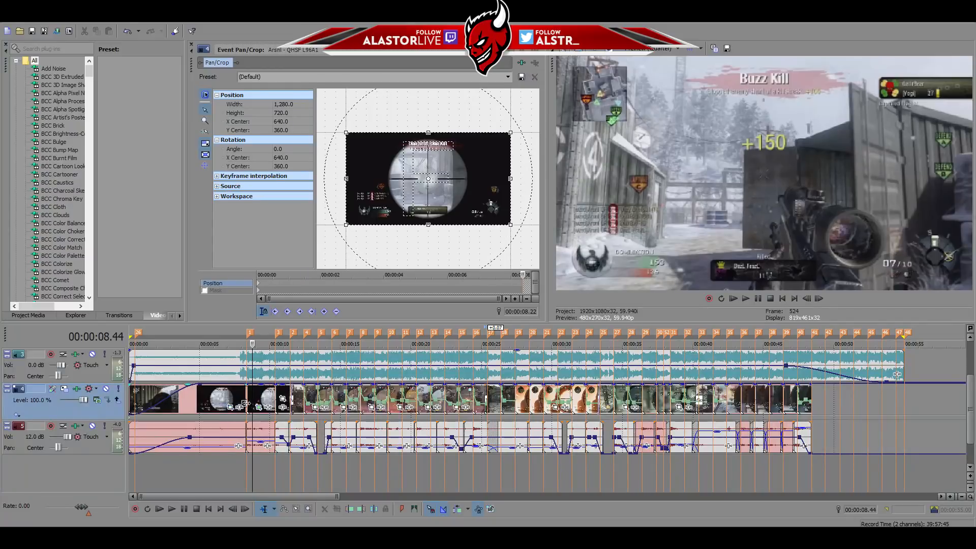
click(433, 282)
drag(433, 282, 557, 278)
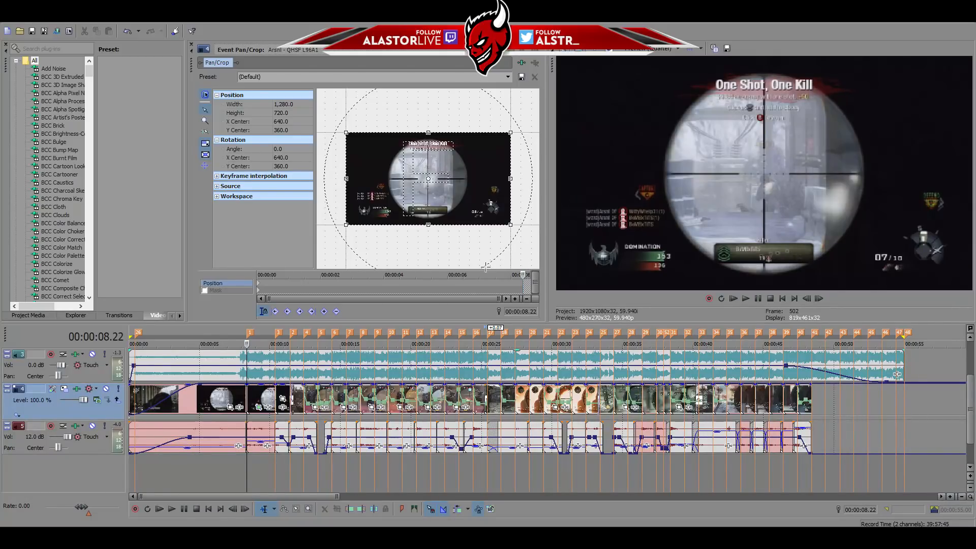
click(324, 313)
click(260, 287)
drag(511, 131, 502, 135)
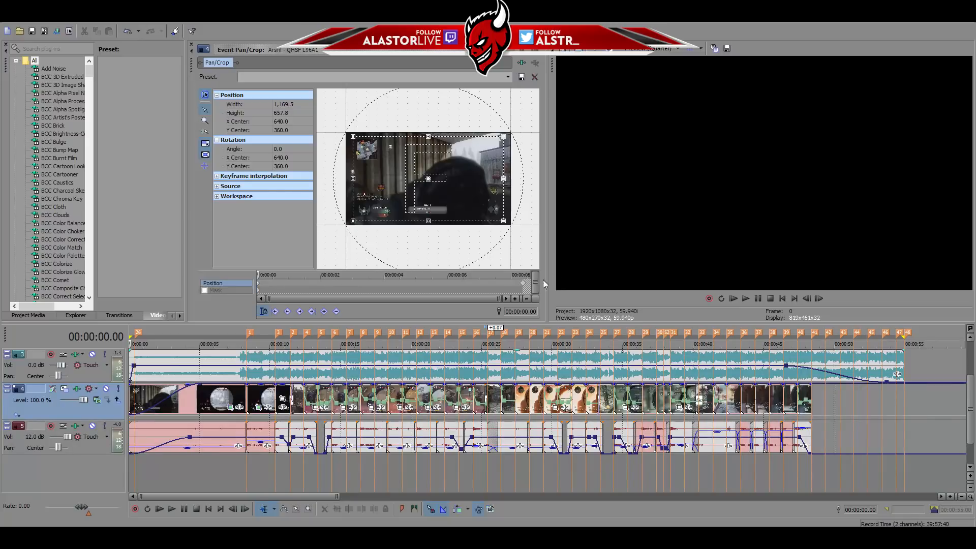
Restore the full frame at the opening clip's end keyframe and play the montage from its beginning.
click(525, 287)
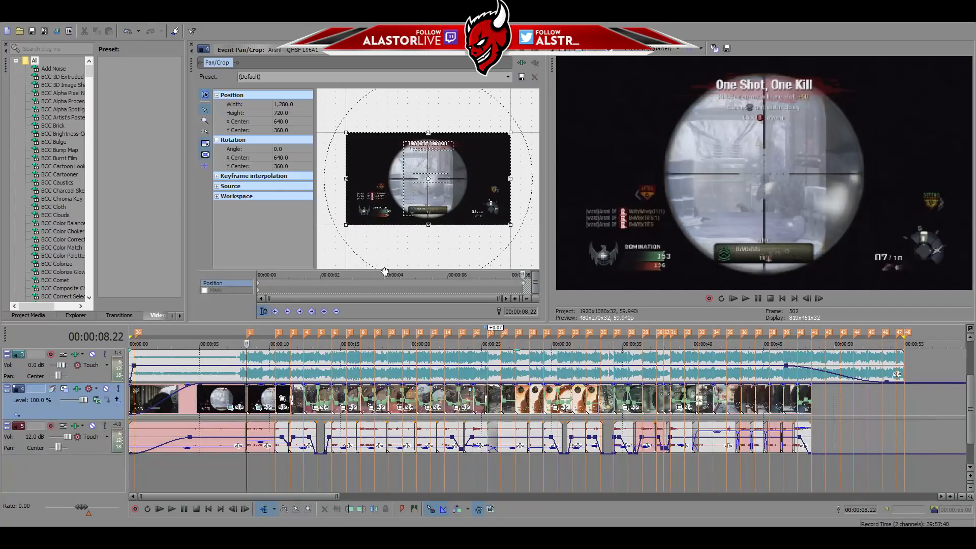
click(264, 283)
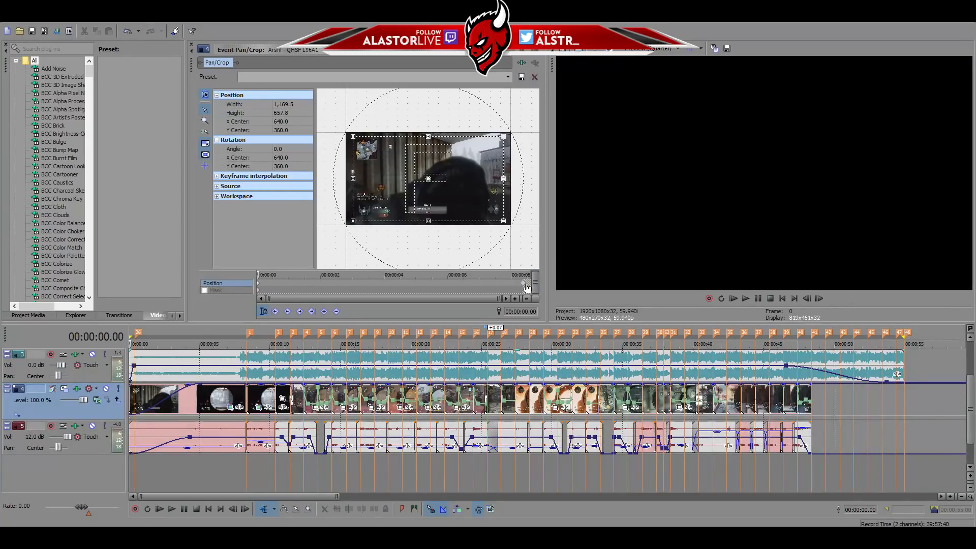
click(526, 287)
right_click(474, 163)
click(486, 168)
click(260, 288)
click(745, 299)
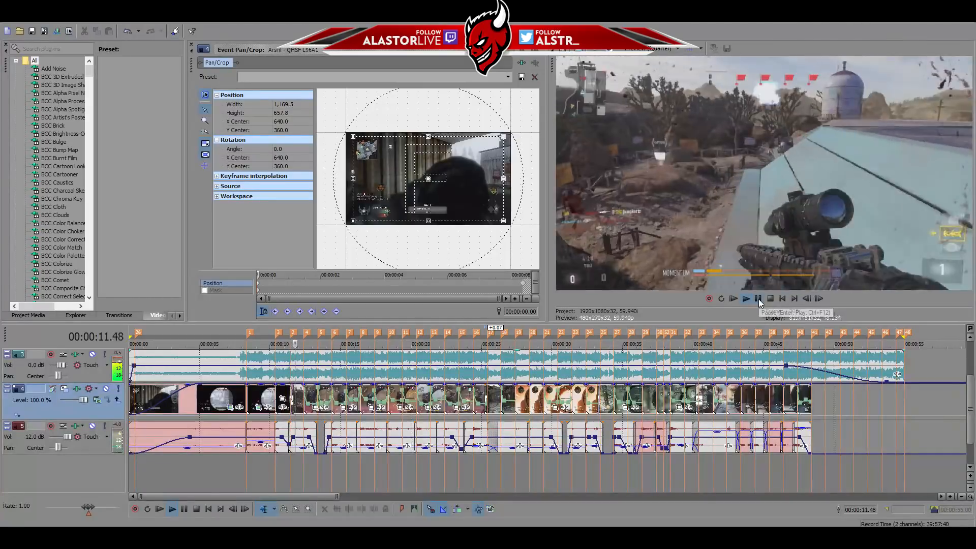
click(758, 299)
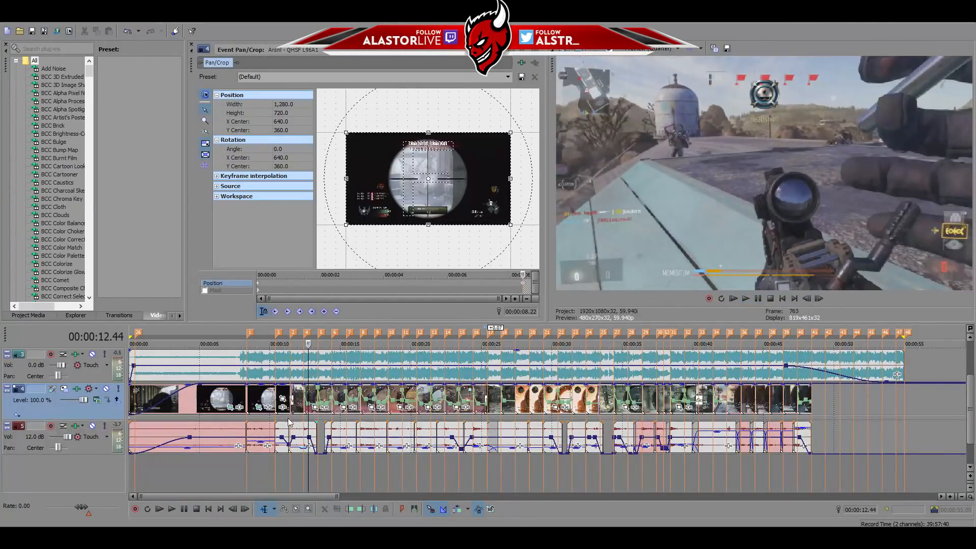
Open the Pan/Crop settings of the clip starting at 00:00:10.23.
click(245, 396)
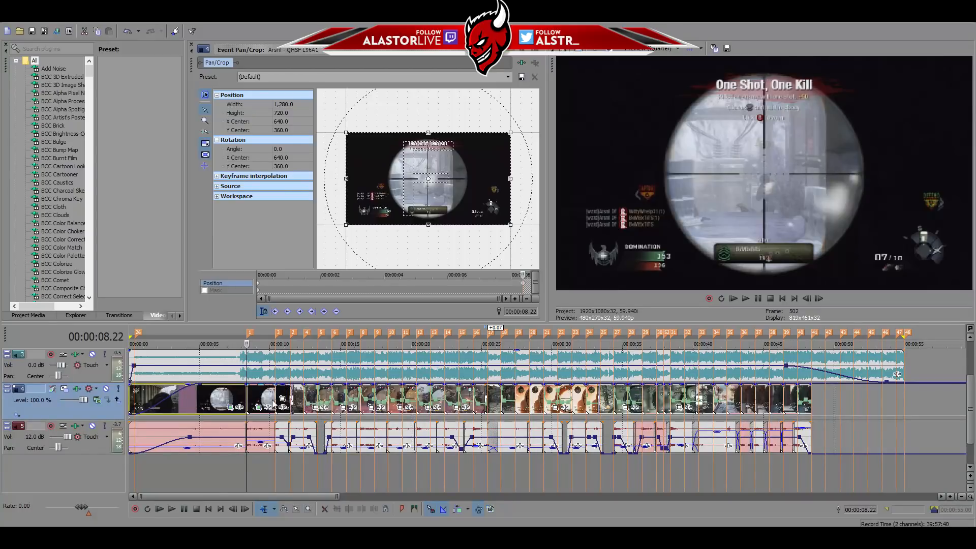
drag(277, 392, 277, 392)
scroll(277, 392, up, 5)
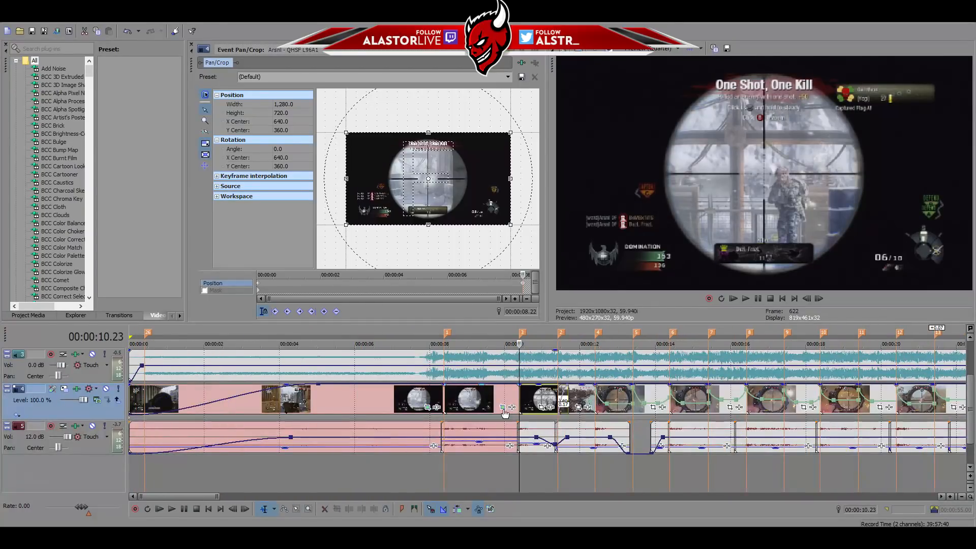
click(541, 409)
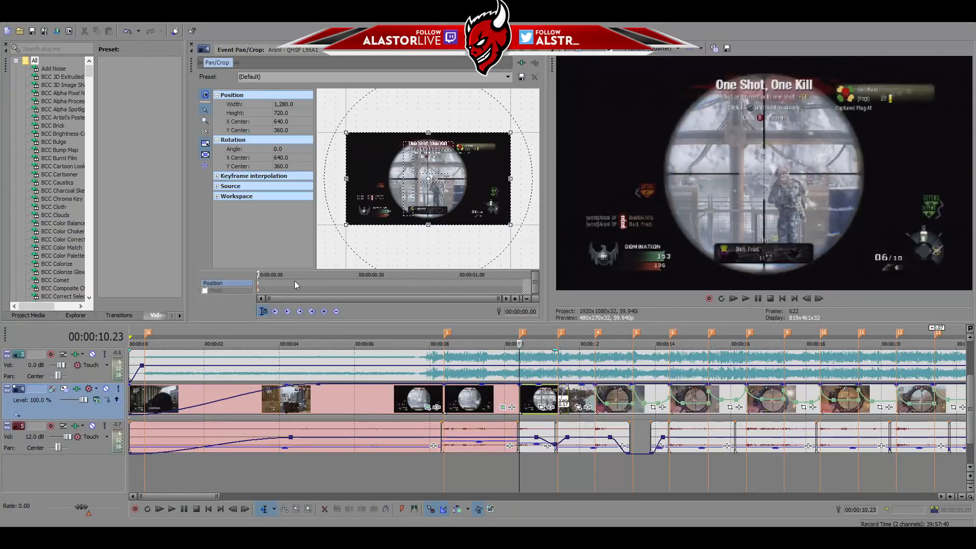
Keep the Time & Frames format and add a Pan/Crop keyframe seven frames into the clip, cropped to about 1,139.7 by 641.1.
click(819, 298)
click(820, 298)
click(820, 298)
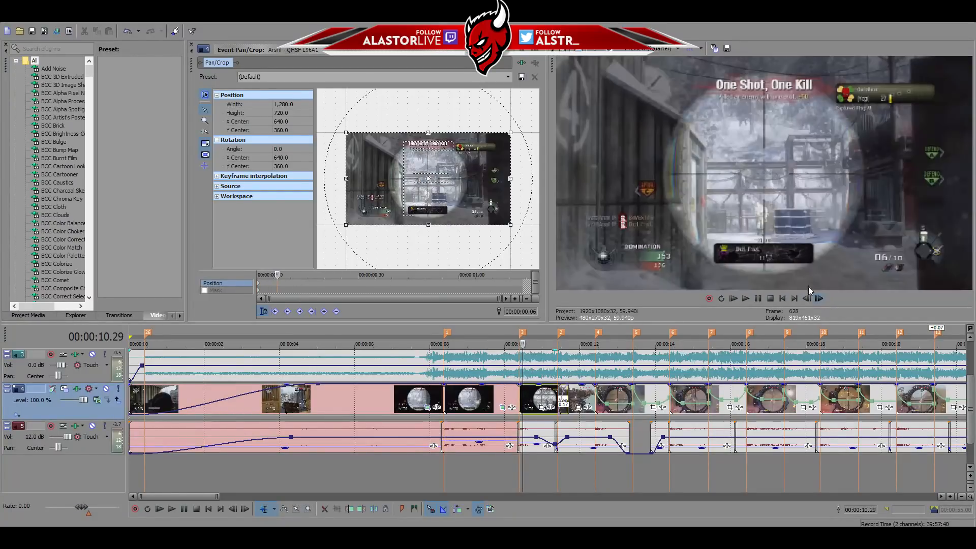
click(819, 298)
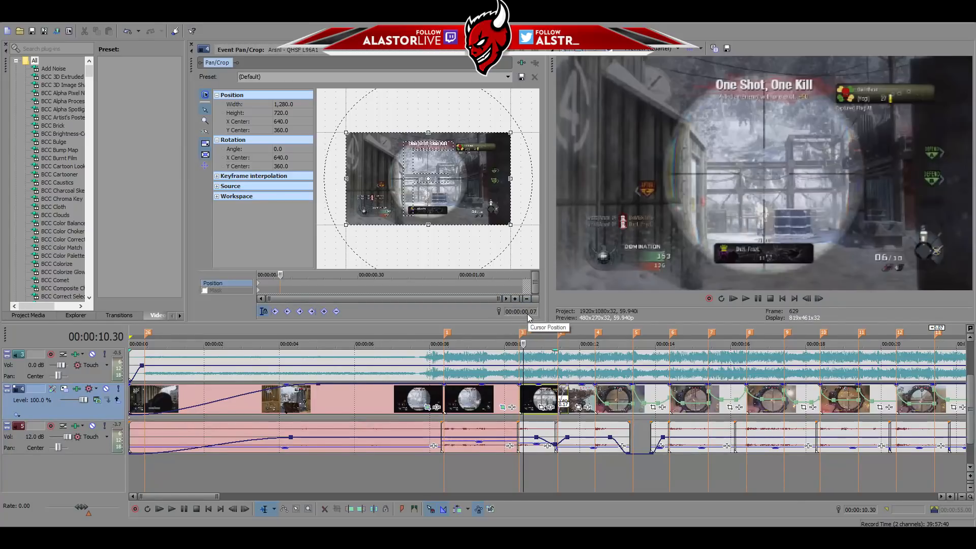
right_click(508, 311)
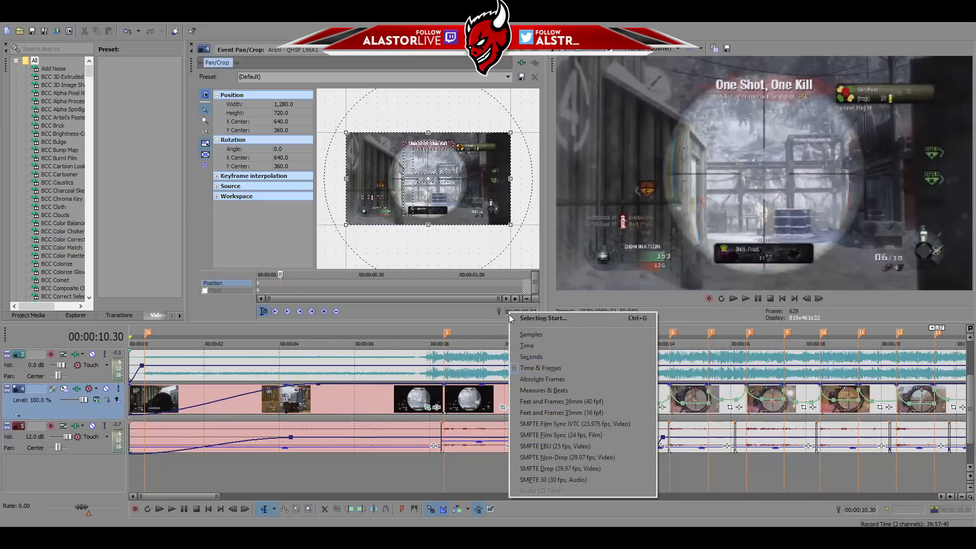
click(524, 371)
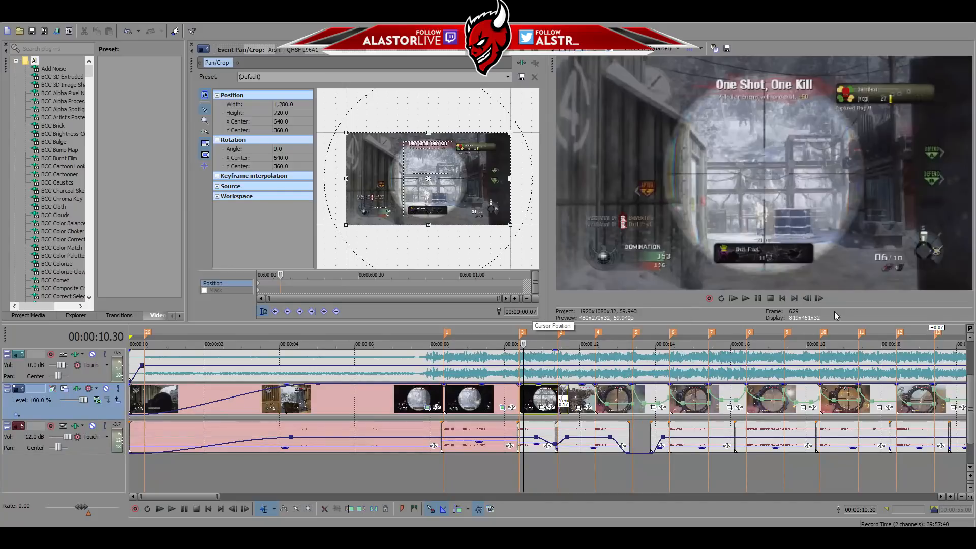
click(806, 301)
click(807, 301)
click(818, 300)
click(819, 299)
drag(511, 131, 501, 137)
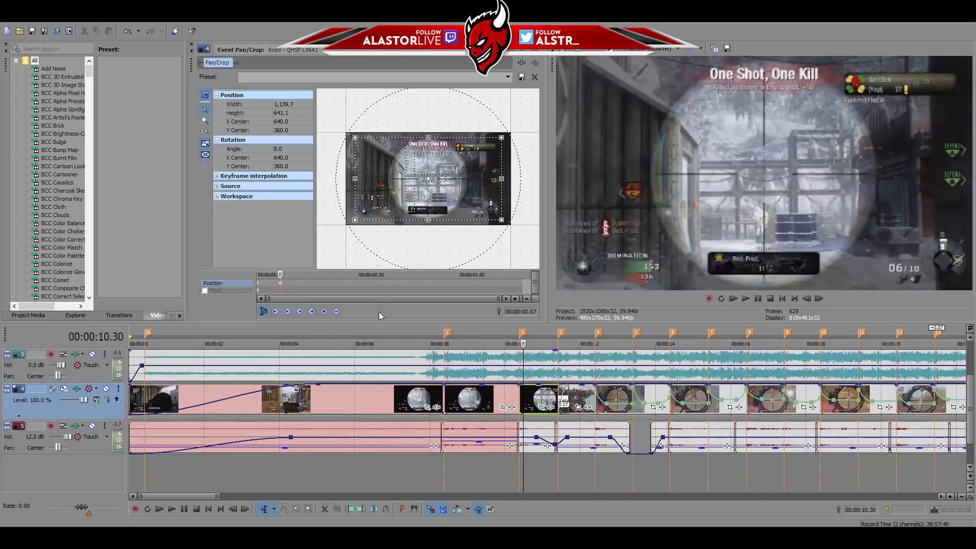
Widen the crop to about 1,194.9 by 672.1 with a Pan/Crop keyframe at 00:00:00.45 in clip time.
click(373, 286)
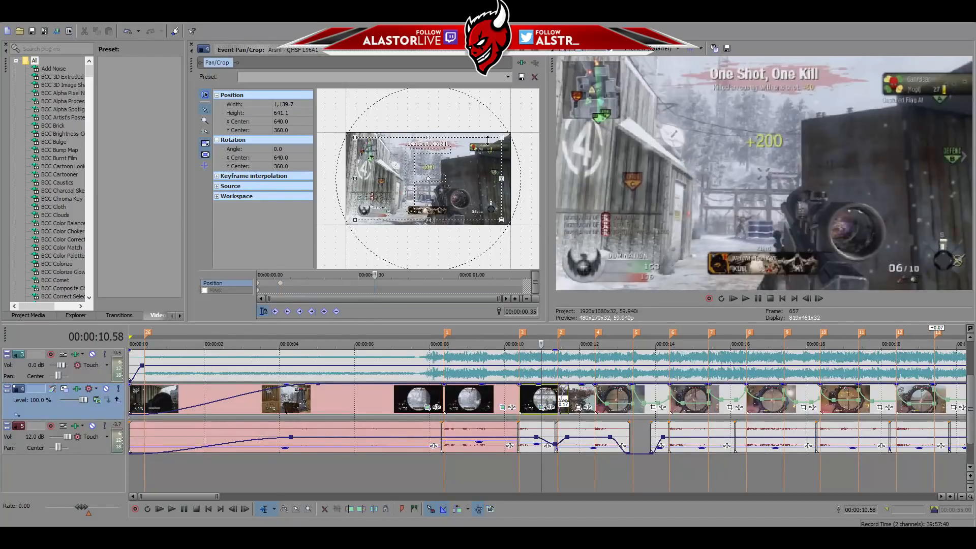
click(409, 283)
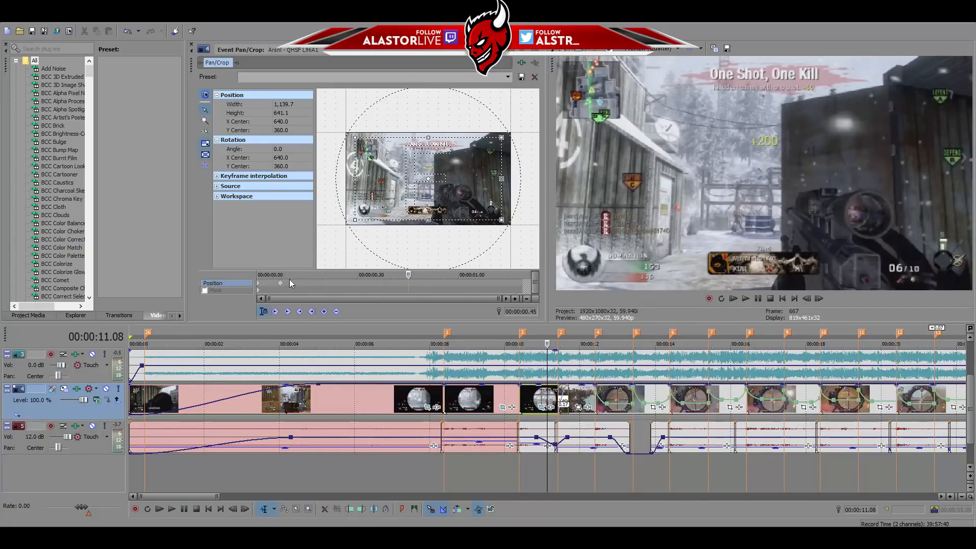
drag(505, 136, 507, 134)
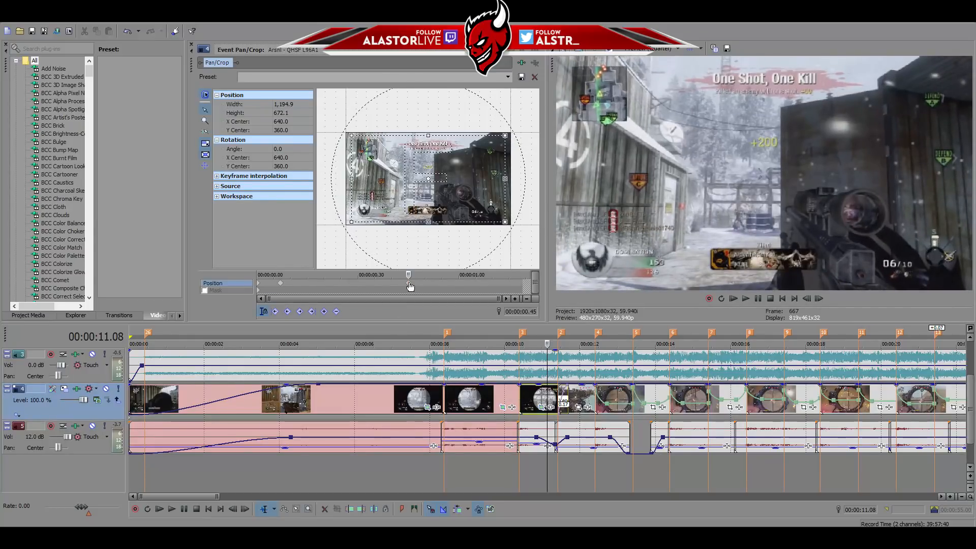
Move the second Pan/Crop keyframe to the clip's end and play back from 00:00:10.23.
drag(408, 282, 523, 283)
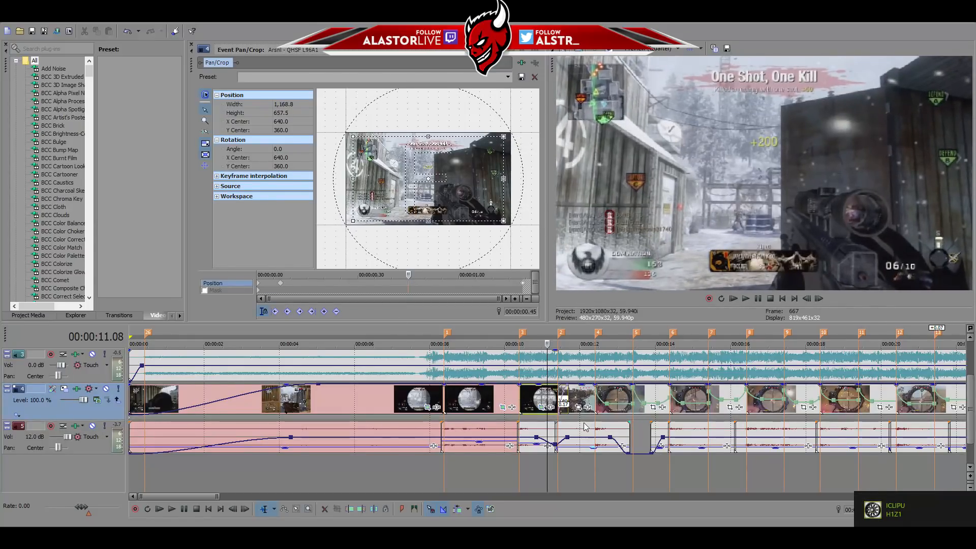
click(558, 392)
click(519, 471)
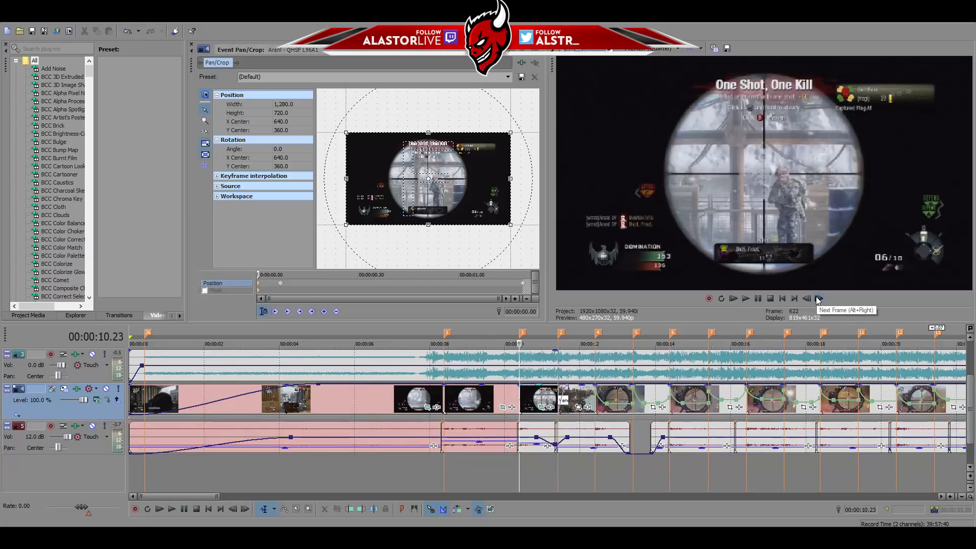
key(space)
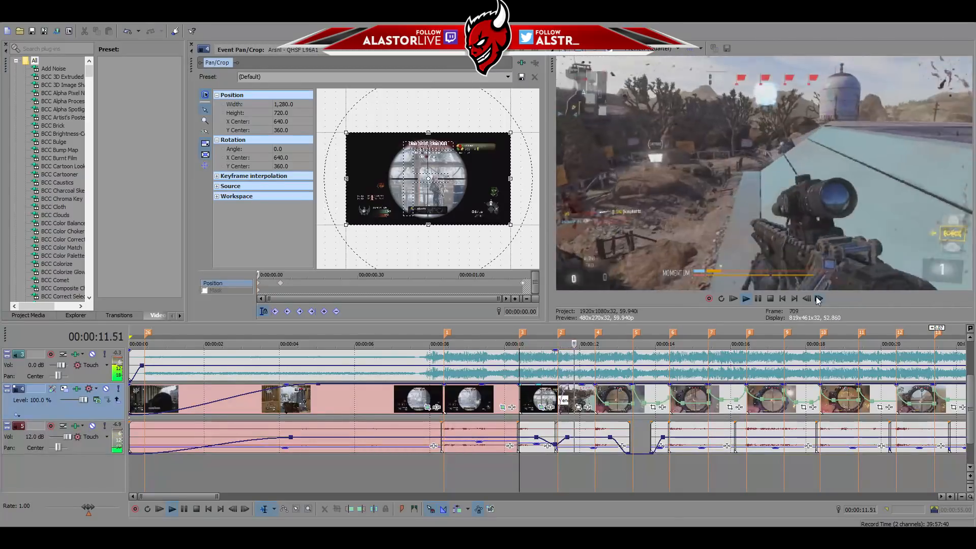
key(space)
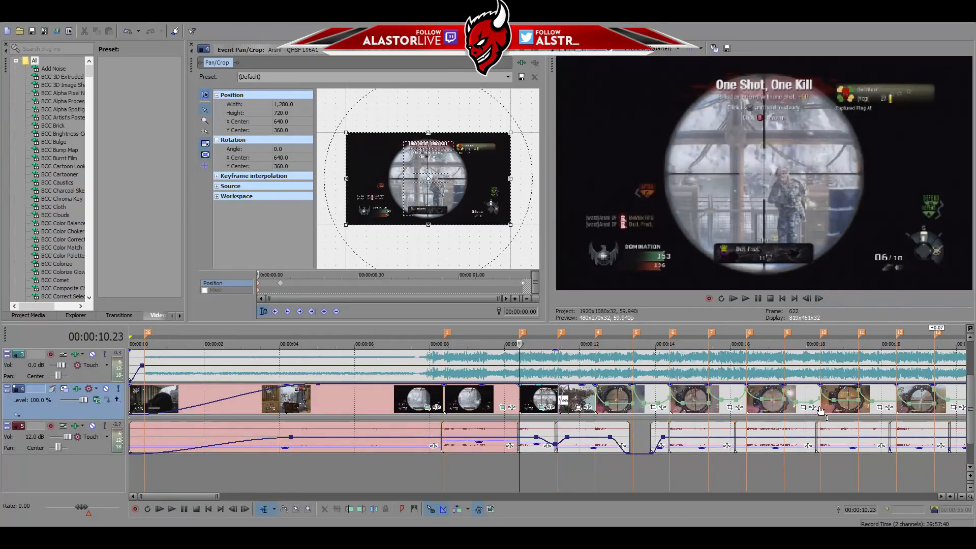
Crop the start of the clip at 00:00:11.25 to about 1,821.8 by 1,024.7, keeping the full frame at its end keyframe.
click(578, 408)
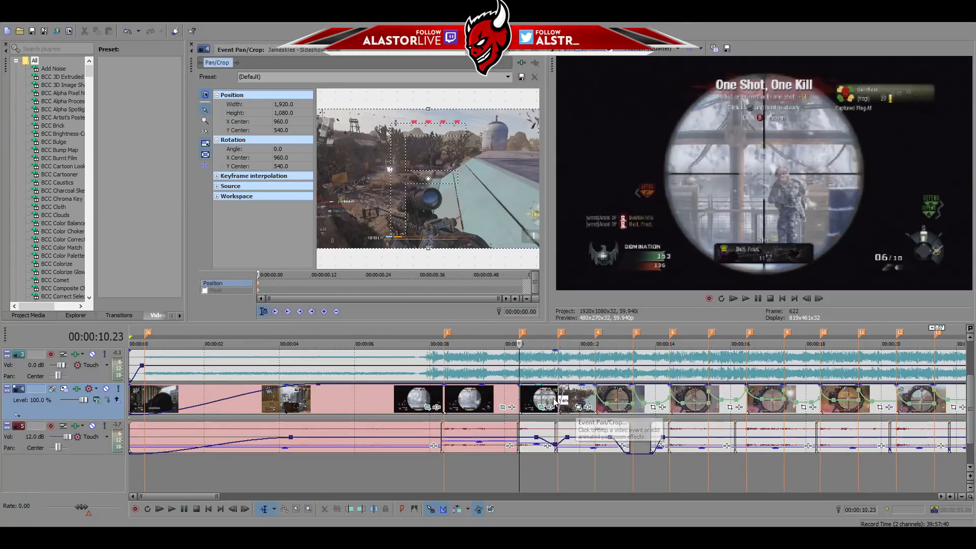
click(558, 396)
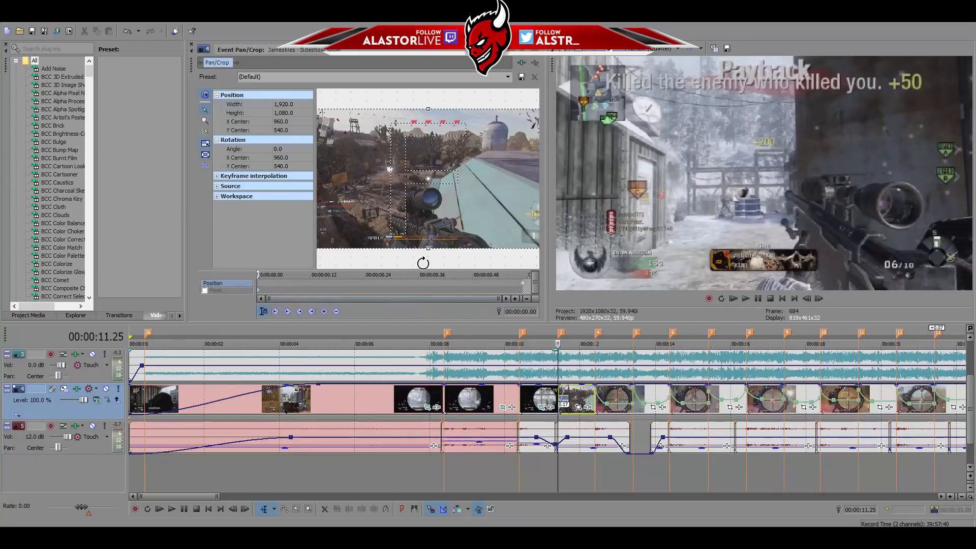
drag(430, 251, 440, 247)
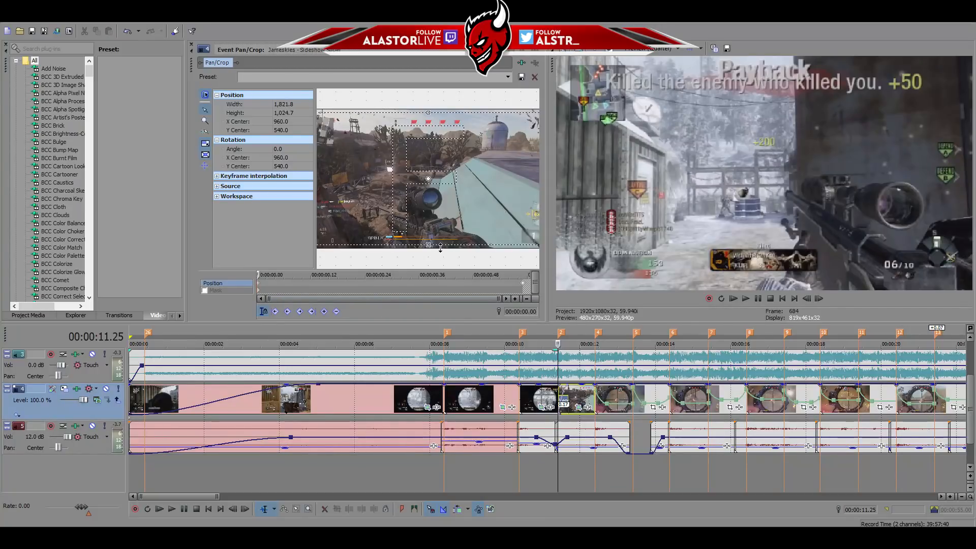
Check the zoom-out frame by frame from the clip's start past its end, and return to 00:00:11.25.
click(818, 300)
click(818, 301)
click(818, 300)
click(817, 300)
click(817, 301)
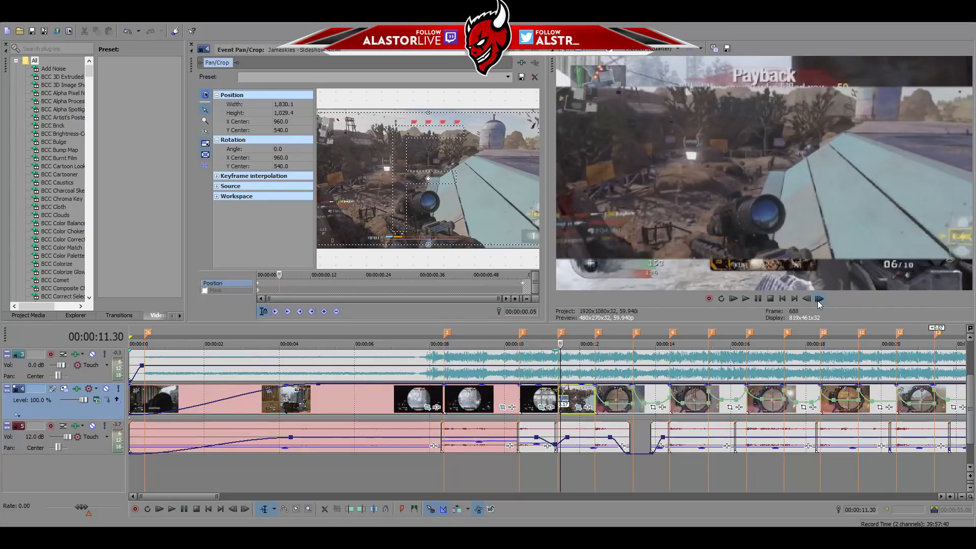
click(818, 301)
click(818, 301)
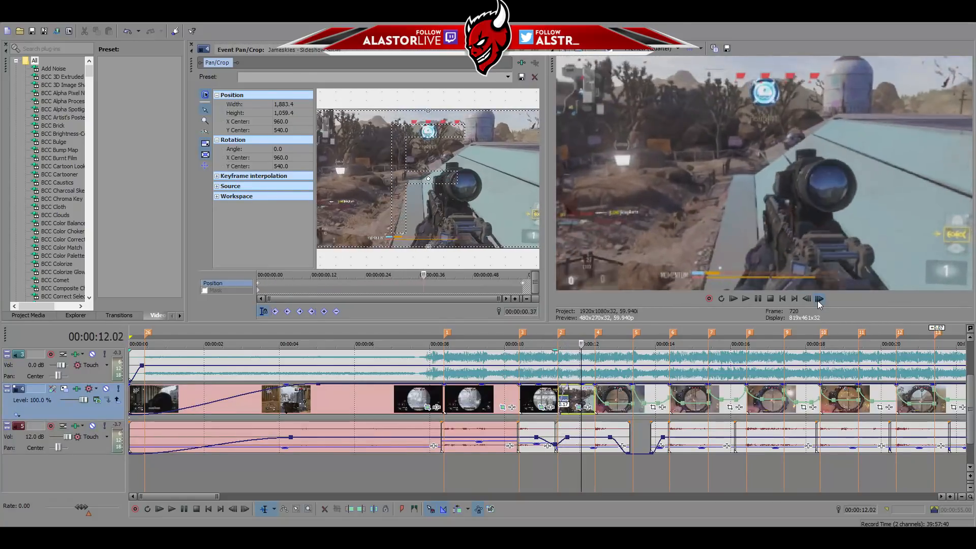
click(818, 301)
click(819, 300)
click(819, 300)
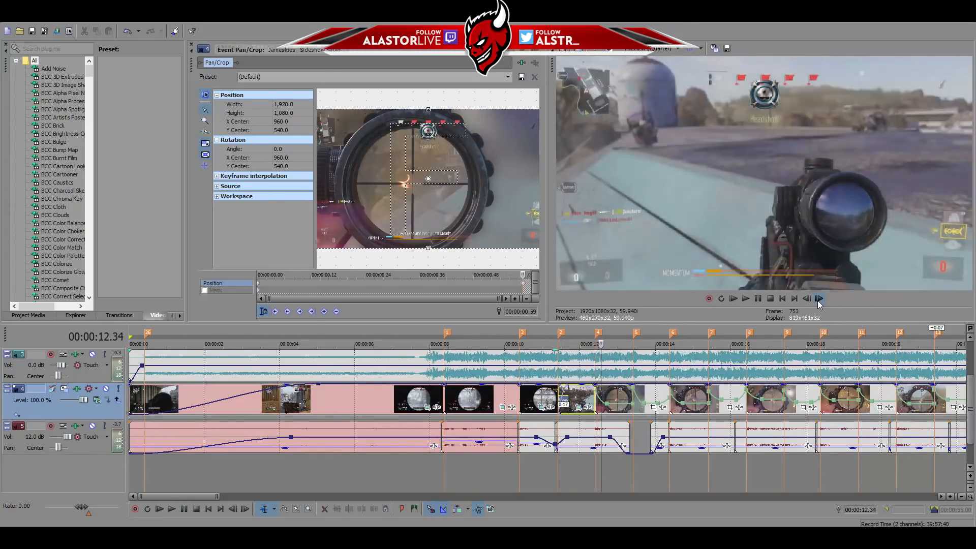
click(557, 459)
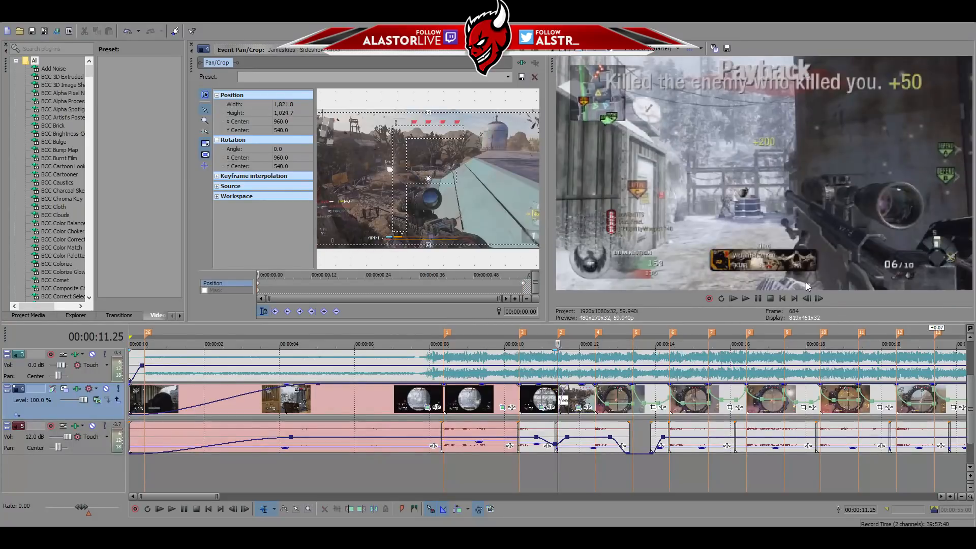
Add a Pan/Crop keyframe at 00:00:01.02 in clip time to the clip starting at 00:00:10.23.
click(542, 407)
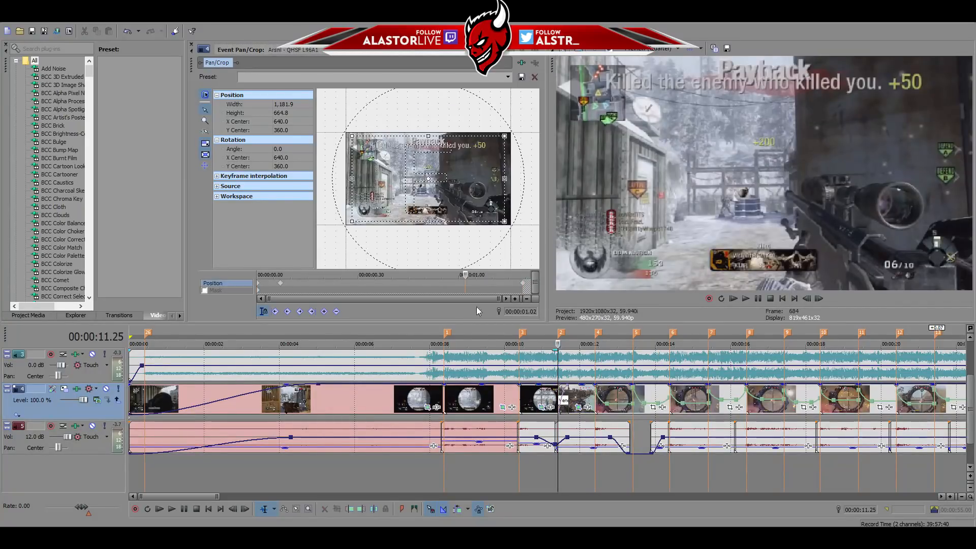
click(324, 312)
click(575, 397)
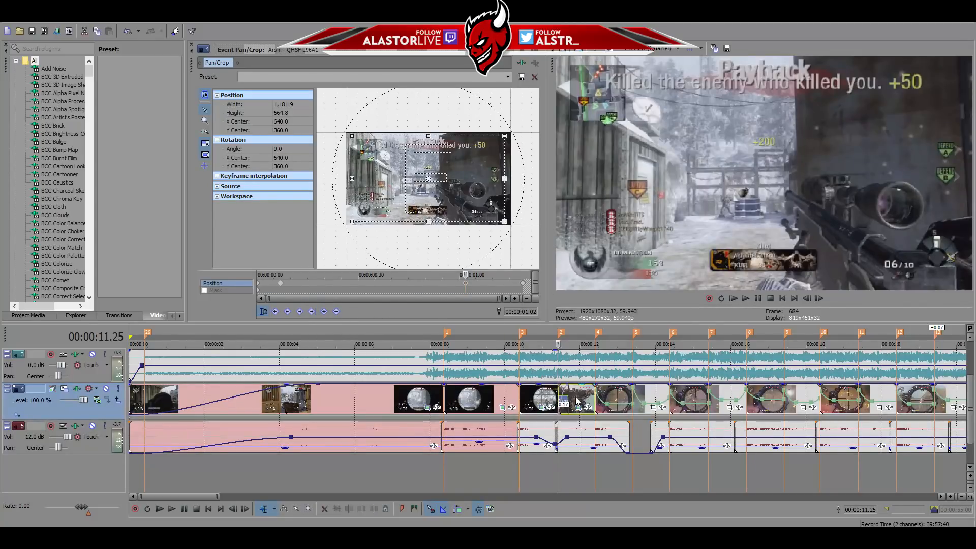
click(555, 397)
click(560, 398)
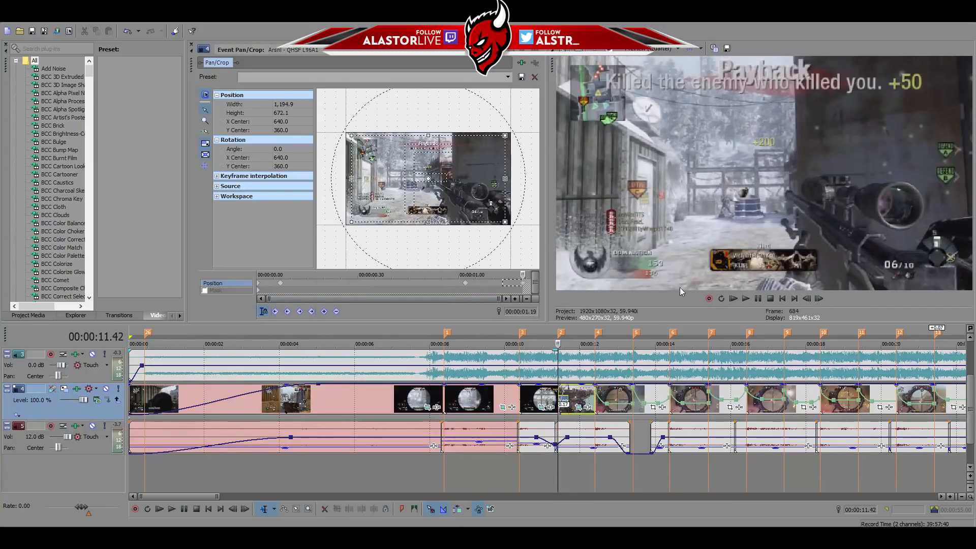
Remove the zoom keyframes from the clip at 00:00:11.25, restoring its full 1,920 by 1,080 frame.
click(569, 402)
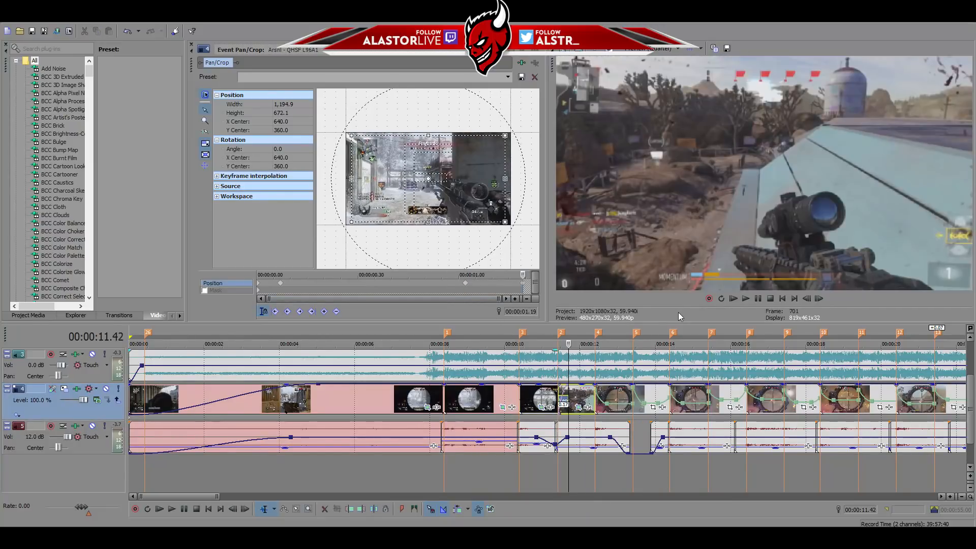
click(583, 410)
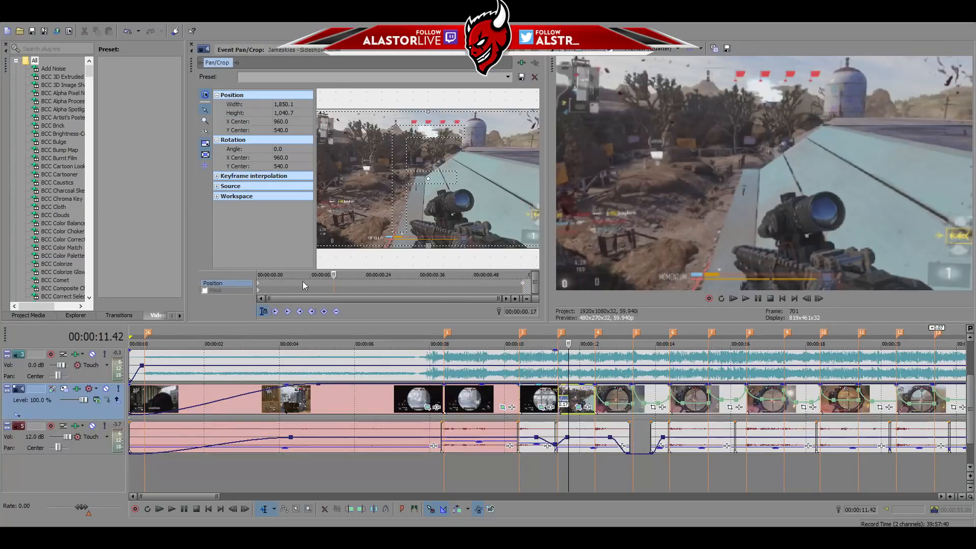
click(259, 288)
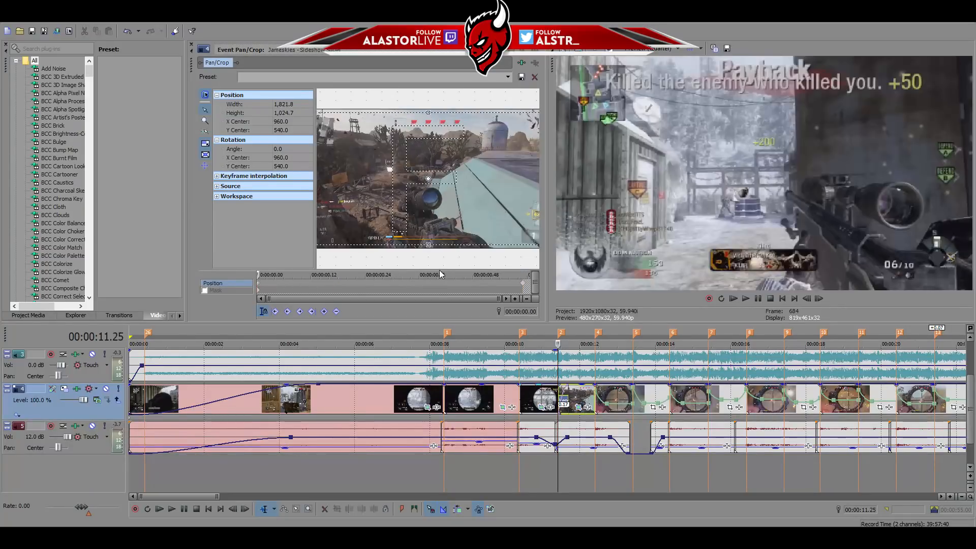
key(Delete)
drag(524, 284, 503, 285)
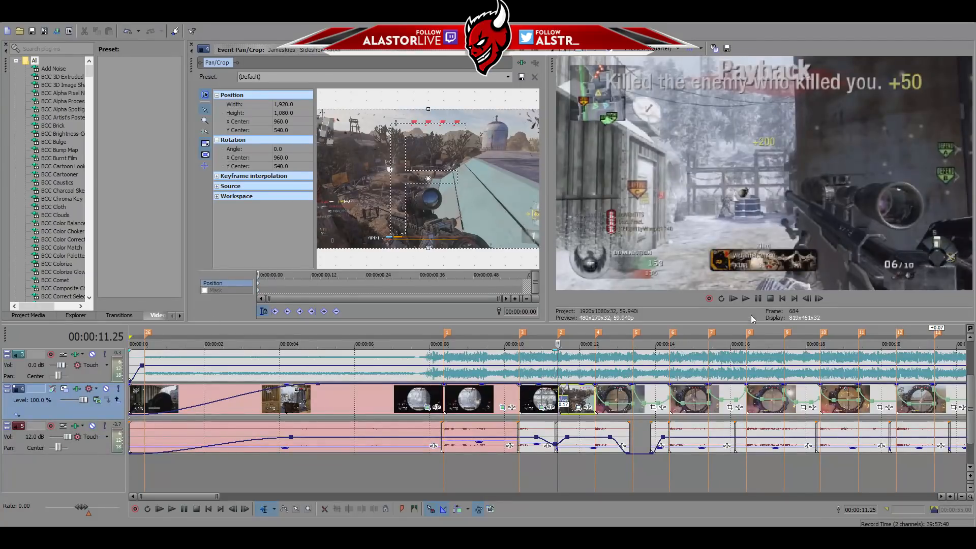
click(819, 299)
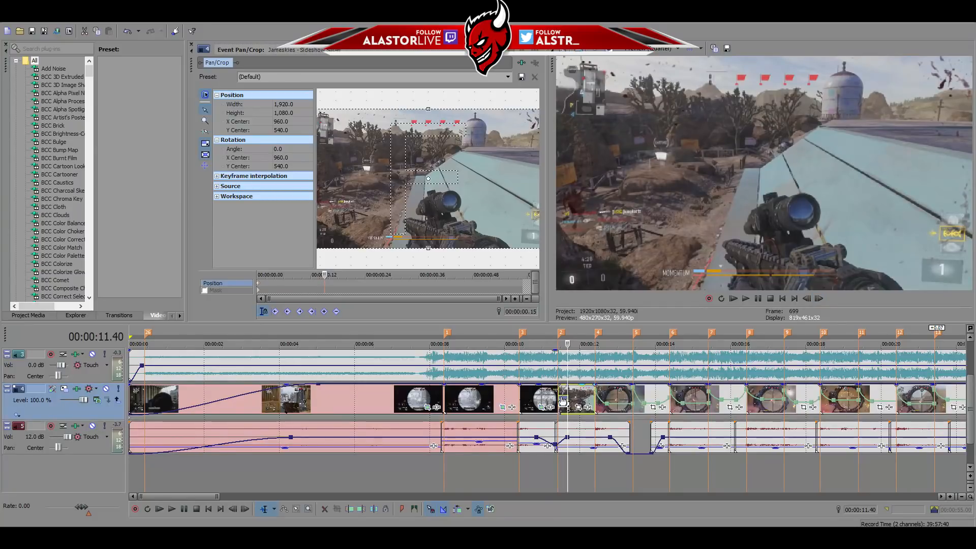
Open Track Motion for the gameplay video track and add a position keyframe at 00:00:11.25.
click(558, 395)
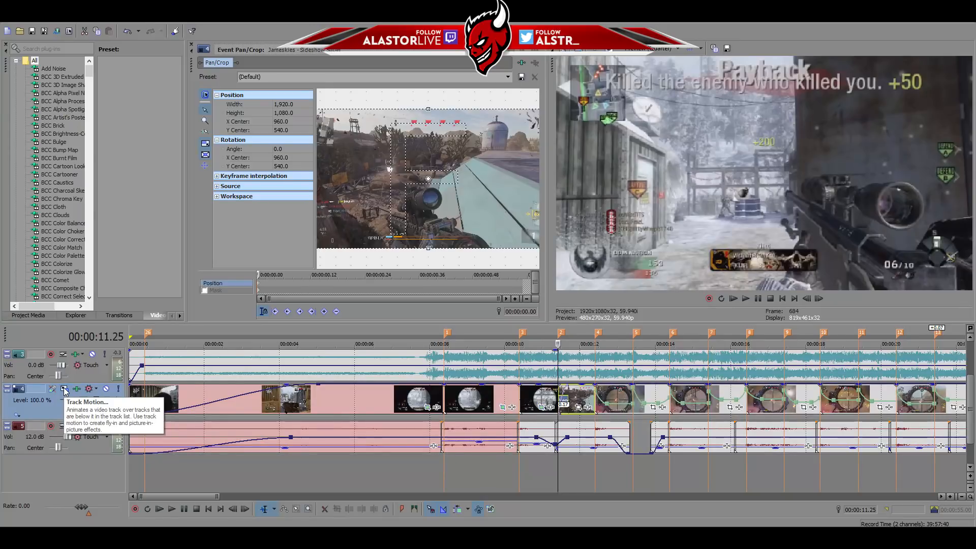
click(65, 391)
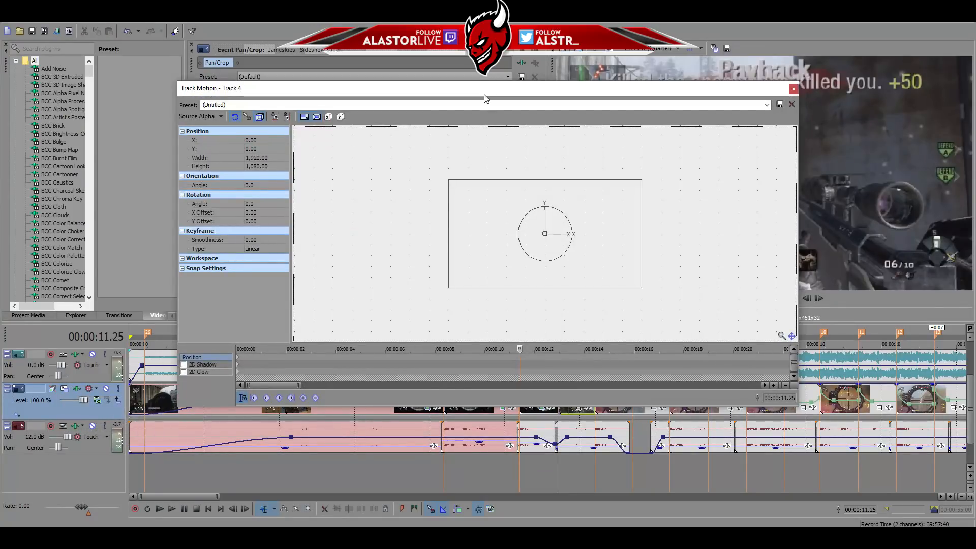
drag(478, 88, 376, 26)
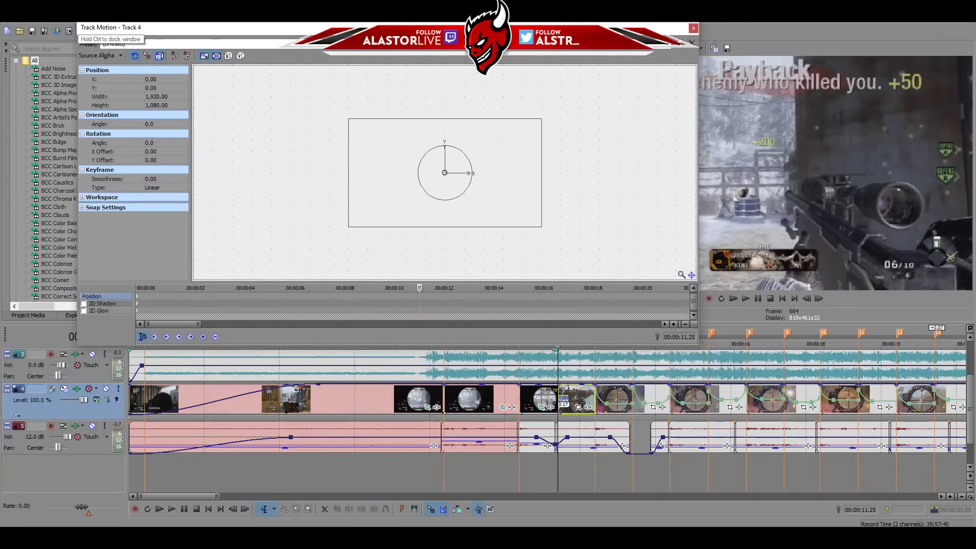
click(202, 338)
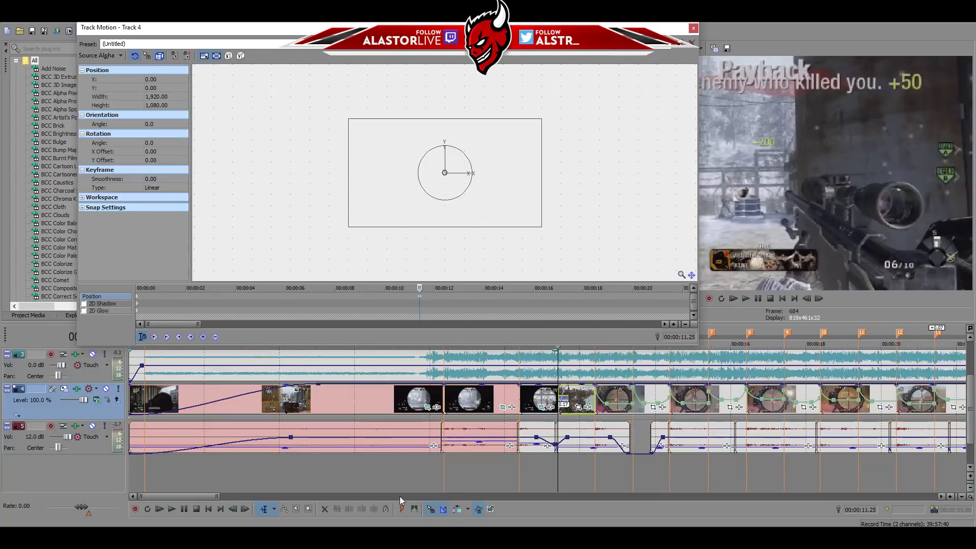
Add a Track Motion position keyframe at the clip's end, 00:00:12.24.
click(594, 402)
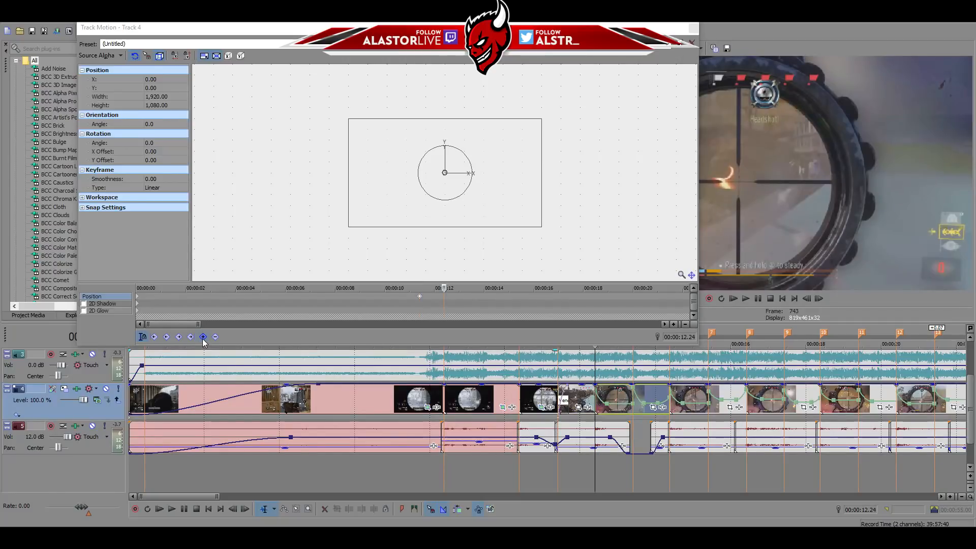
click(559, 399)
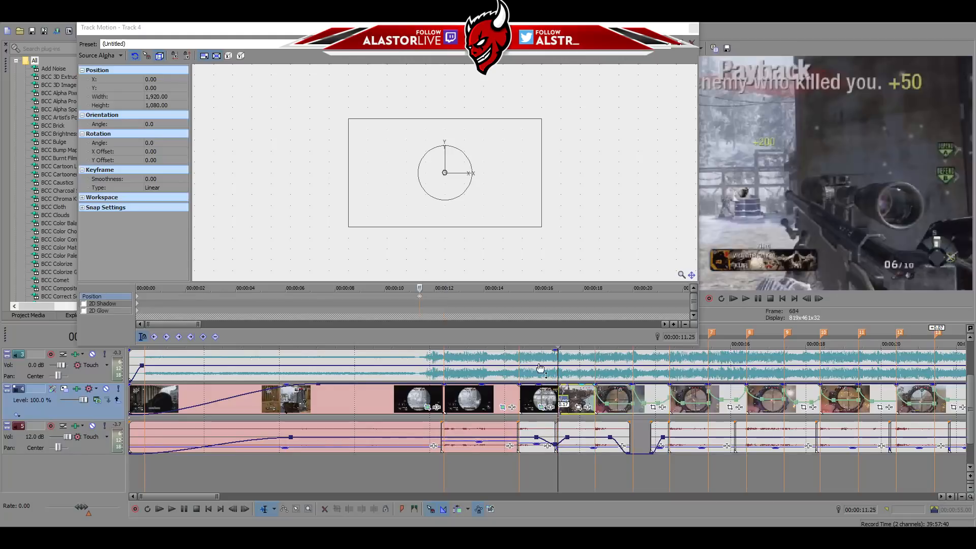
scroll(576, 415, up, 2)
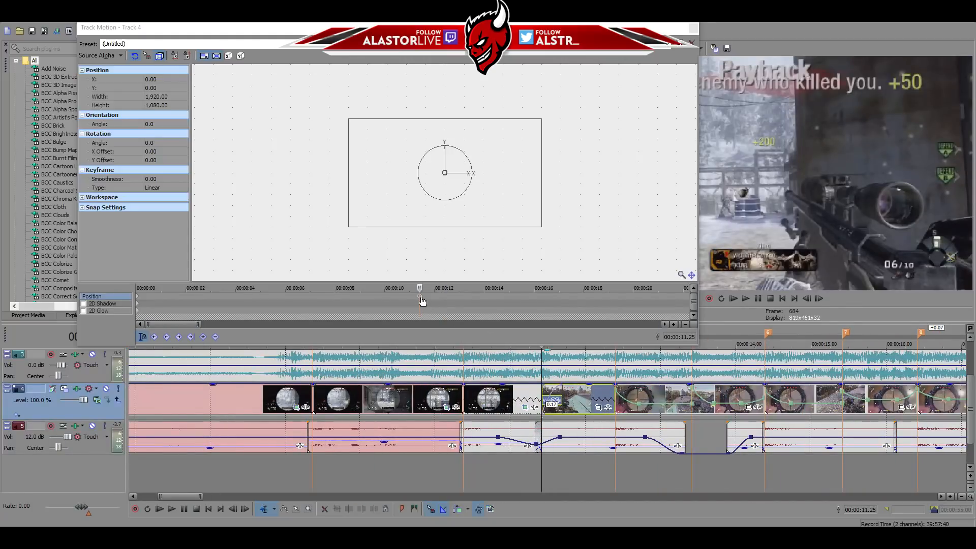
click(614, 396)
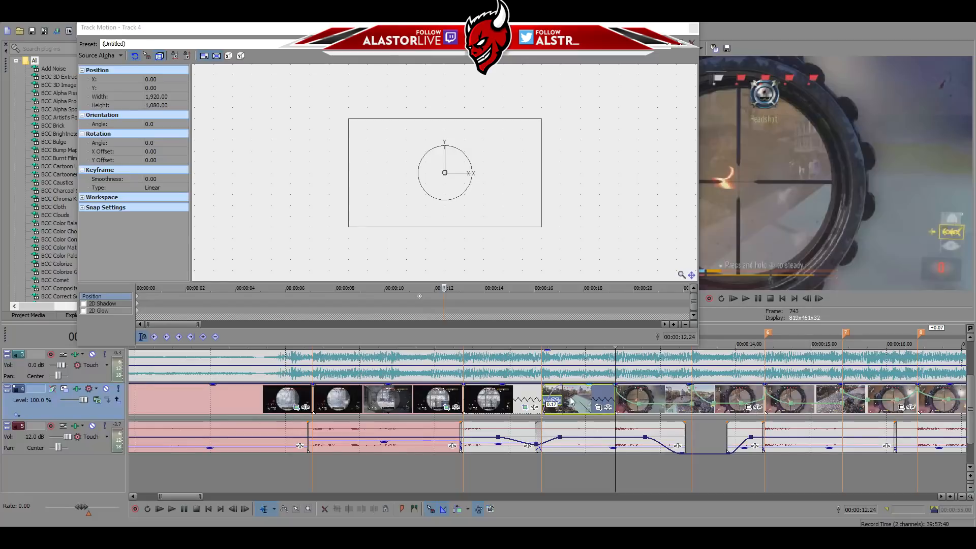
click(203, 336)
Enlarge the track to about 2,025.21 by 1,139.18 with a Track Motion keyframe seven frames after 00:00:11.25.
click(542, 400)
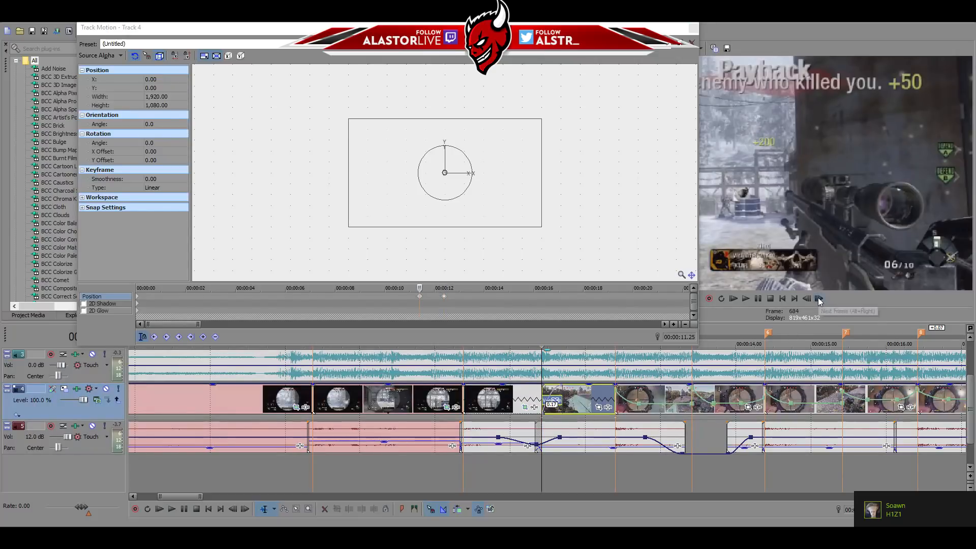
click(524, 401)
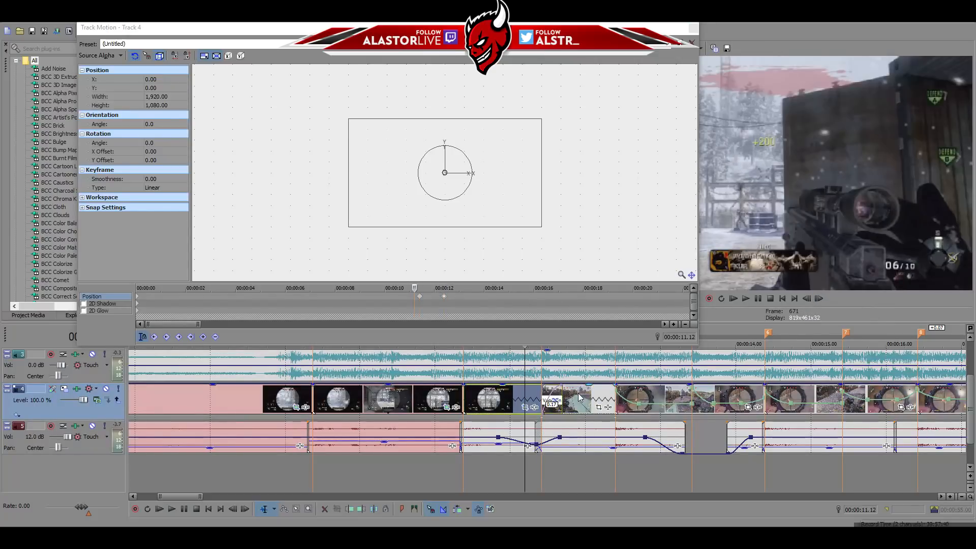
click(579, 396)
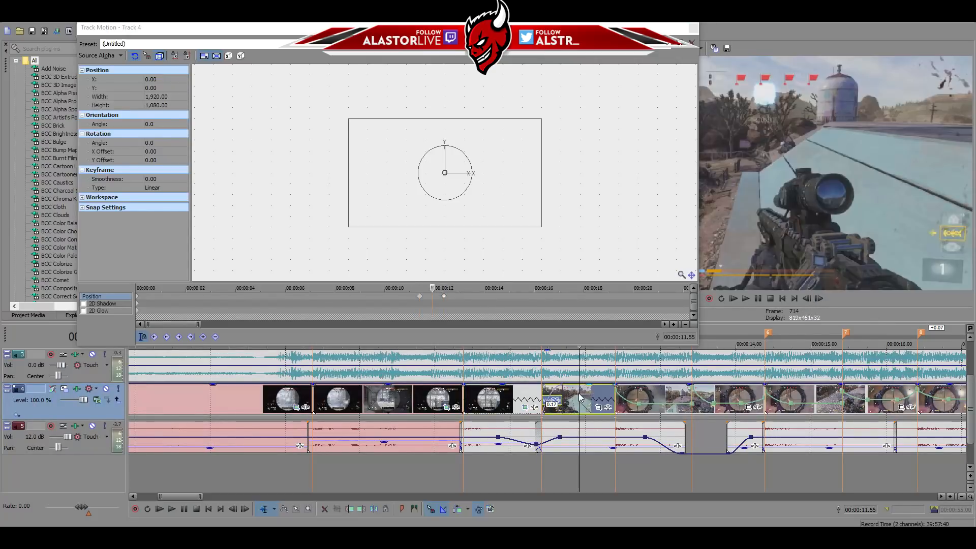
click(541, 400)
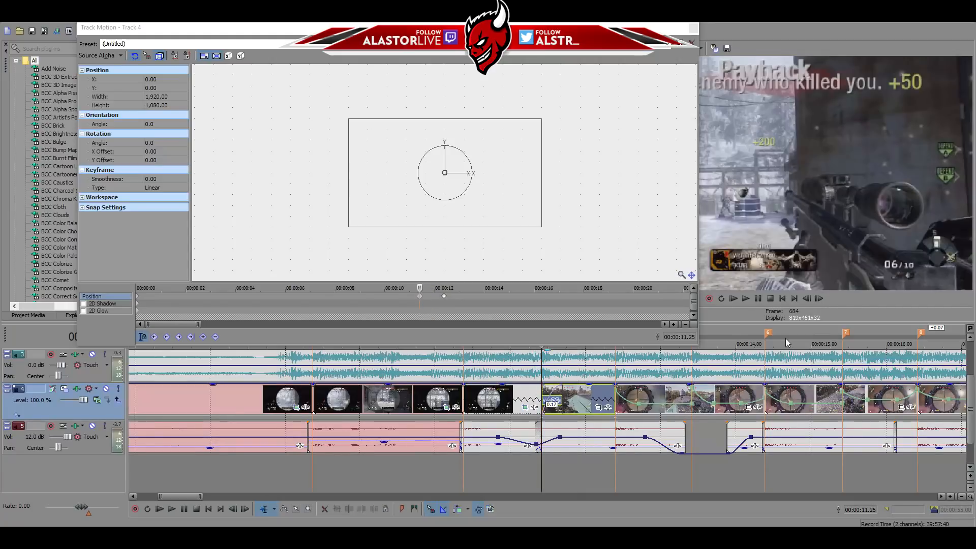
click(818, 299)
click(819, 299)
click(819, 299)
click(819, 299)
click(819, 298)
click(819, 299)
click(818, 299)
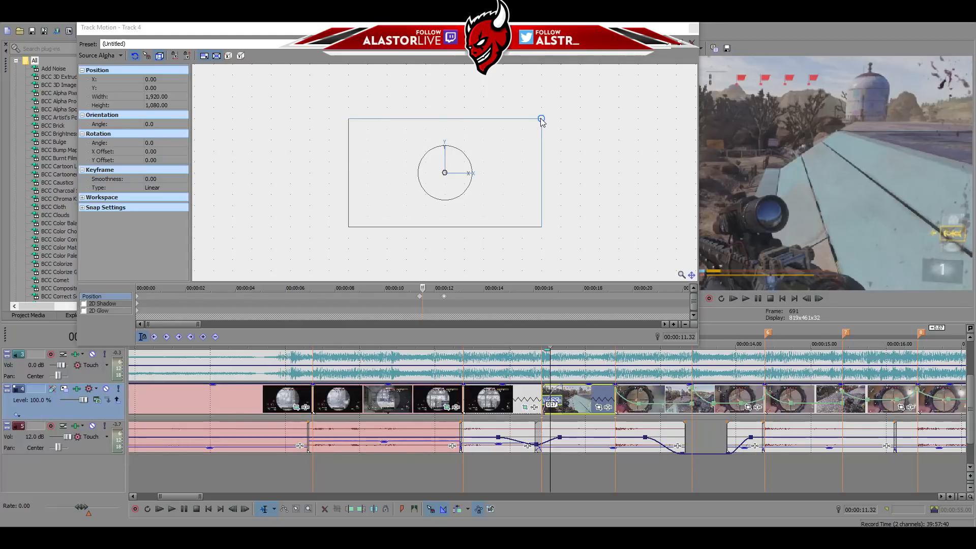
mouse_move(542, 124)
mouse_down()
mouse_move(490, 133)
mouse_move(543, 109)
mouse_up()
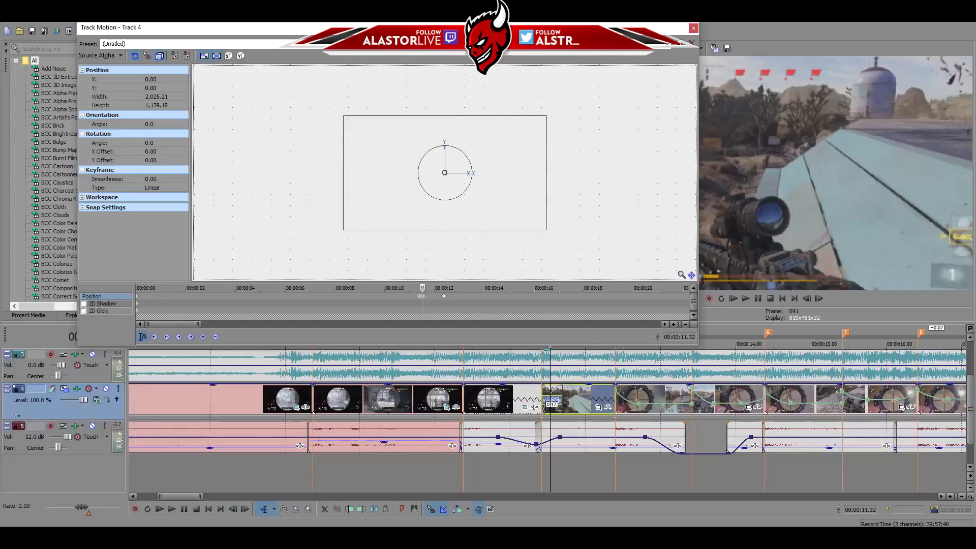
Close the Track Motion settings and play the montage from 00:00:11.25.
click(693, 30)
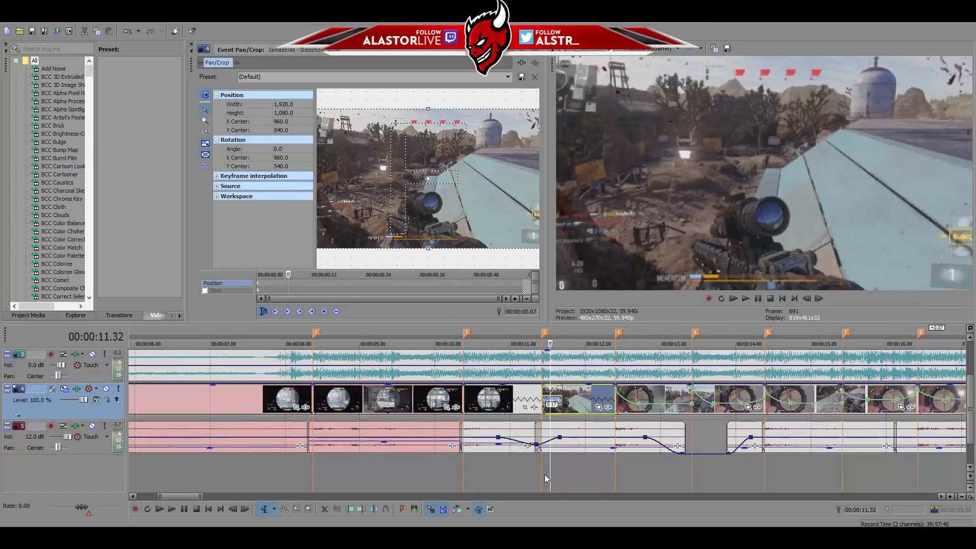
click(540, 480)
key(space)
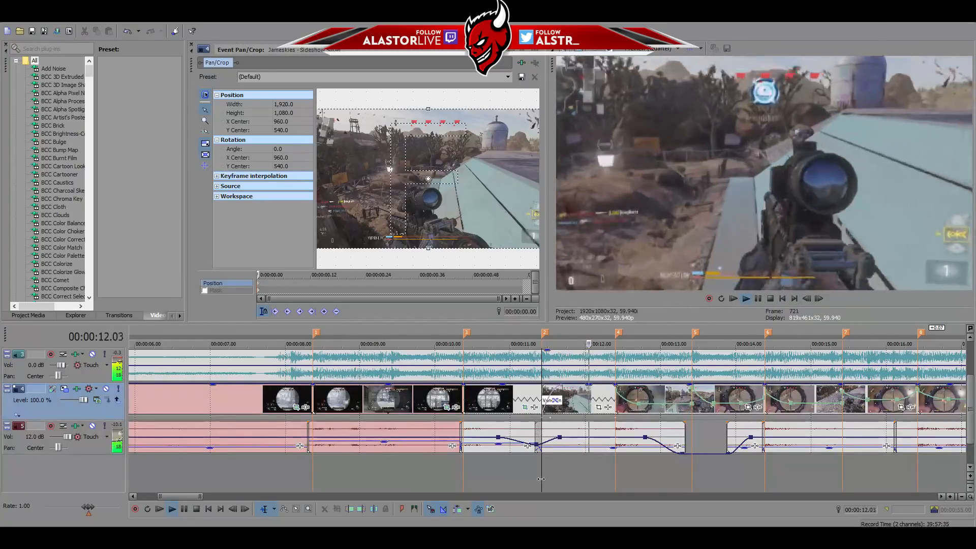
Stop playback and examine the Track Motion zoom frame by frame from 00:00:11.25 to 00:00:12.22.
key(space)
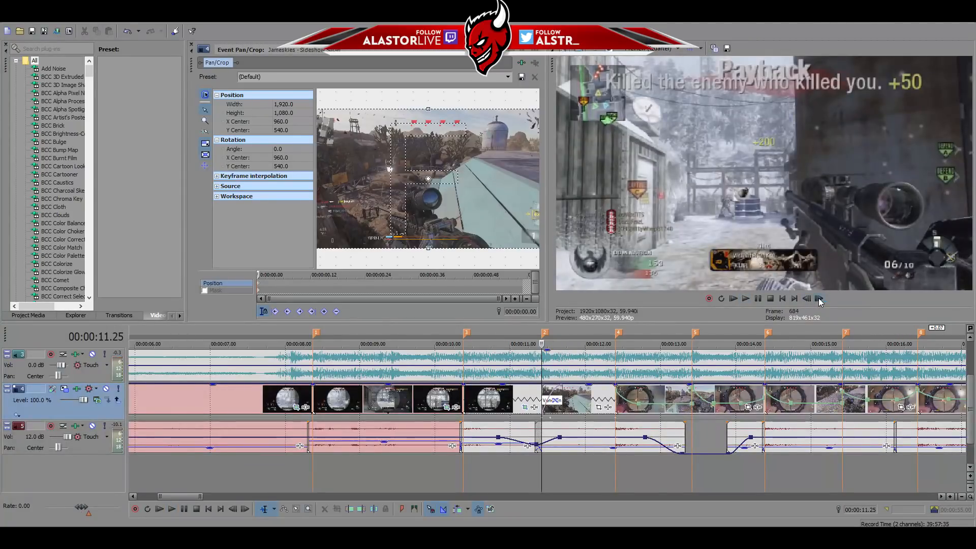
click(819, 299)
click(819, 299)
click(819, 299)
click(819, 299)
click(819, 299)
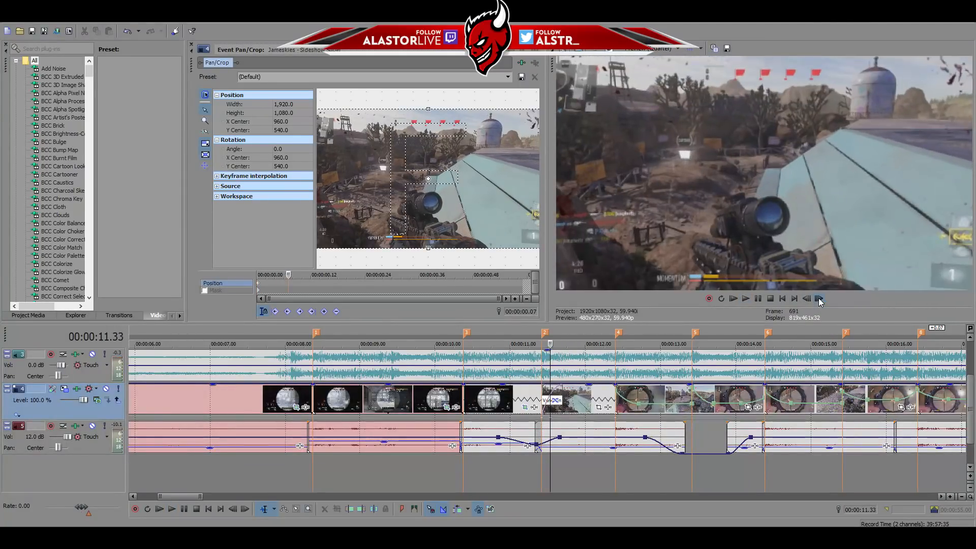
click(819, 299)
click(819, 299)
click(819, 299)
click(819, 299)
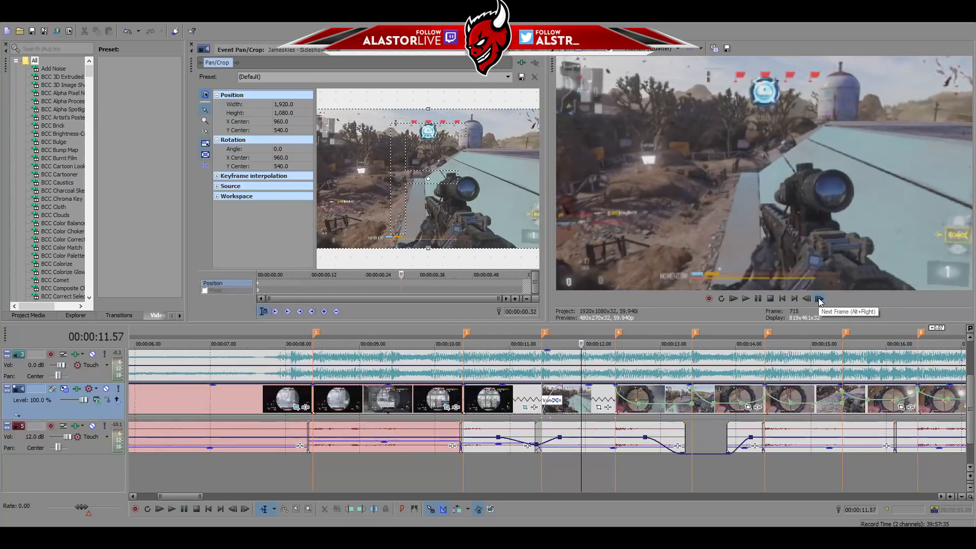
click(819, 299)
click(819, 299)
click(819, 299)
click(819, 299)
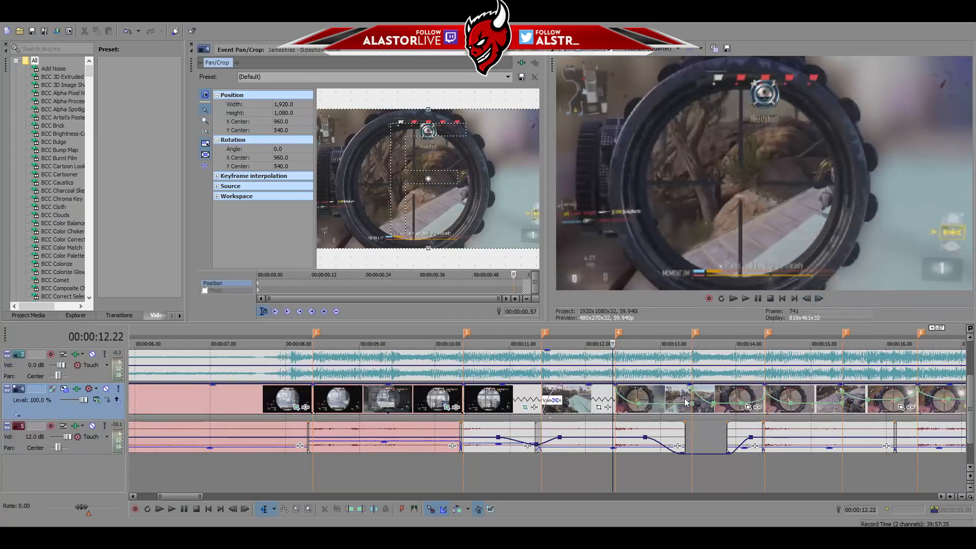
Open Pan/Crop for the gameplay clip starting at 00:00:12.24 and add a position keyframe at the clip's end.
scroll(584, 427, down, 2)
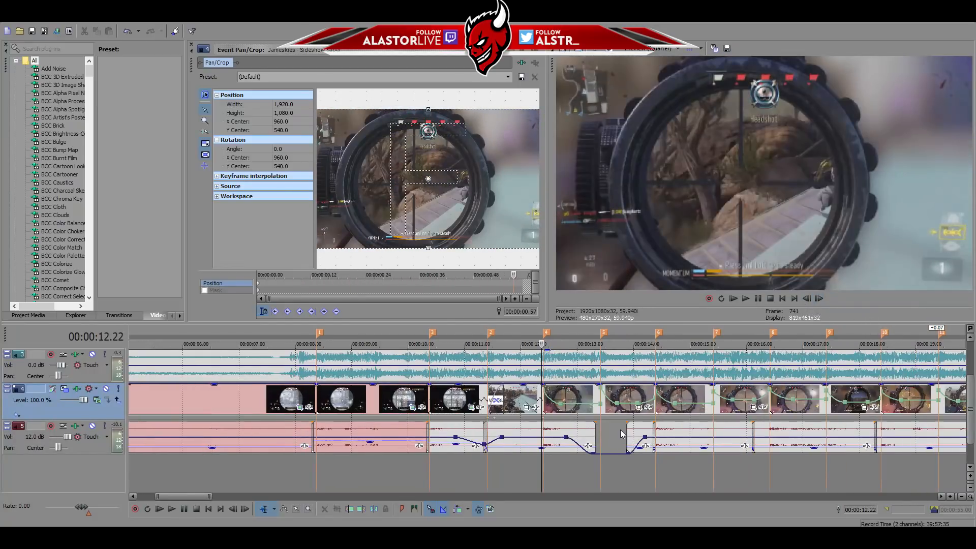
click(547, 411)
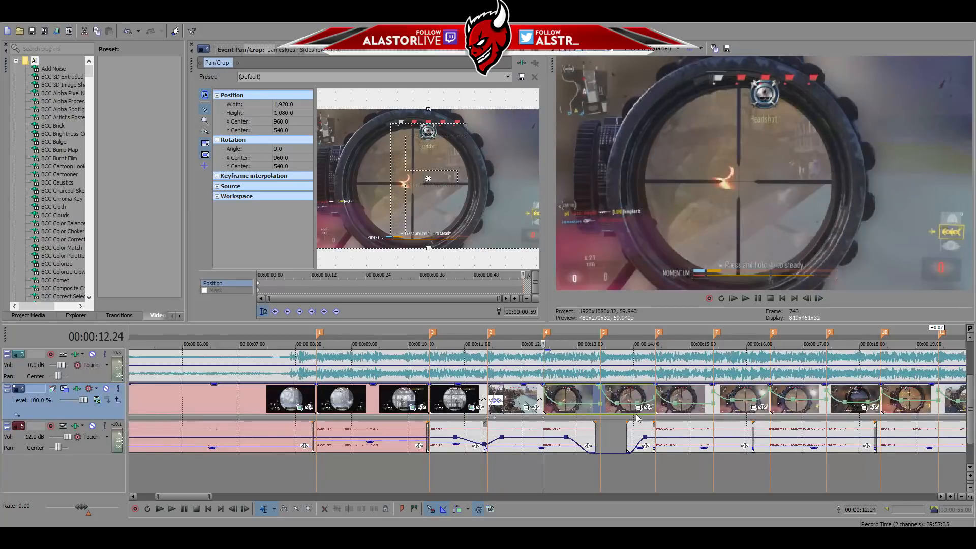
scroll(641, 412, down, 2)
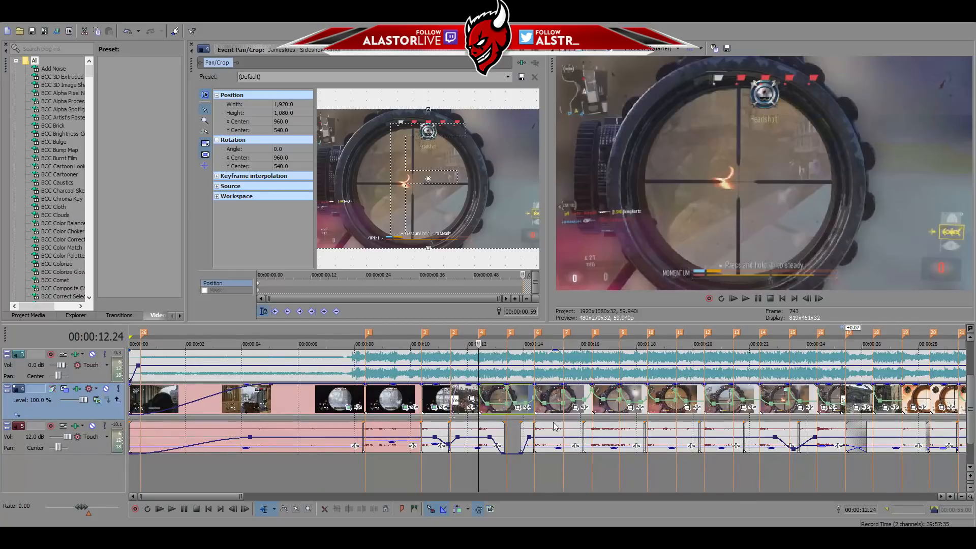
click(518, 406)
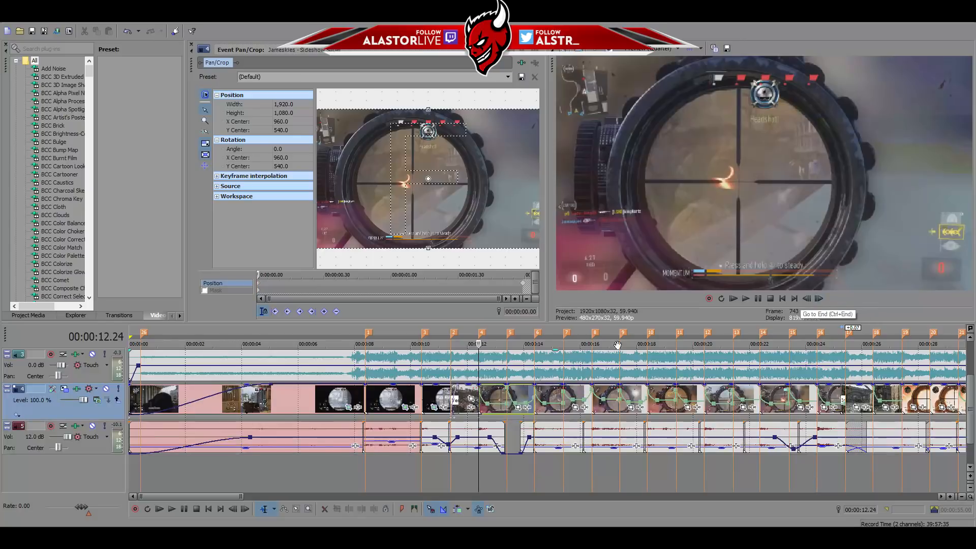
Advance seven frames to 00:00:12.31, try deleting the Pan/Crop keyframe at the clip's end, and return to the clip's start.
click(819, 299)
click(819, 299)
click(819, 299)
click(818, 299)
click(819, 299)
click(818, 299)
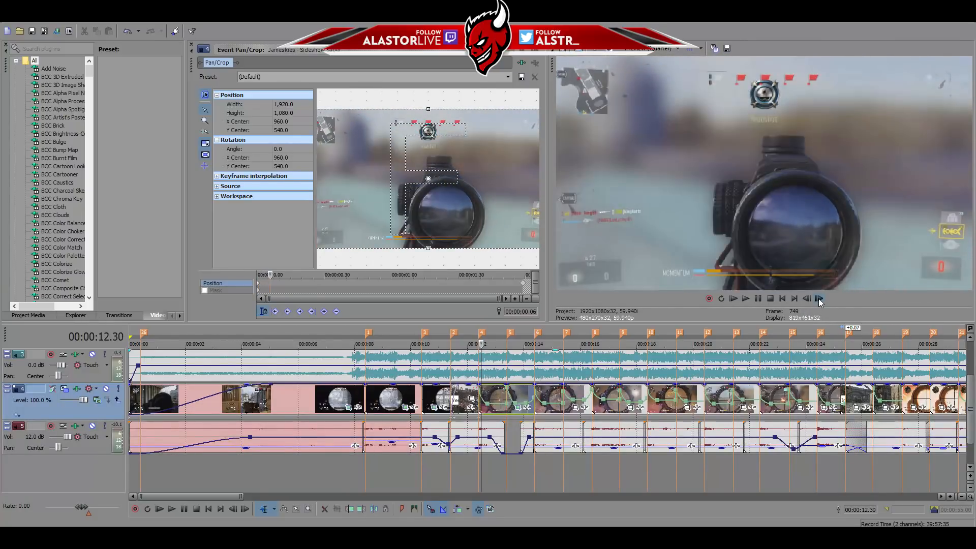
click(819, 299)
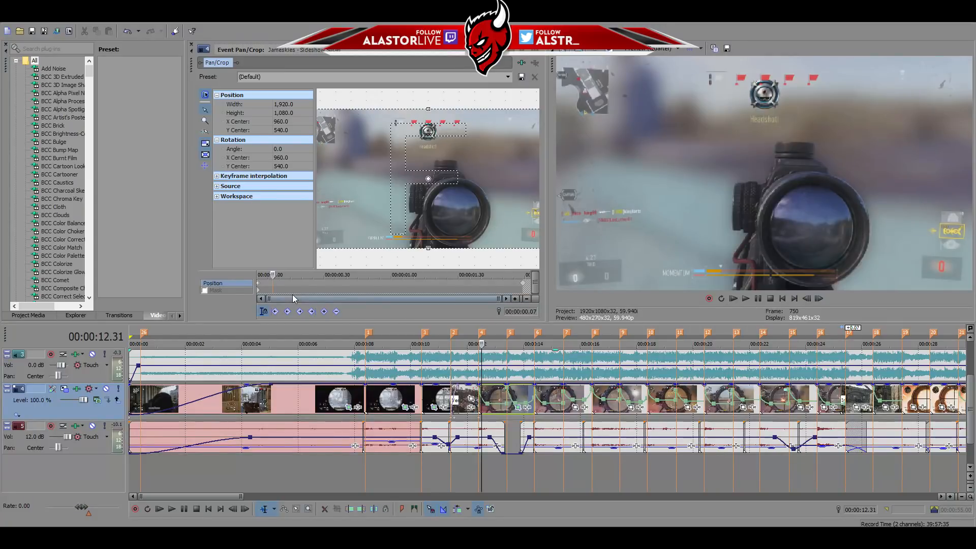
right_click(523, 283)
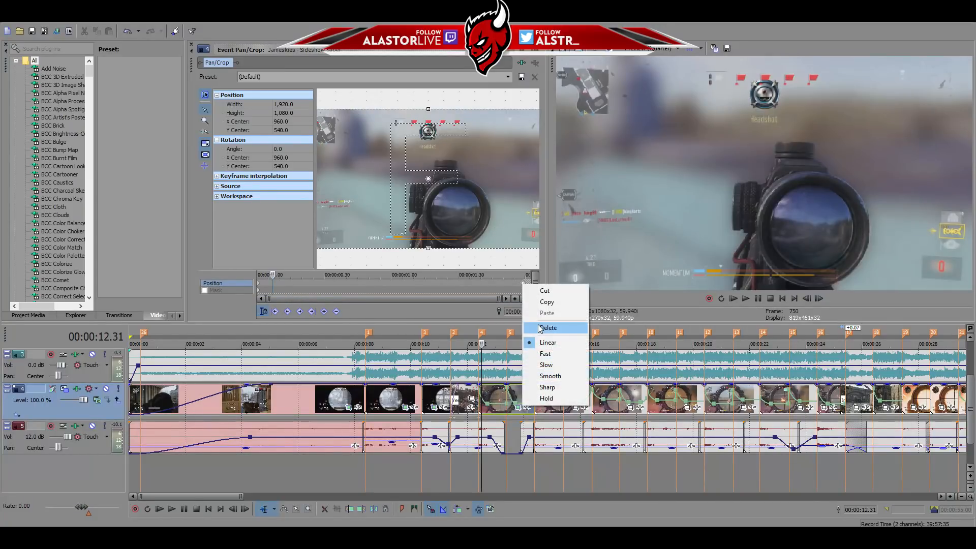
click(539, 328)
click(260, 288)
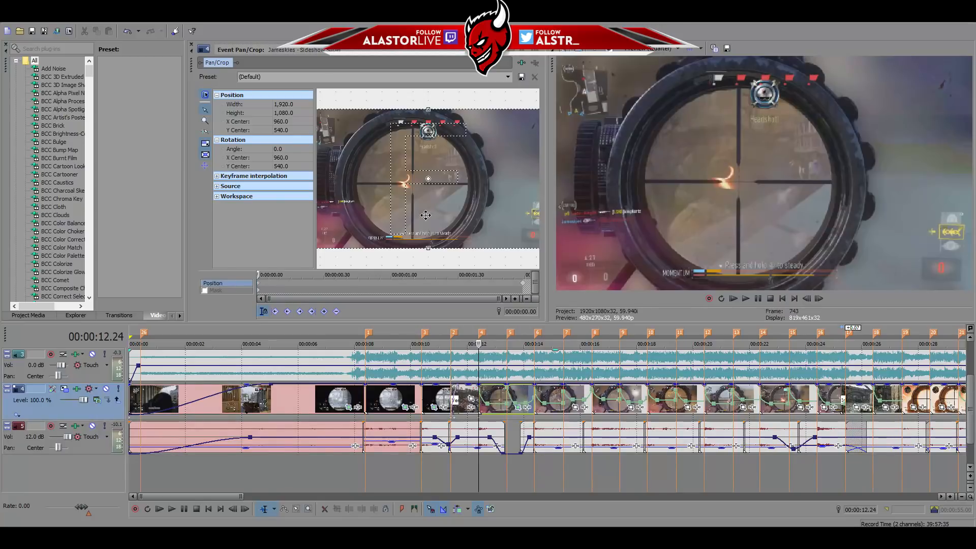
Create a Pan/Crop zoom keyframe seven frames into the clip, at 00:00:12.31, with the frame shrunk to about 1,863.9 by 1,048.4.
click(819, 298)
click(819, 299)
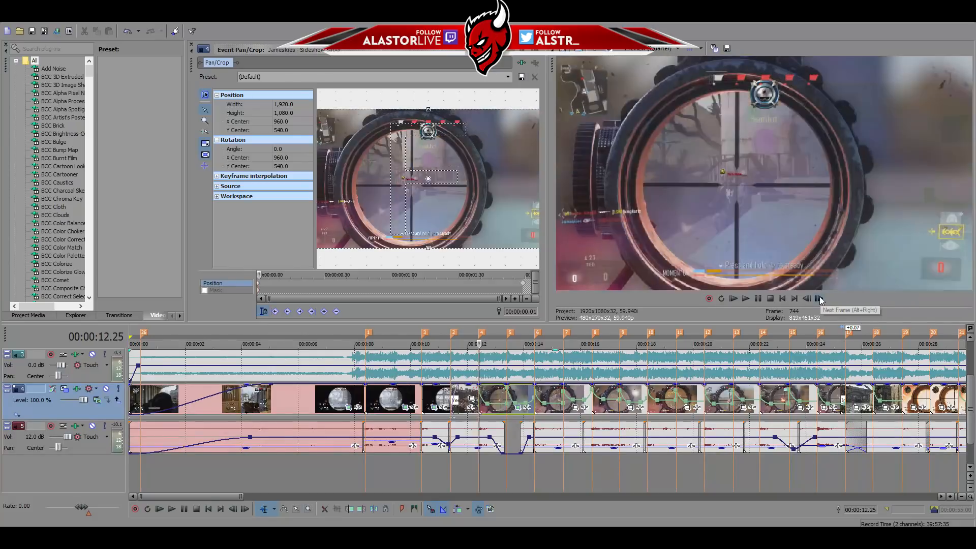
click(820, 298)
click(819, 299)
click(819, 298)
click(819, 298)
click(820, 298)
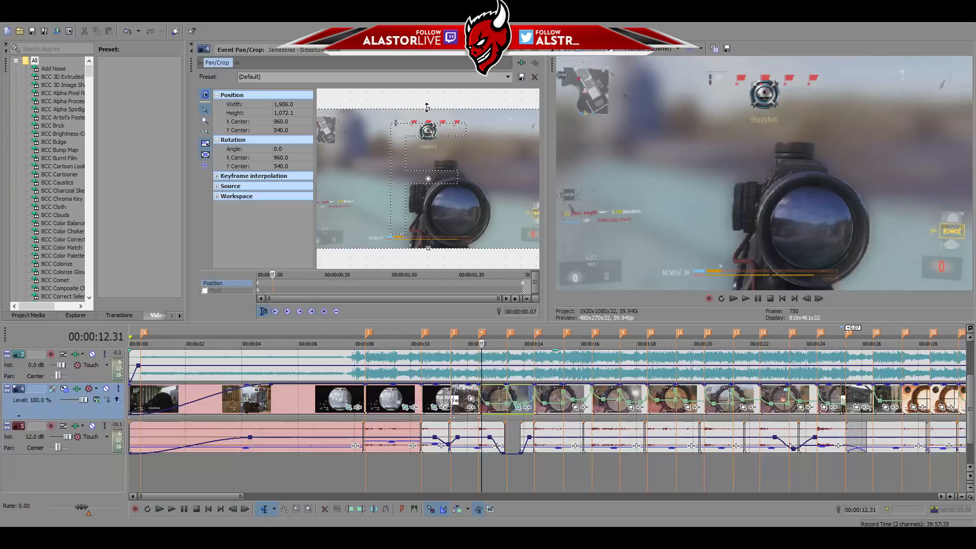
drag(428, 107, 424, 108)
right_click(425, 145)
click(441, 149)
mouse_move(446, 108)
mouse_down()
mouse_move(442, 120)
mouse_move(457, 108)
mouse_move(429, 110)
mouse_up()
right_click(452, 123)
click(459, 130)
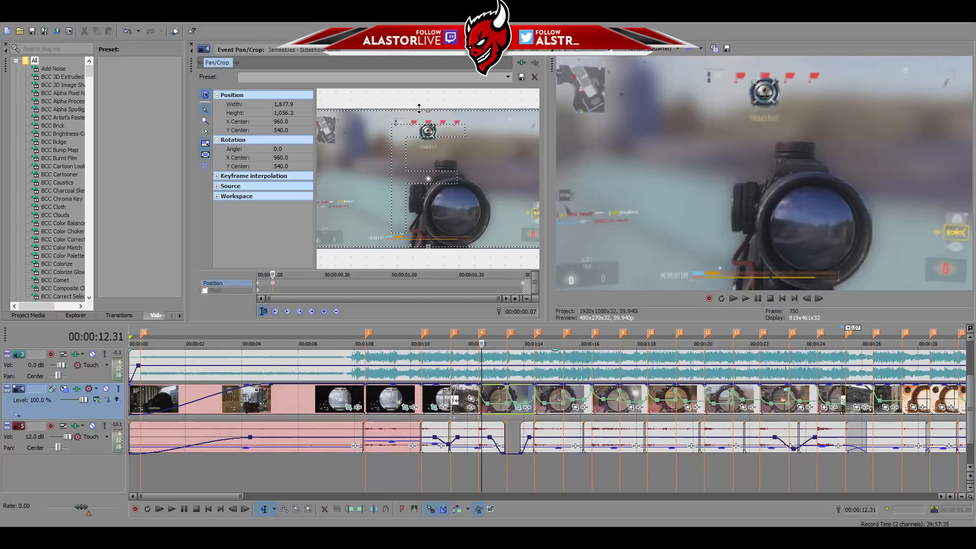
drag(414, 108, 413, 109)
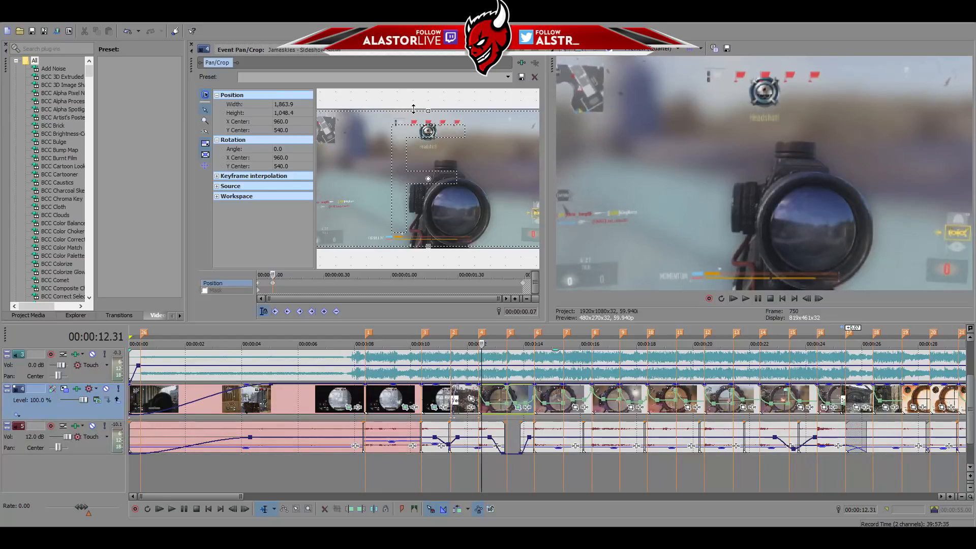
scroll(424, 112, up, 1)
scroll(424, 112, down, 1)
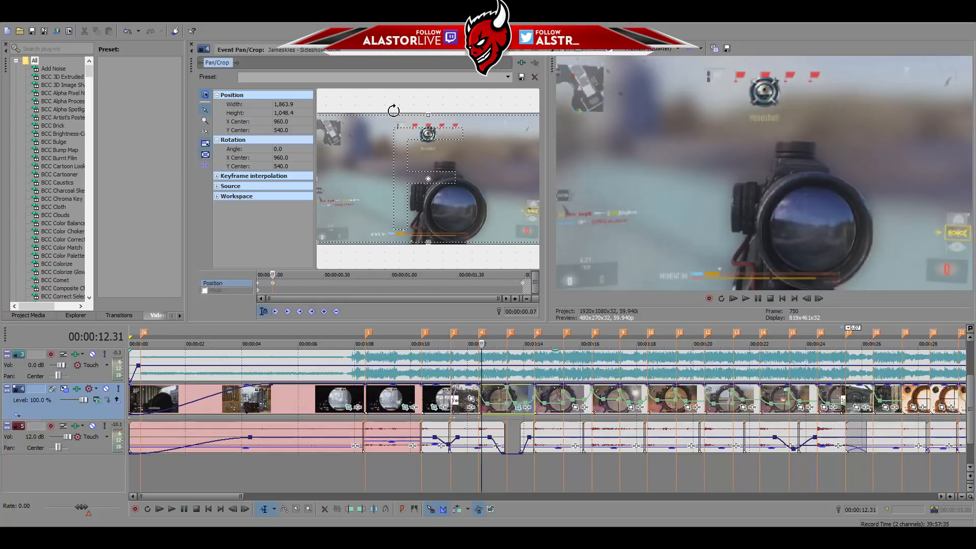
Return to the clip's start at 00:00:12.24 and preview the Pan/Crop zoom frame by frame and in playback.
click(279, 282)
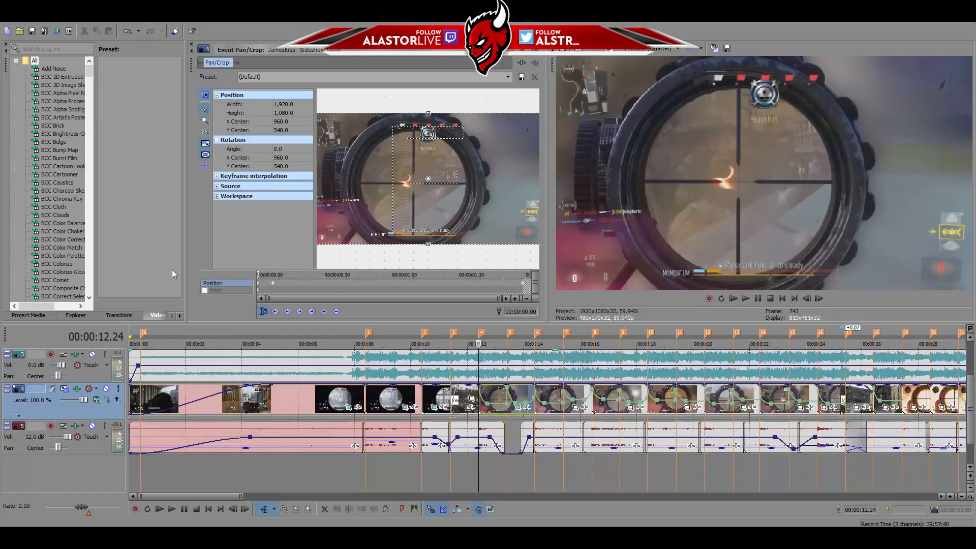
click(819, 299)
click(818, 299)
click(819, 300)
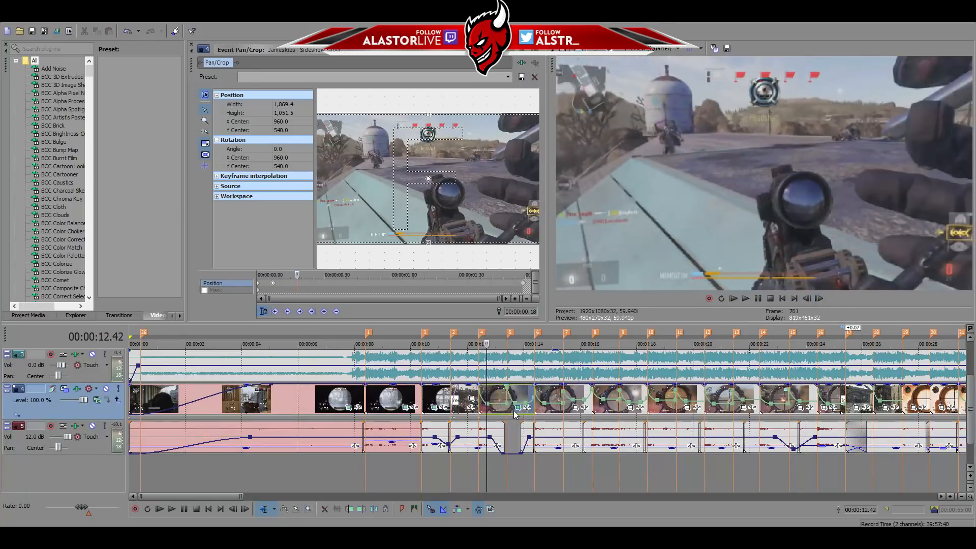
click(477, 475)
key(space)
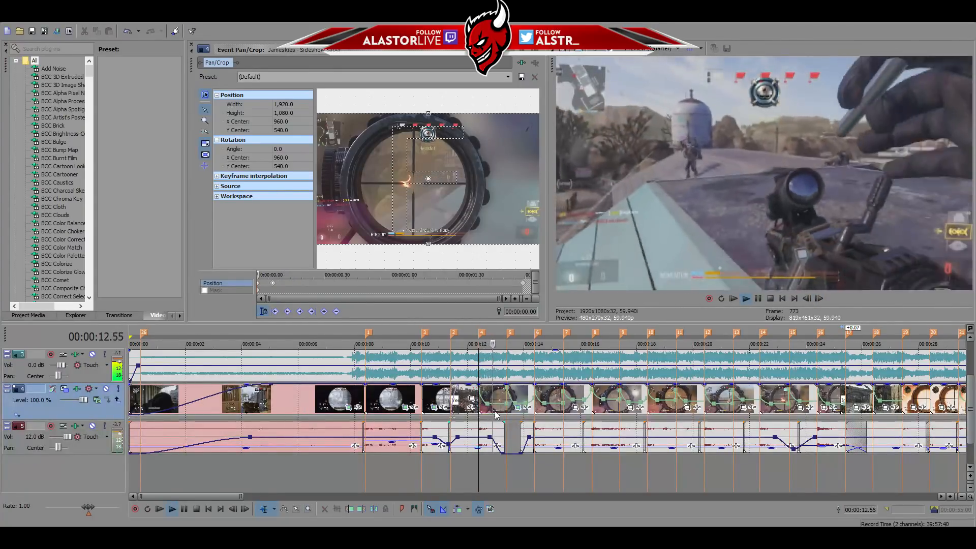
key(space)
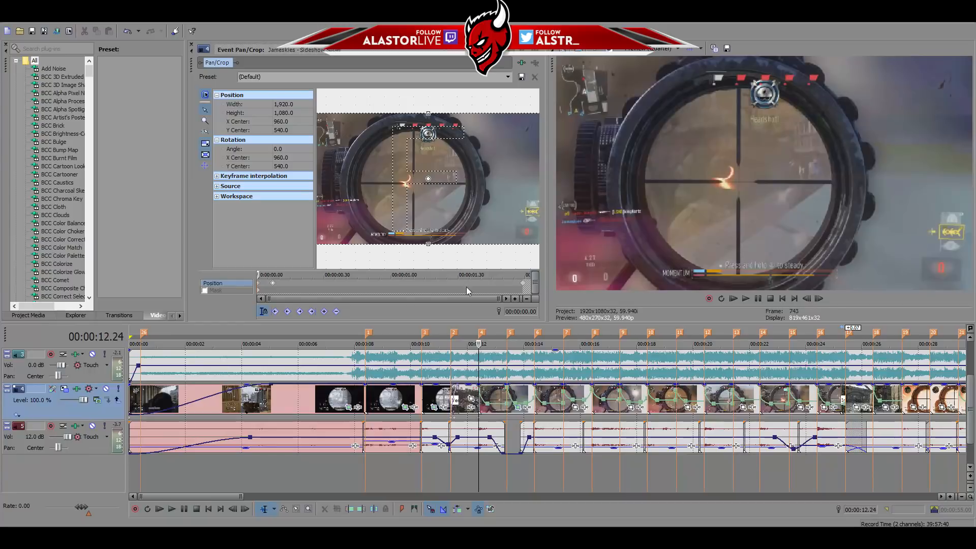
Paste the clip's first two Pan/Crop keyframes at 00:00:13.25 to repeat the zoom on that beat.
click(506, 482)
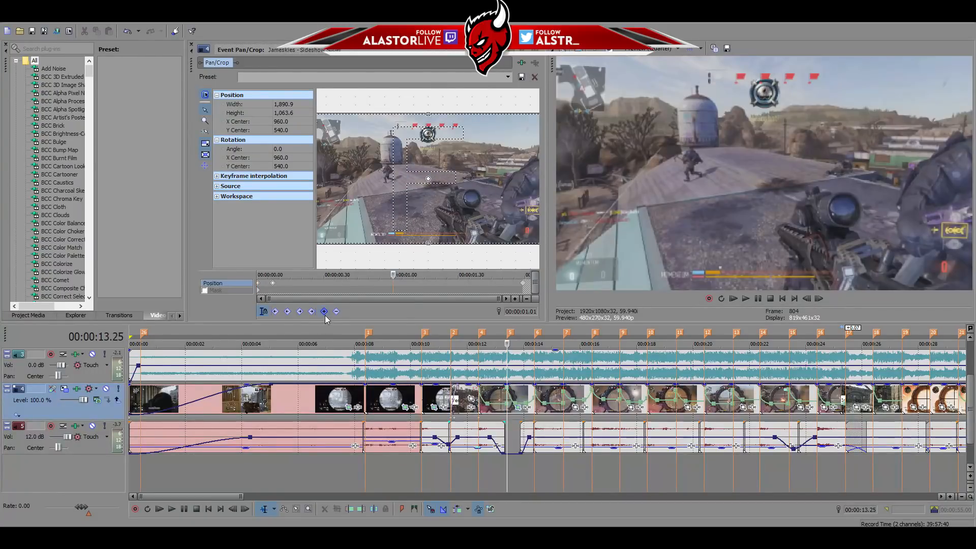
key(ctrl+v)
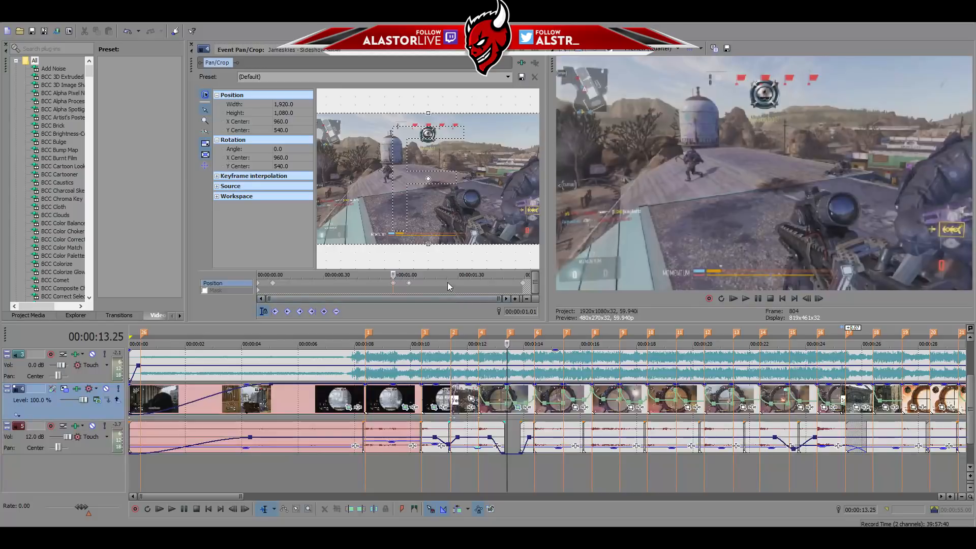
drag(288, 279, 393, 286)
drag(286, 283, 258, 285)
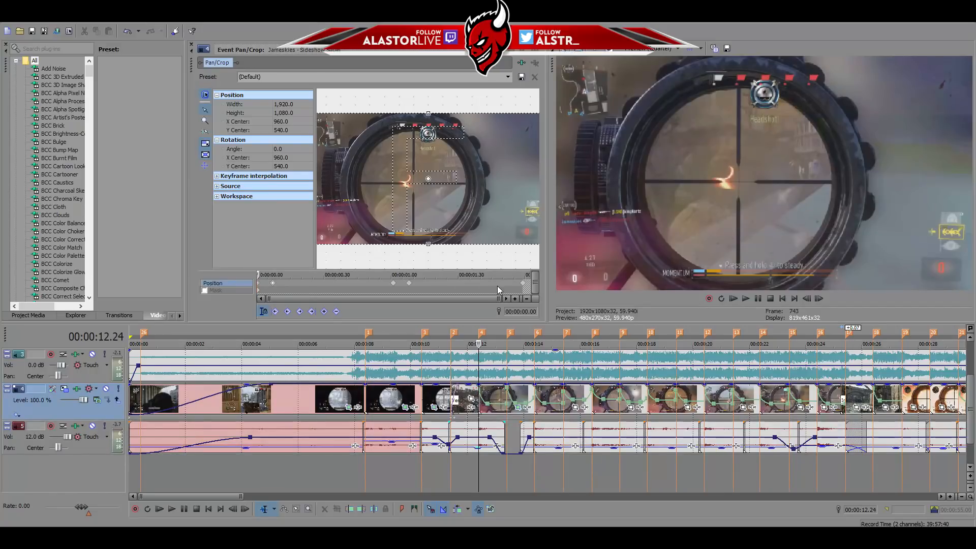
Try replacing the pasted keyframes with a single new Pan/Crop keyframe at 00:00:13.25, and undo the replacement.
click(506, 465)
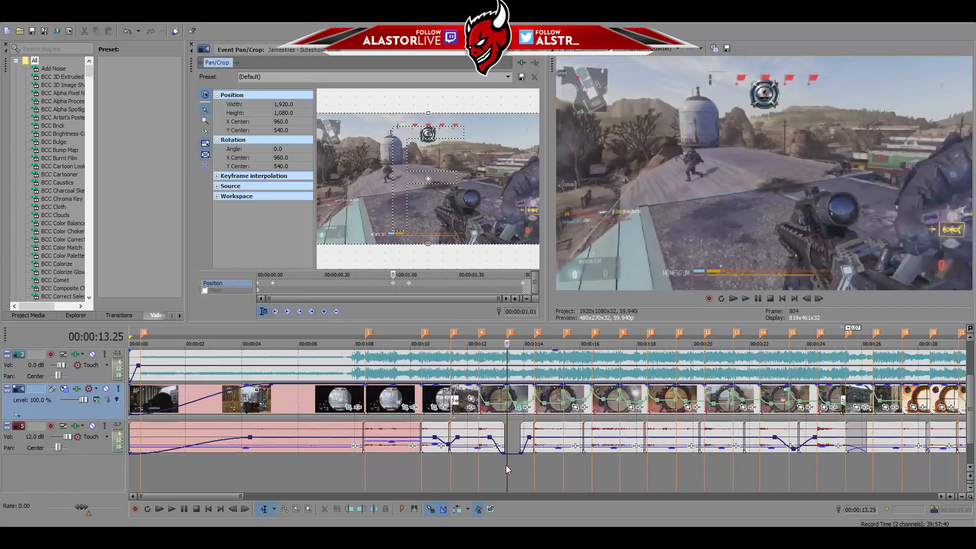
drag(422, 283, 389, 285)
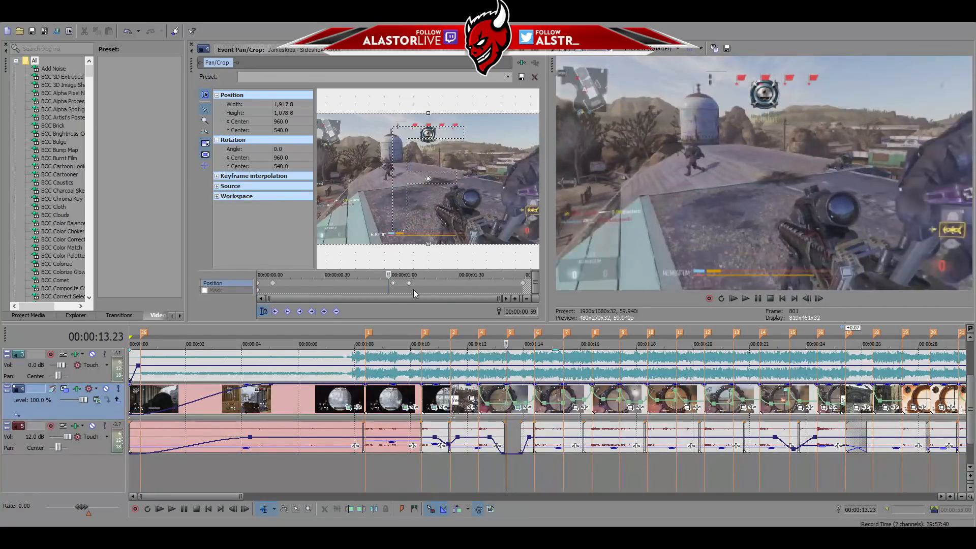
key(Delete)
click(507, 468)
click(323, 311)
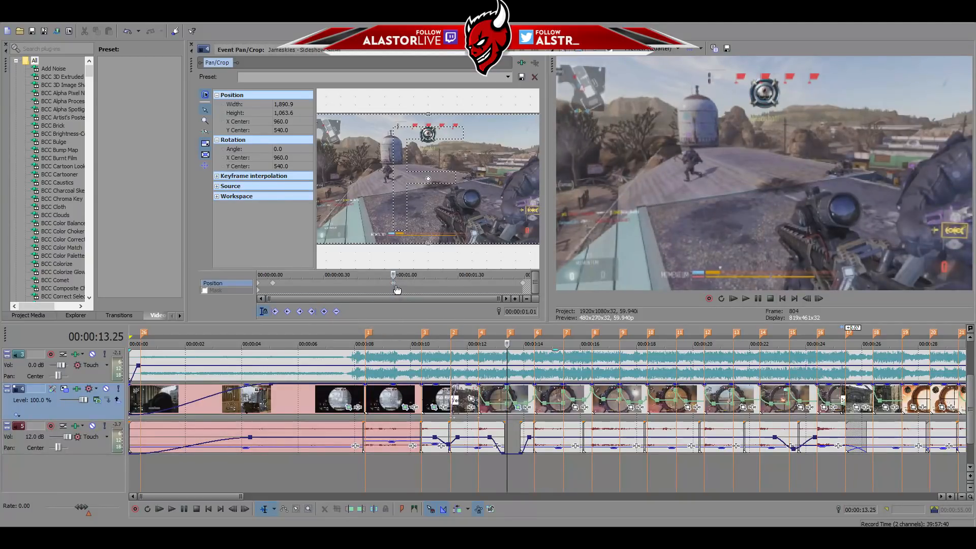
key(ctrl+z)
key(ctrl+z)
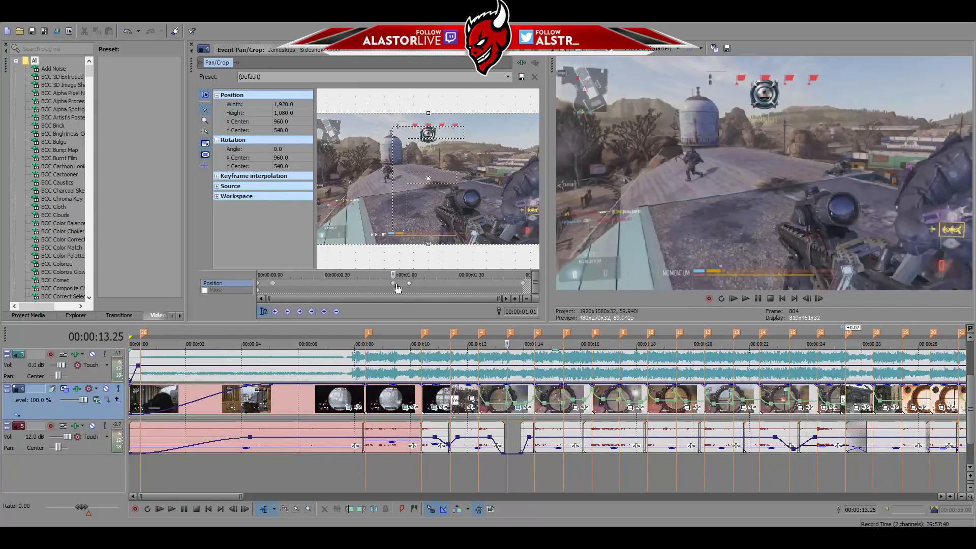
Review the clip's Pan/Crop keyframes and play the repeated zoom from 00:00:12.24.
click(522, 286)
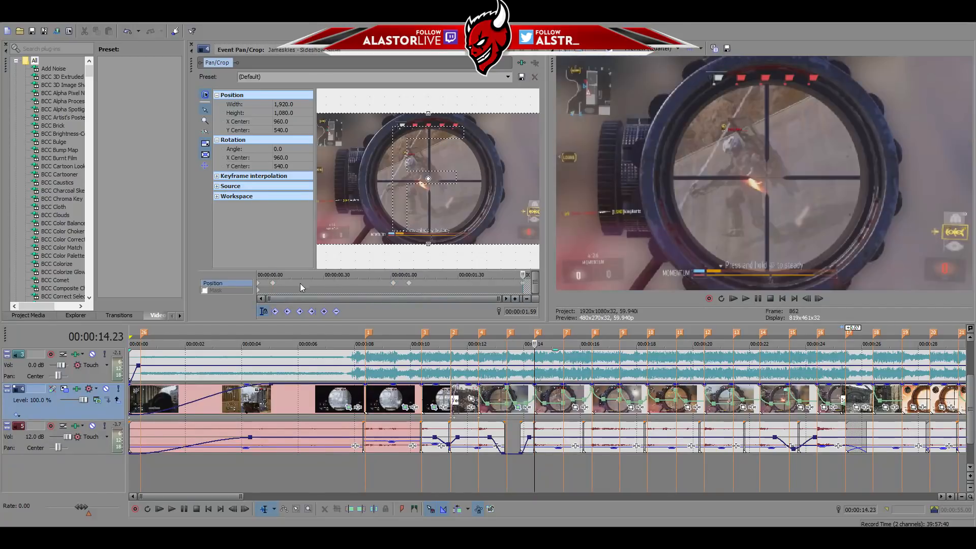
click(272, 283)
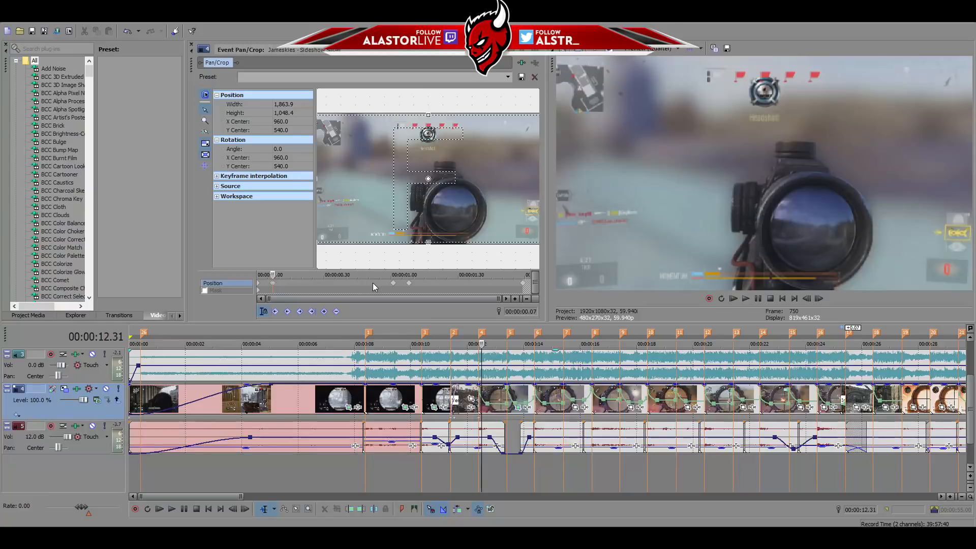
click(374, 284)
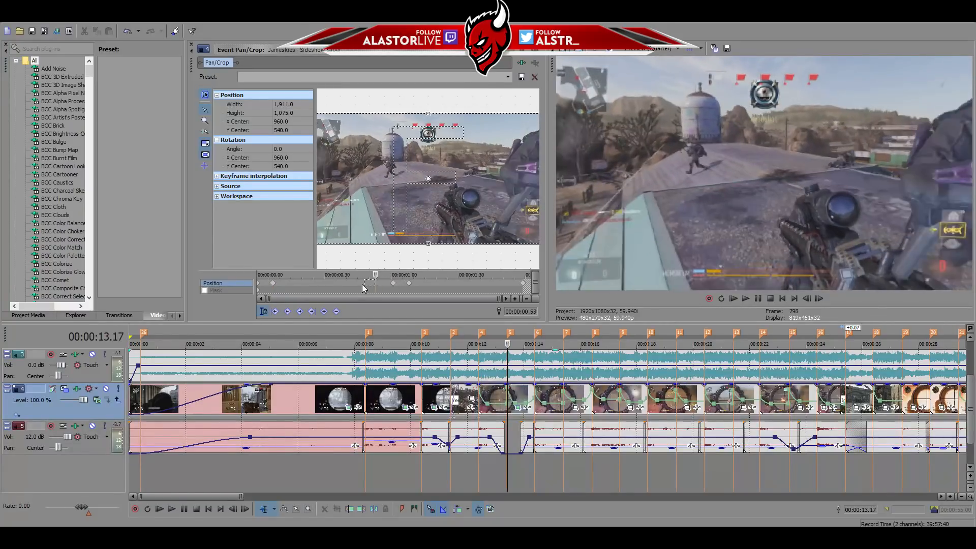
click(362, 286)
click(475, 471)
key(space)
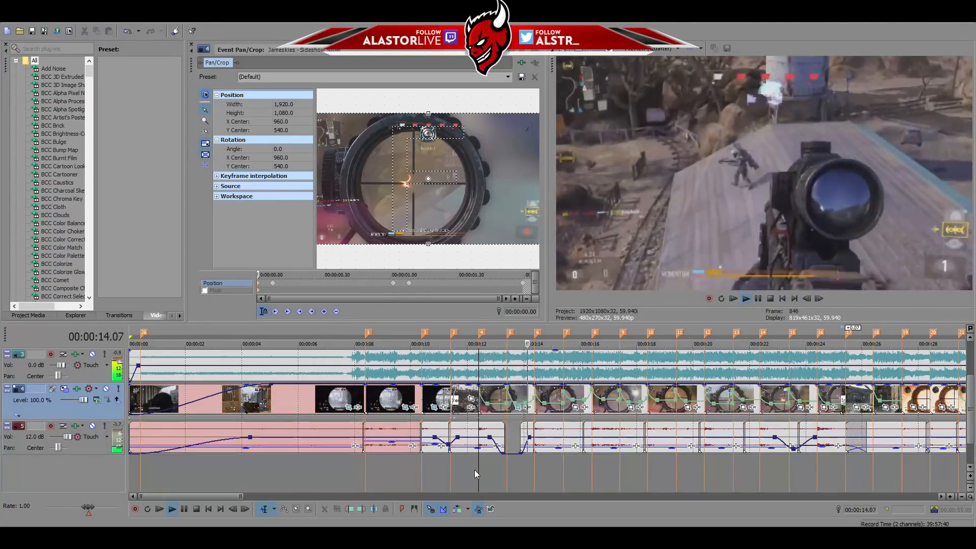
key(space)
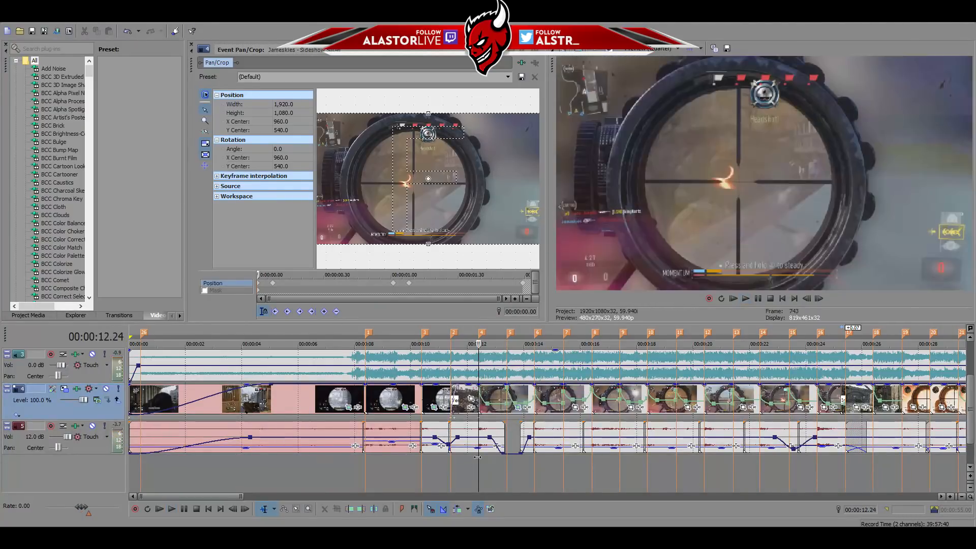
Open Pan/Crop for the next clip at 00:00:14.23 and add position keyframes at its start, seven frames in, and at its end.
click(575, 407)
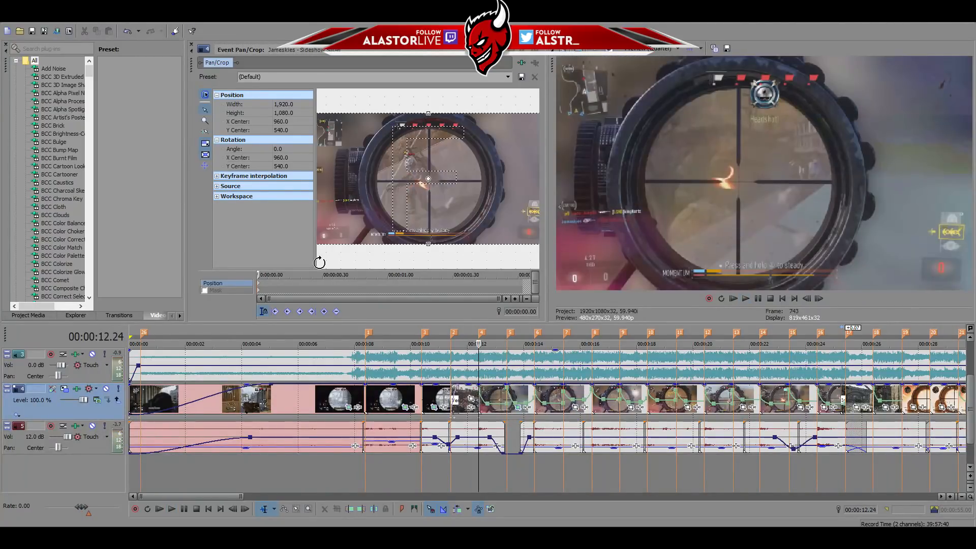
click(260, 282)
drag(289, 281, 278, 281)
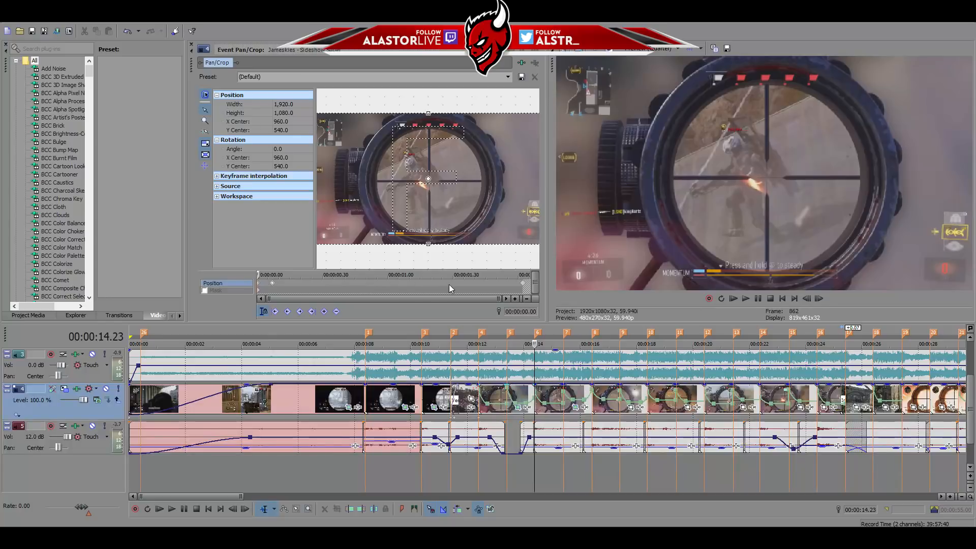
Paste the Pan/Crop zoom keyframes at 00:00:15.25, and repeat them on the next clip at 00:00:16.25 and 00:00:17.25.
click(563, 468)
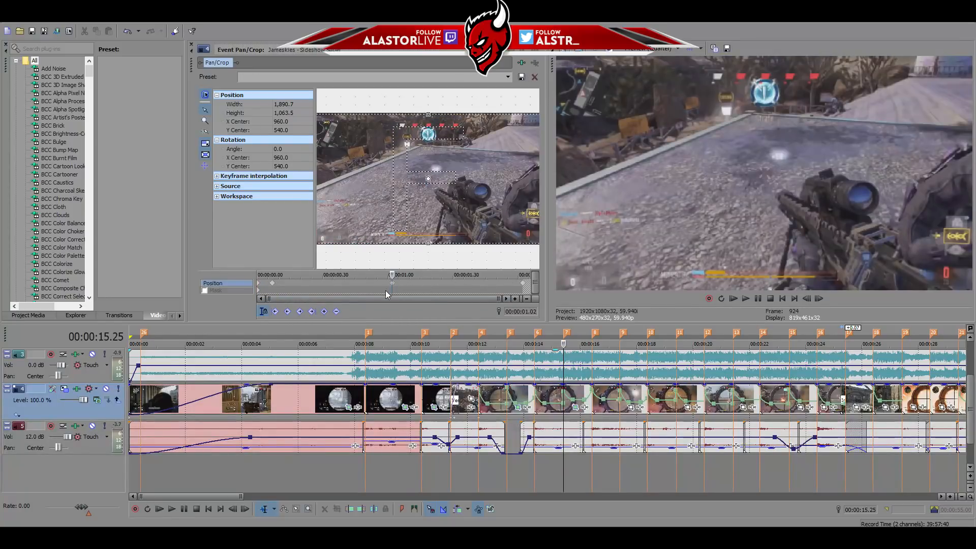
drag(392, 283, 407, 283)
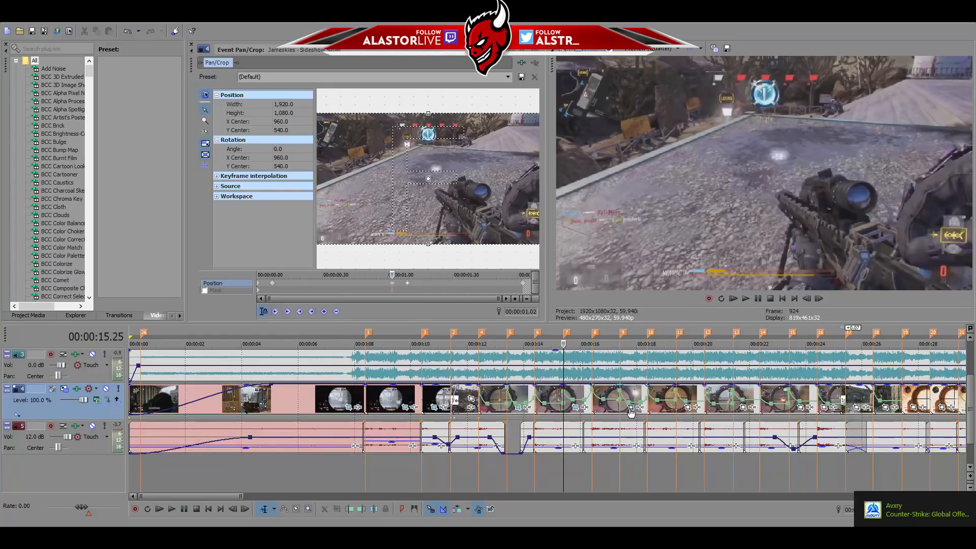
click(630, 408)
click(261, 287)
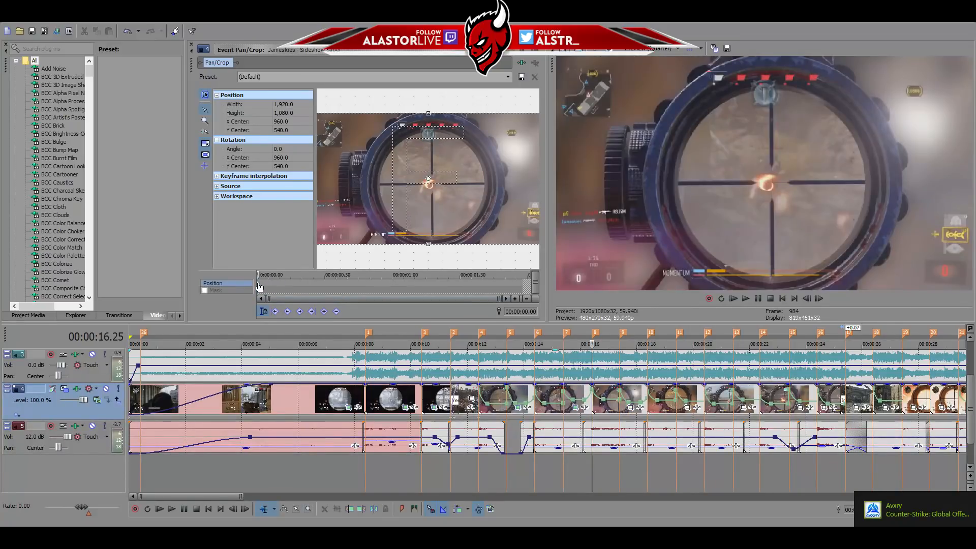
click(620, 414)
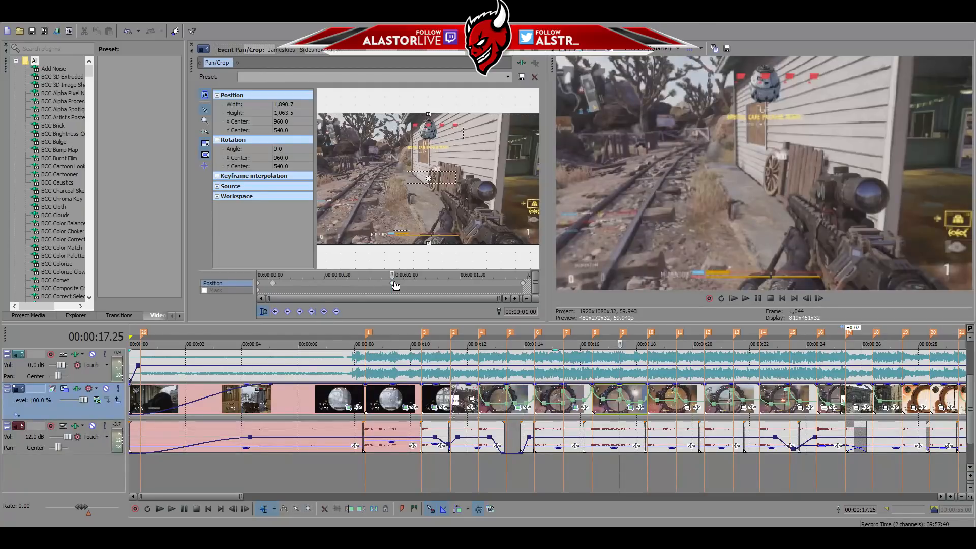
Paste the Pan/Crop zoom keyframes into the next two clips at 00:00:18.23, 00:00:19.24, 00:00:20.24 and 00:00:21.25.
click(686, 411)
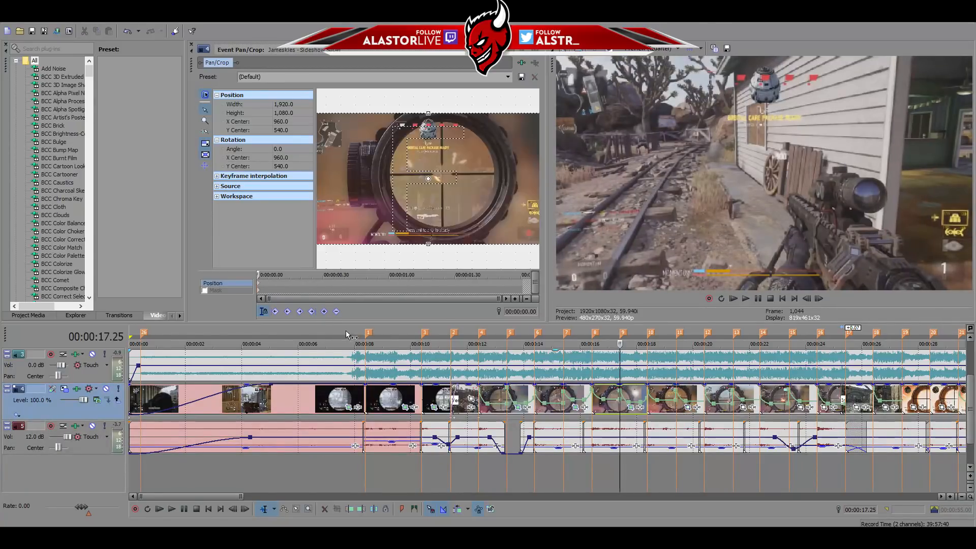
click(259, 288)
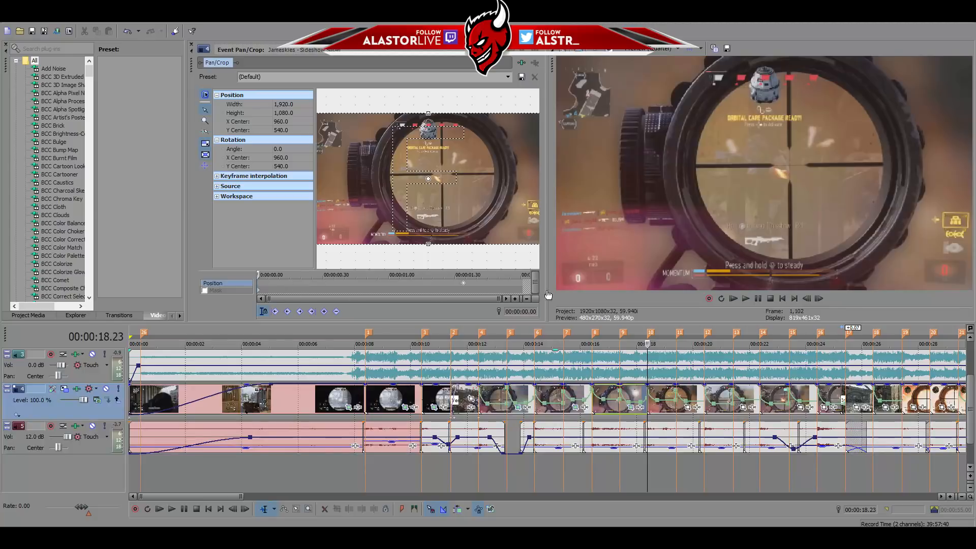
click(672, 411)
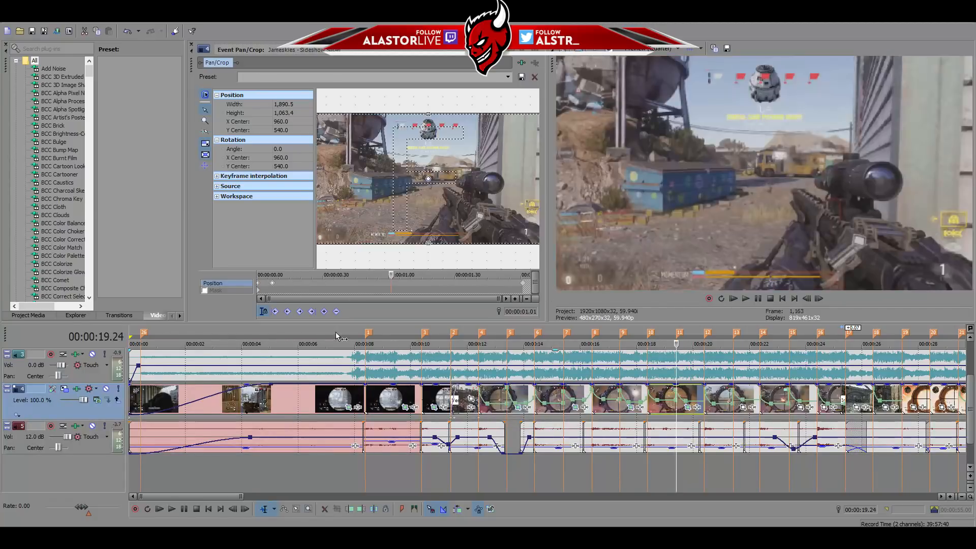
click(744, 408)
click(259, 286)
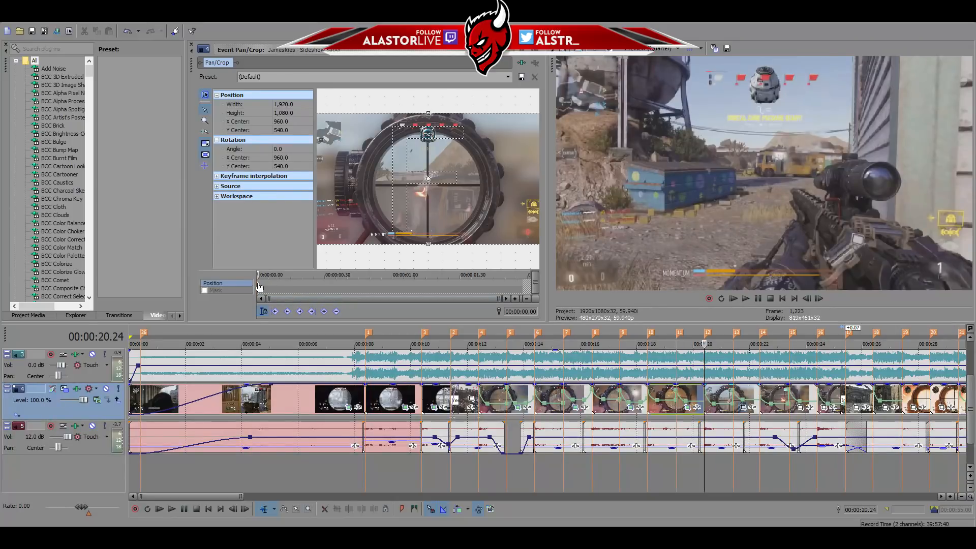
drag(259, 286, 449, 285)
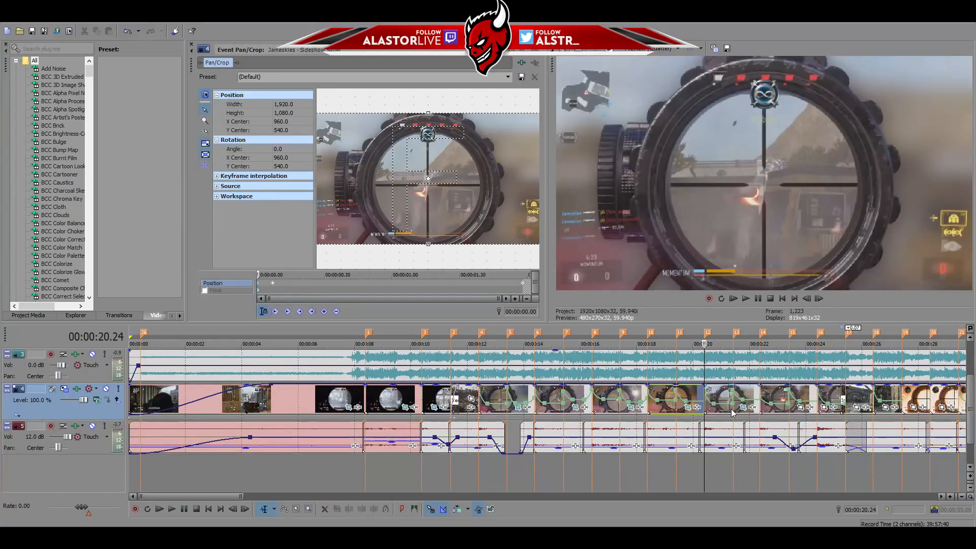
click(733, 413)
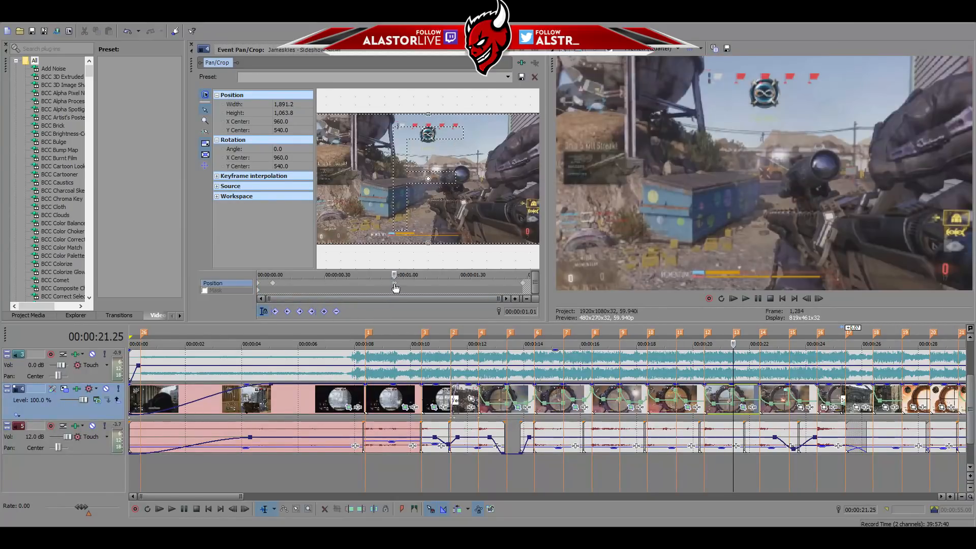
Give the clip at 00:00:22.22 the same Pan/Crop zoom at its start and repeat it on the beat at 00:00:23.24.
click(798, 409)
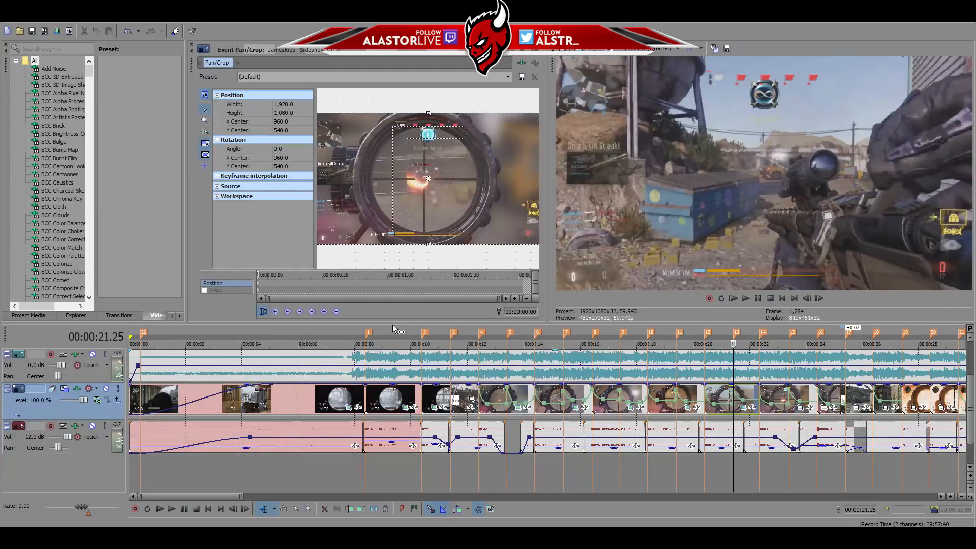
key(ctrl+Right)
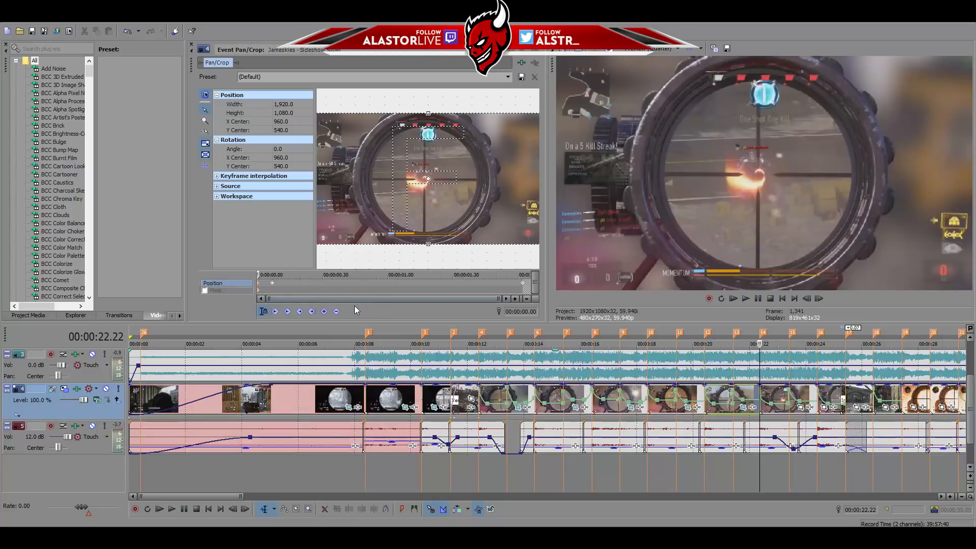
click(789, 413)
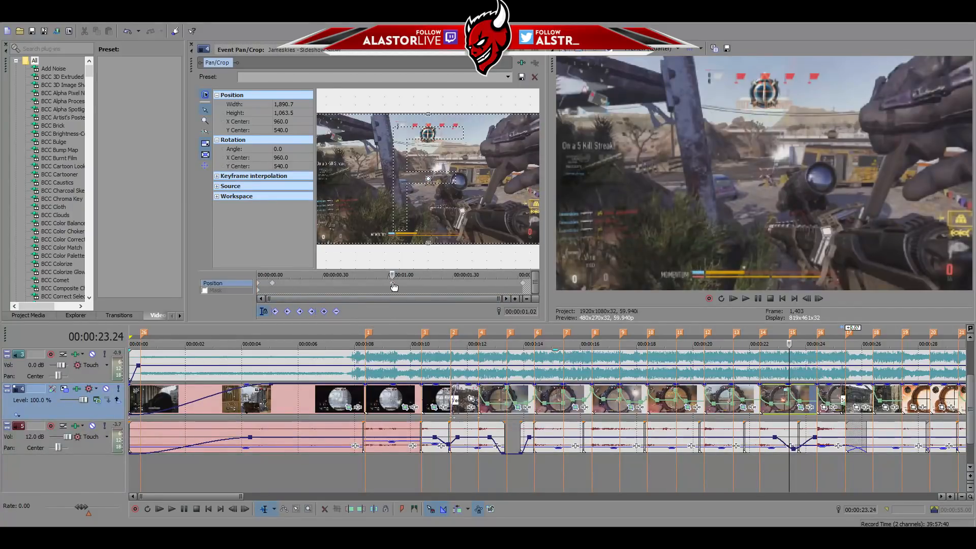
key(ctrl+v)
Paste the zoom keyframes at the start of the clip at 00:00:24.24 and move the second keyframe to the clip's end.
click(824, 408)
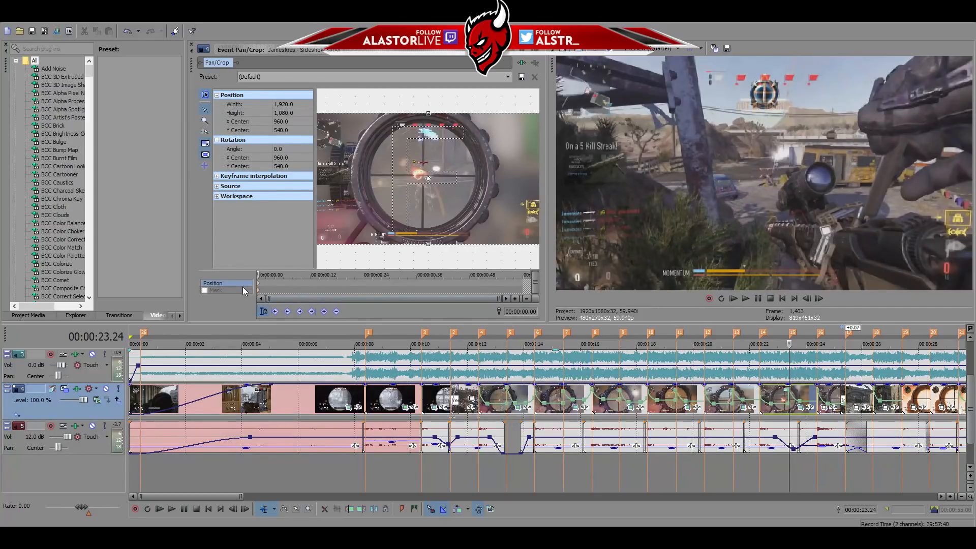
click(261, 286)
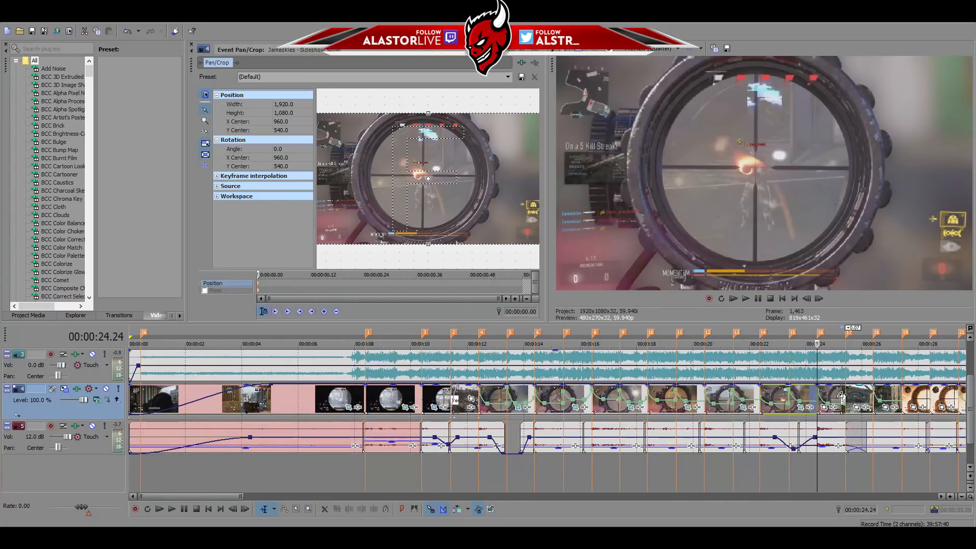
click(842, 397)
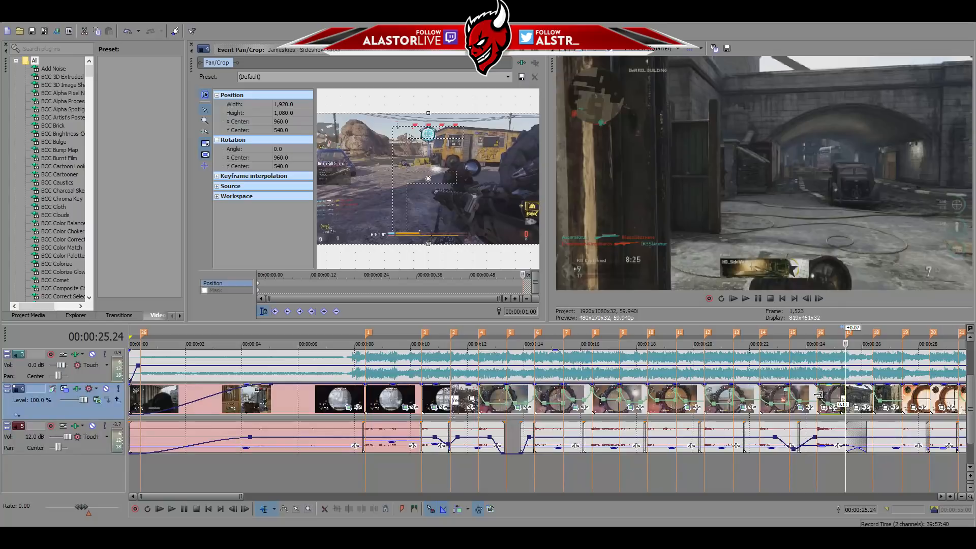
click(259, 283)
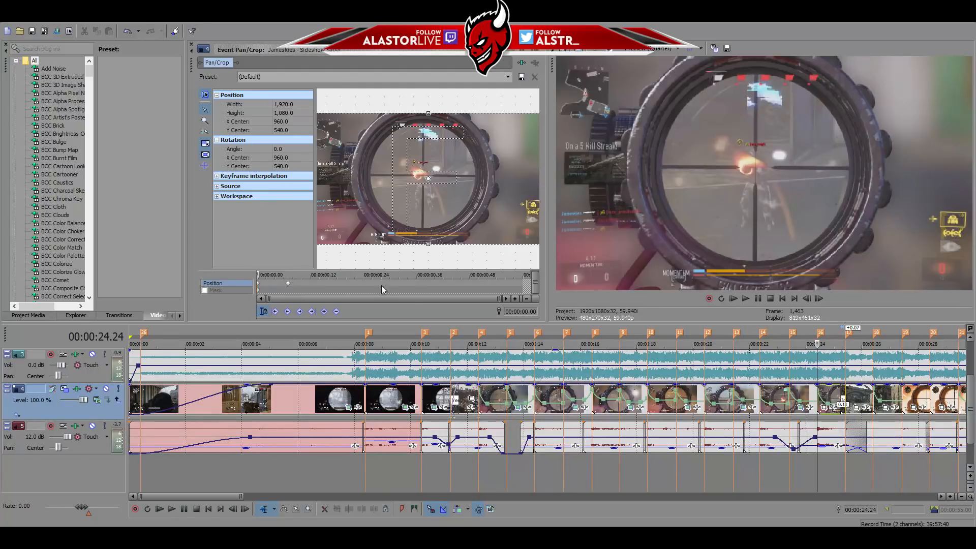
click(288, 284)
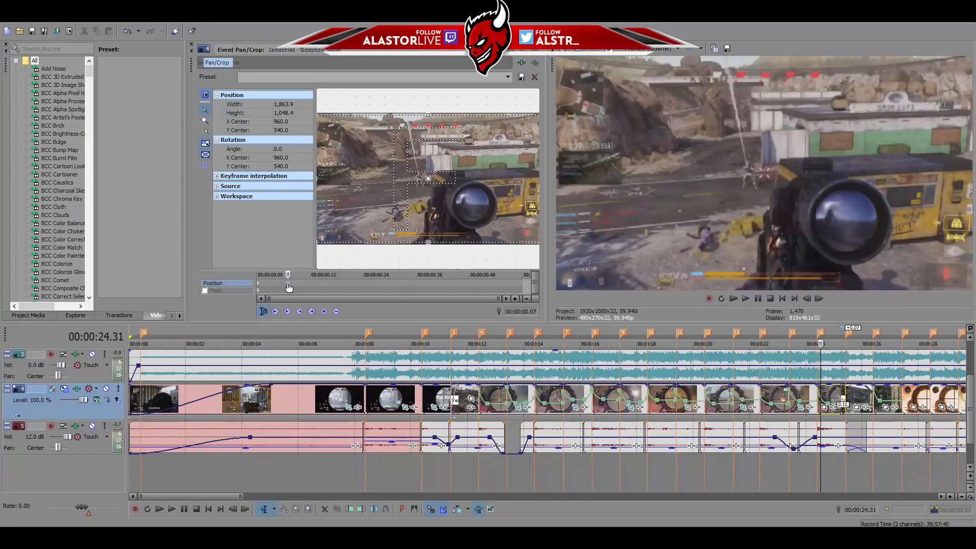
drag(288, 285, 541, 283)
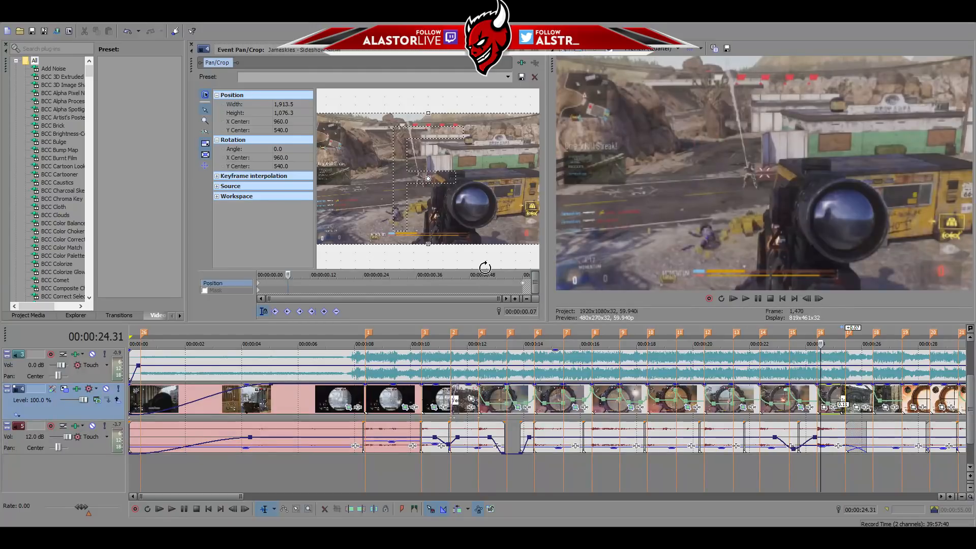
click(523, 288)
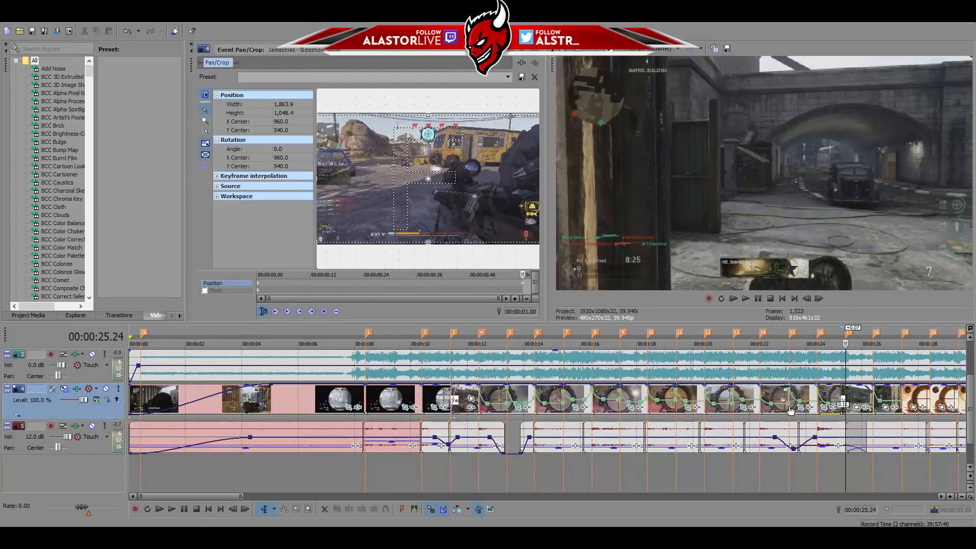
Add a Pan/Crop keyframe seven frames into the clip with a tighter crop of about 1,824 × 1,026.
drag(260, 284, 284, 283)
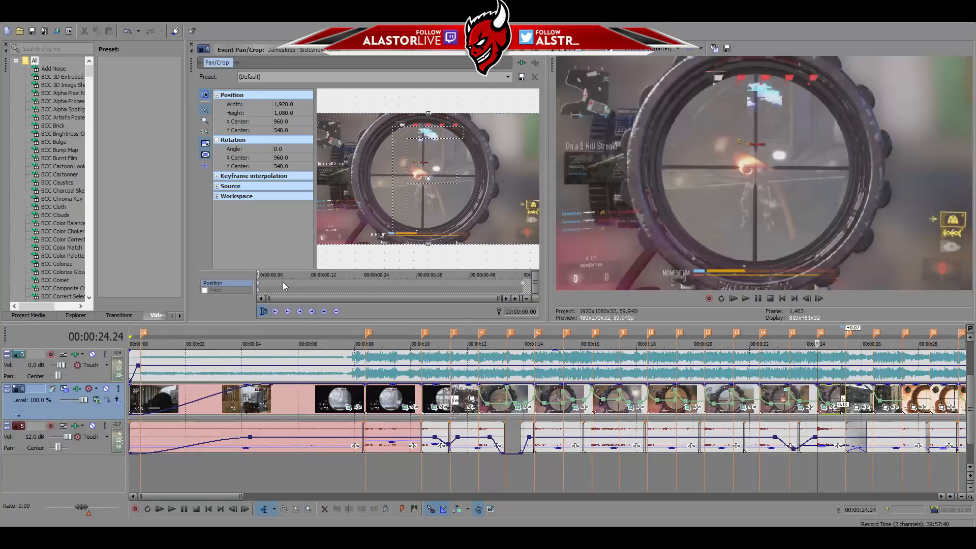
click(819, 299)
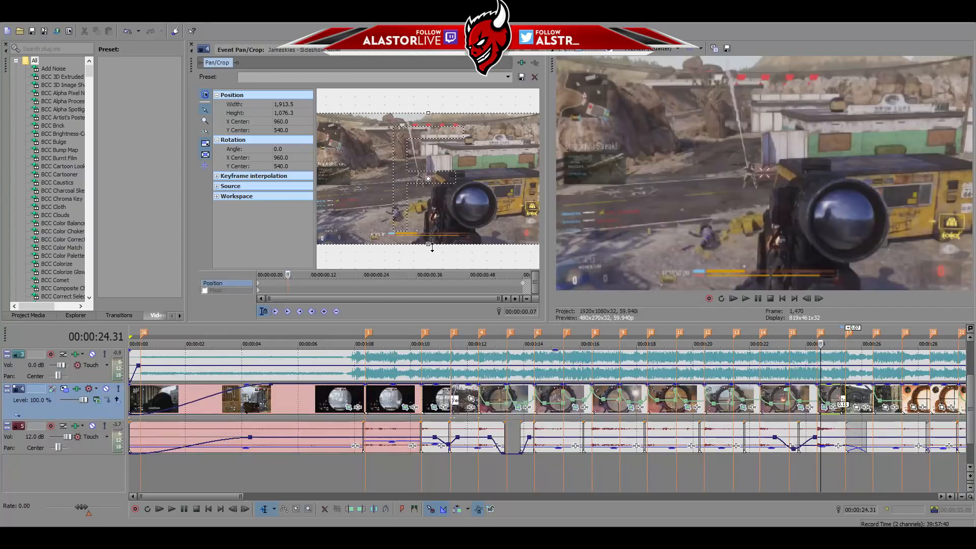
drag(430, 246, 433, 243)
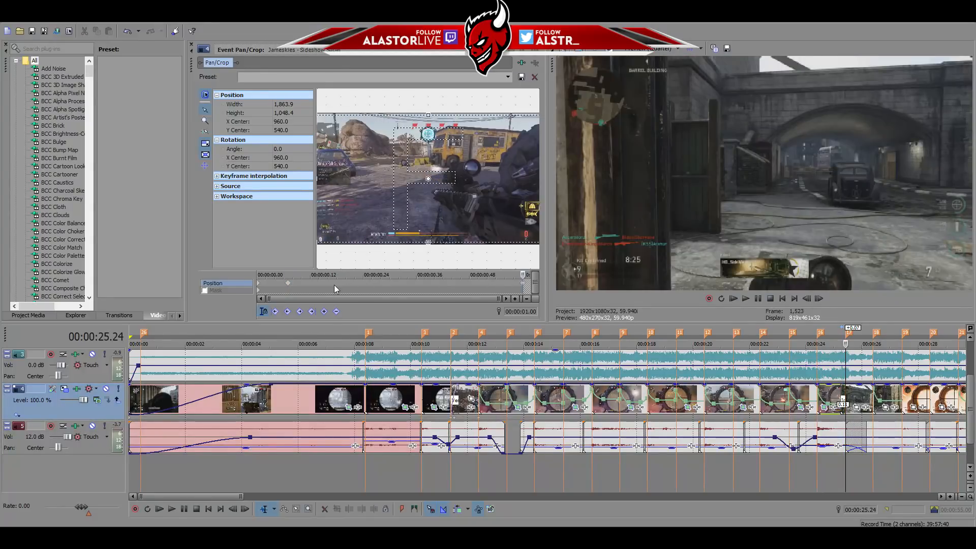
click(290, 288)
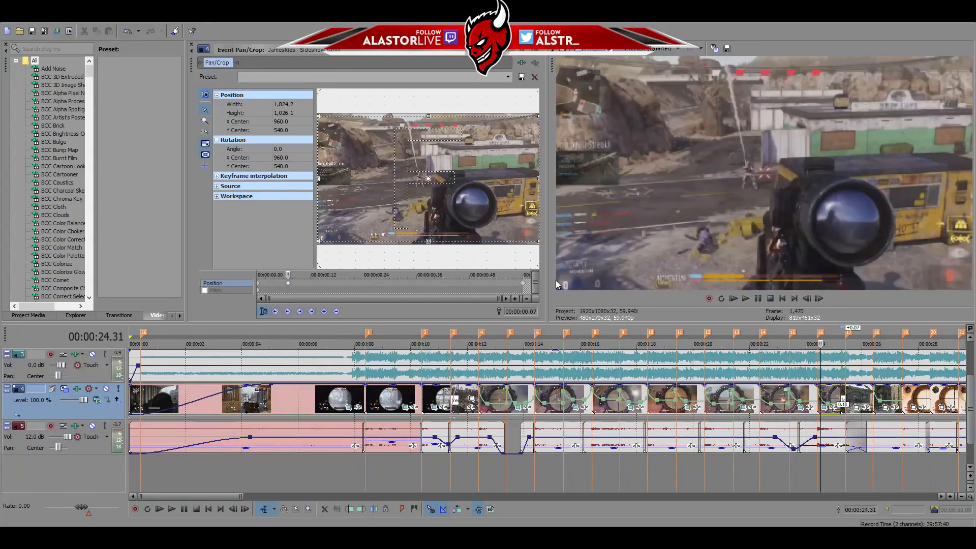
Step through the clip frame by frame between its end and start to examine the zoom and the transition into the next clip.
click(527, 286)
click(806, 299)
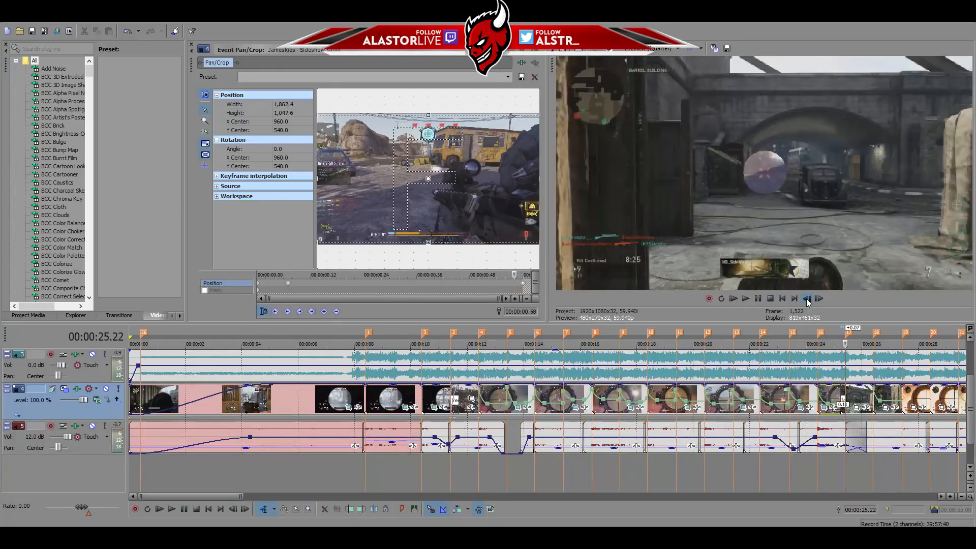
click(807, 298)
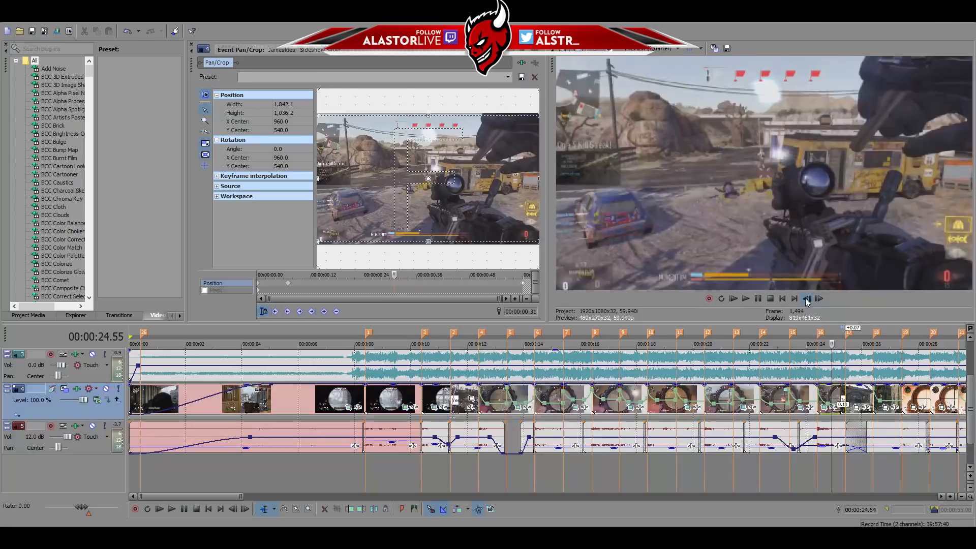
click(807, 299)
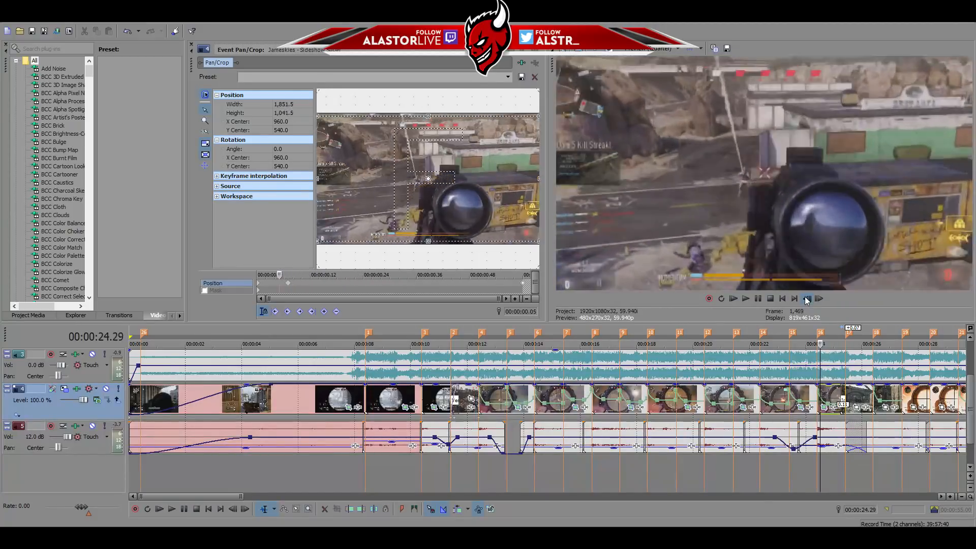
click(819, 298)
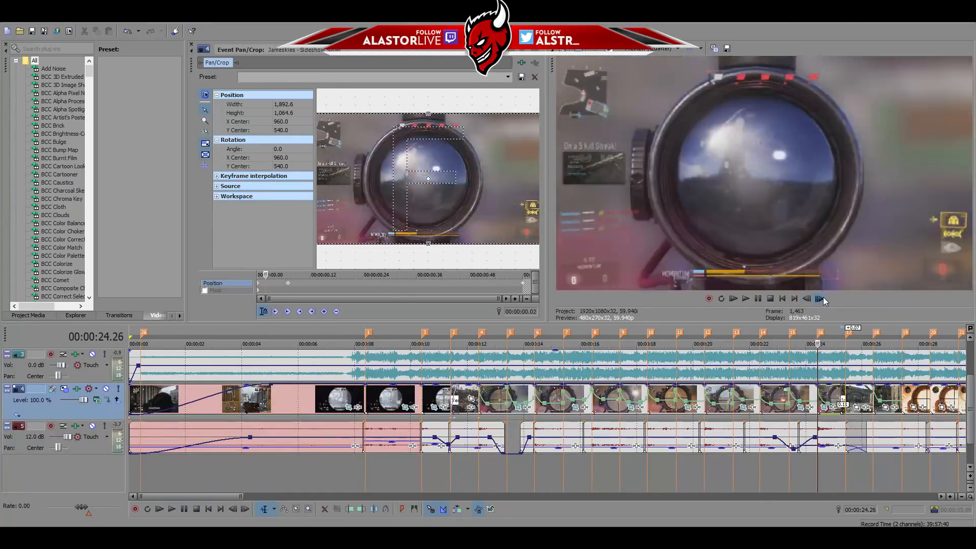
click(820, 298)
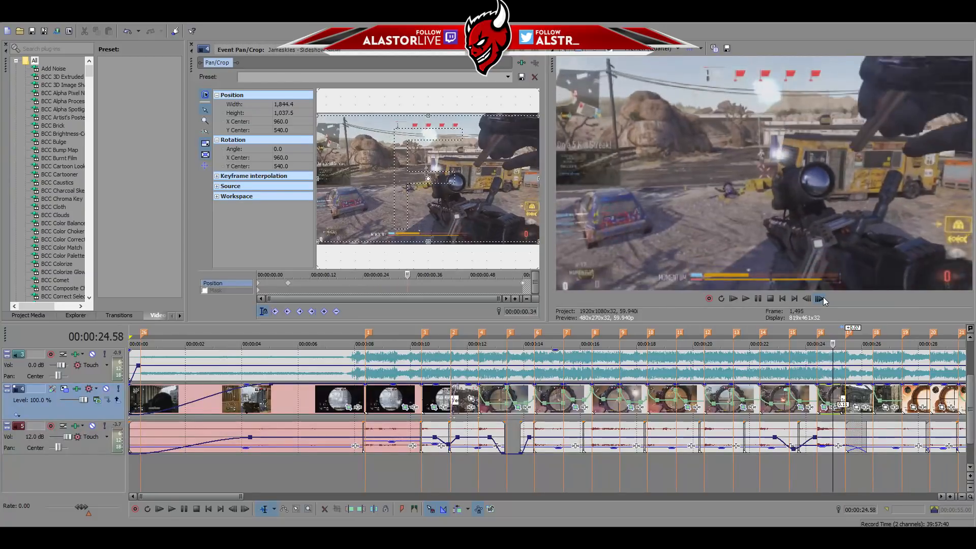
click(820, 298)
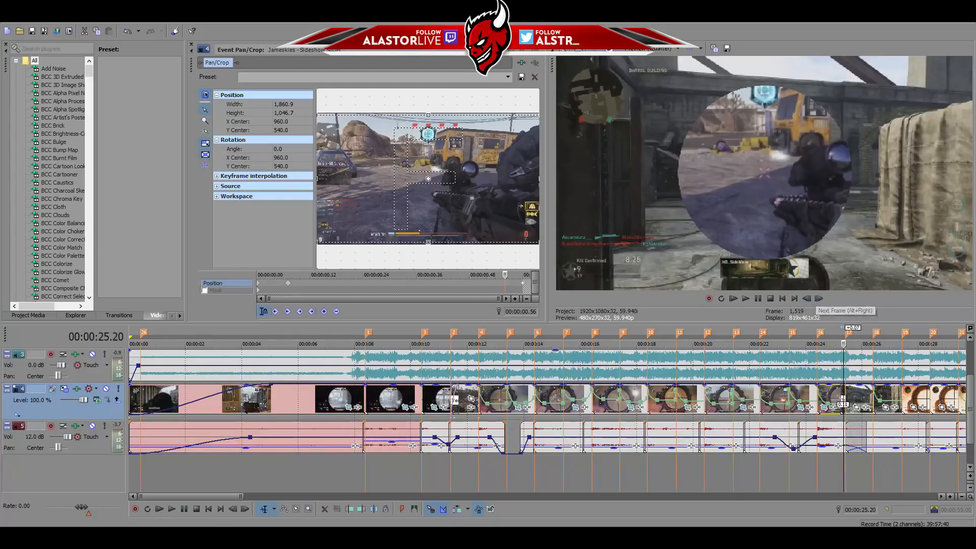
Play the montage from 00:00:21.25 and again from 00:00:11.25 to review the beat-synced zooms.
click(732, 476)
key(space)
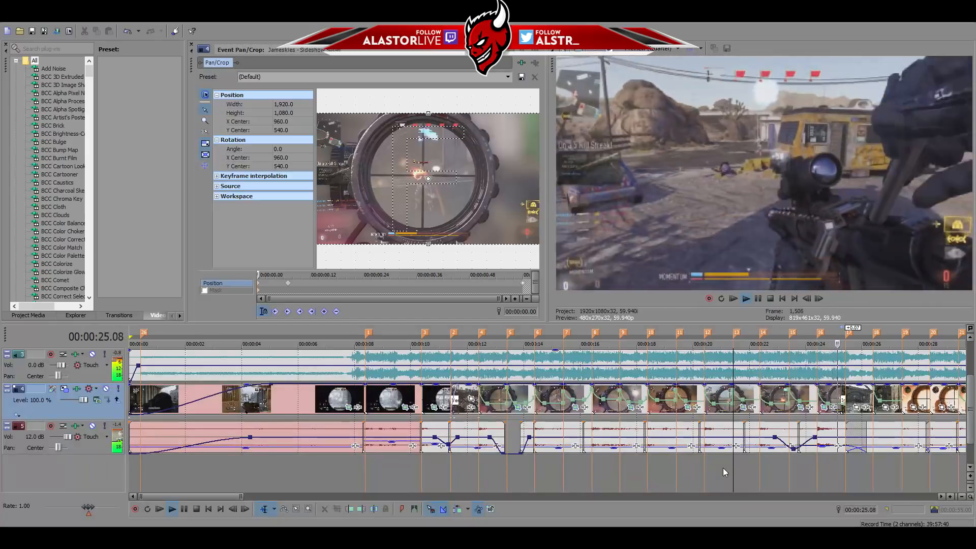
key(space)
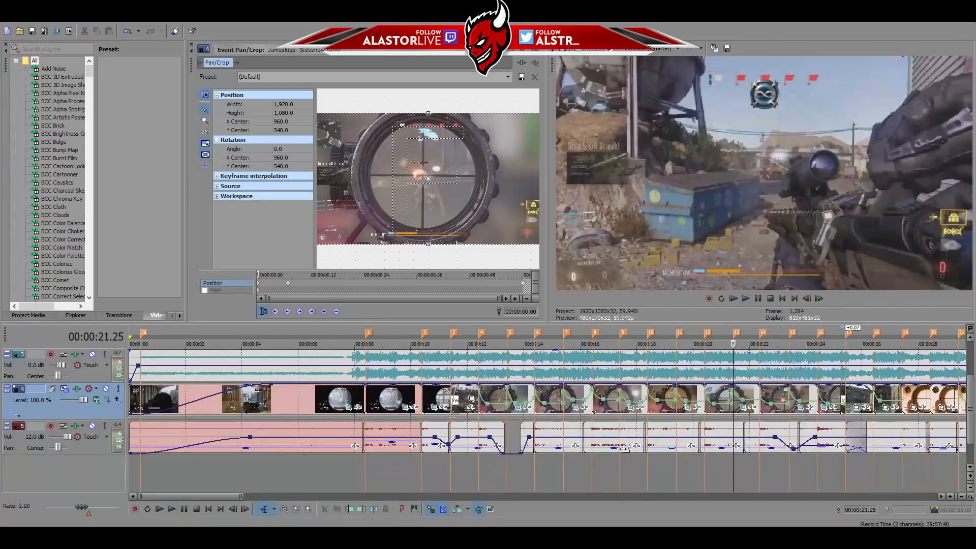
scroll(549, 438, down, 3)
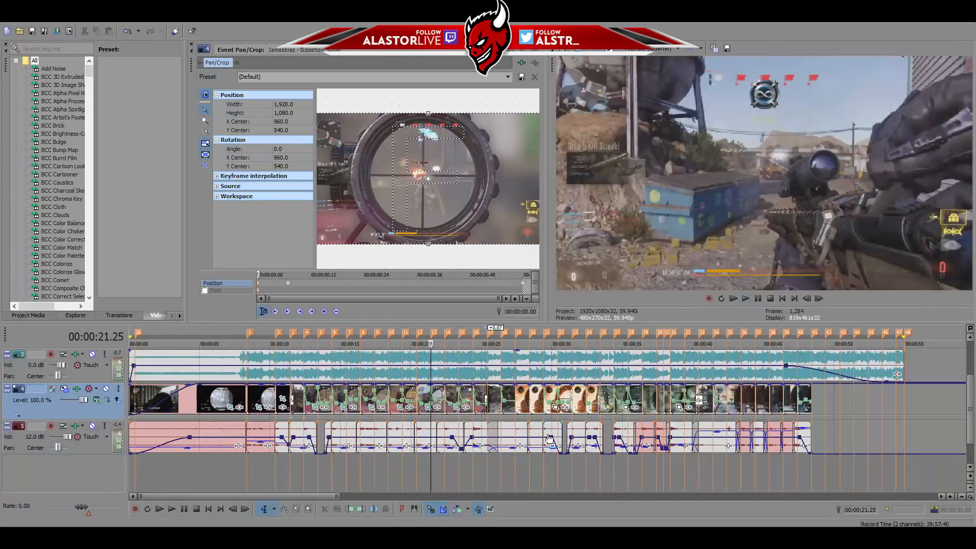
click(288, 471)
key(space)
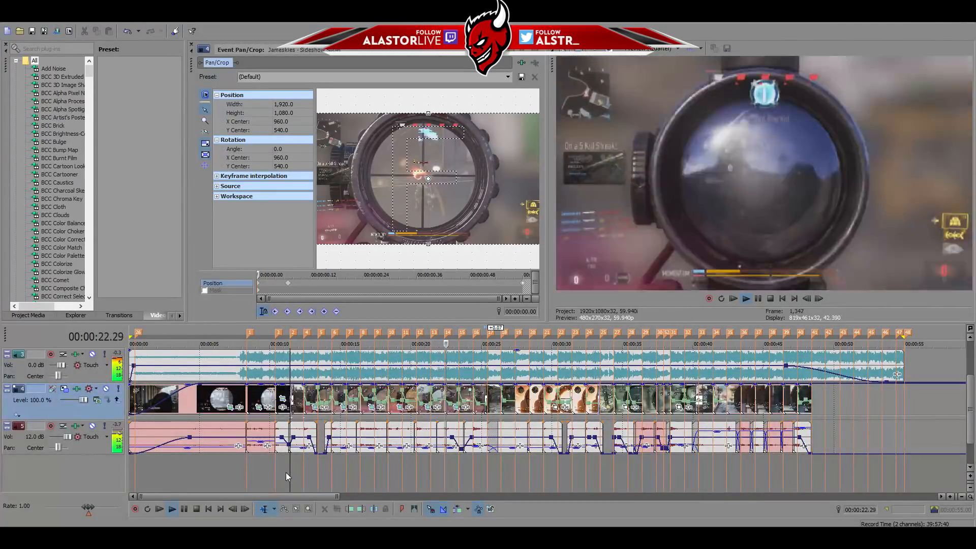
right_click(273, 475)
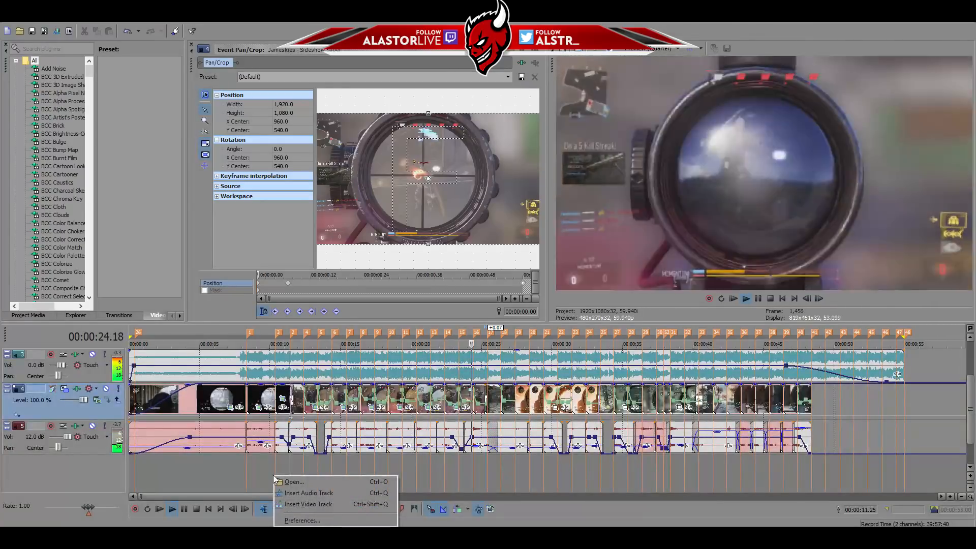
Stop playback and step forward frame by frame from 00:00:11.25 to 00:00:13.31 to examine the clip transitions.
key(Escape)
key(space)
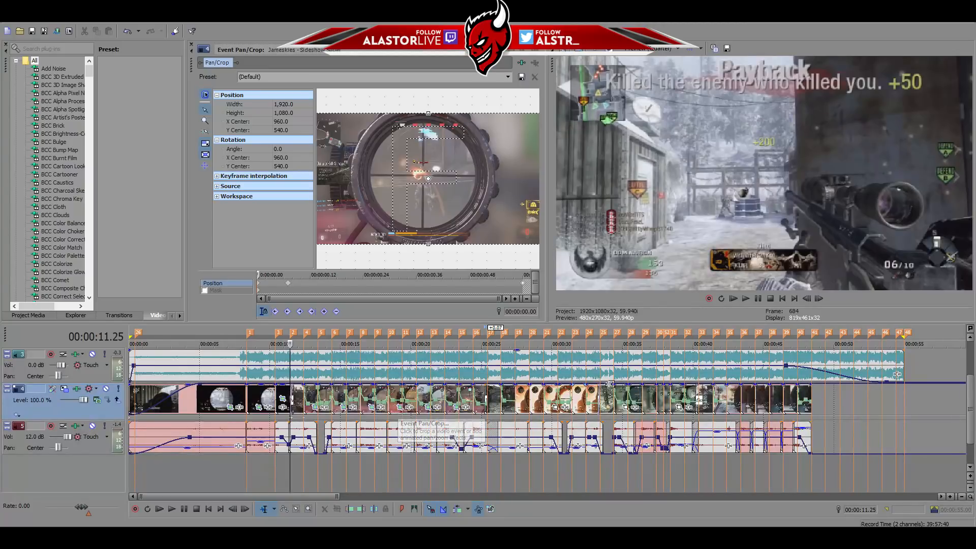
click(819, 299)
click(820, 299)
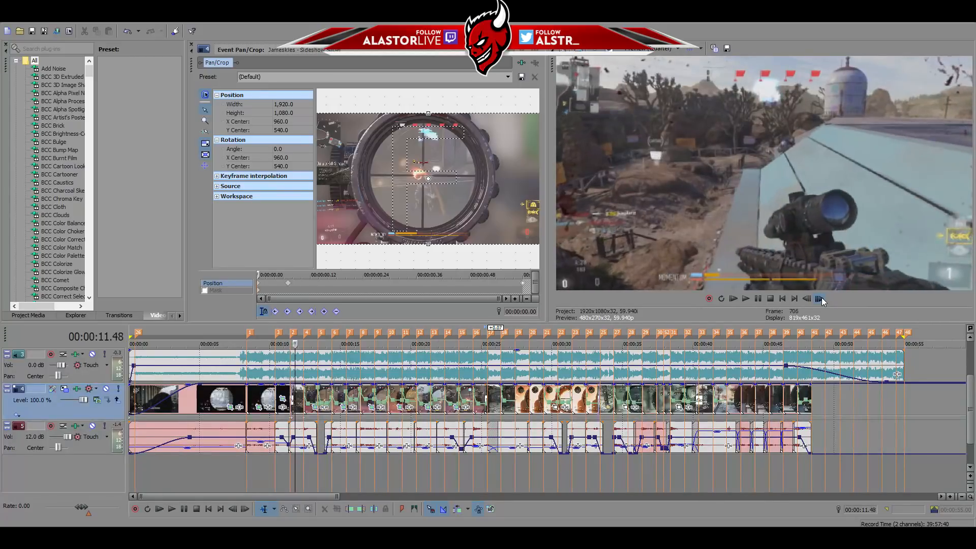
click(820, 300)
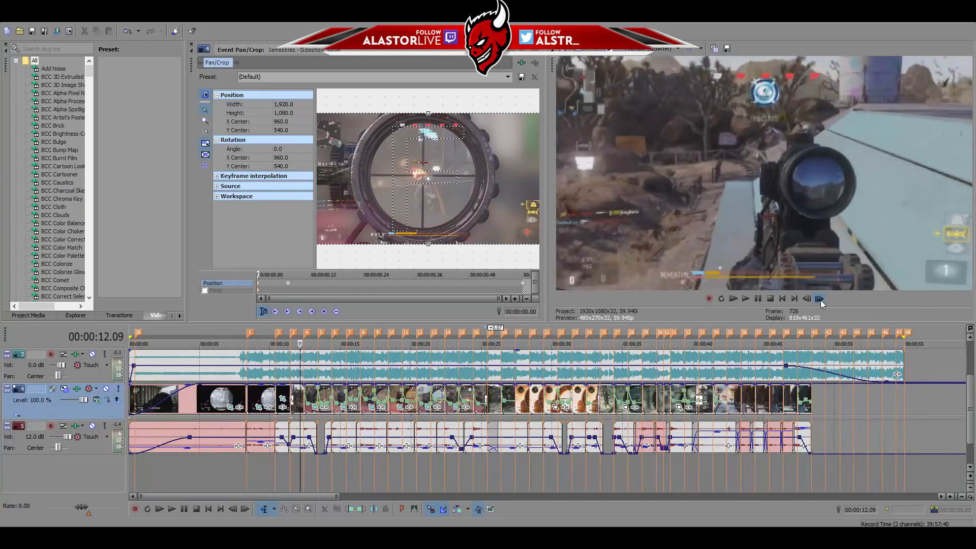
click(821, 299)
click(821, 300)
click(821, 300)
click(821, 299)
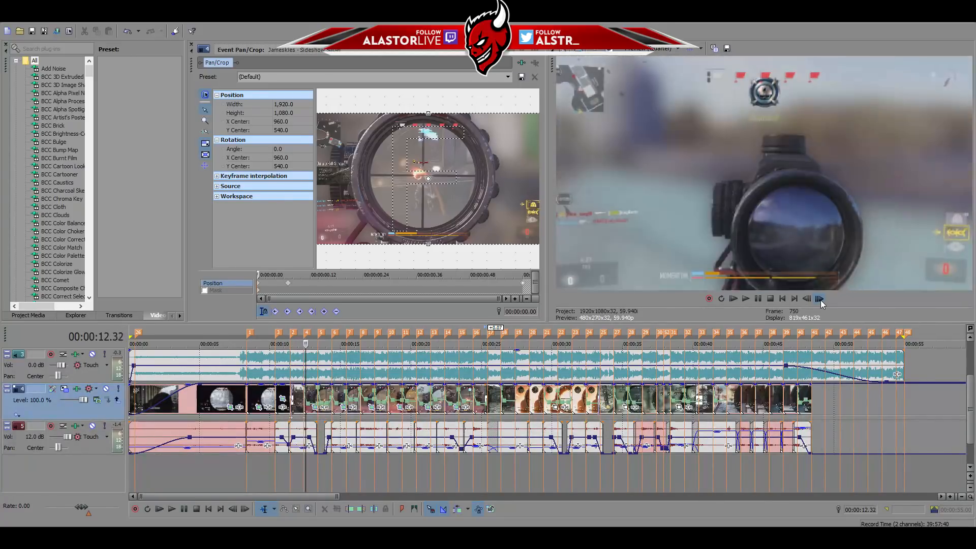
click(820, 300)
click(820, 300)
click(820, 299)
click(820, 300)
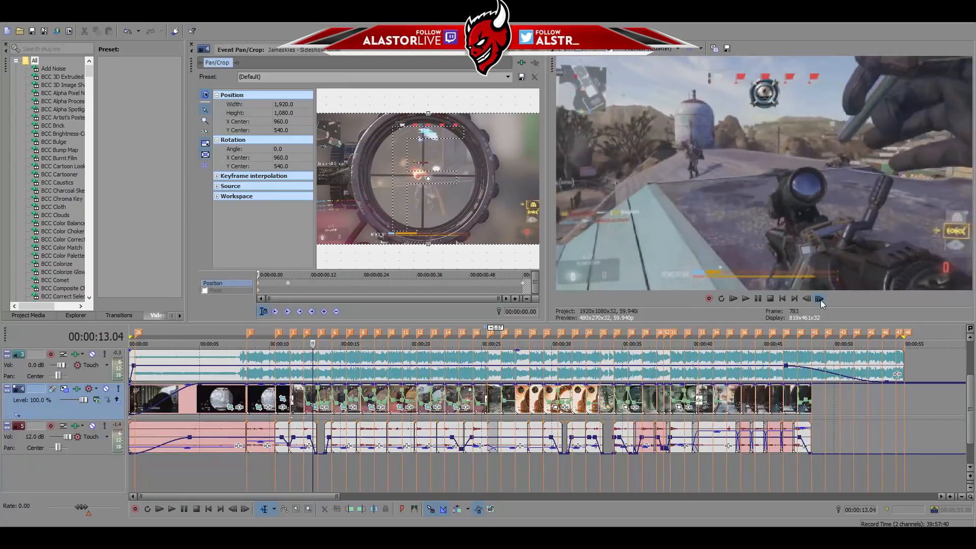
click(820, 299)
click(821, 300)
click(820, 300)
click(820, 300)
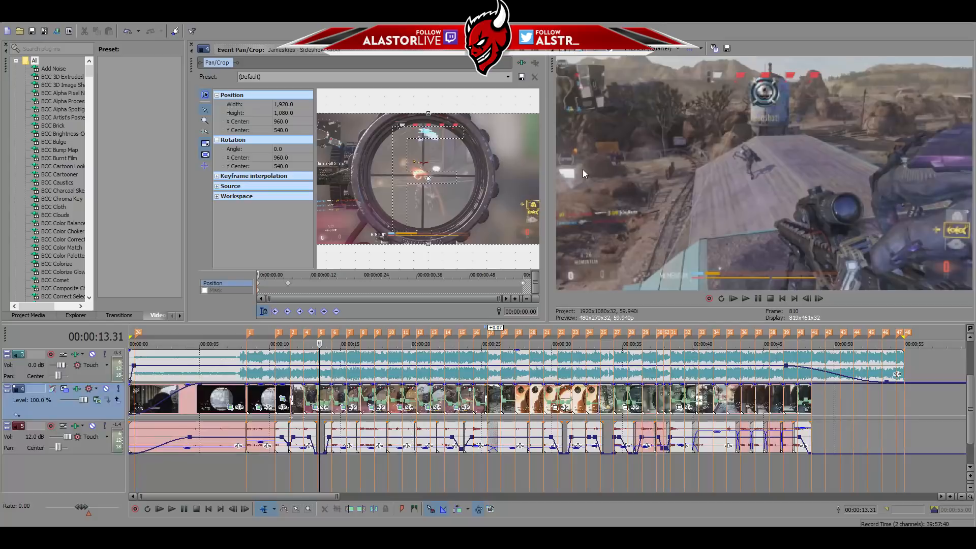
Step backward frame by frame from 00:00:13.31 to around 00:00:12.14 to examine the zooms in reverse.
click(806, 299)
click(807, 300)
click(807, 299)
click(807, 299)
click(807, 299)
click(806, 299)
click(806, 300)
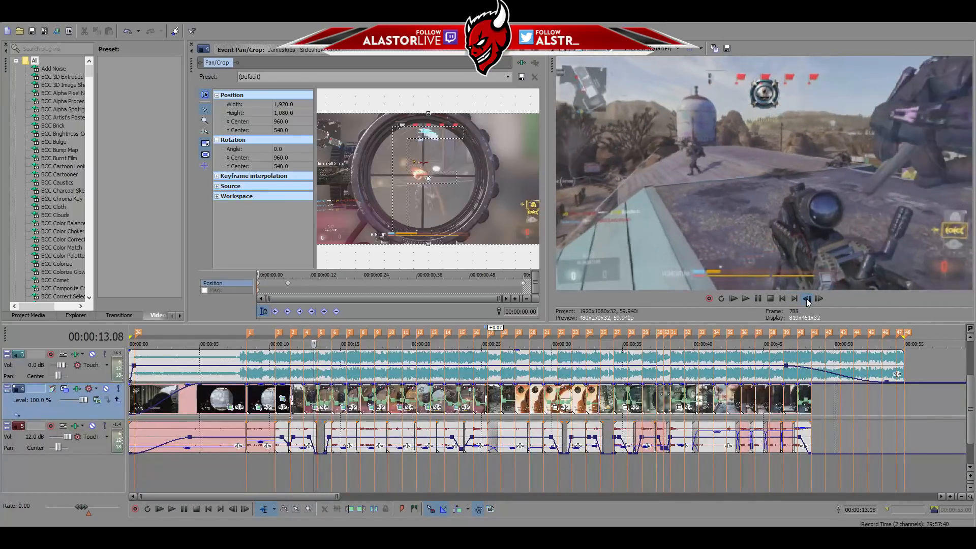
click(807, 300)
click(807, 299)
click(806, 300)
click(806, 299)
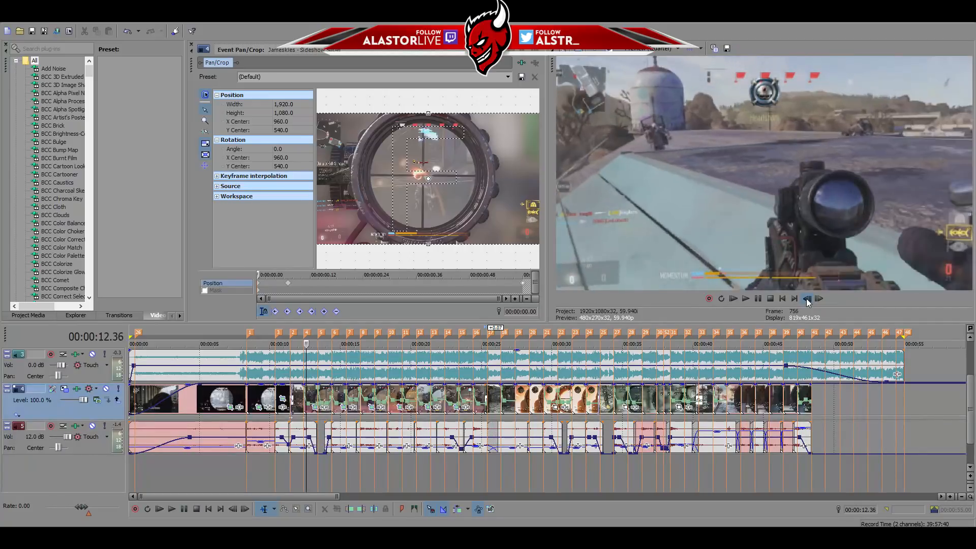
click(807, 299)
click(807, 300)
click(806, 300)
click(807, 300)
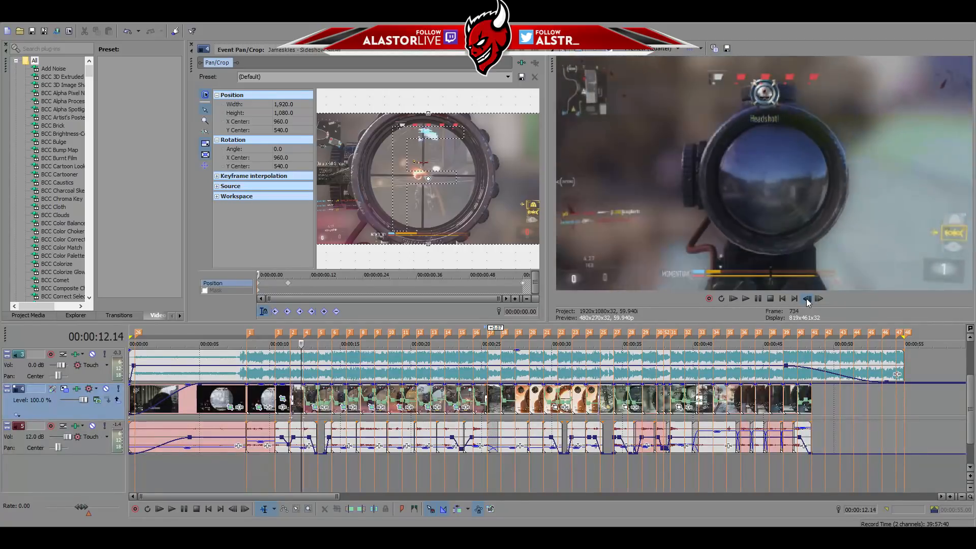
click(807, 299)
click(807, 299)
Step forward and back through the cut around 00:00:12.40, ending at 00:00:13.02, to compare the frames on either side.
click(817, 299)
click(818, 300)
click(818, 300)
click(818, 299)
click(818, 299)
click(818, 300)
click(818, 300)
click(806, 300)
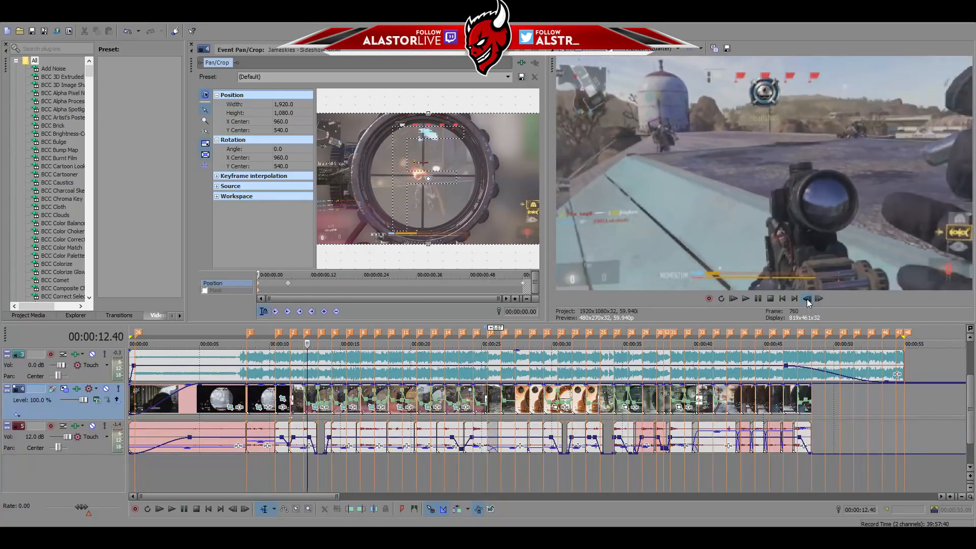
click(807, 299)
click(806, 299)
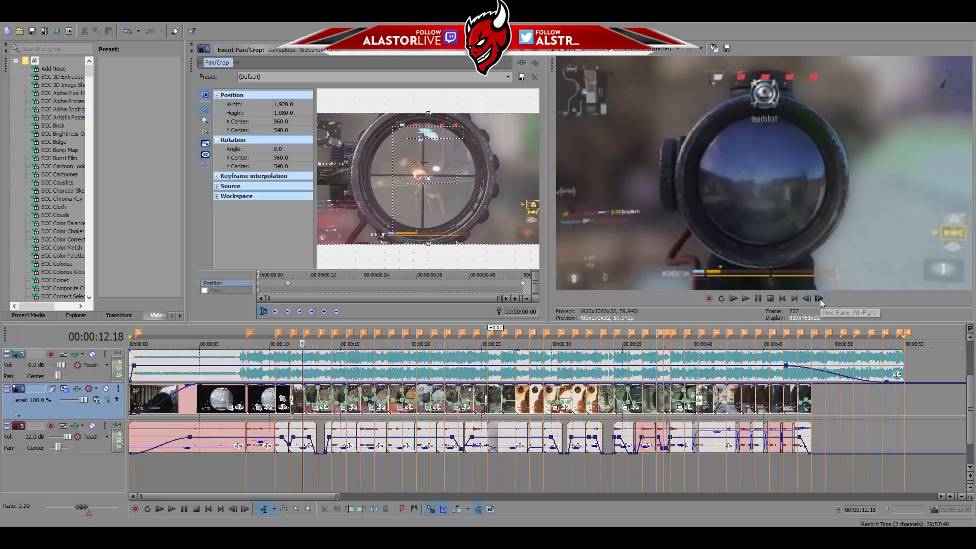
click(820, 299)
click(820, 299)
click(820, 299)
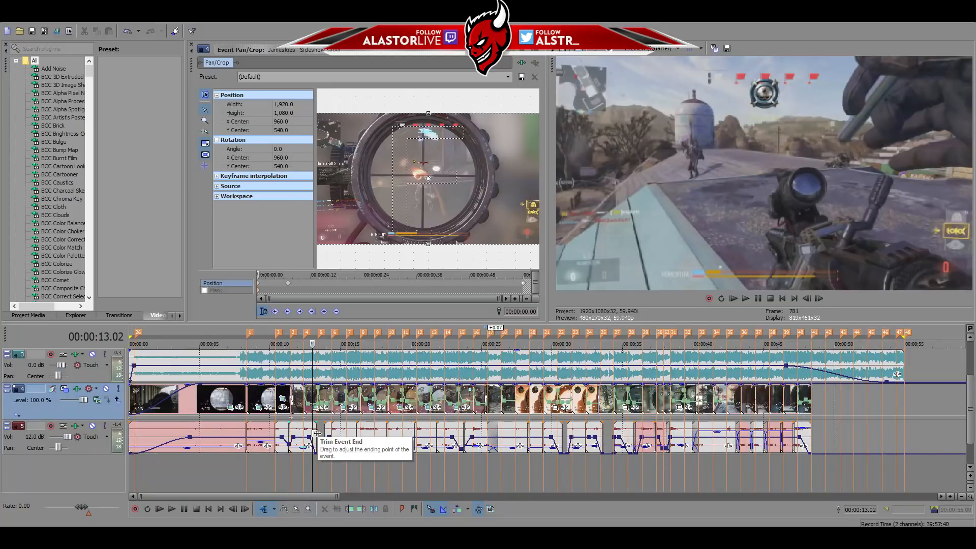
Go to the clip starting at 00:00:24.24 and step through its opening frames up to 00:00:24.47.
click(476, 402)
scroll(475, 430, up, 5)
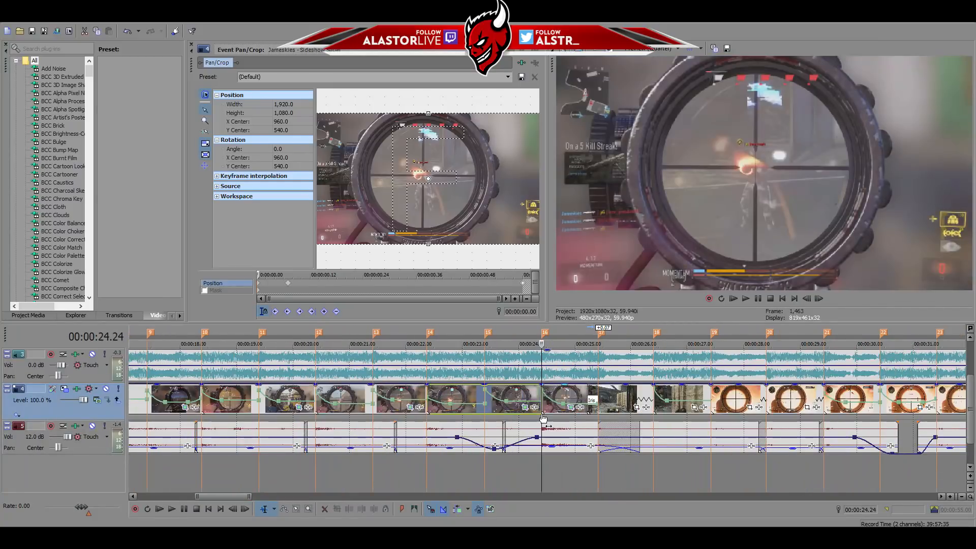
click(567, 410)
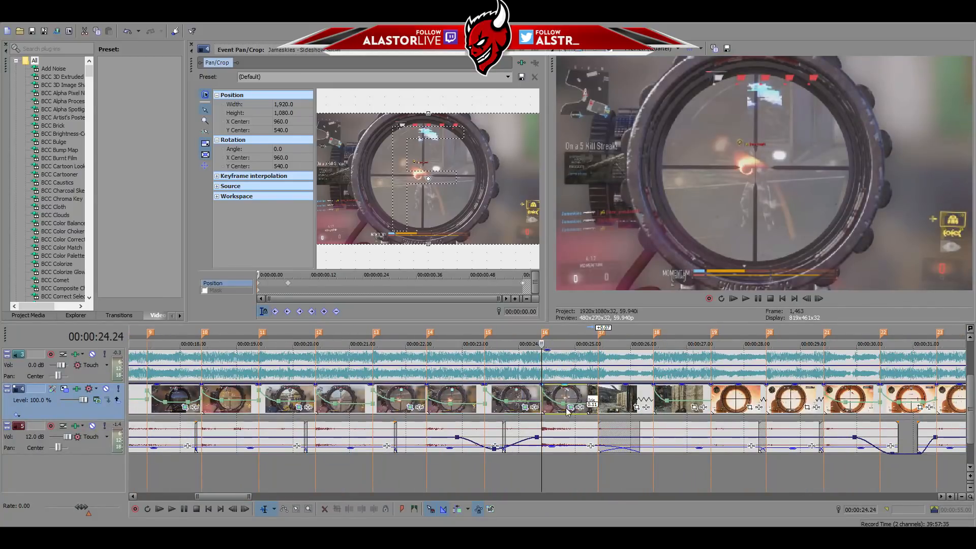
click(819, 299)
click(819, 299)
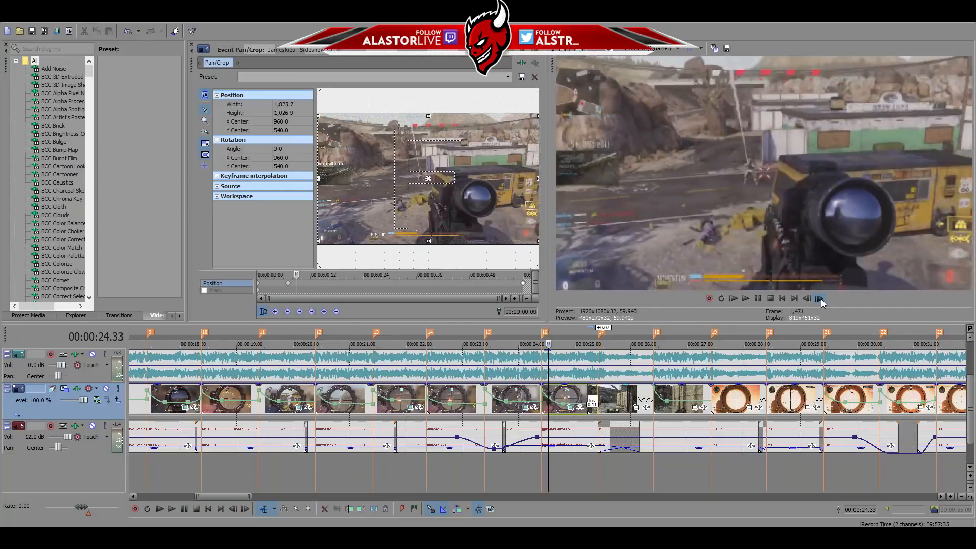
click(821, 300)
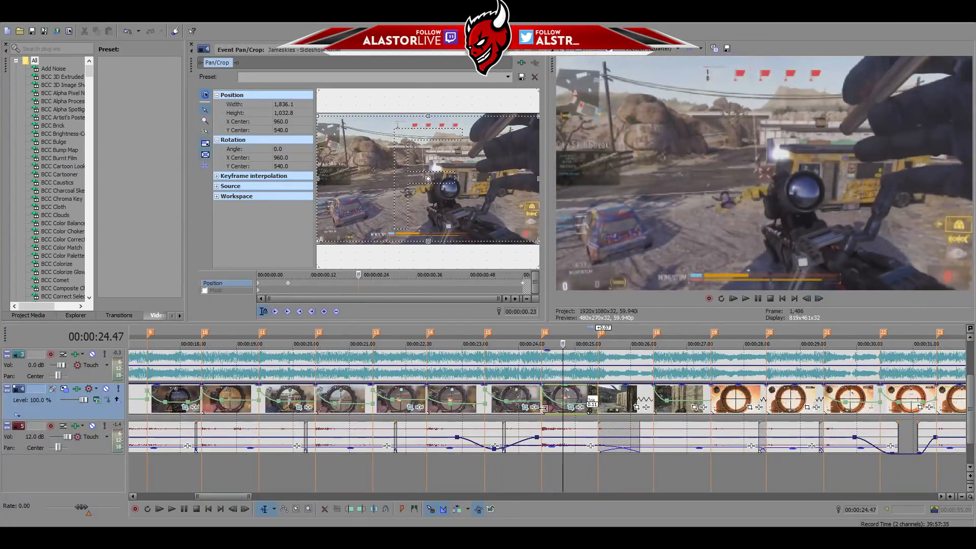
click(543, 409)
click(573, 412)
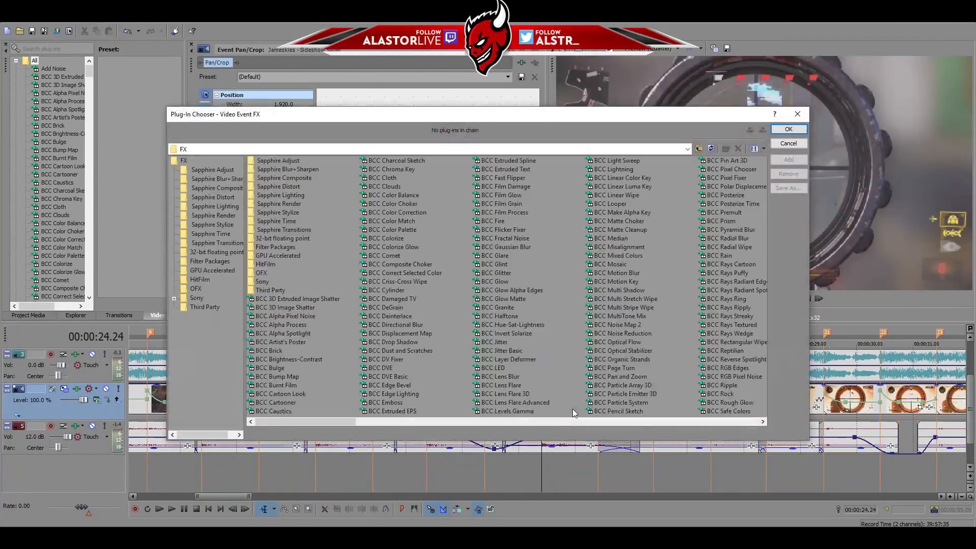
click(787, 144)
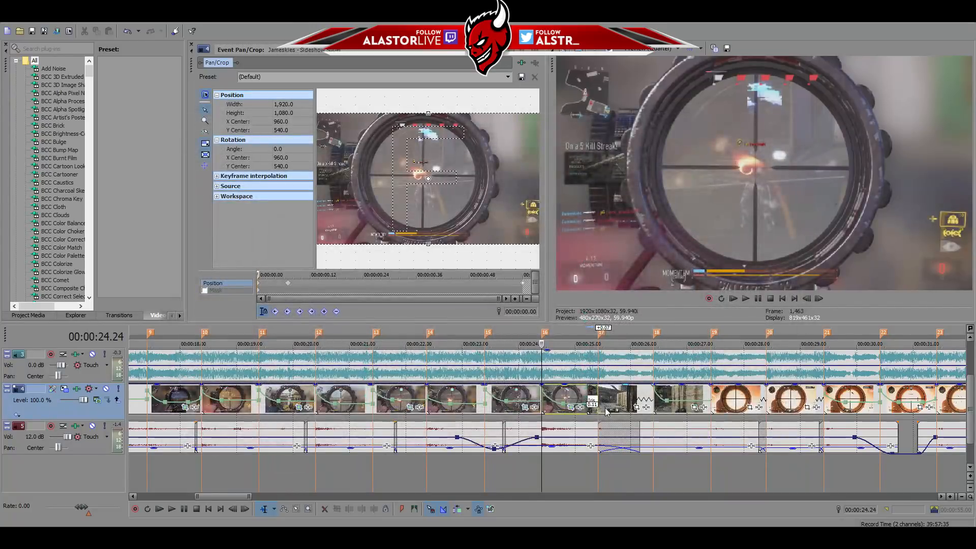
Add the Sony Color Curves effect to the clip starting at 00:00:24.24.
right_click(573, 396)
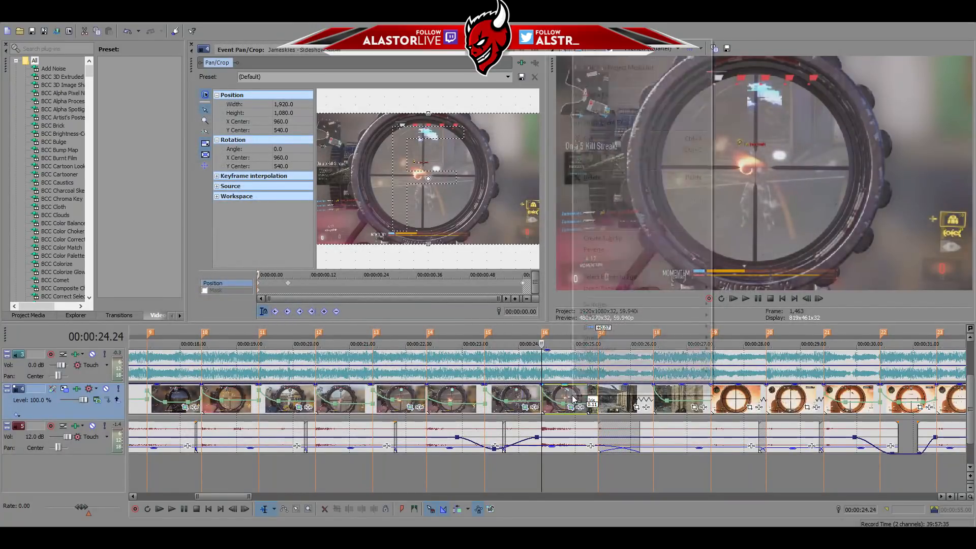
click(621, 124)
scroll(548, 292, down, 10)
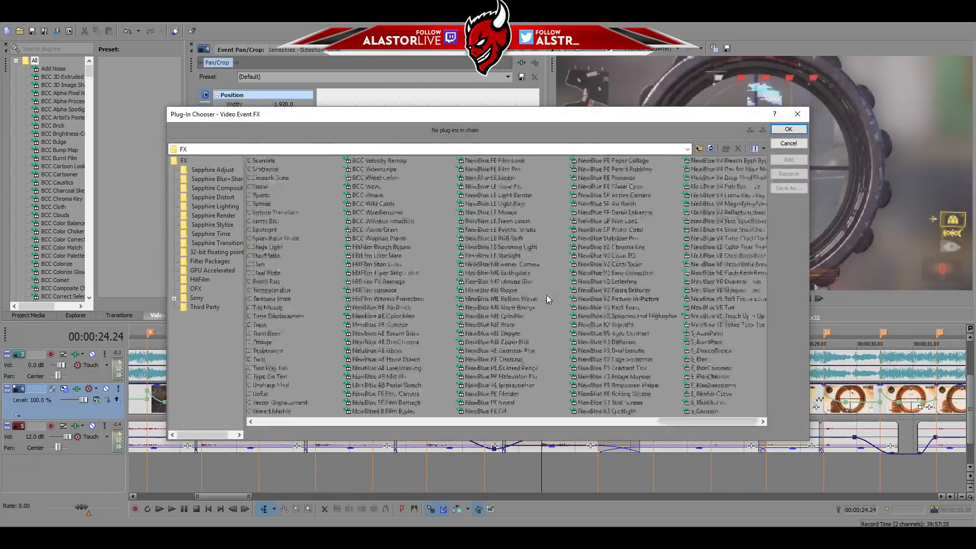
click(393, 308)
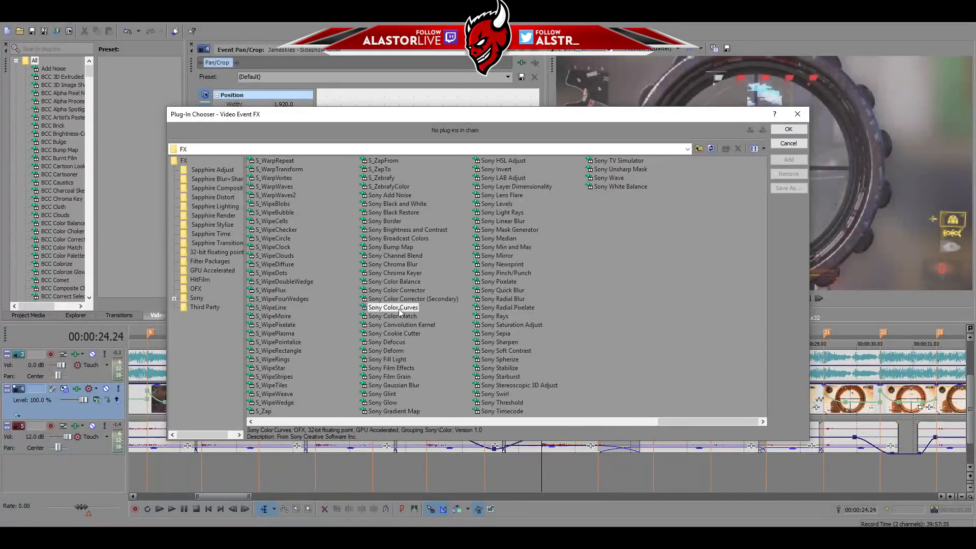
click(787, 159)
click(788, 130)
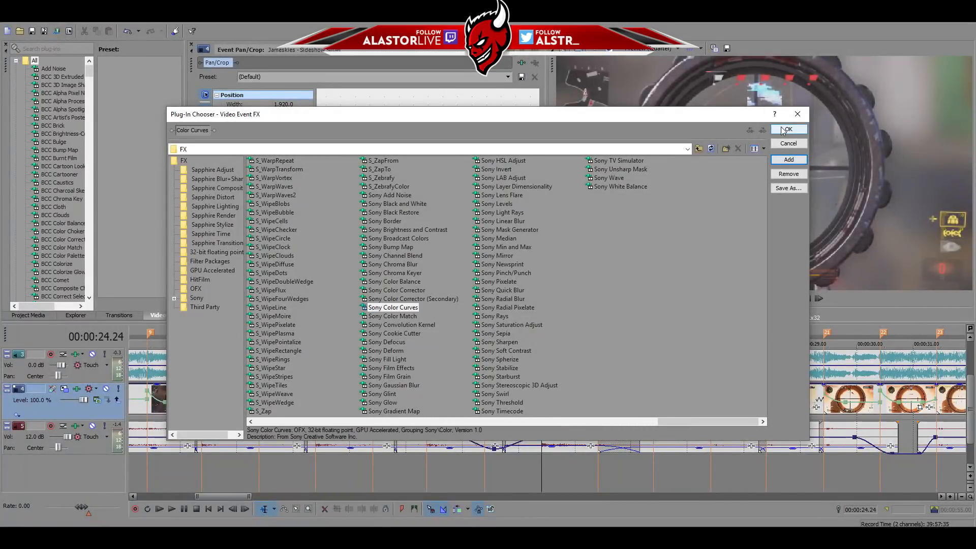
click(212, 312)
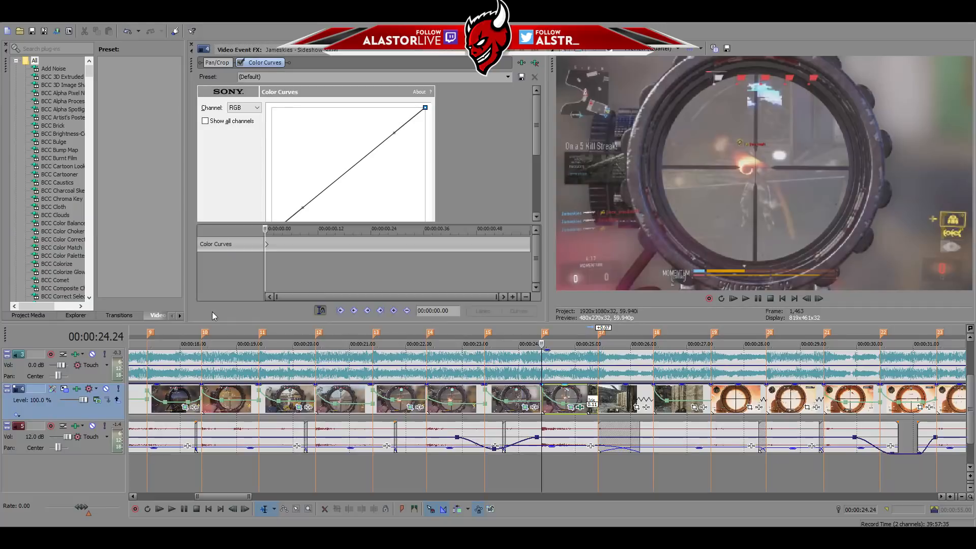
Add a Color Curves keyframe seven frames into the clip by bending the RGB curve upward to brighten the picture.
click(819, 298)
click(819, 299)
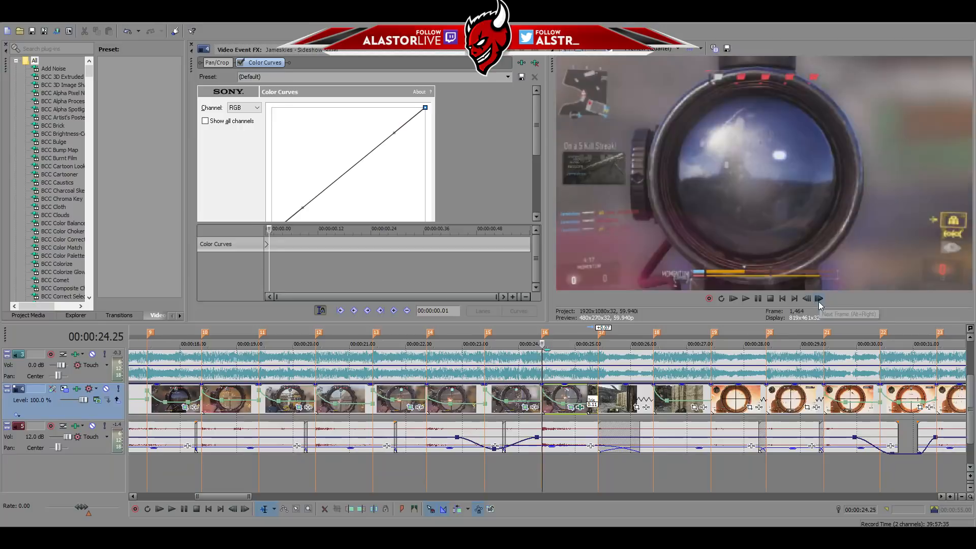
click(819, 299)
click(819, 299)
click(819, 299)
click(819, 299)
click(819, 299)
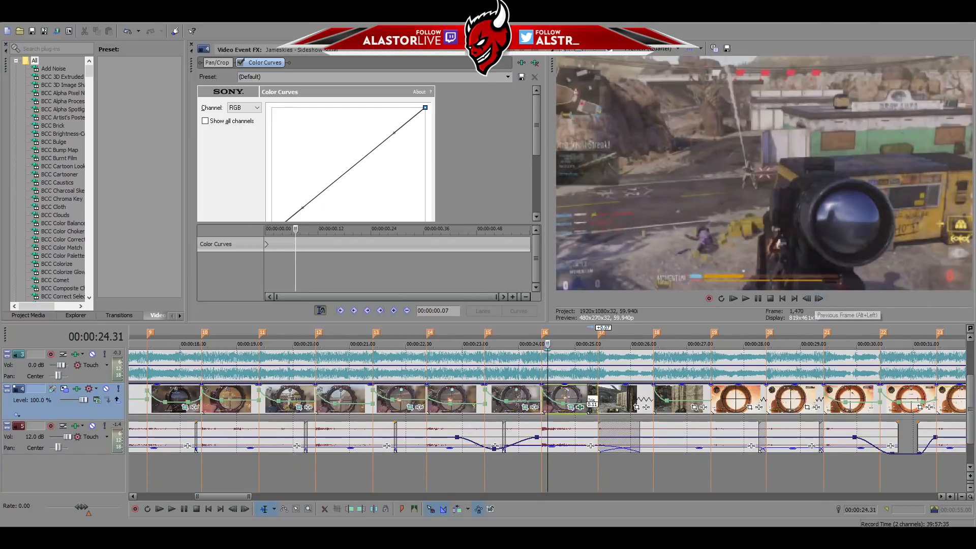
drag(394, 134, 318, 136)
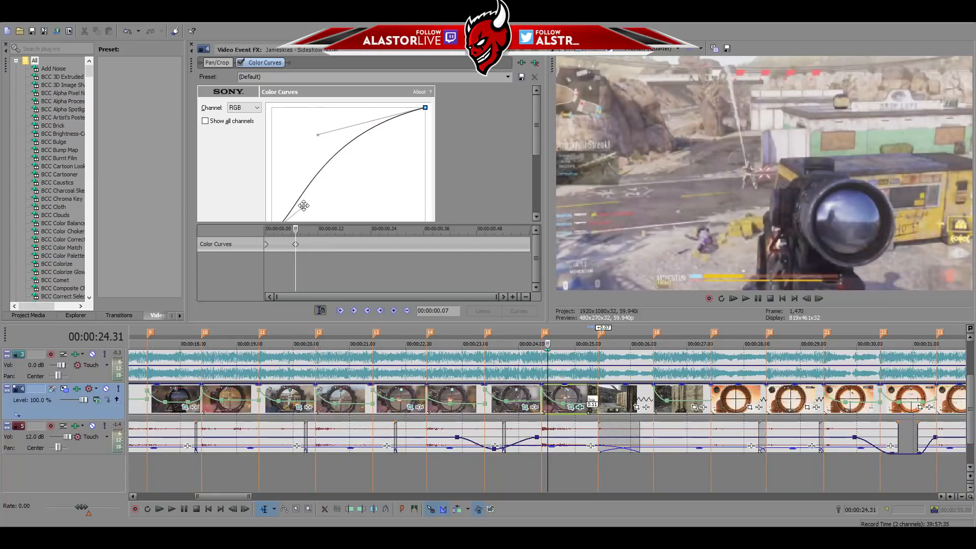
drag(304, 206, 321, 206)
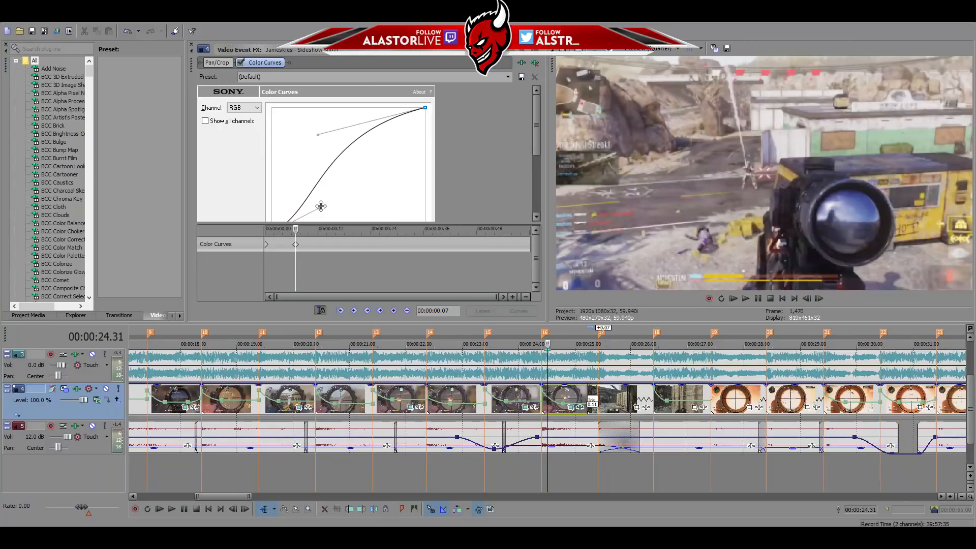
Add a Color Curves keyframe at 00:00:00.30 with a flatter, less bright RGB curve and move it to the clip's end.
click(396, 244)
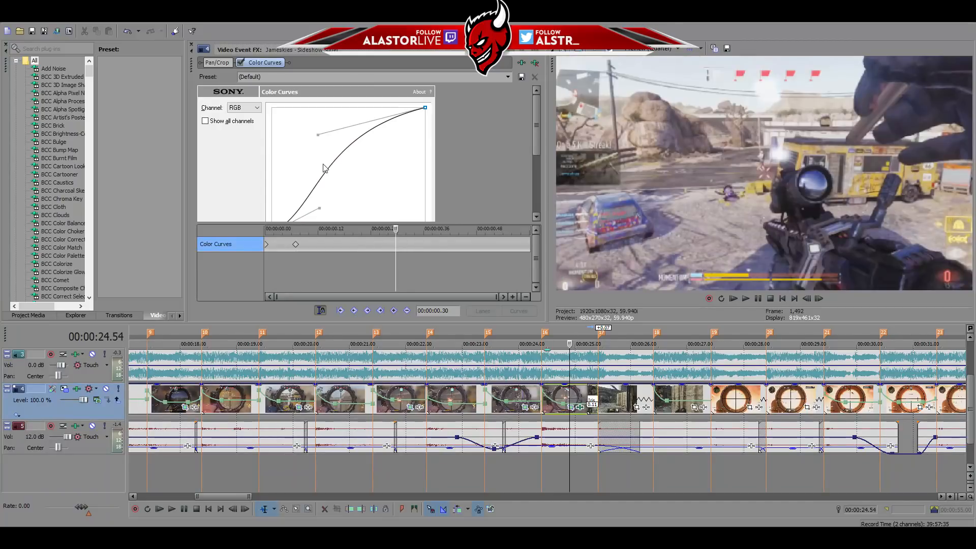
click(319, 136)
drag(319, 136, 339, 141)
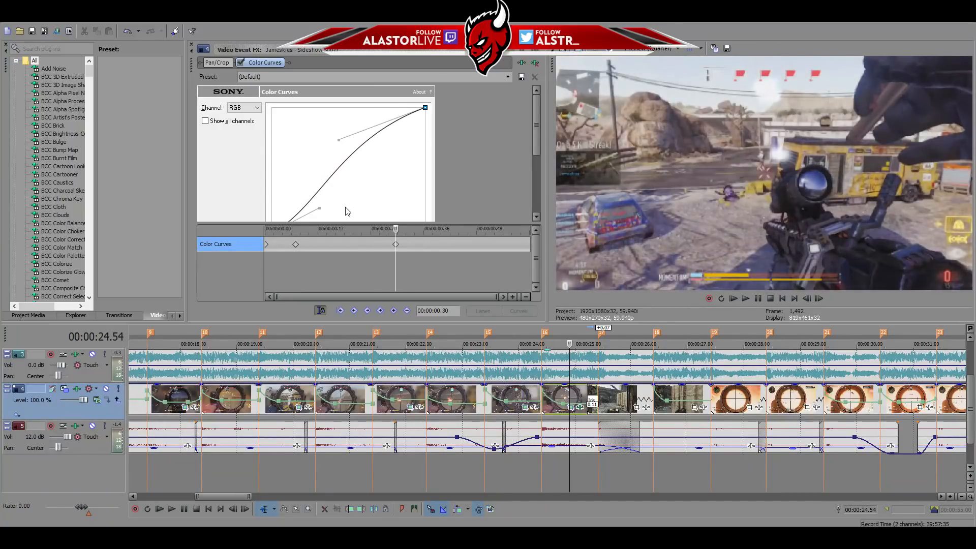
drag(322, 210, 320, 208)
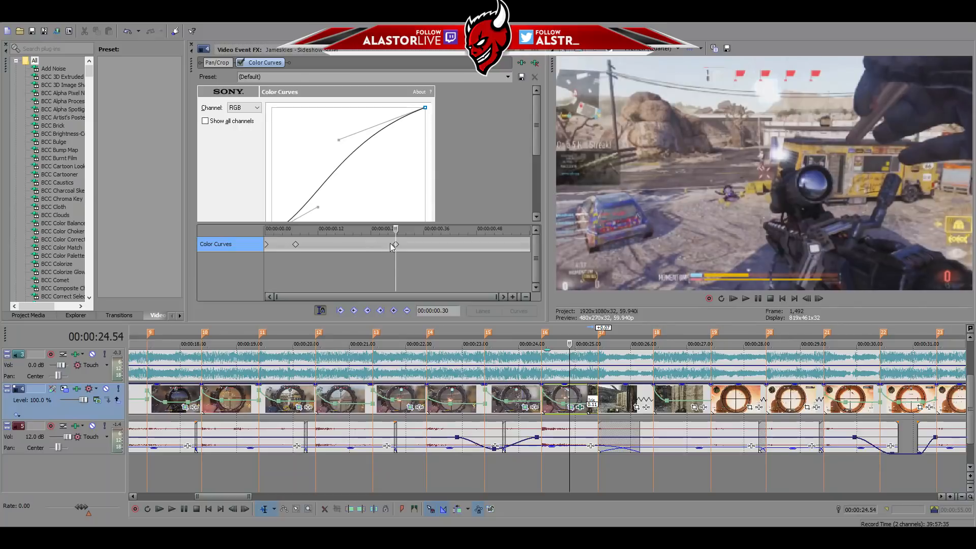
drag(596, 263, 596, 264)
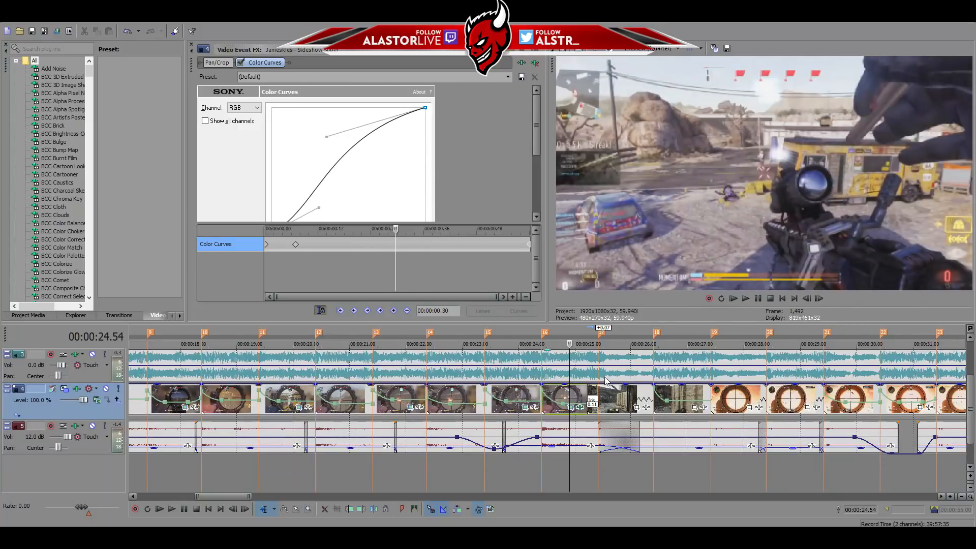
Step through the clip from 00:00:24.24 and play from 00:00:24.09 to review the brightness flash with the zoom.
click(541, 463)
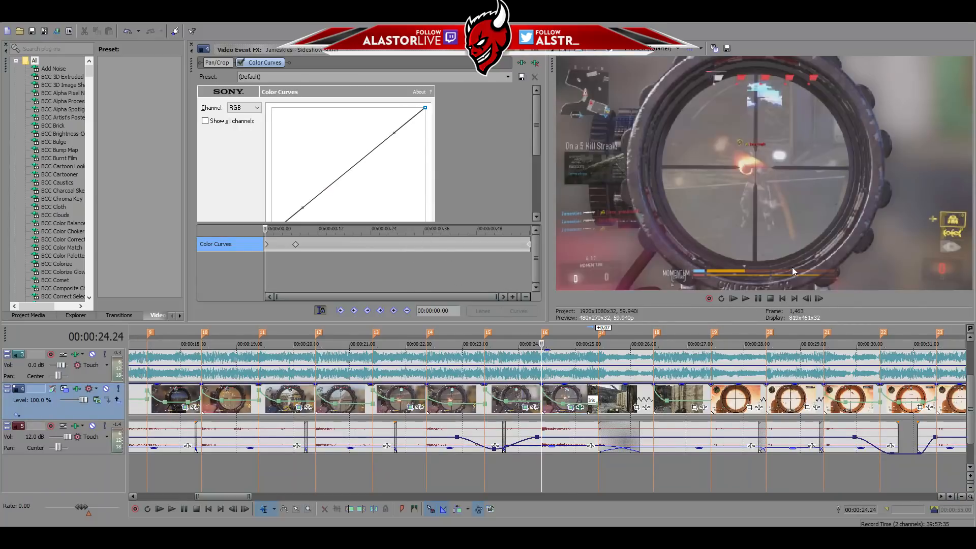
click(819, 299)
click(818, 301)
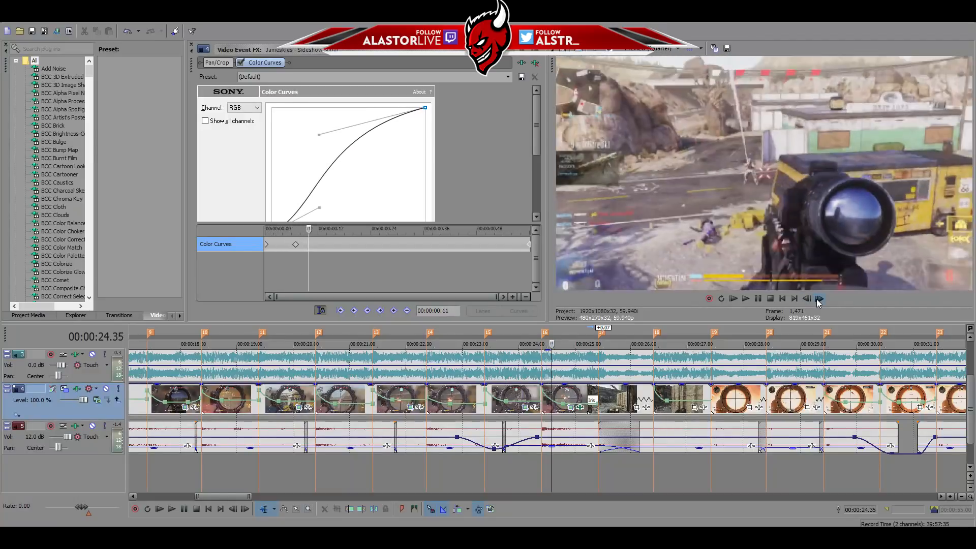
click(527, 484)
key(space)
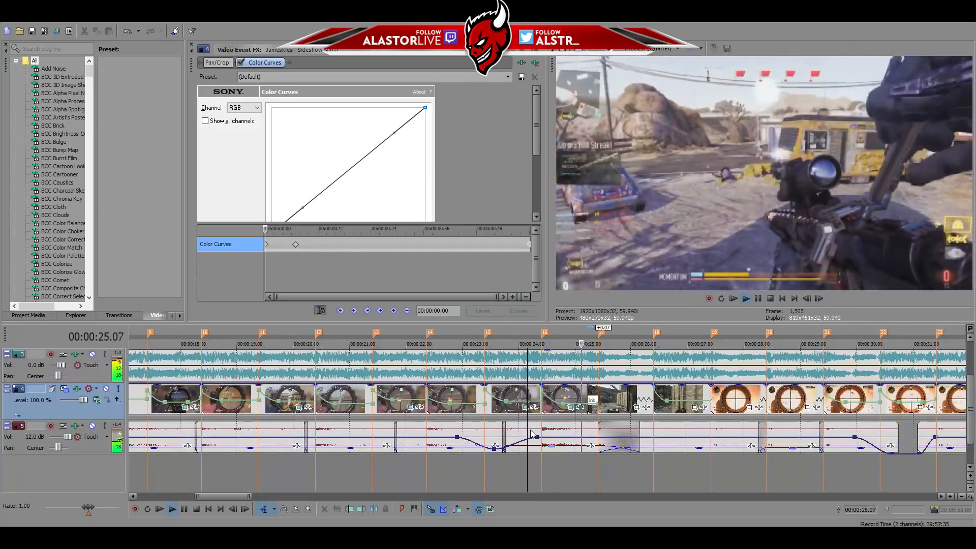
key(space)
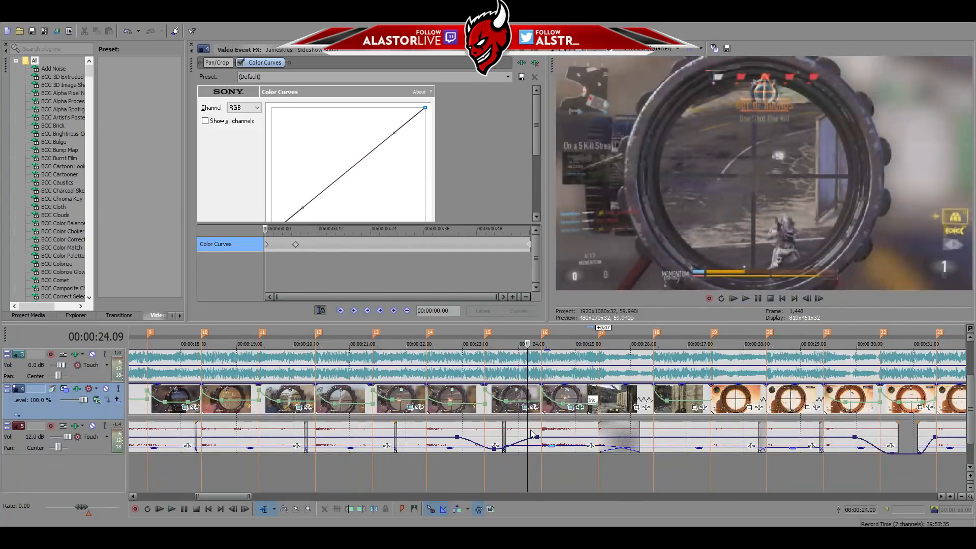
Step frame by frame from 00:00:24.09 to 00:00:25.18 to review the zoom and brightness flash.
click(819, 299)
click(819, 299)
click(819, 299)
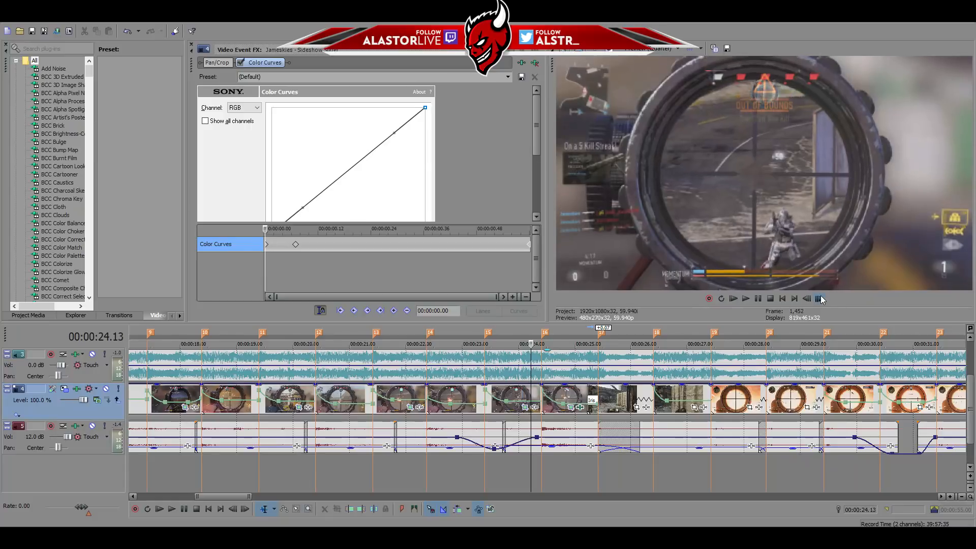
click(820, 299)
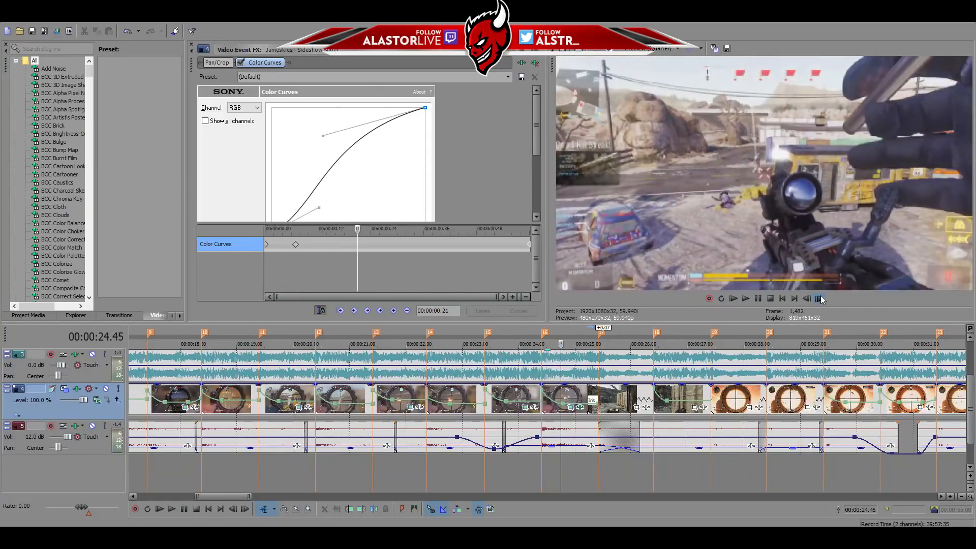
click(820, 299)
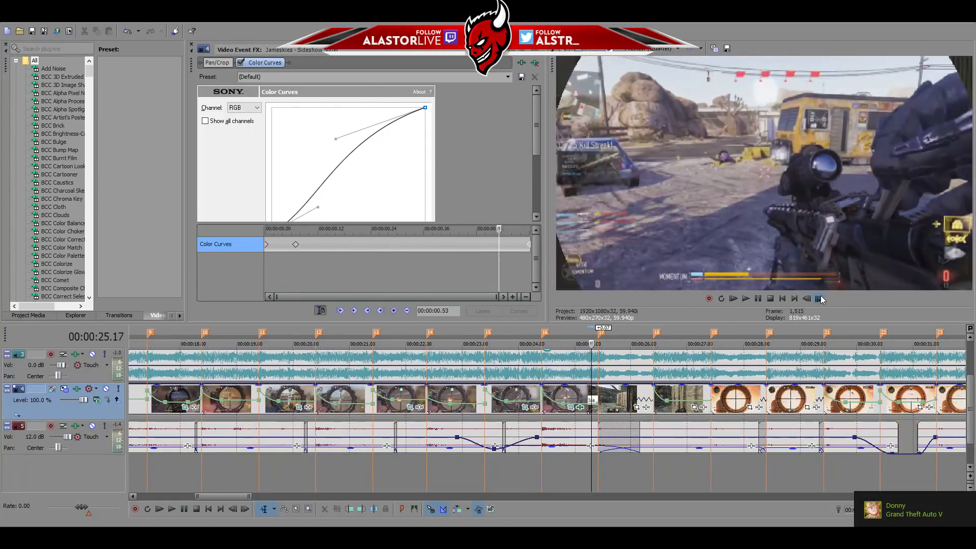
click(821, 299)
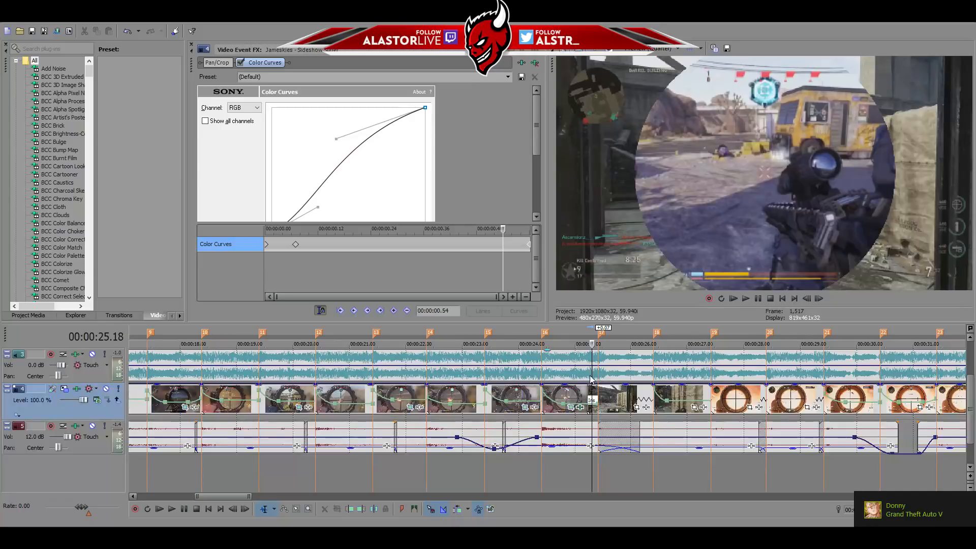
Look up the Insert/Remove Envelope options of the video track, then dismiss them without changing anything.
click(525, 395)
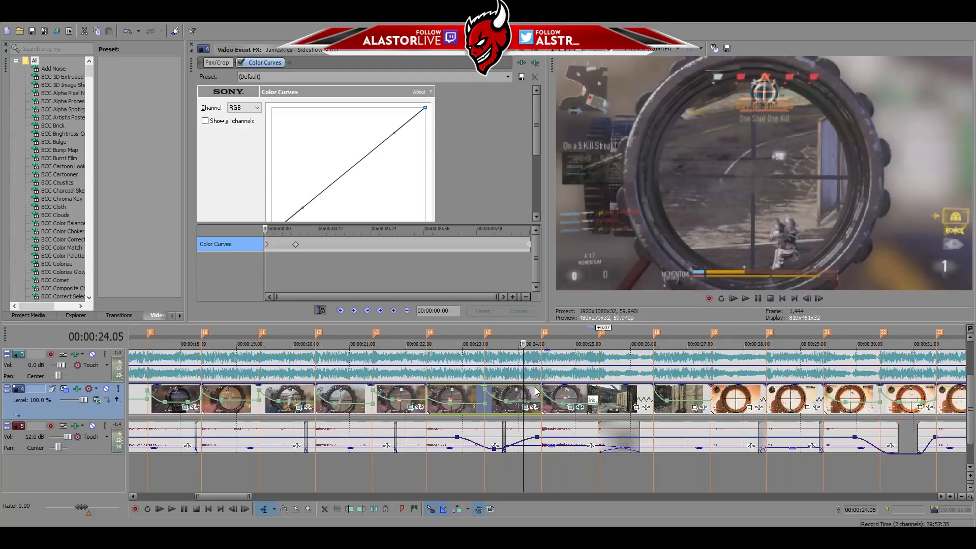
scroll(534, 394, down, 10)
right_click(506, 393)
mouse_move(593, 331)
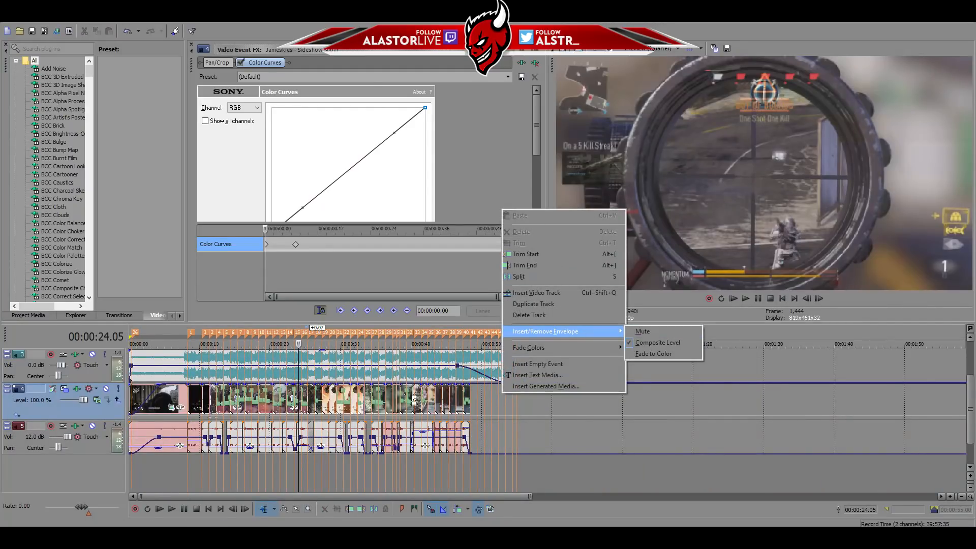
key(Escape)
scroll(323, 422, up, 2)
scroll(498, 408, up, 2)
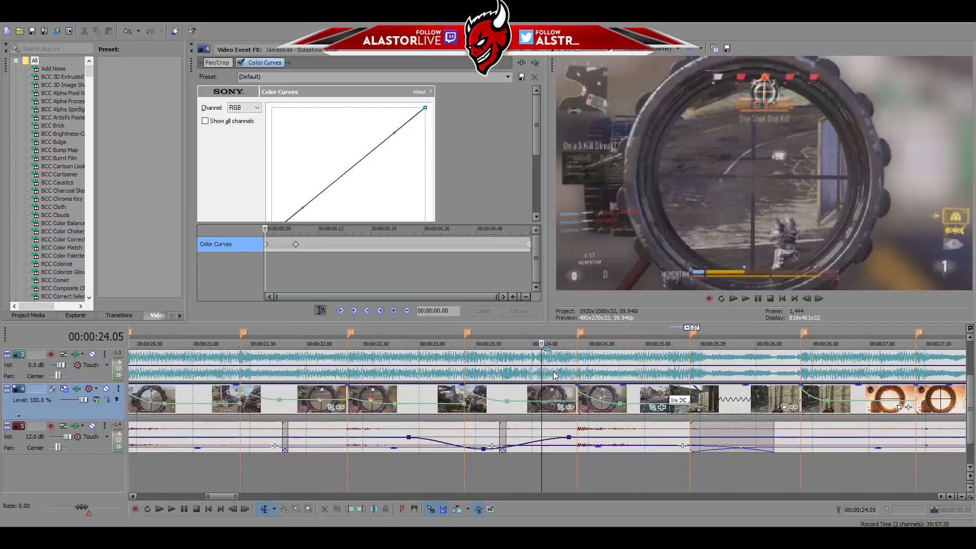
Step through the first frames after the cut at 00:00:24.24 and inspect the Composite Level line there.
click(583, 399)
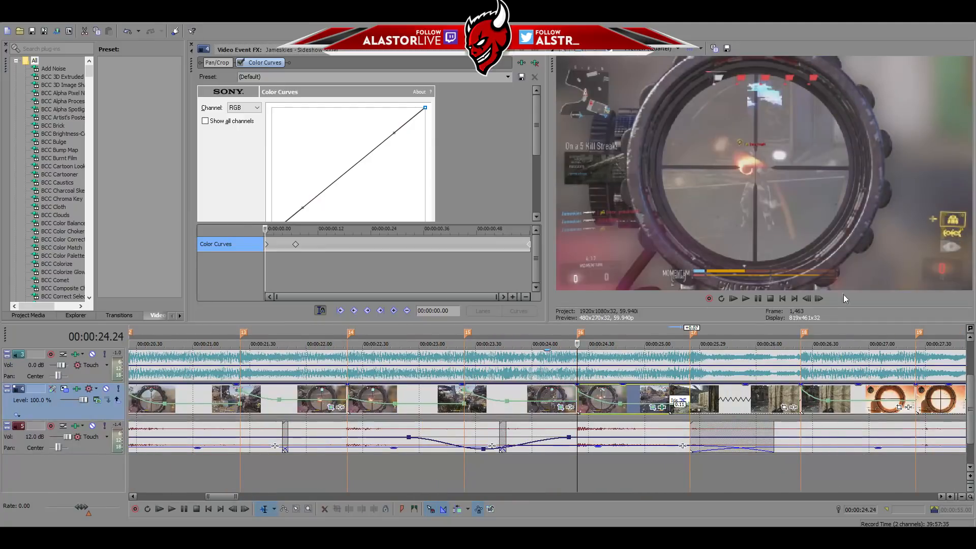
click(819, 300)
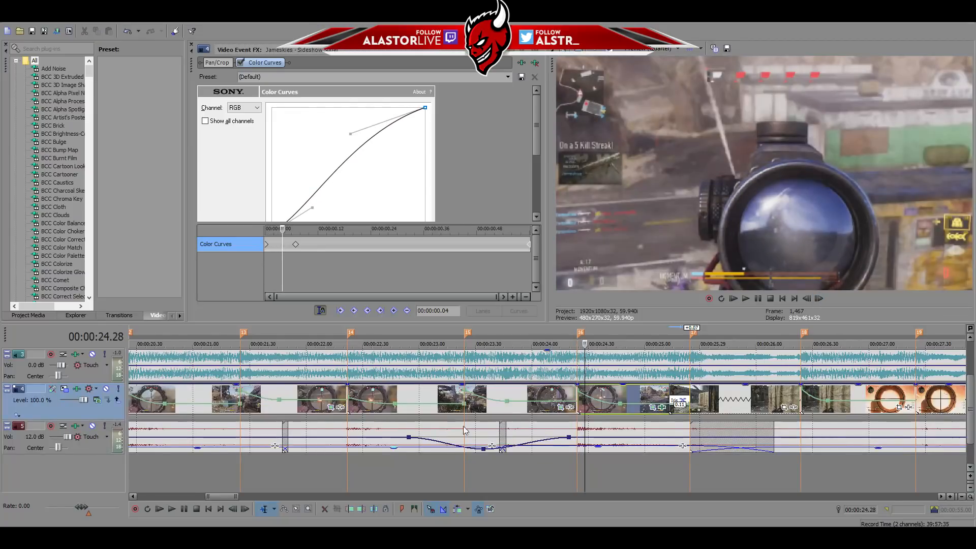
scroll(554, 394, up, 4)
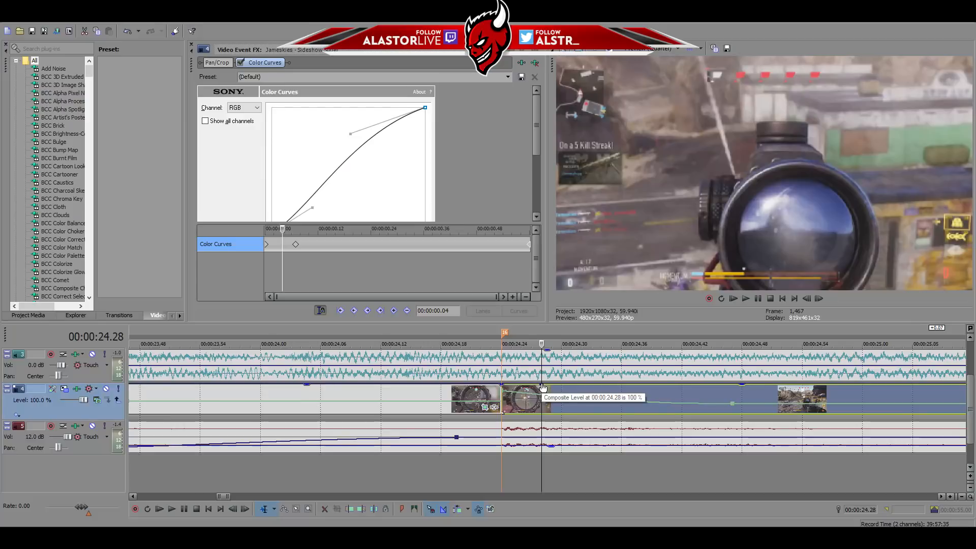
scroll(543, 387, down, 4)
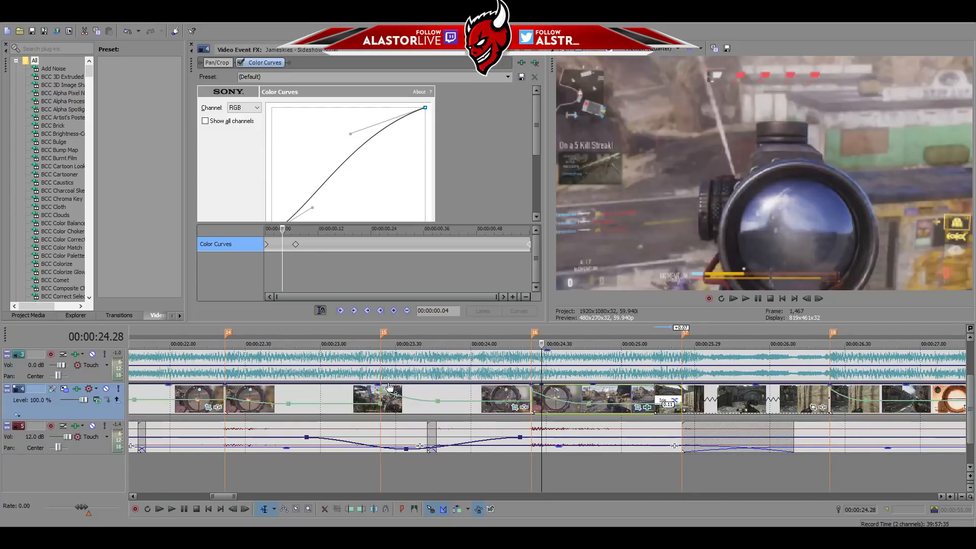
Step through the preceding clip from 00:00:23.24 to review the frames leading up to the next cut.
click(388, 387)
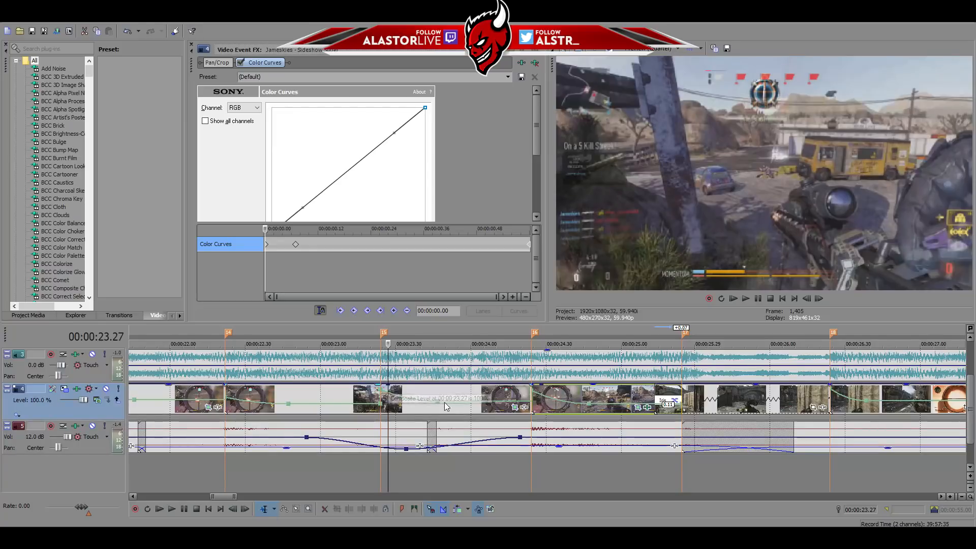
scroll(390, 396, down, 2)
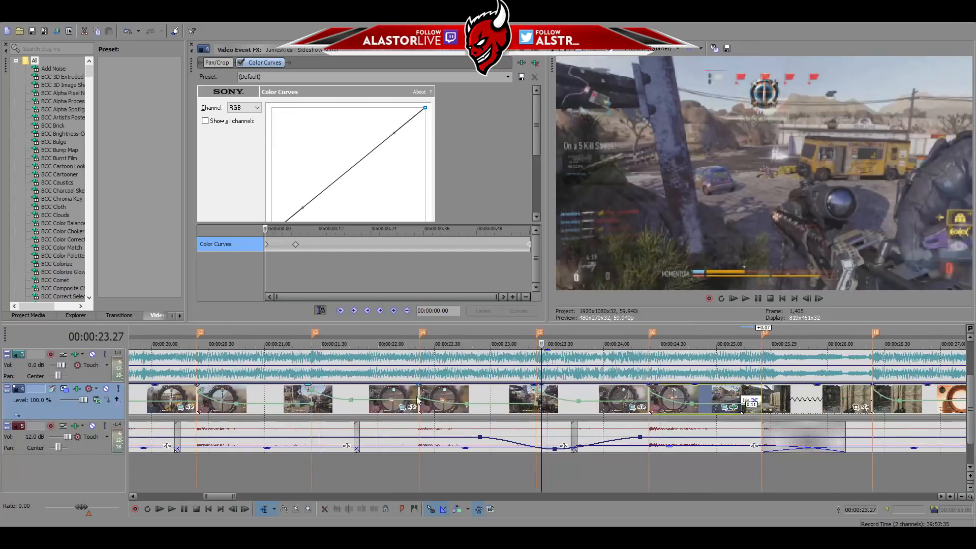
click(538, 399)
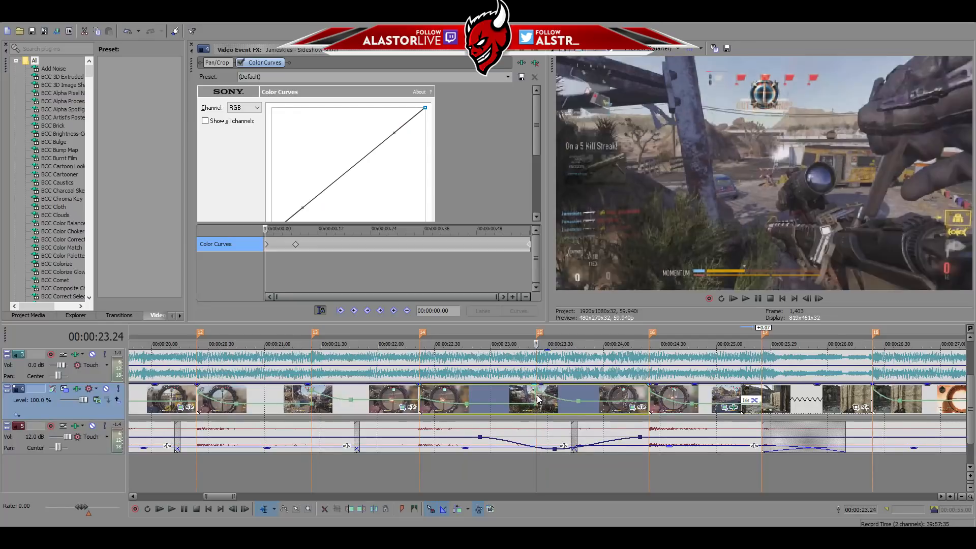
click(820, 298)
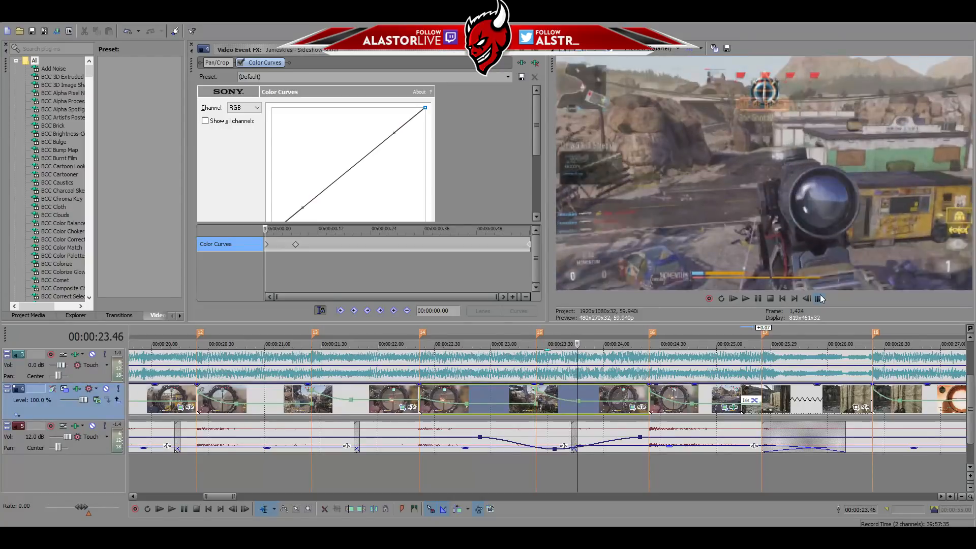
Lower the video track's Composite Level envelope toward the cut at 00:00:24.24 and set its curve to Slow Fade.
click(619, 388)
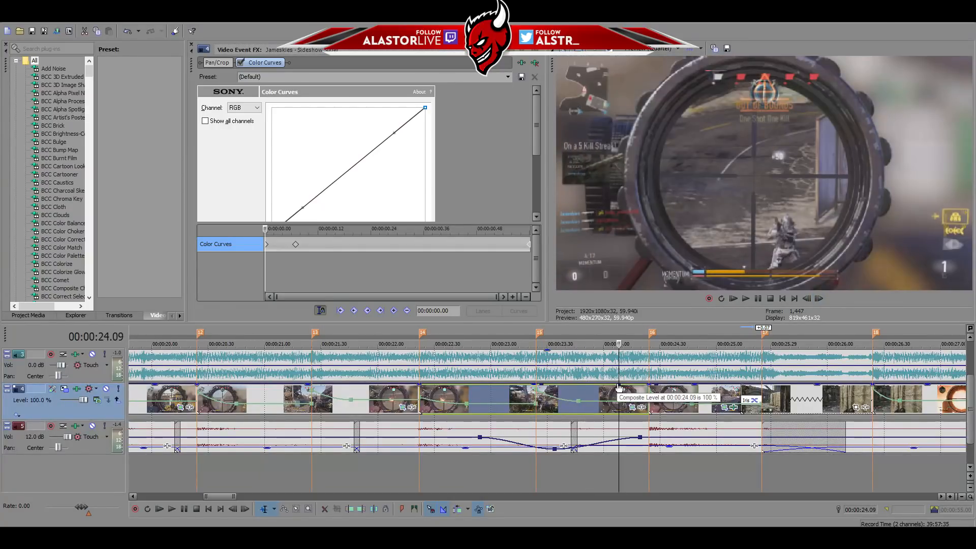
drag(618, 387, 651, 398)
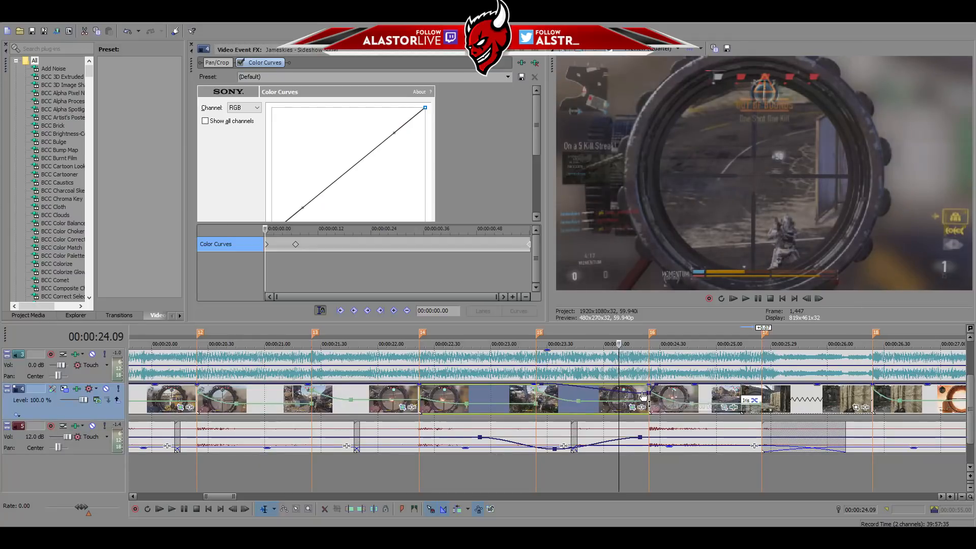
right_click(612, 393)
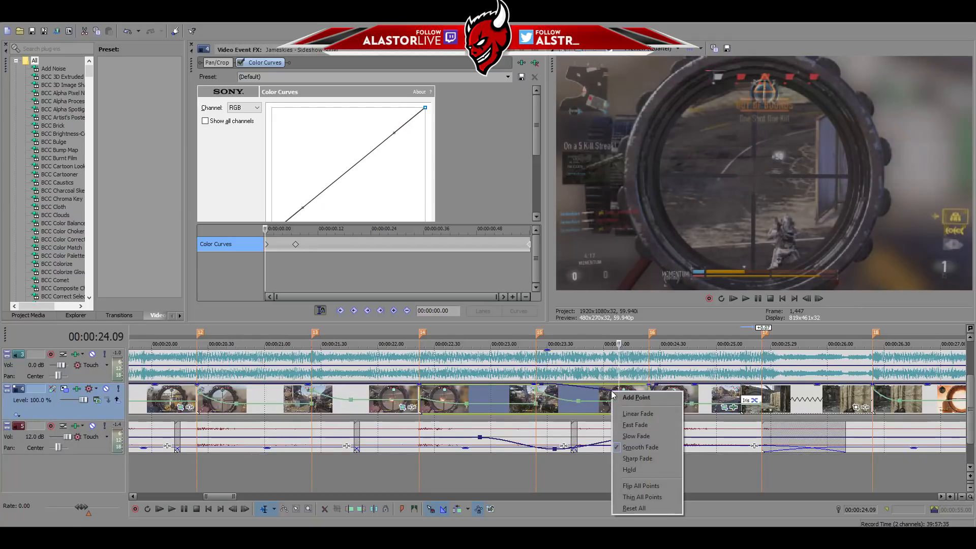
click(636, 437)
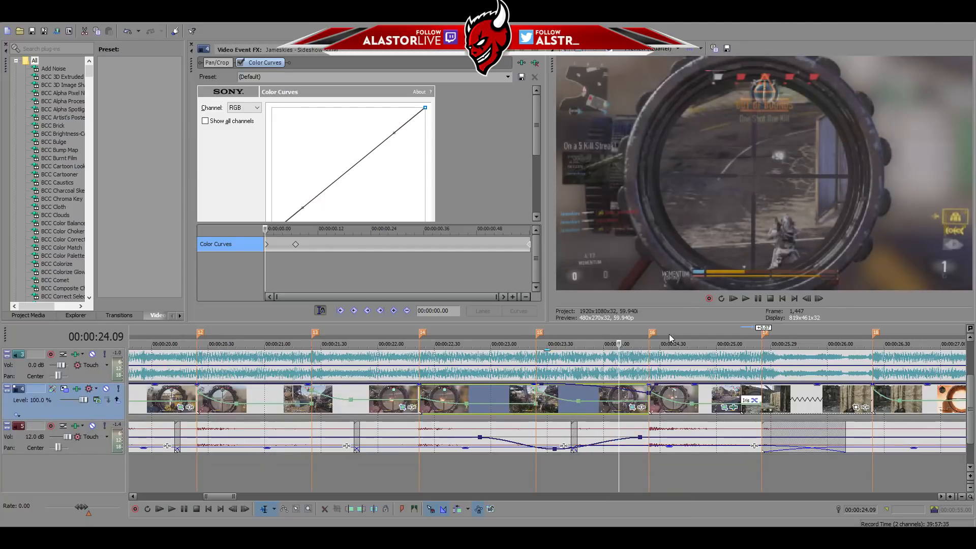
Step back and forth through the frames around the cut at 00:00:24.24 to review the darkening before the flash.
click(821, 297)
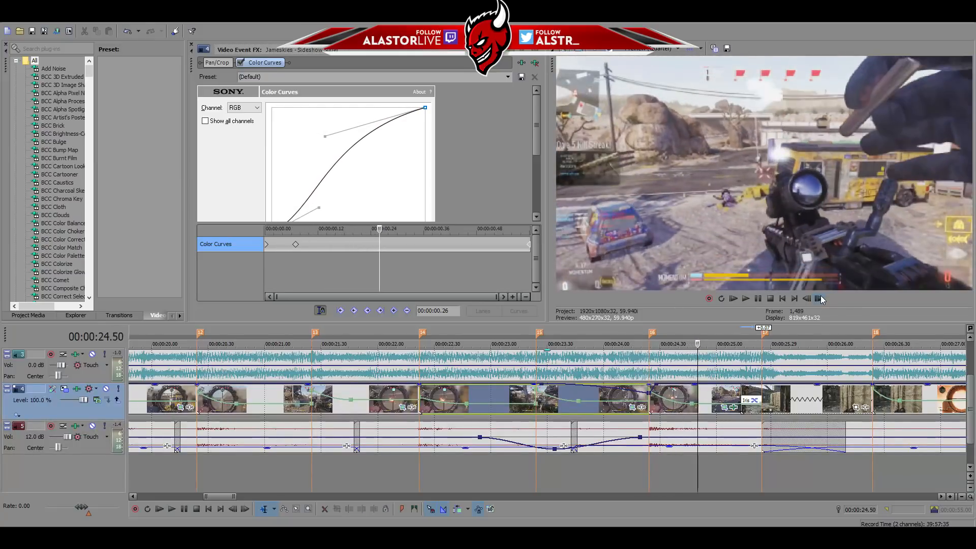
click(808, 299)
click(807, 299)
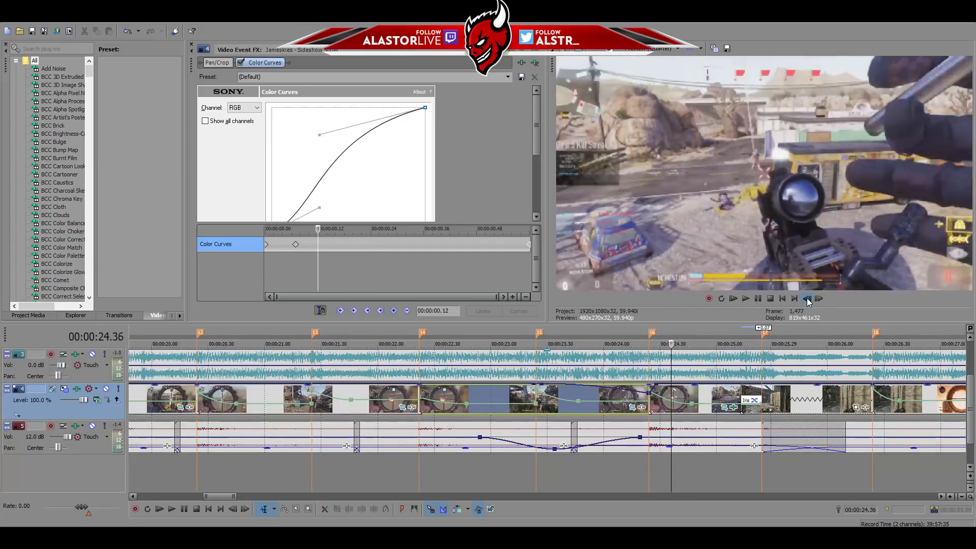
click(817, 299)
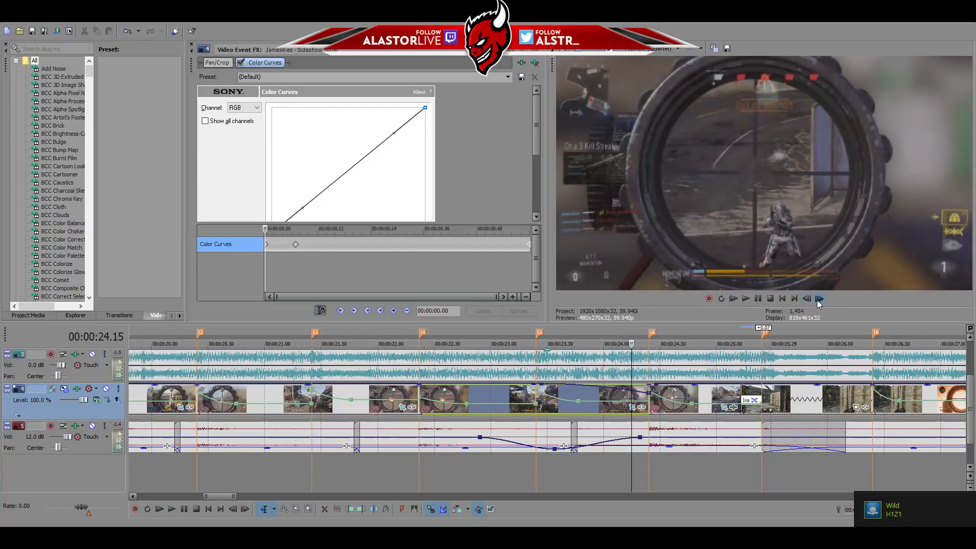
click(818, 299)
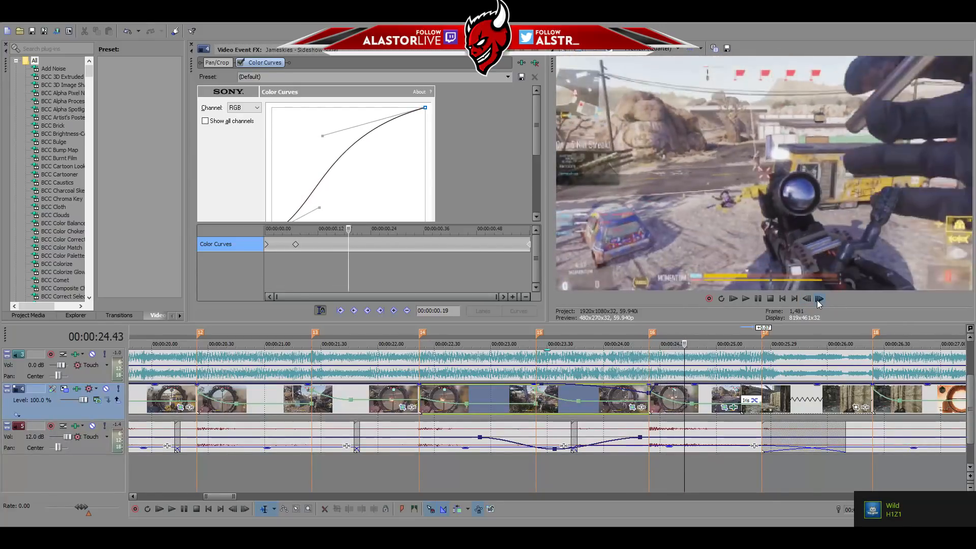
click(817, 299)
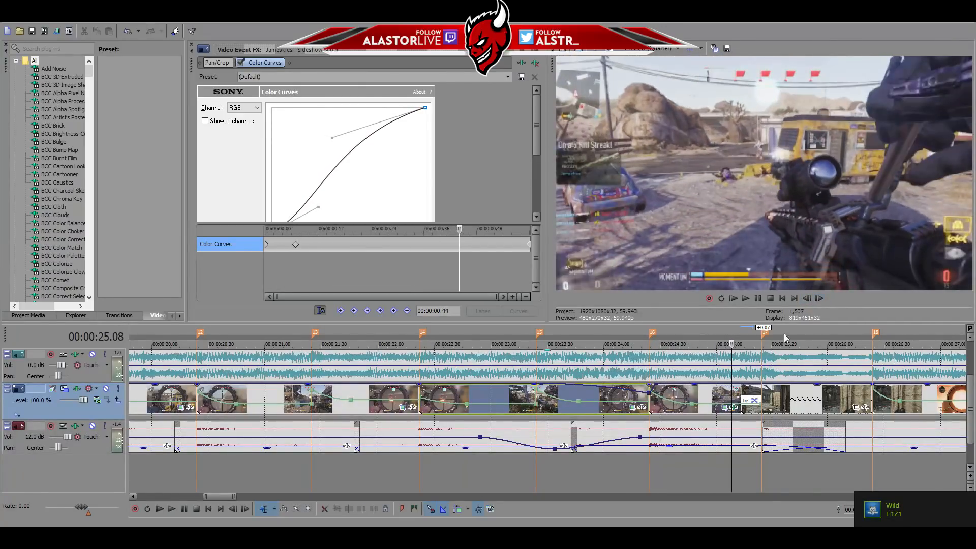
Play the timeline from 00:00:24.10 to check the fade into the flash in real time.
click(623, 478)
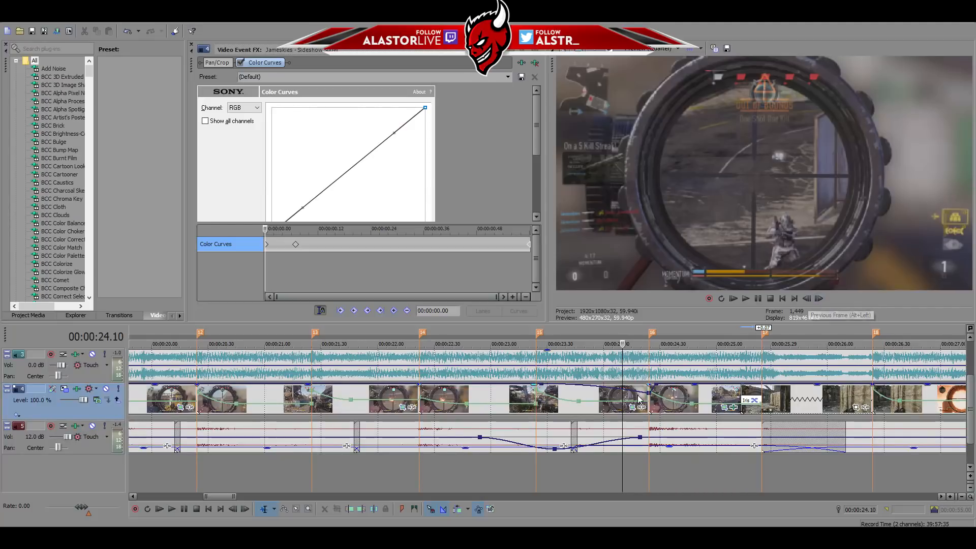
key(space)
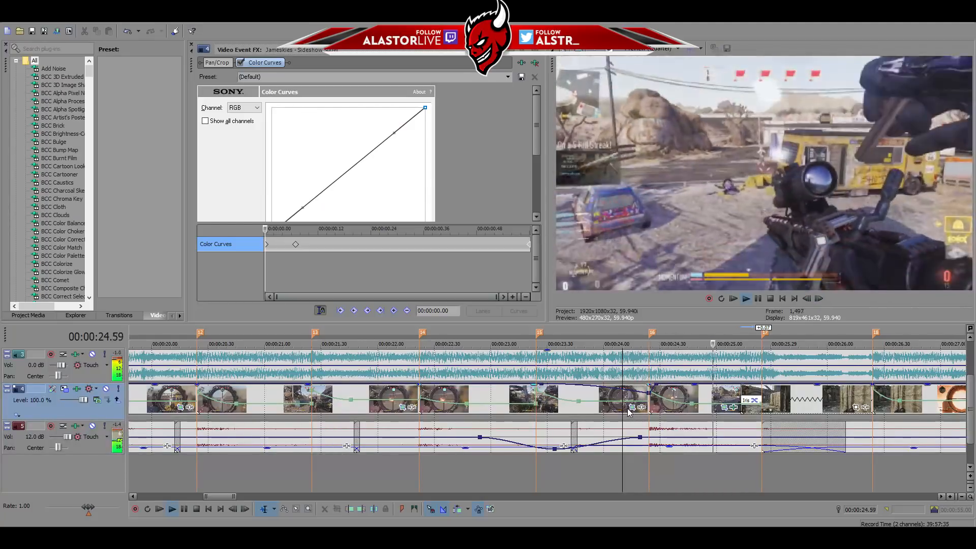
key(space)
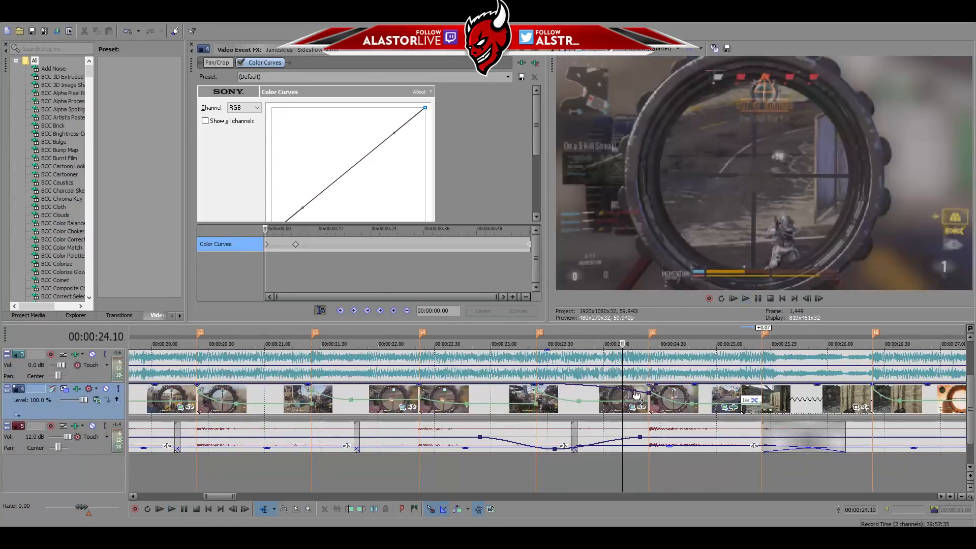
scroll(412, 466, down, 4)
key(space)
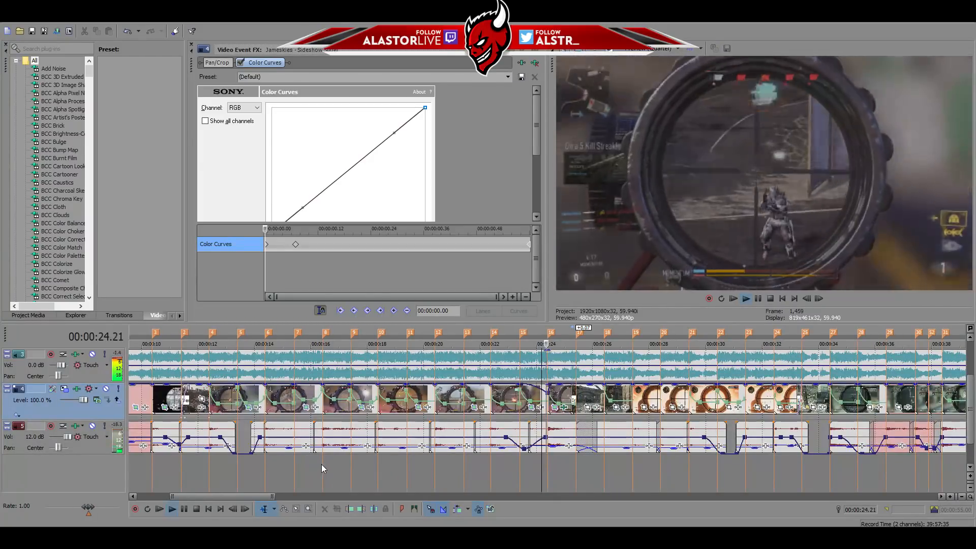
key(space)
Examine the opening clip around the first beat marker, finishing with it selected and the playhead at 00:00:06.59.
scroll(319, 464, down, 3)
scroll(294, 452, down, 3)
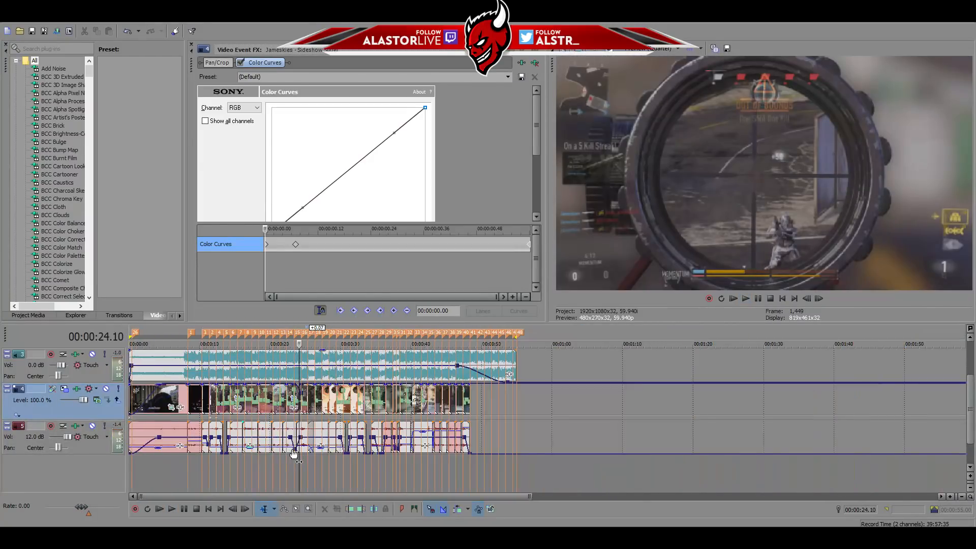
click(196, 471)
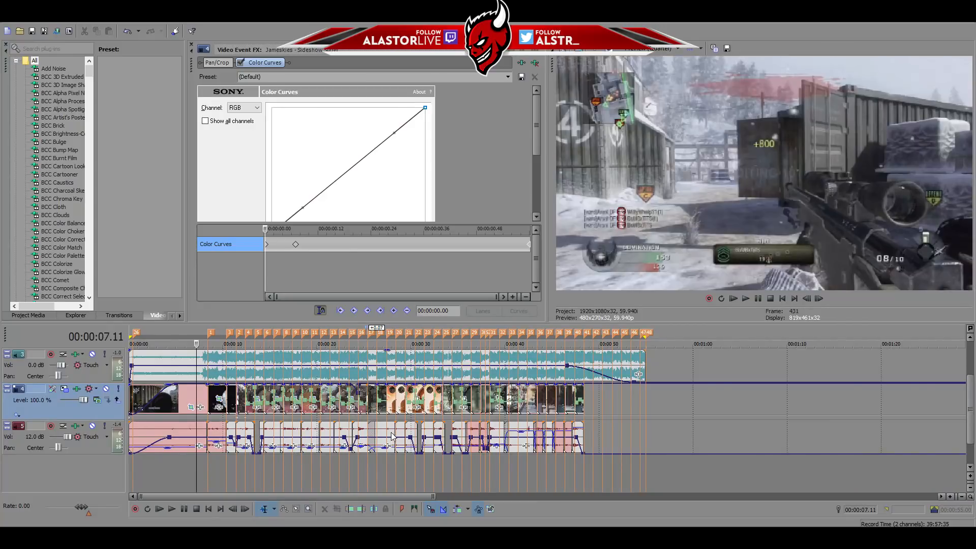
scroll(197, 472, up, 4)
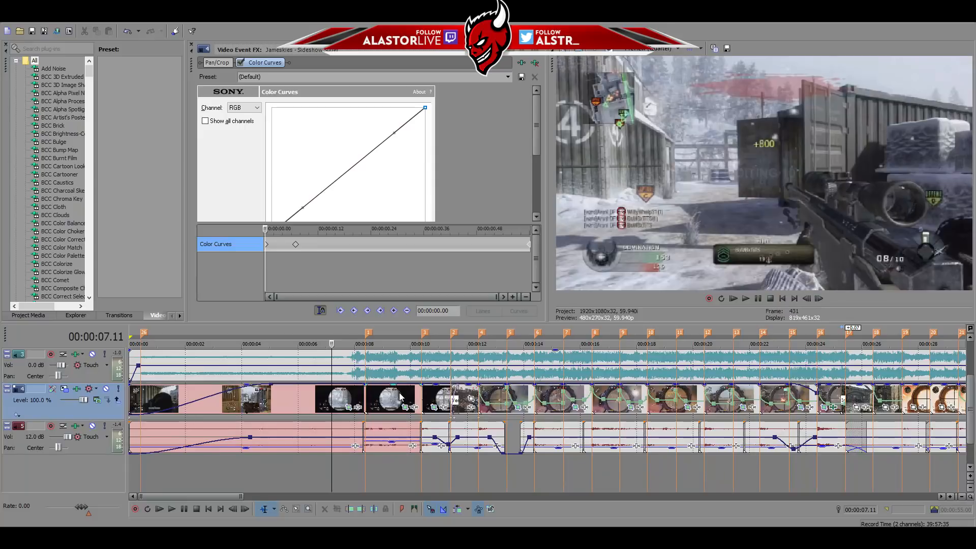
scroll(388, 412, up, 3)
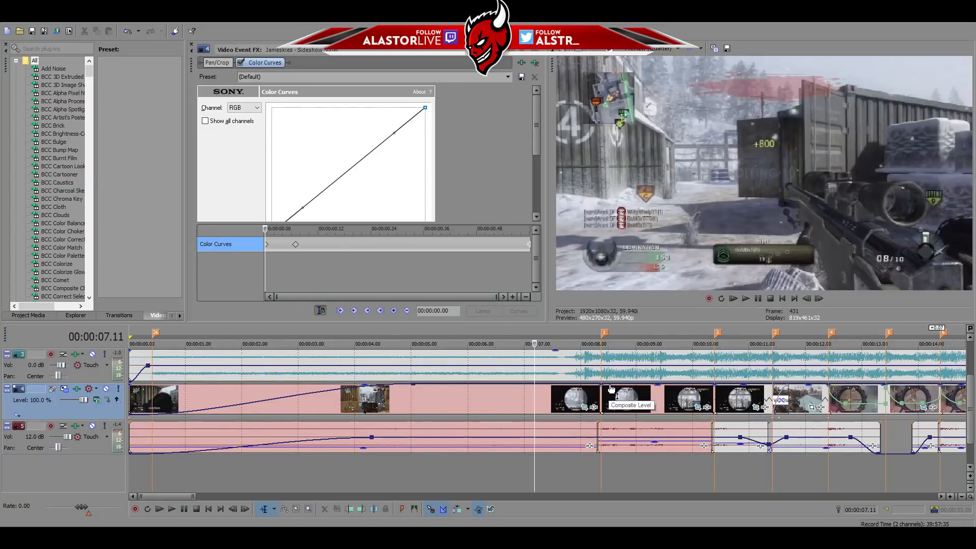
click(612, 389)
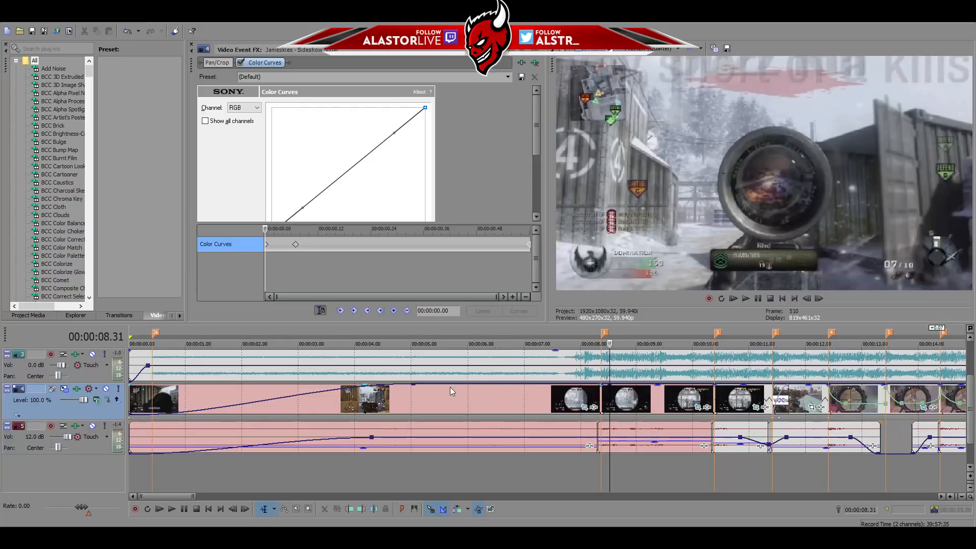
click(541, 397)
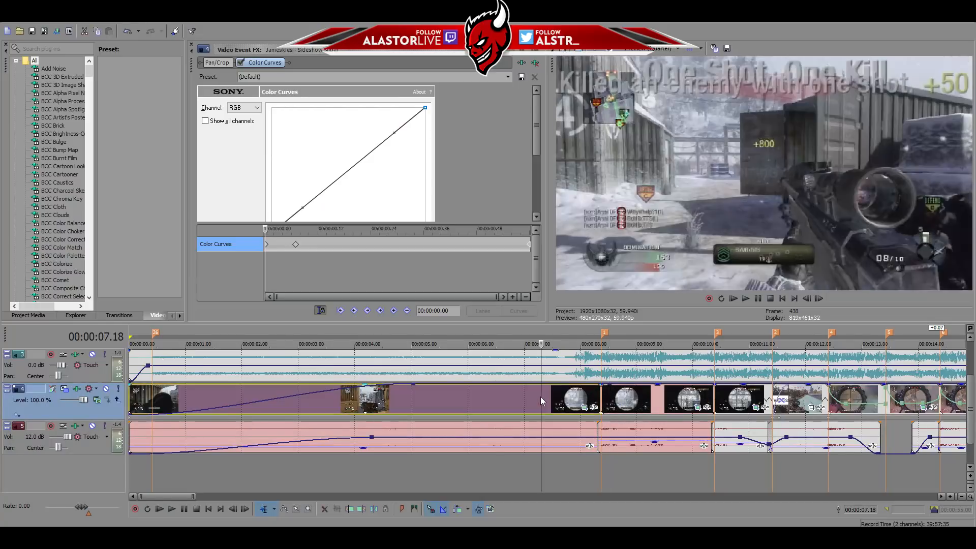
click(523, 397)
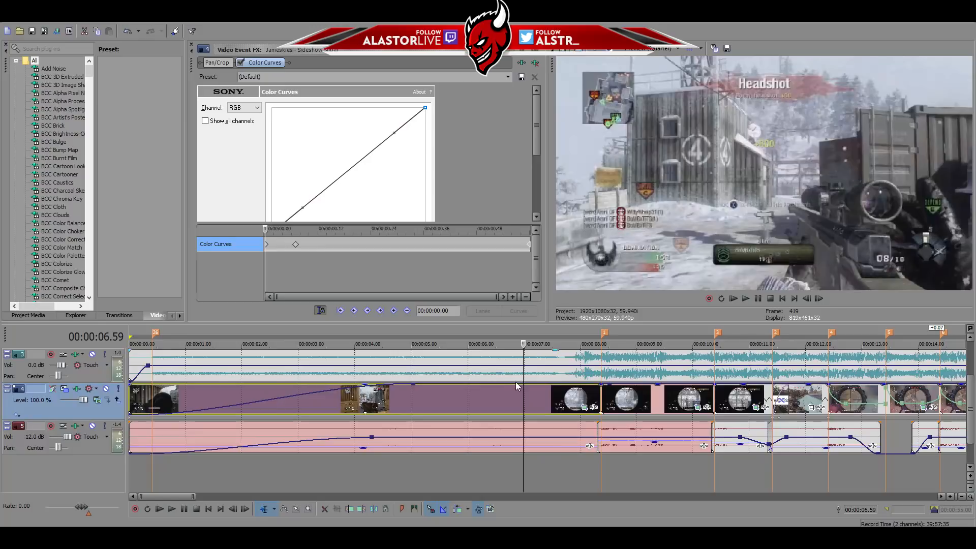
Lower the opening clip's Composite Level envelope from about 00:00:06.55 to 71% at 00:00:08.22 and set its curve to Slow Fade.
click(519, 388)
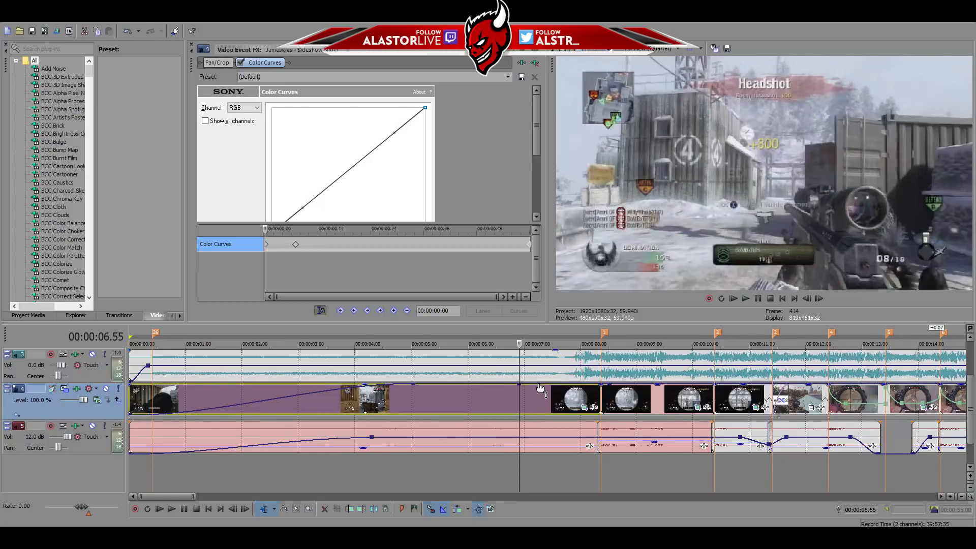
click(539, 387)
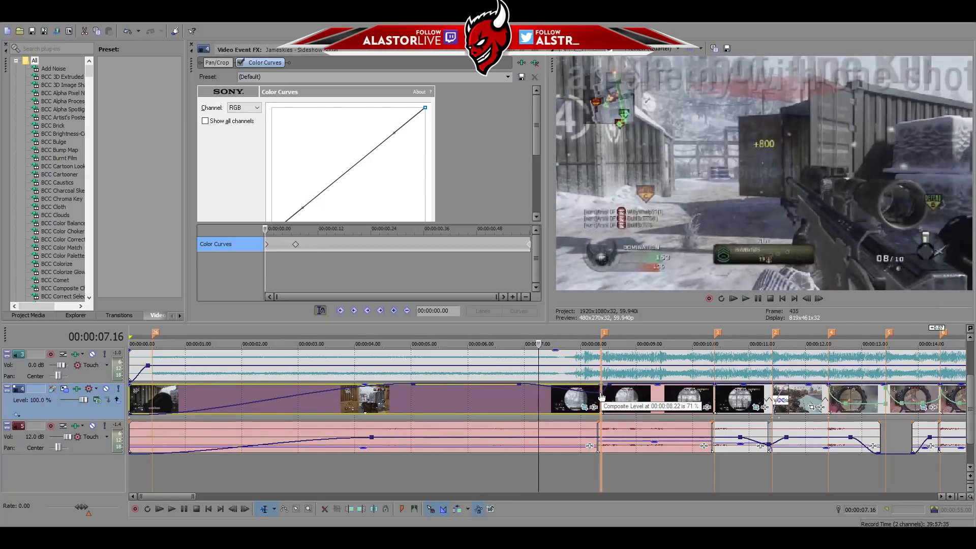
right_click(590, 392)
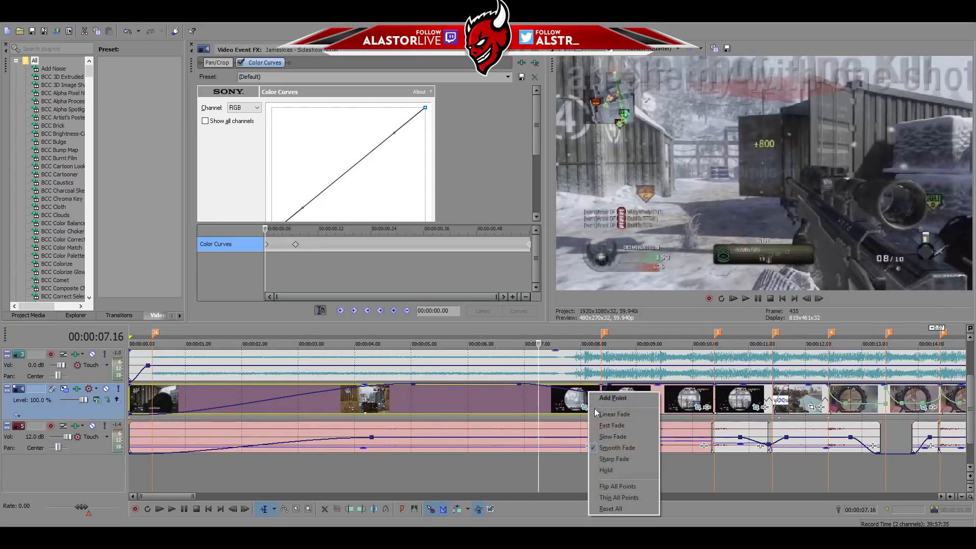
click(612, 437)
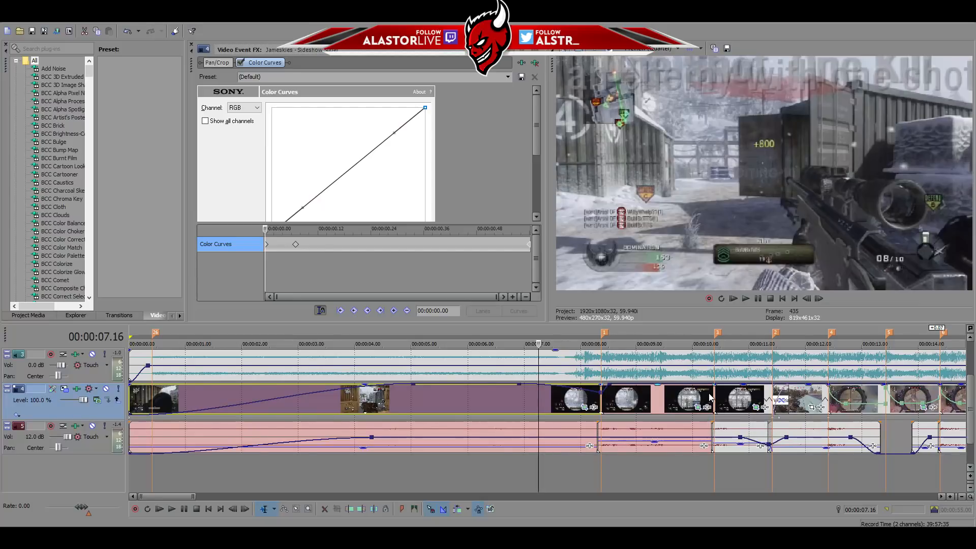
Animate the video track's Color Curves effect and add a keyframe with the unchanged curve at the first beat marker, 00:00:08.22.
click(717, 393)
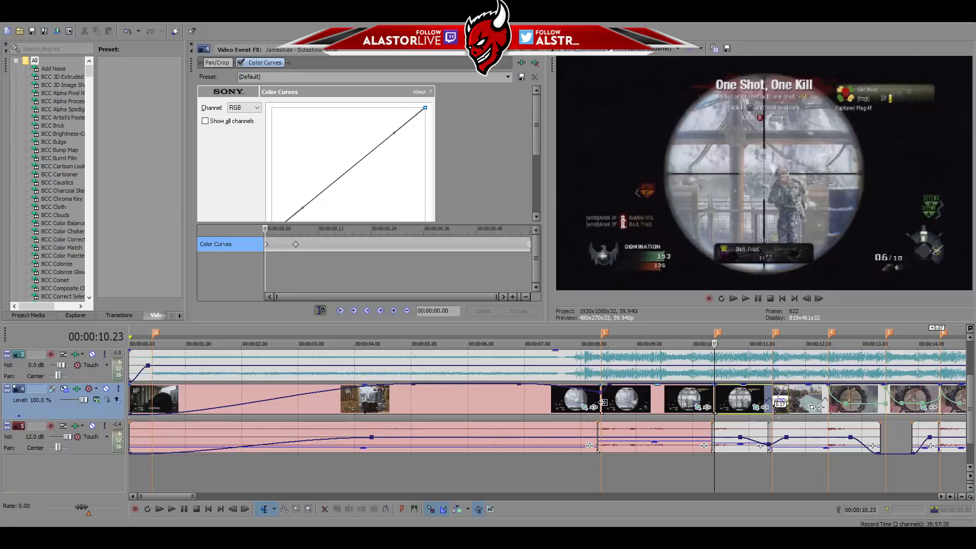
click(601, 402)
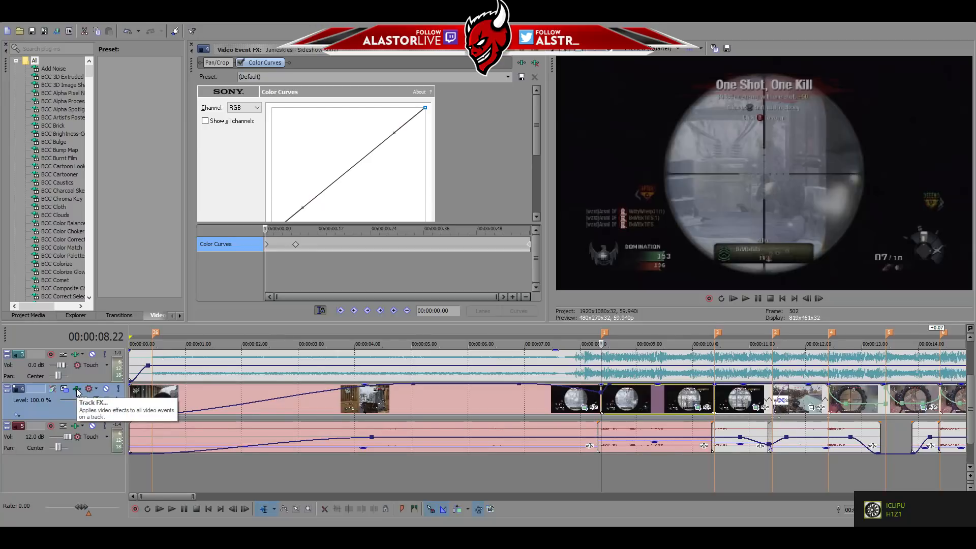
click(77, 390)
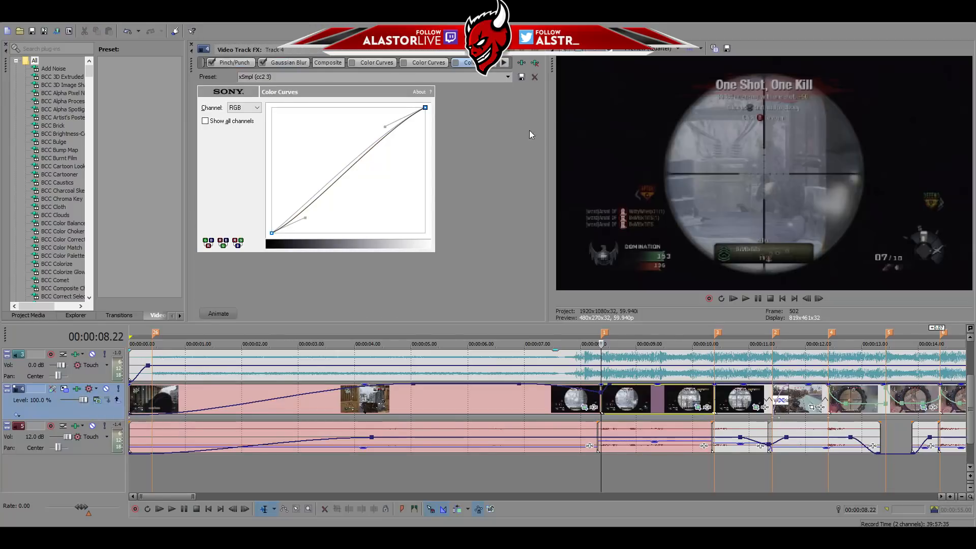
scroll(493, 65, down, 5)
scroll(493, 65, down, 6)
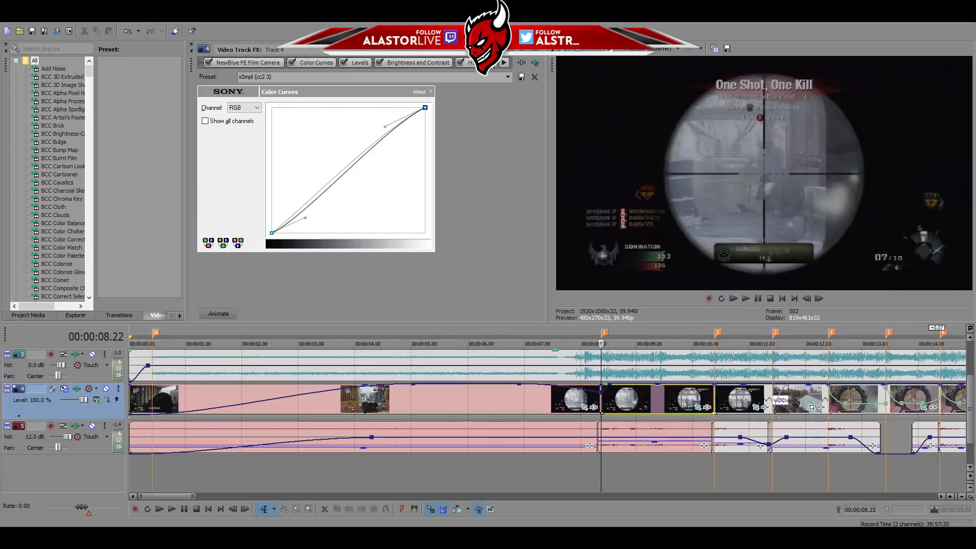
click(315, 63)
click(219, 313)
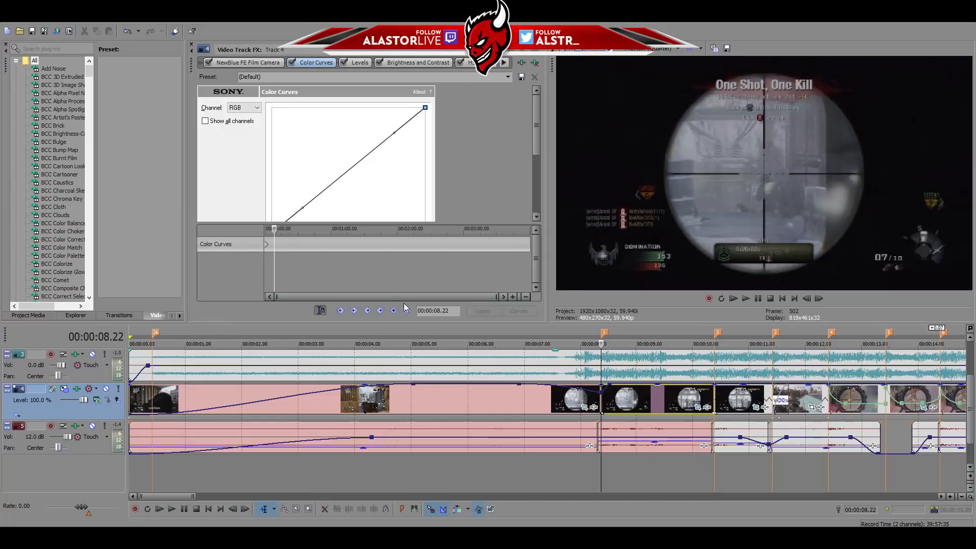
click(394, 310)
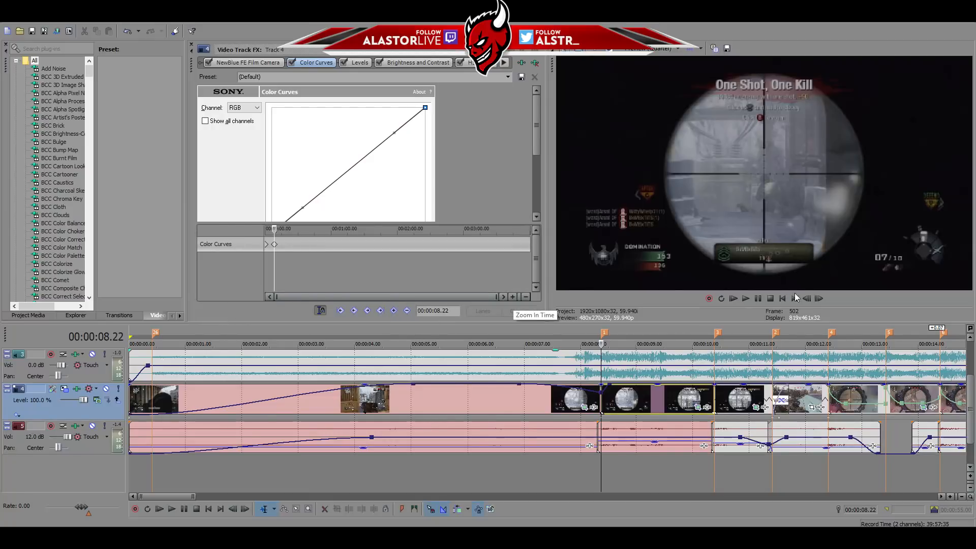
Advance seven frames to 00:00:08.29 and bend the track's RGB curve upward with both handles to brighten the image.
click(819, 299)
click(819, 299)
click(819, 299)
click(819, 299)
click(819, 299)
click(819, 299)
click(819, 299)
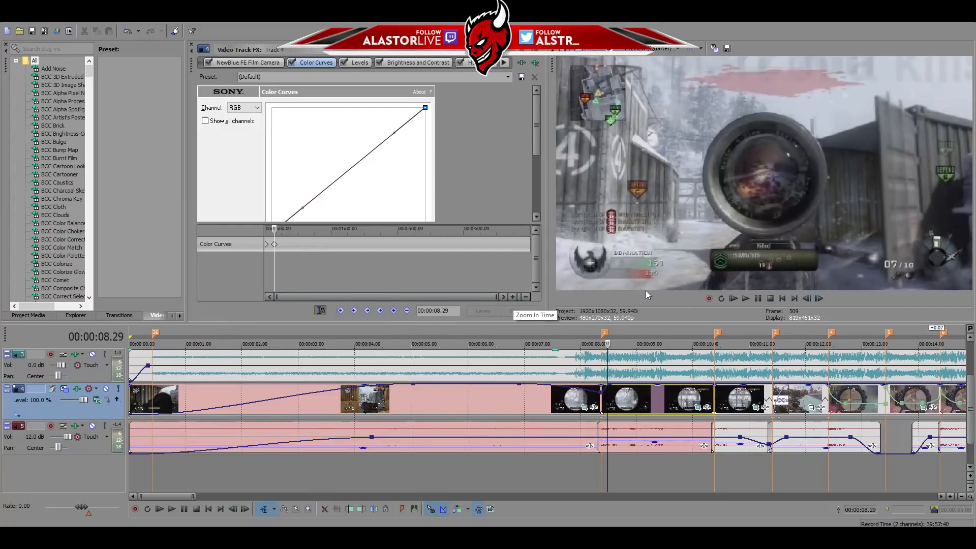
drag(394, 132, 313, 140)
drag(303, 209, 315, 209)
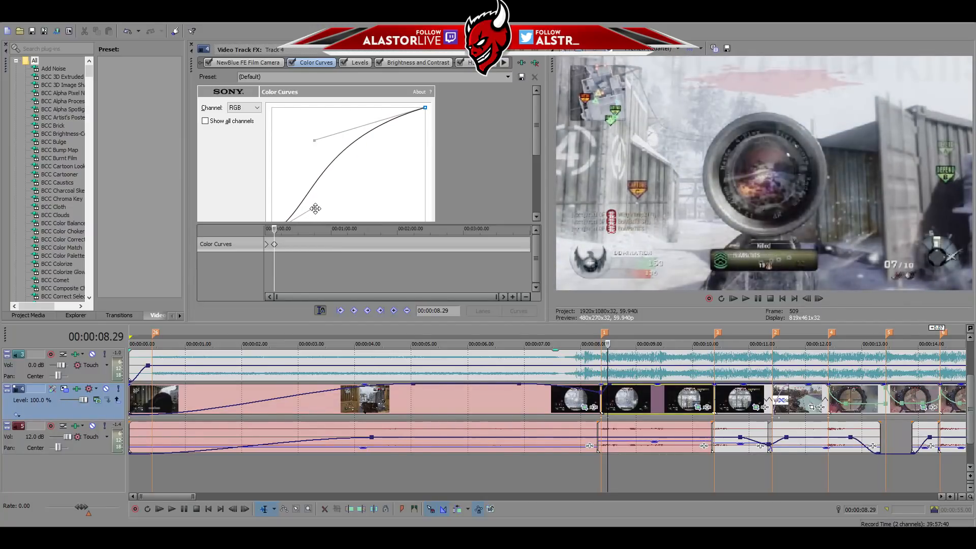
Return the track's Color Curves to the (Default) preset at 00:00:12.18.
click(822, 396)
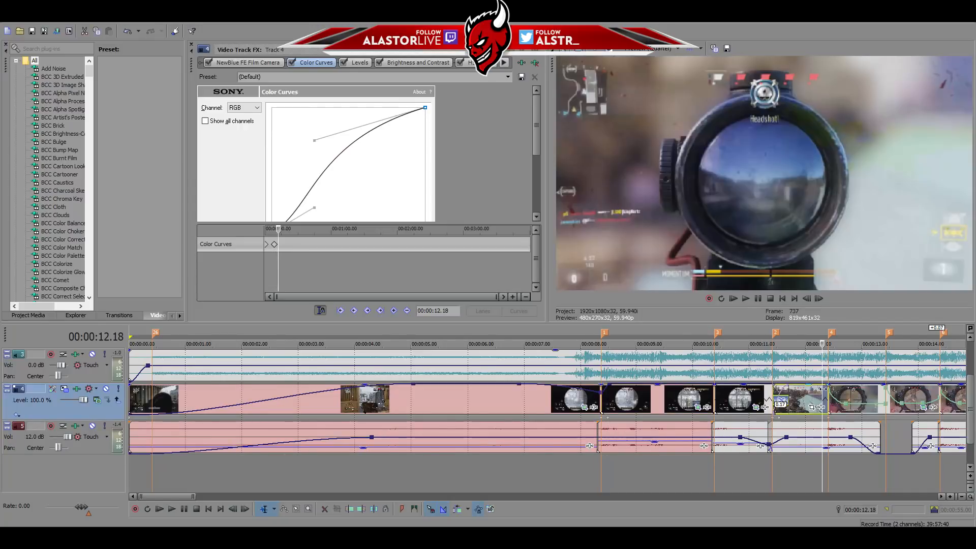
click(508, 77)
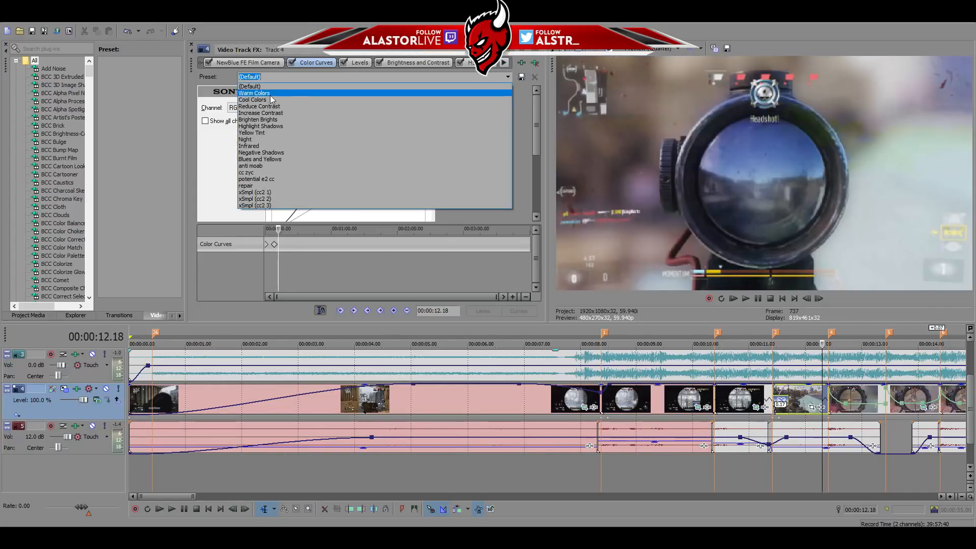
click(265, 87)
Examine several frames between 00:00:12.10 and the first beat marker to check how the track's Color Curves brightness changes over time.
click(804, 296)
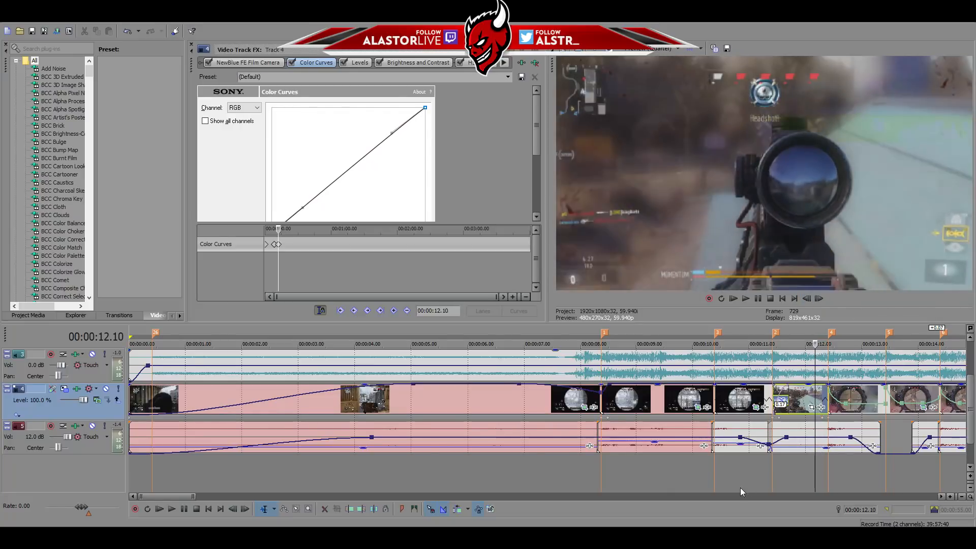
click(698, 478)
click(726, 478)
click(789, 472)
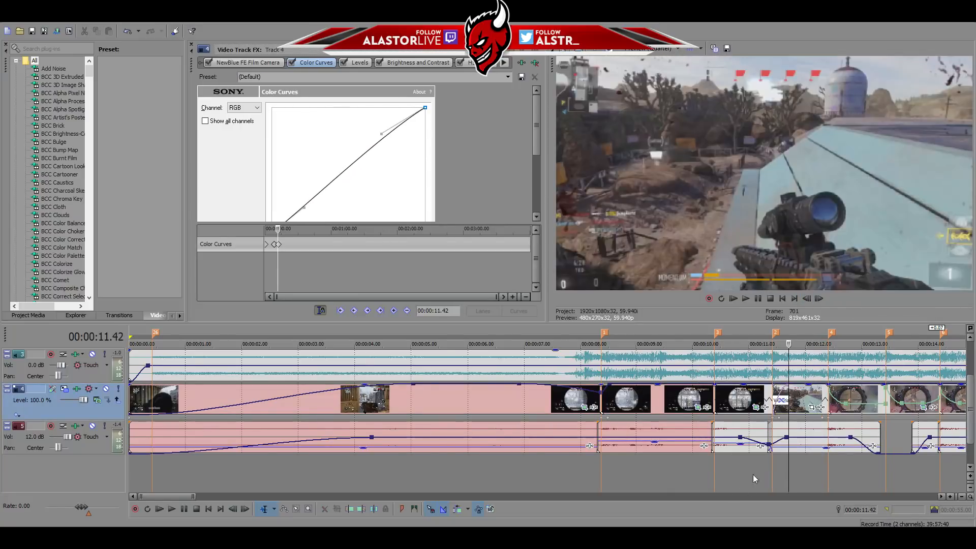
click(640, 480)
click(584, 471)
click(820, 299)
click(819, 299)
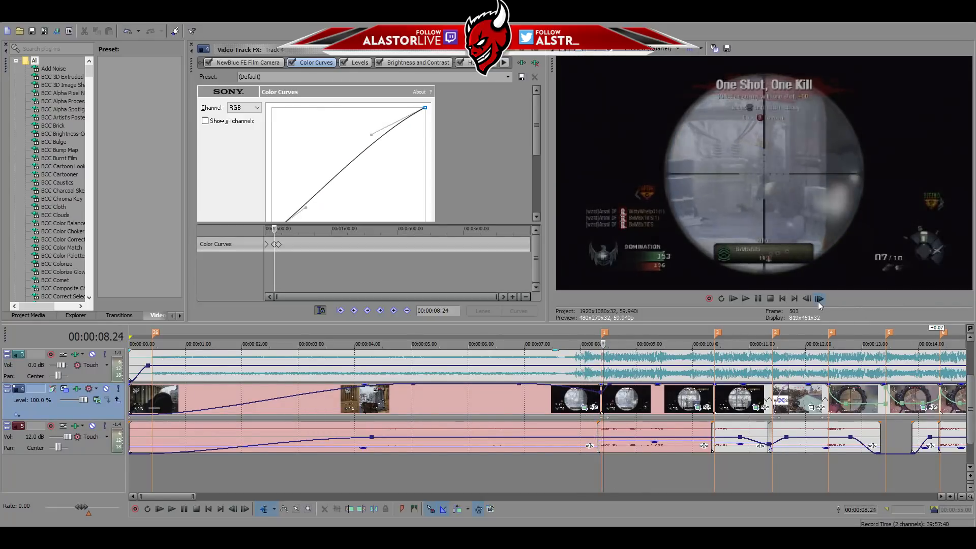
click(819, 300)
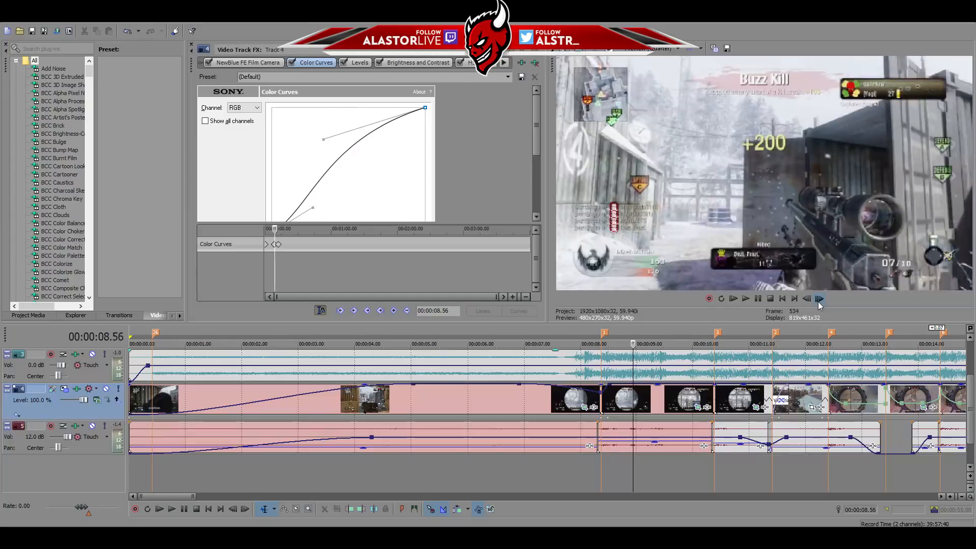
click(419, 473)
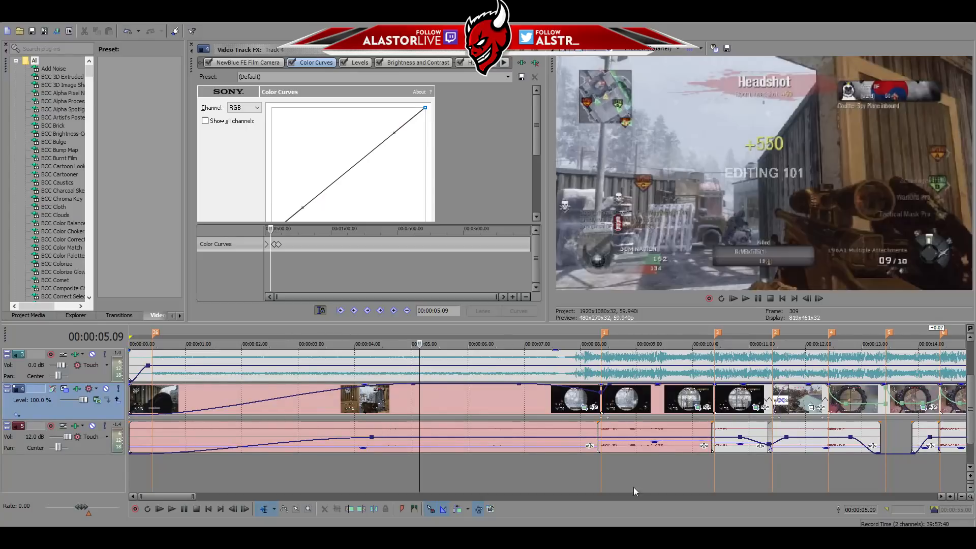
scroll(634, 488, down, 6)
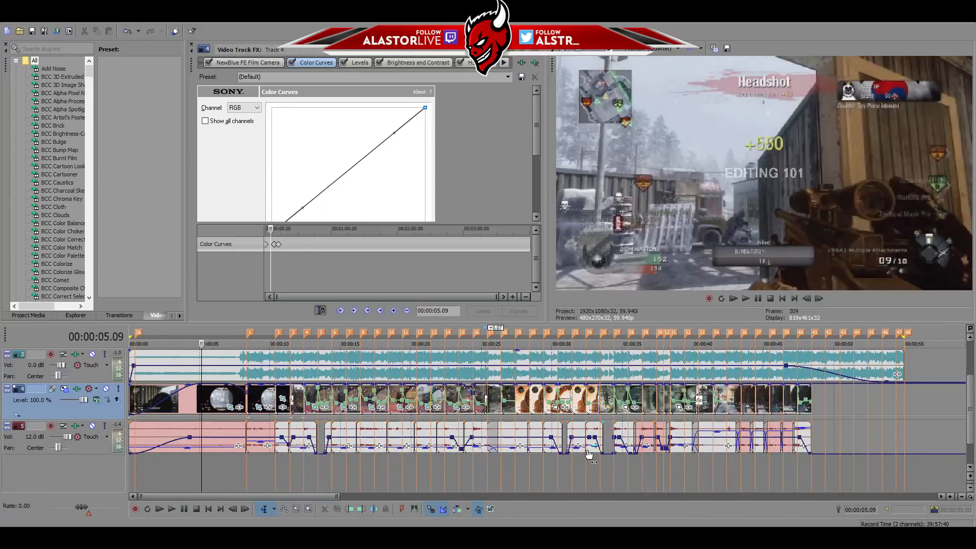
scroll(588, 453, up, 4)
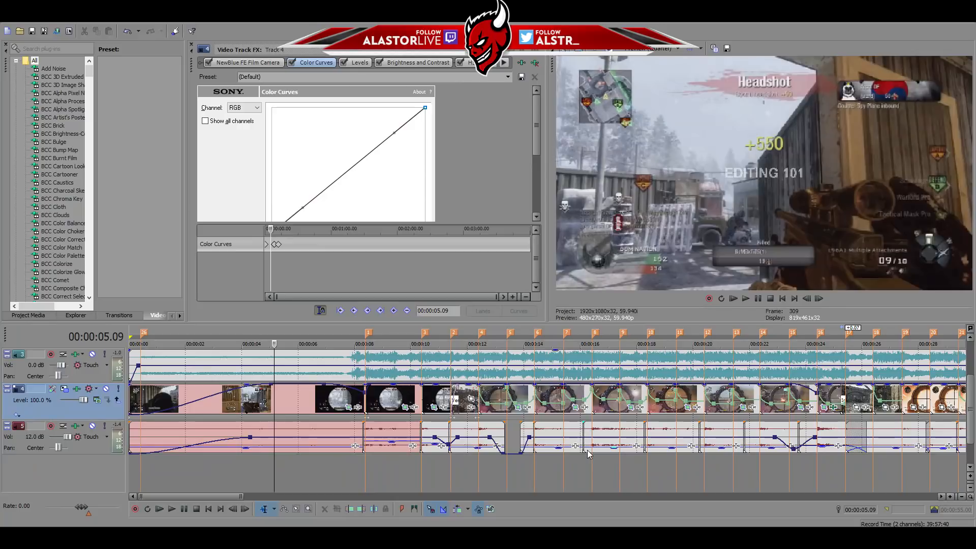